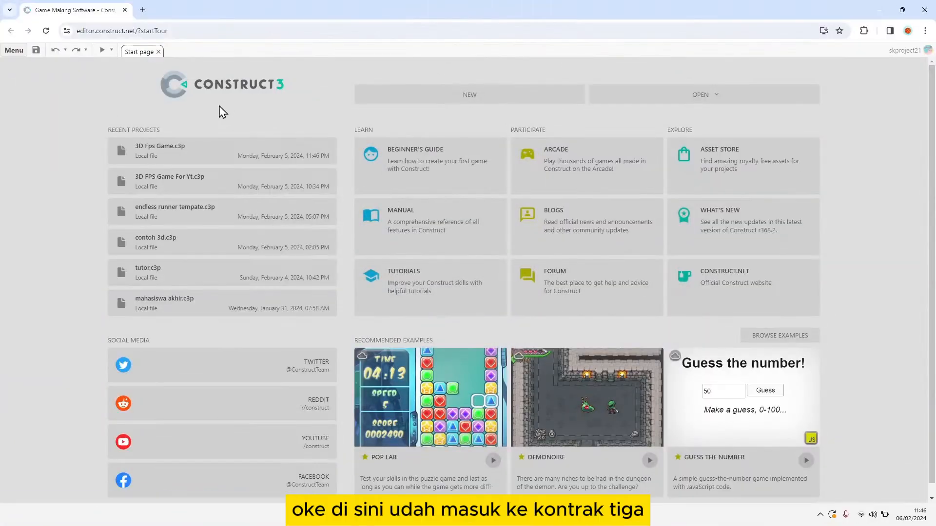
Step: Create a new project named "FPS 3d" with the 1080p landscape preset
click(403, 94)
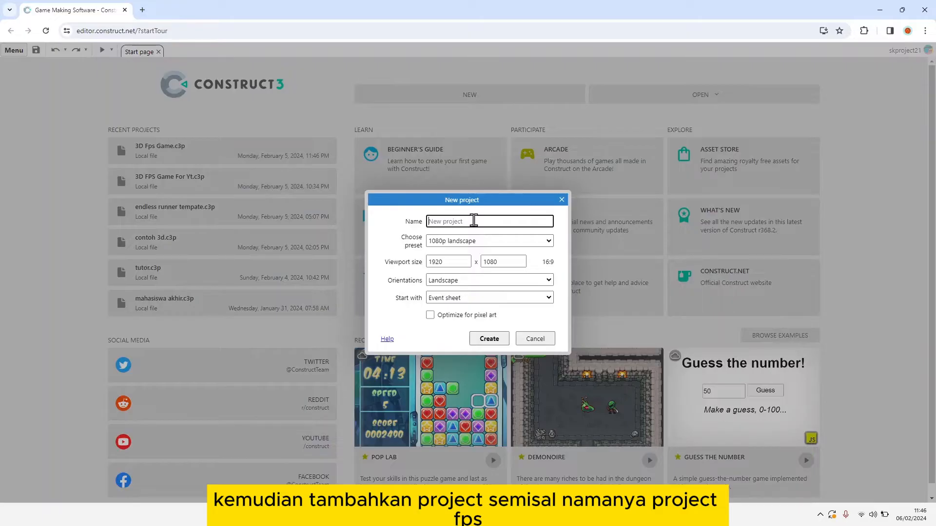
text(FPS)
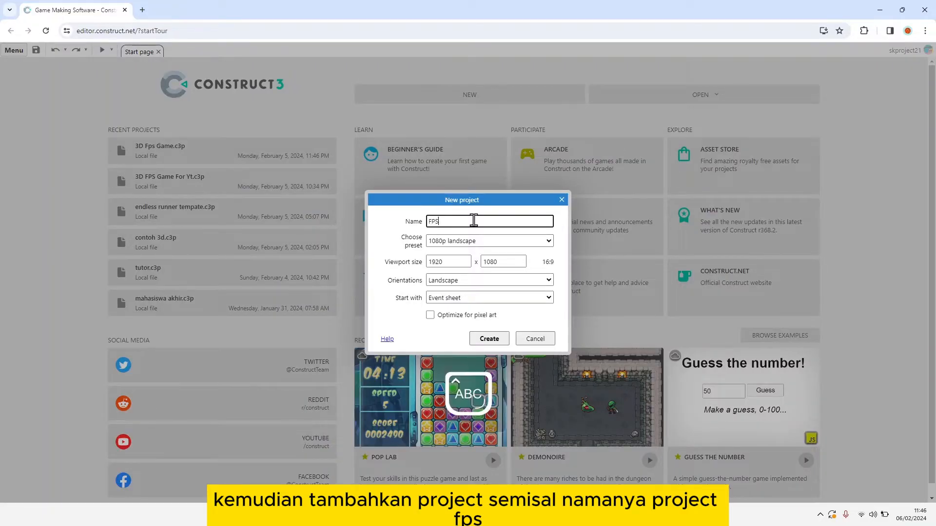
text( 3d)
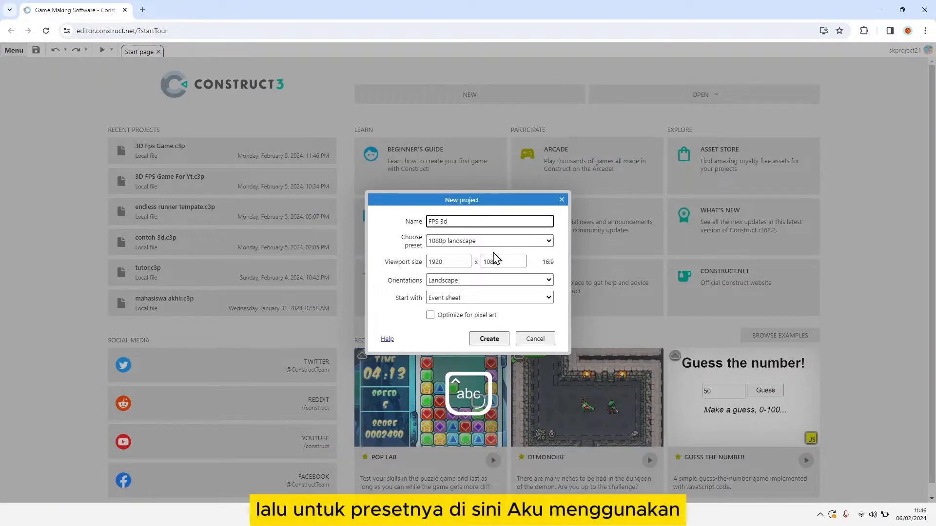
click(480, 244)
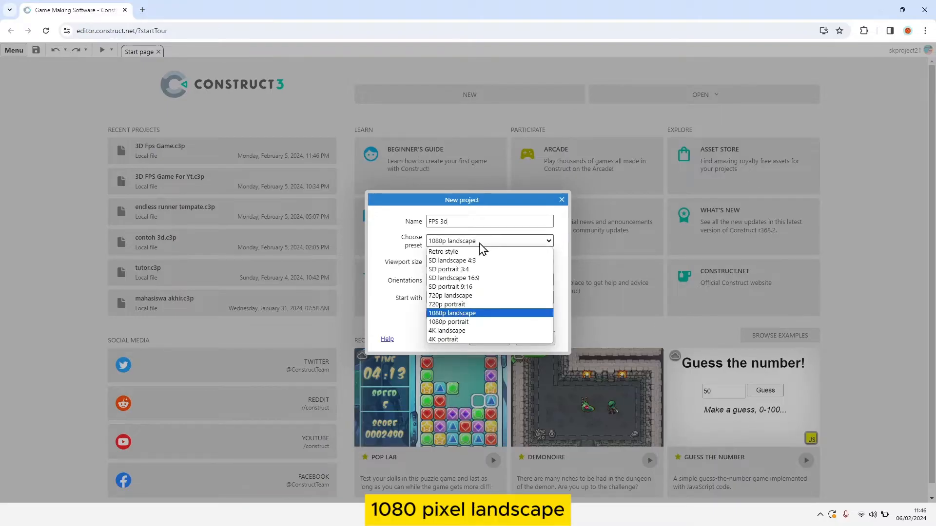
click(480, 243)
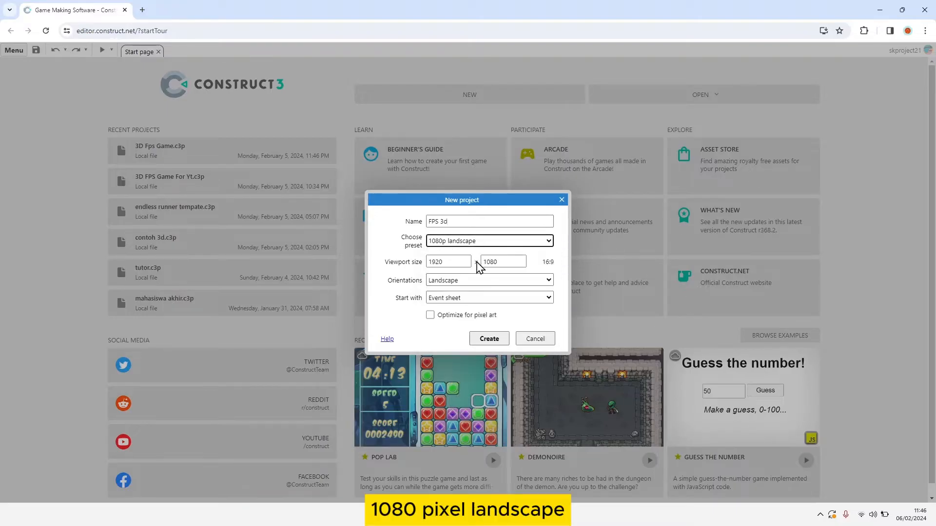
click(489, 338)
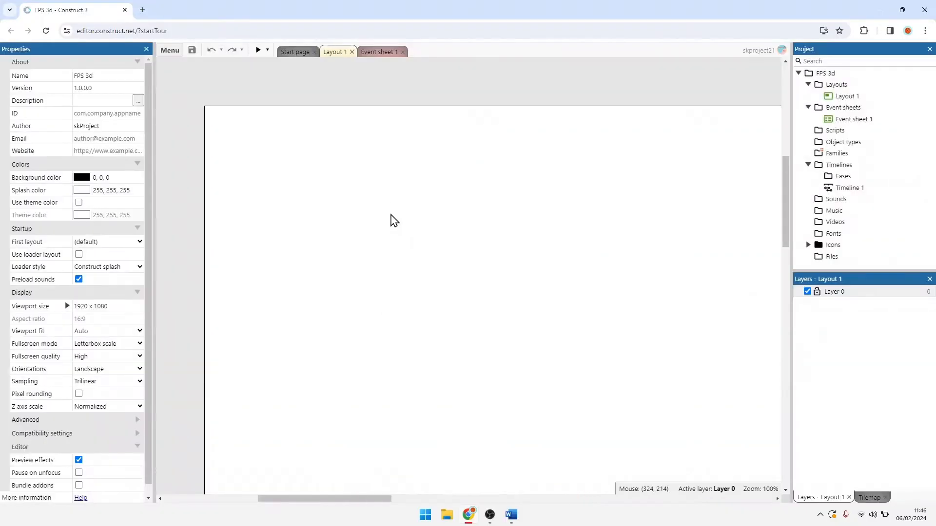
Step: Set the size of Layout 1 to 1920 x 1080
click(394, 221)
click(133, 99)
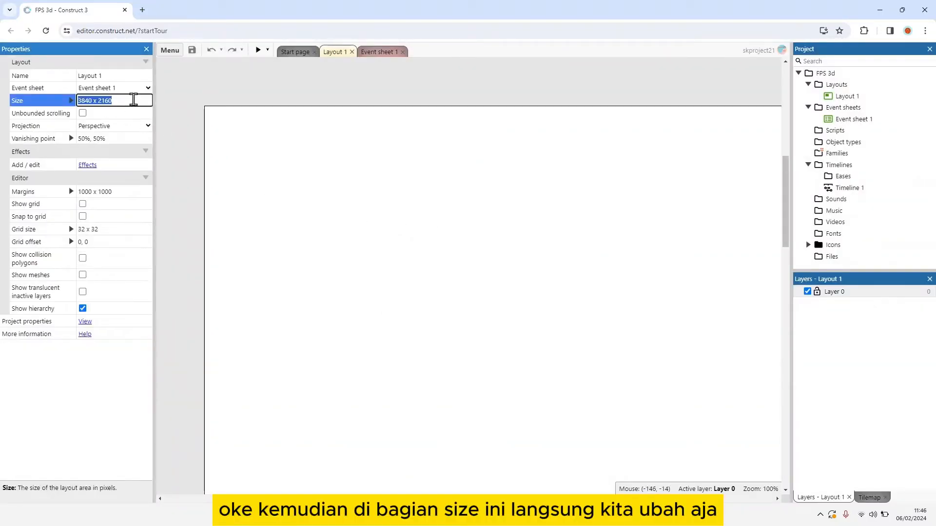
text(1920 x 1080)
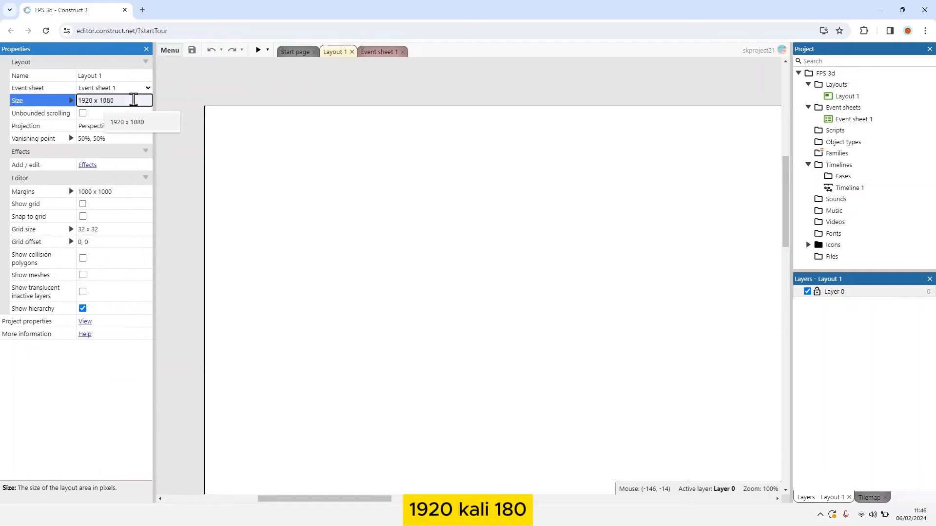
click(138, 121)
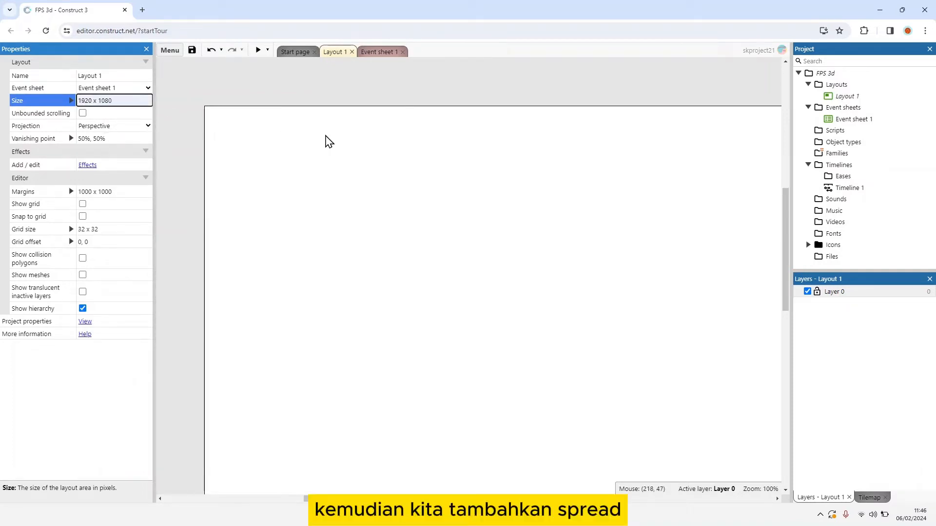
Step: Insert a Sprite object named "player" and place it in the upper-left part of the layout
click(342, 147)
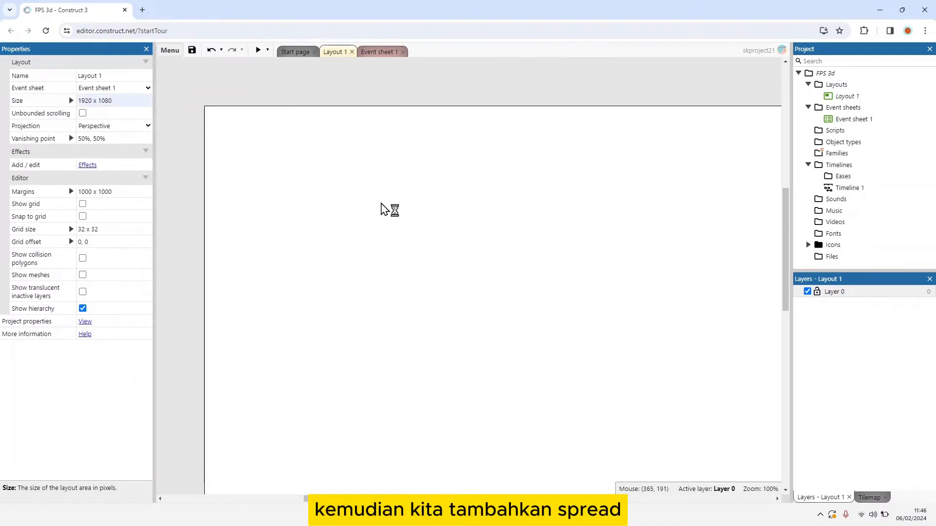
right_click(320, 180)
click(374, 192)
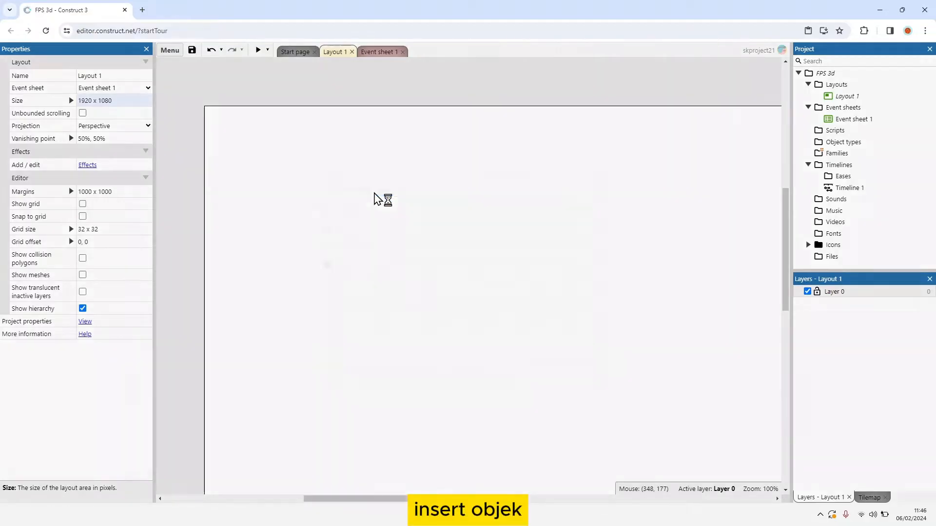
scroll(428, 286, down, 2)
click(487, 310)
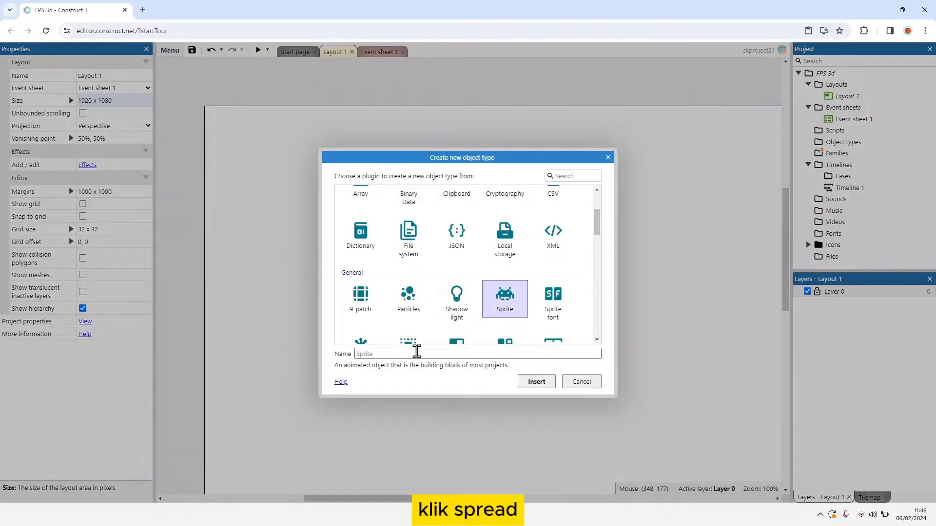
click(411, 352)
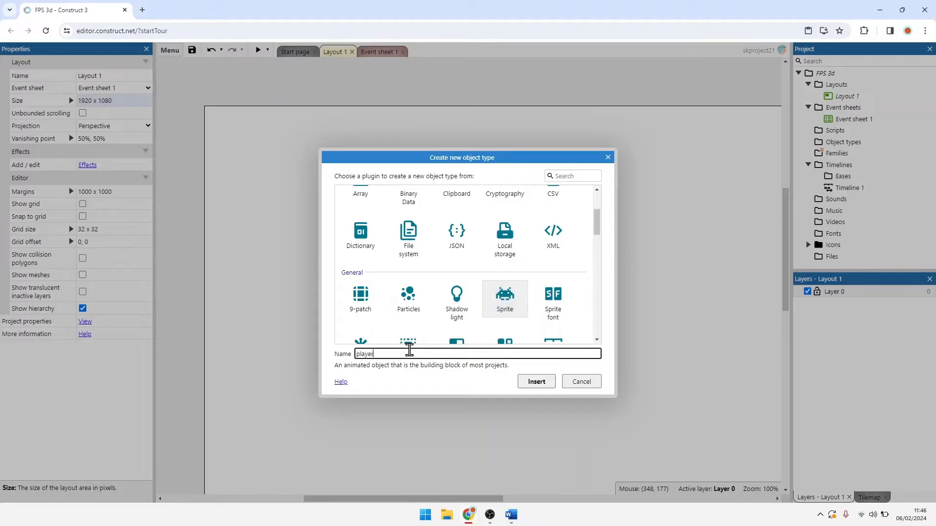
click(537, 383)
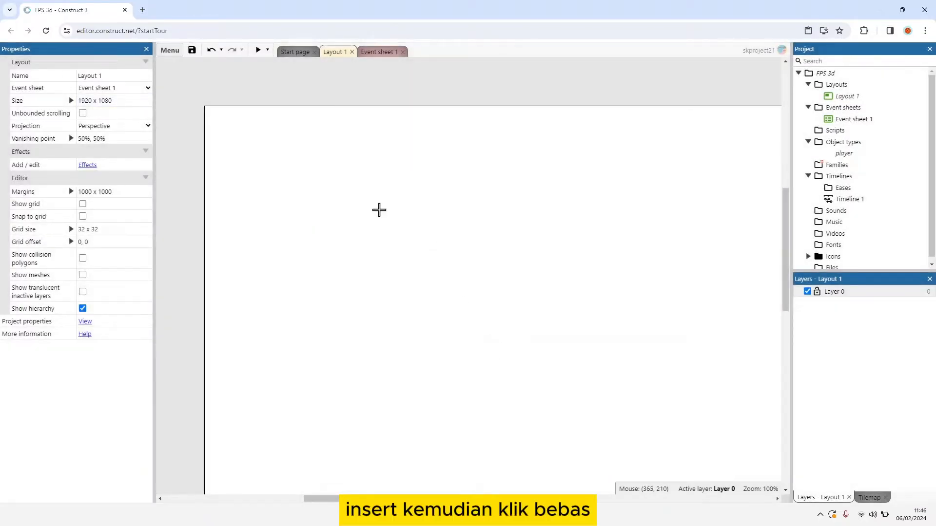
click(379, 210)
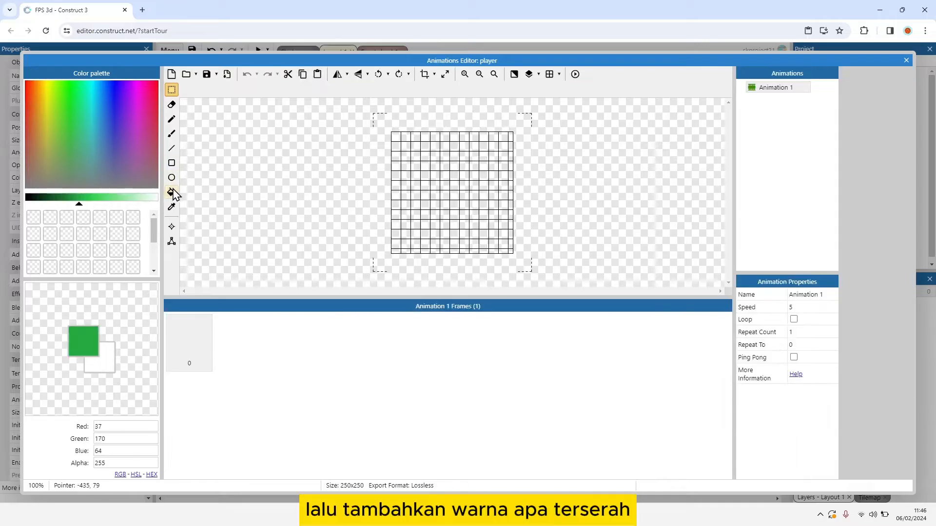
Step: Flood-fill the player sprite's image with purple (RGB 103, 66, 157) and close the animations editor
click(171, 192)
click(124, 144)
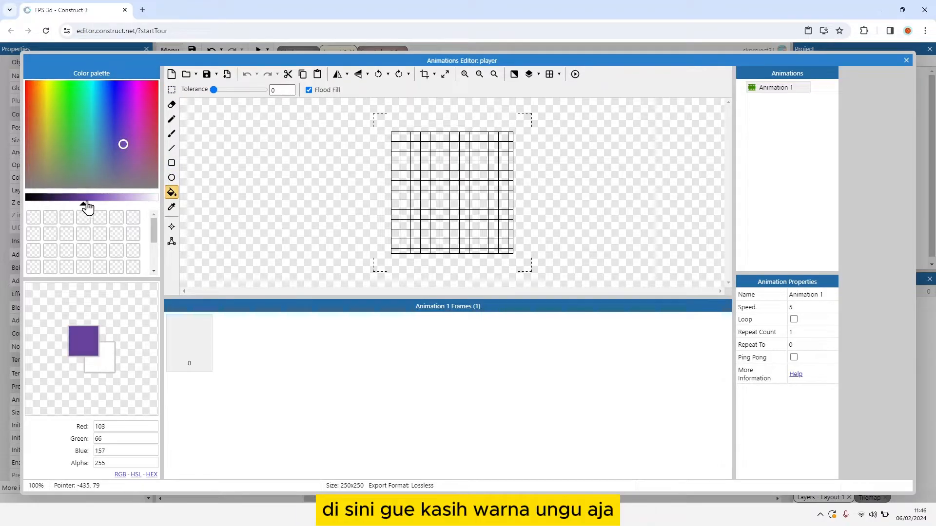
click(433, 194)
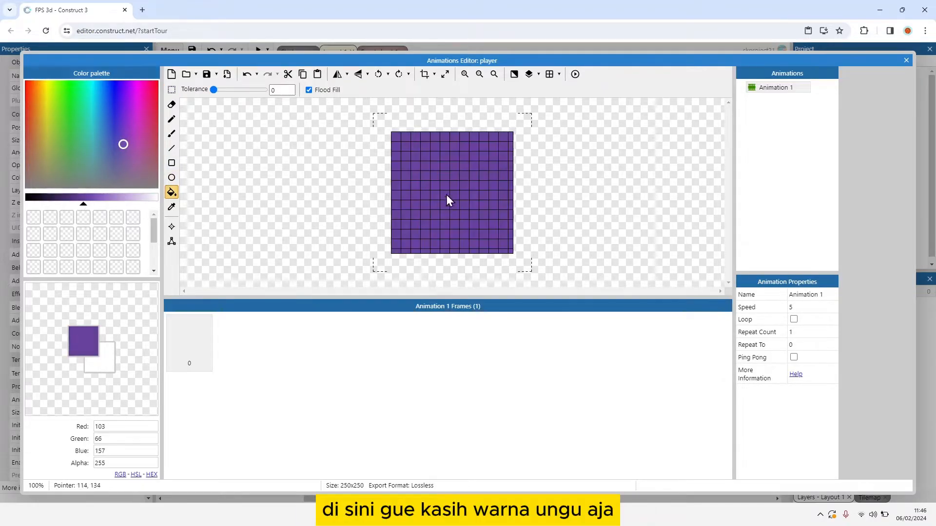
click(907, 61)
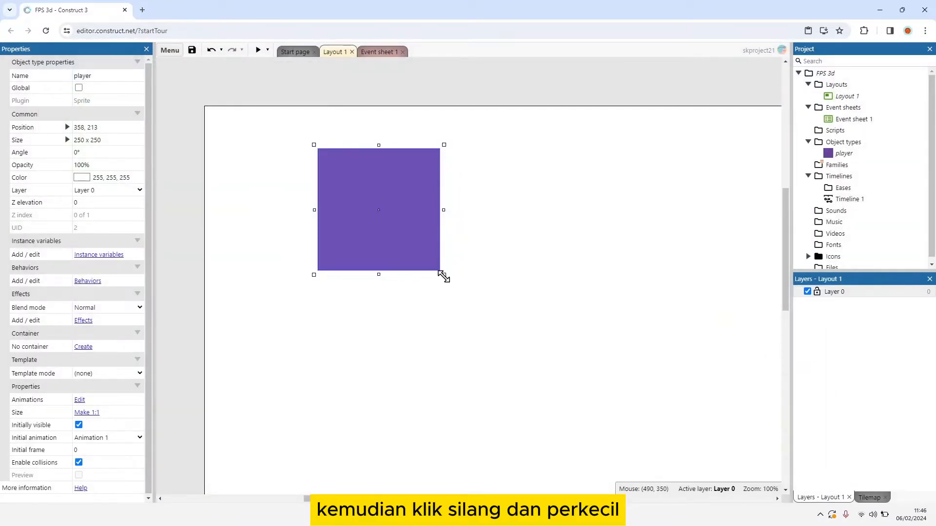
Step: Shrink the player sprite to about 23 x 23 and move it to about 396, 265 in the layout
drag(444, 277, 350, 181)
click(401, 213)
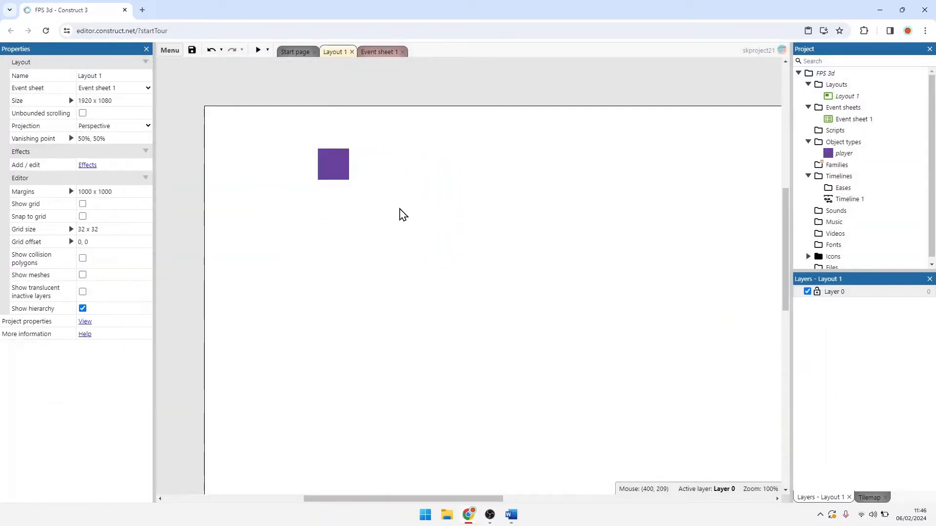
ctrl+scroll(401, 213, down, 6)
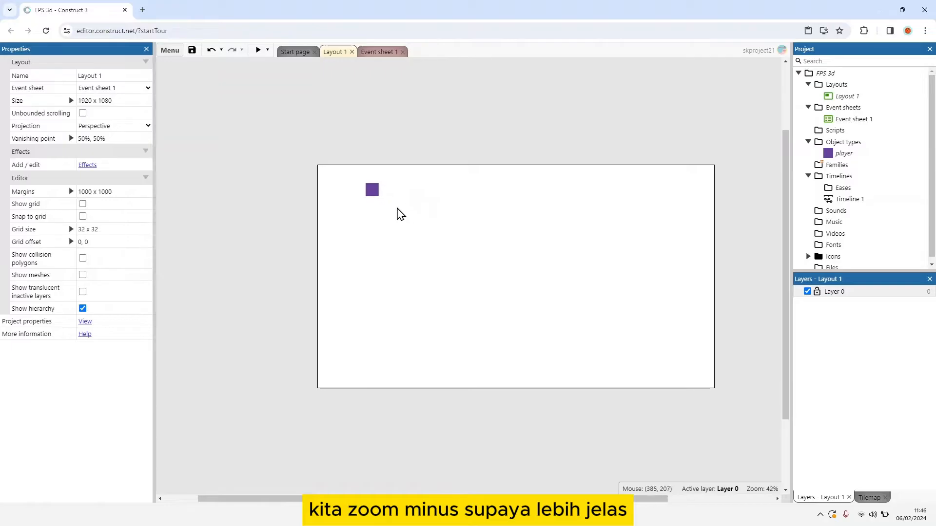
drag(373, 191, 416, 237)
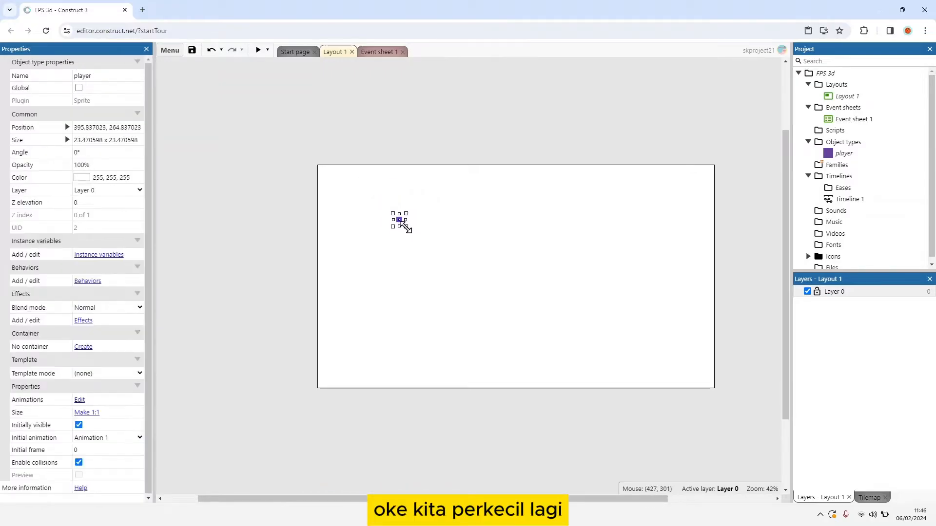
click(422, 245)
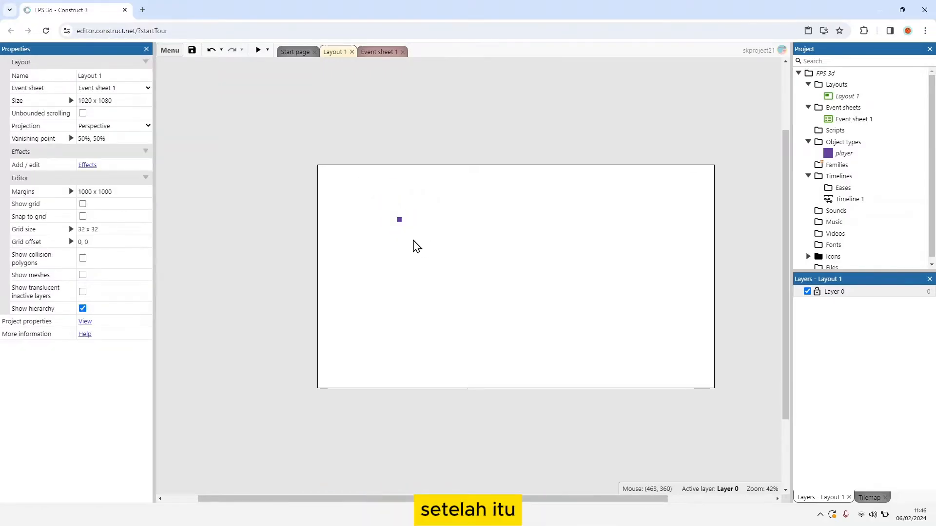
Step: Add the Custom movement behavior to the player sprite
click(400, 222)
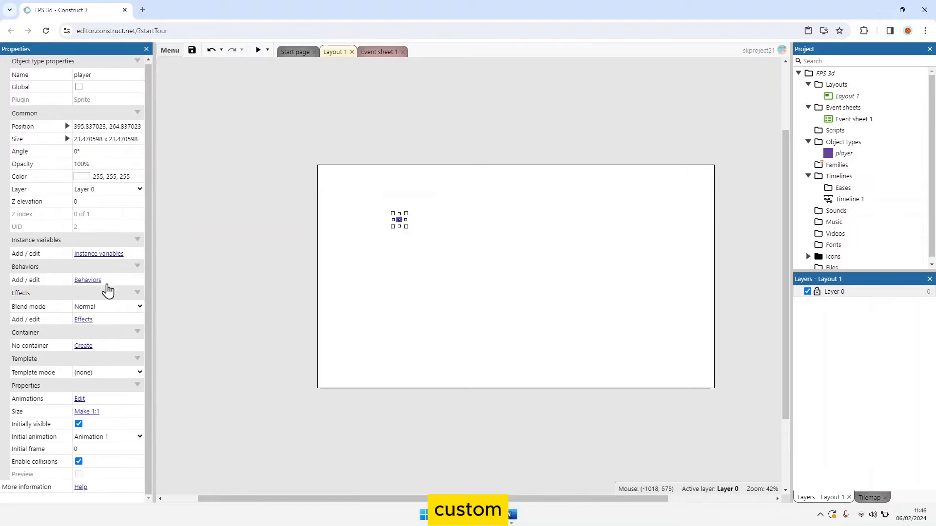
click(91, 281)
click(464, 241)
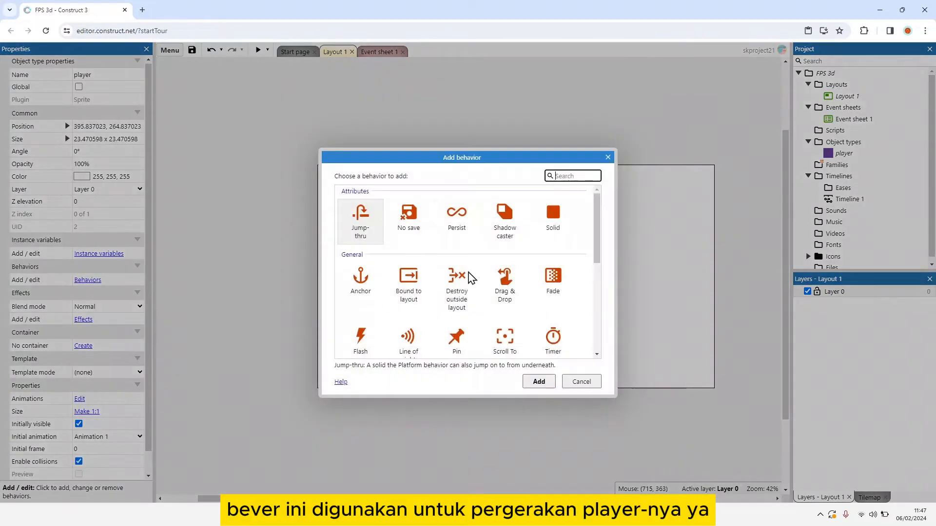
scroll(459, 283, down, 5)
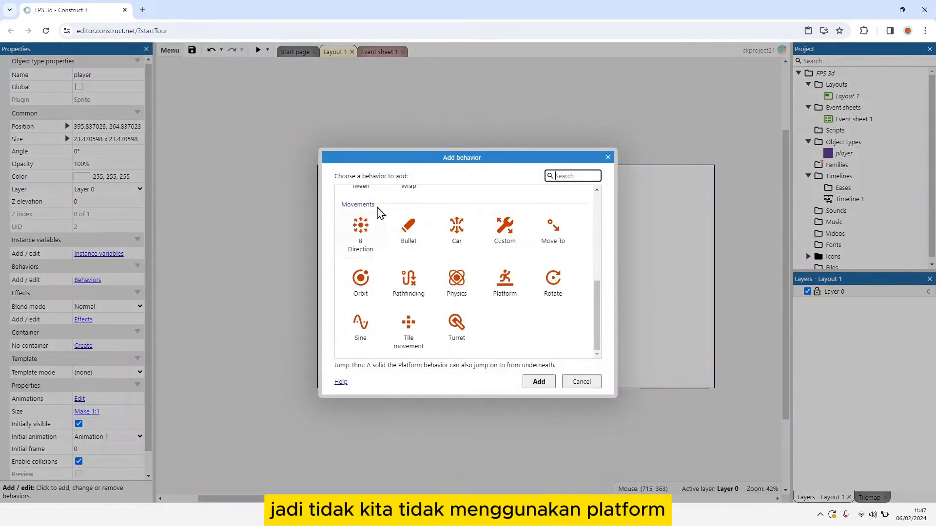
scroll(505, 269, up, 3)
scroll(517, 293, down, 1)
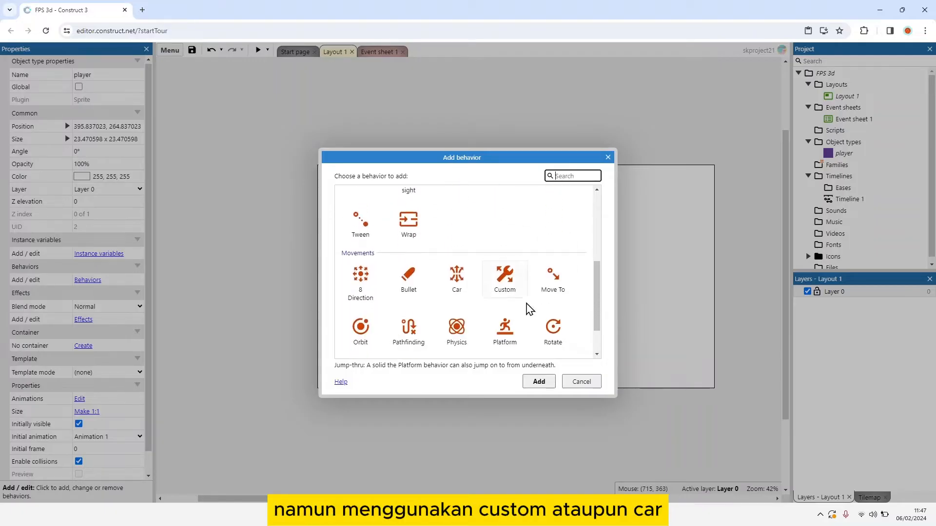
click(507, 281)
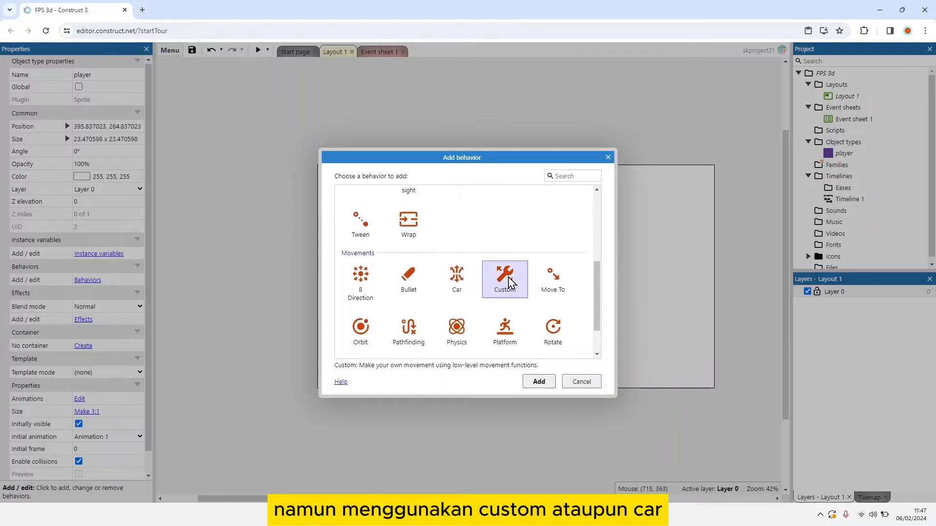
click(539, 382)
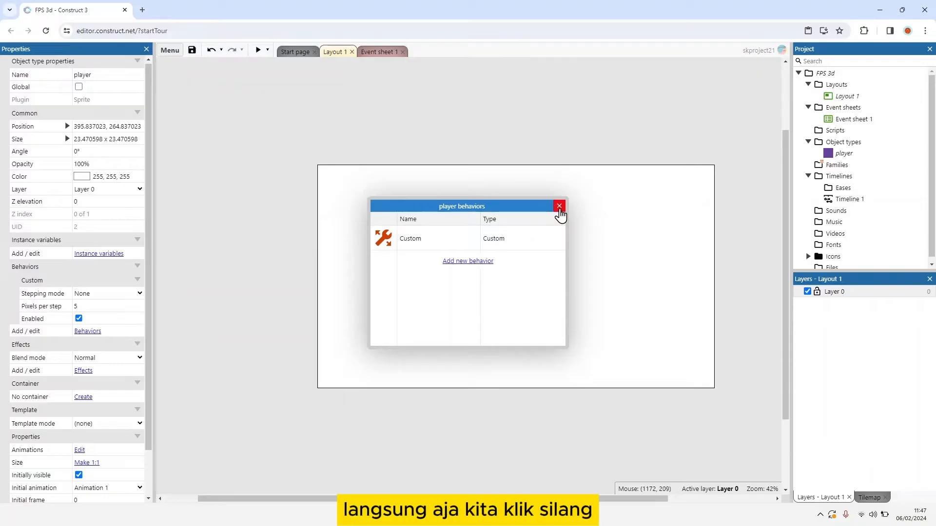
click(559, 207)
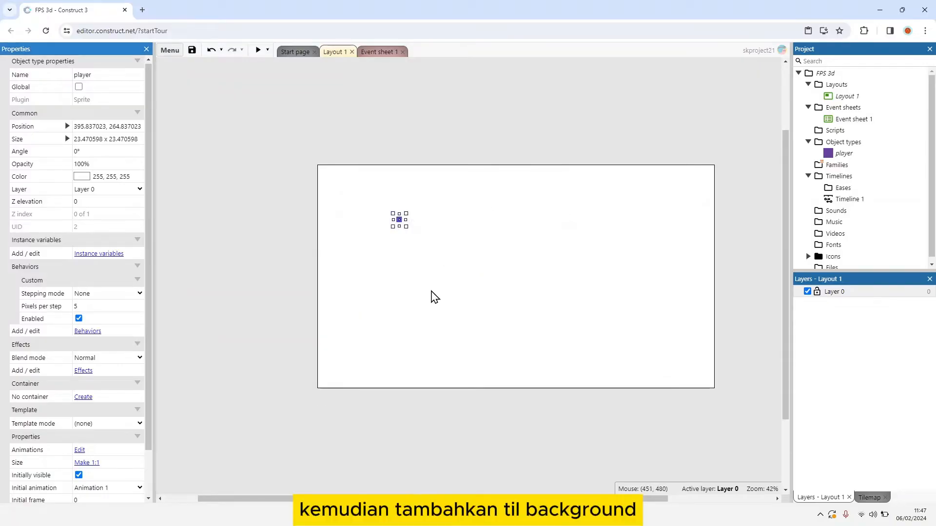
Step: Insert a Tiled Background object named "sand" and place it in the lower-left part of the layout
click(434, 296)
right_click(374, 298)
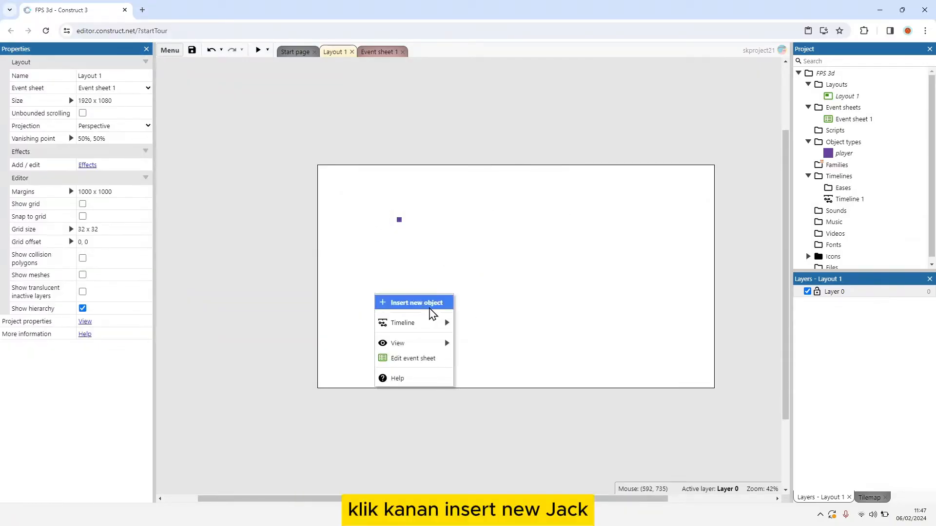
click(431, 302)
click(457, 260)
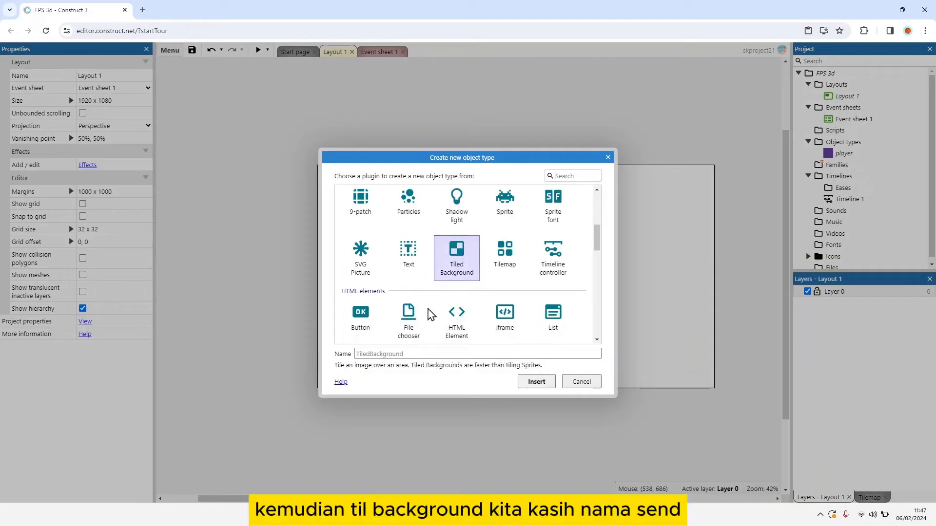
click(395, 354)
text(snad)
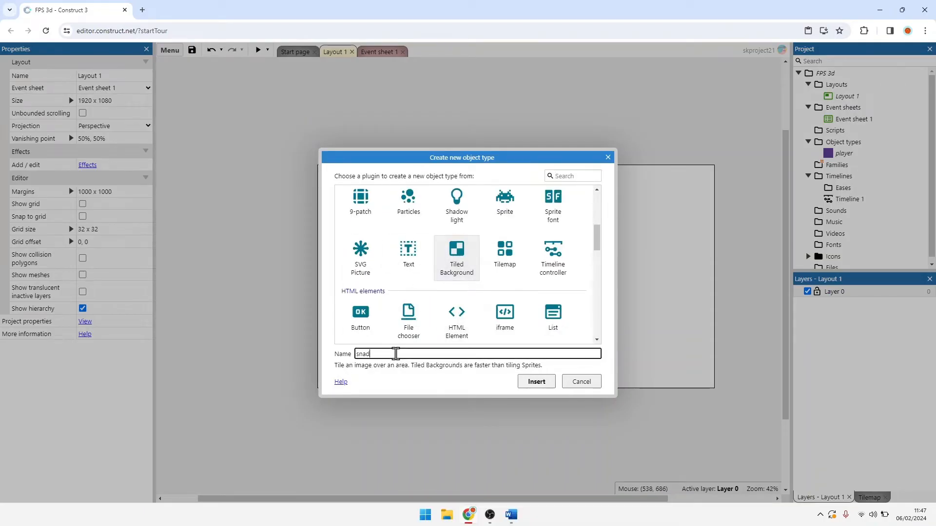
text(nd)
key(Return)
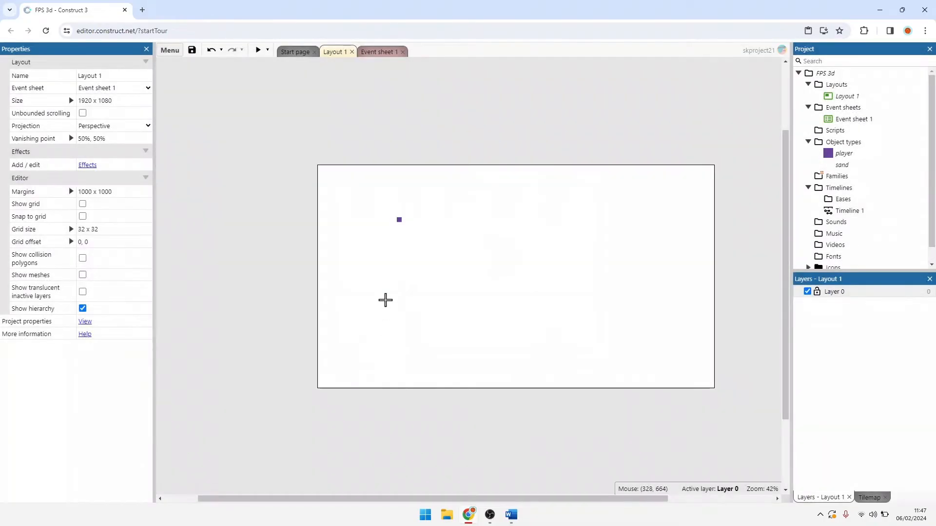
click(385, 300)
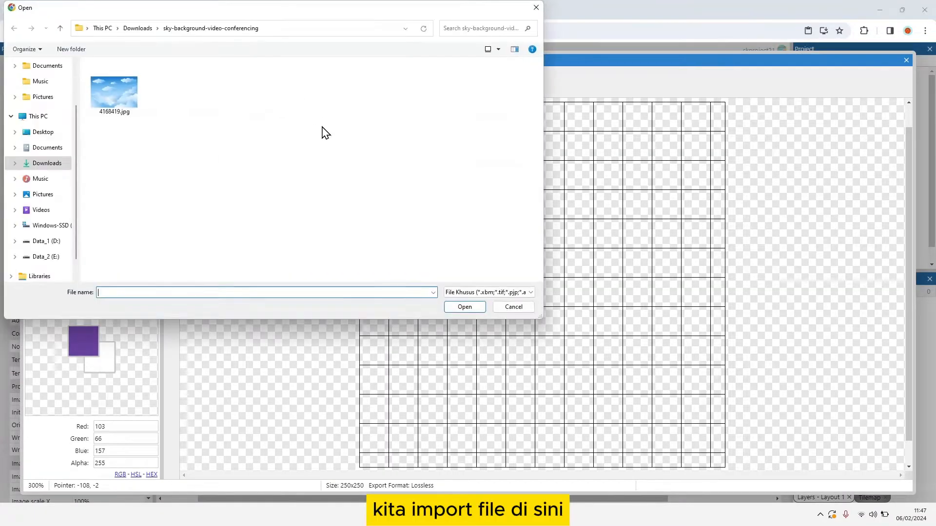
Step: Load sanda.jpg from the Downloads folder as the sand background's image and close the image editor
click(68, 165)
scroll(144, 178, down, 1)
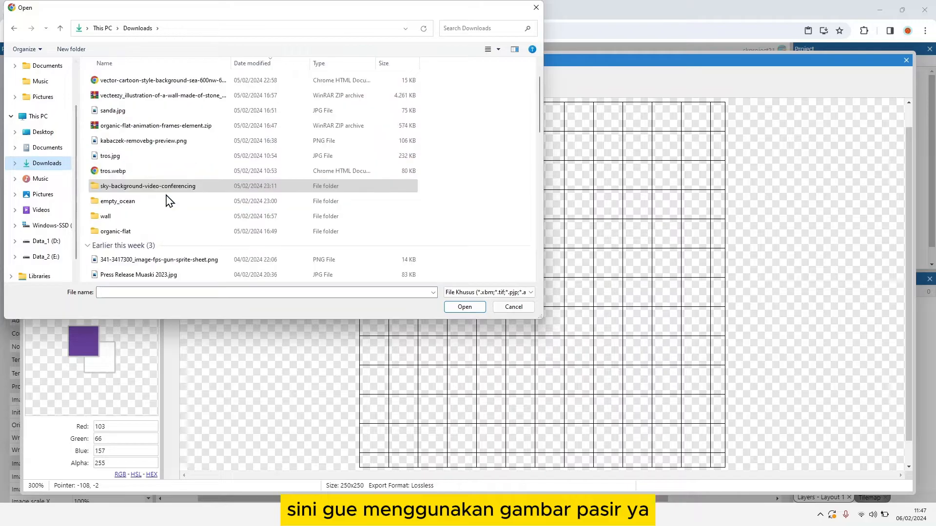
double_click(113, 107)
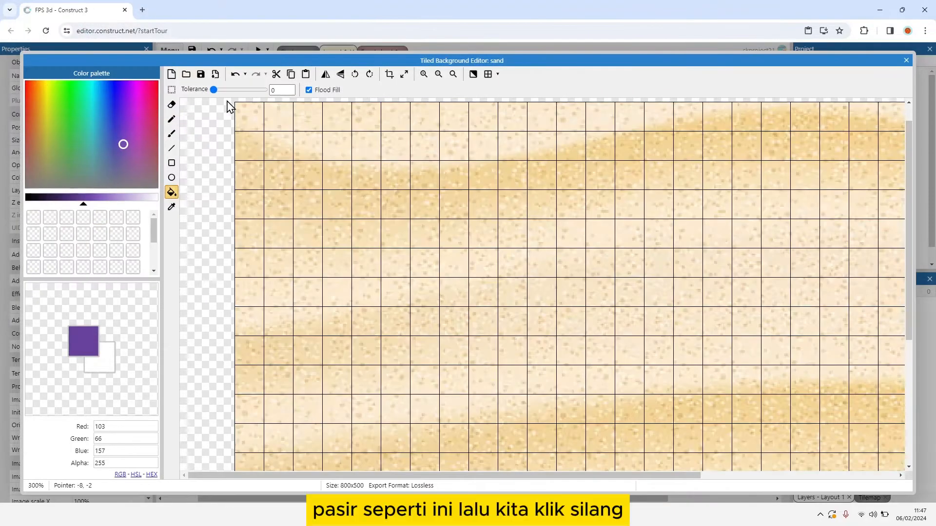
click(908, 60)
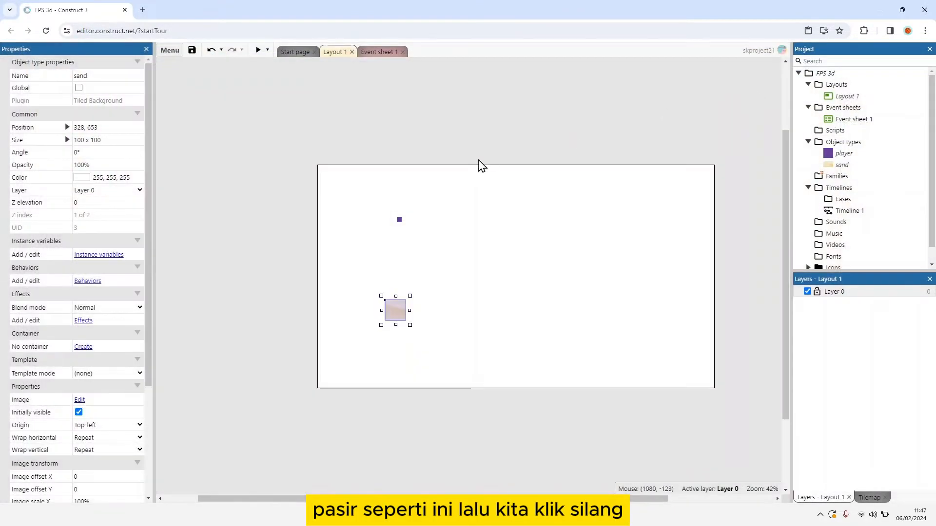
Step: Stretch the sand background over the whole layout, about 1920 x 1081, and set its horizontal and vertical wrap to Mirrored repeat
drag(397, 317, 719, 390)
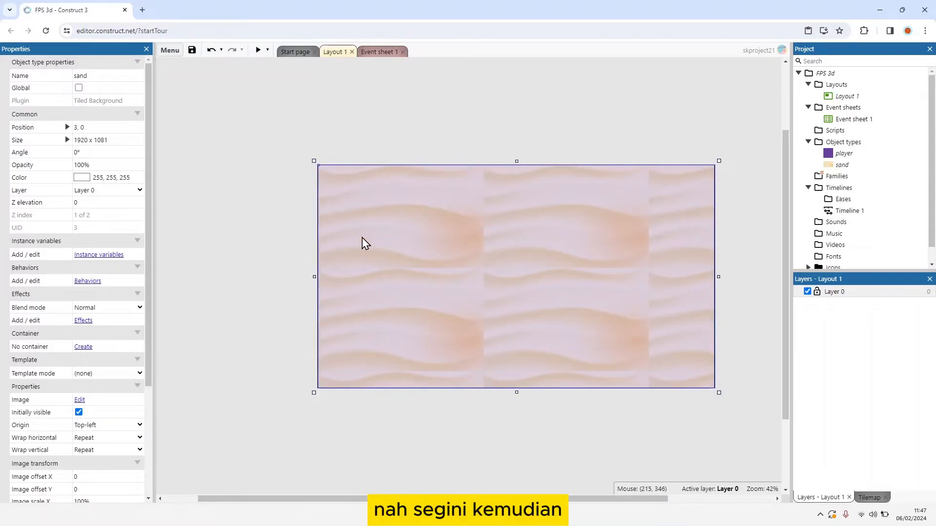
scroll(117, 334, down, 1)
click(122, 390)
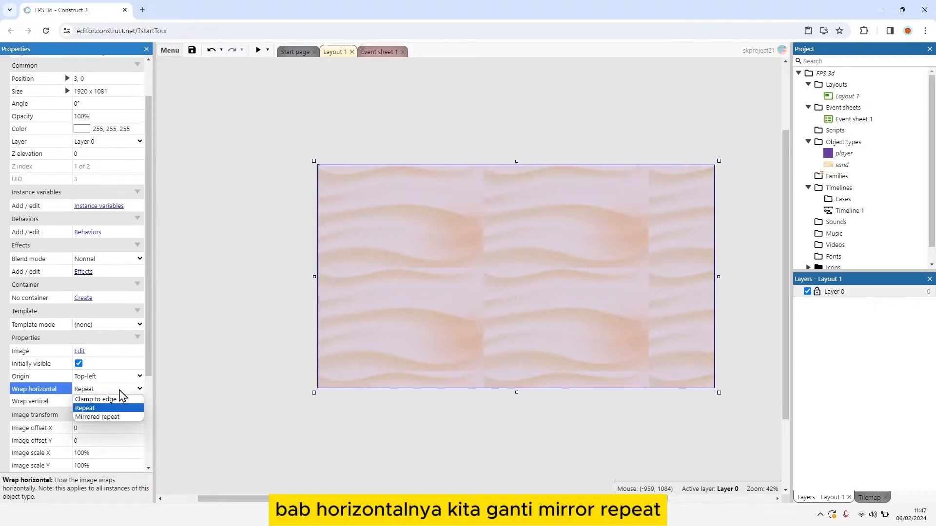
click(118, 417)
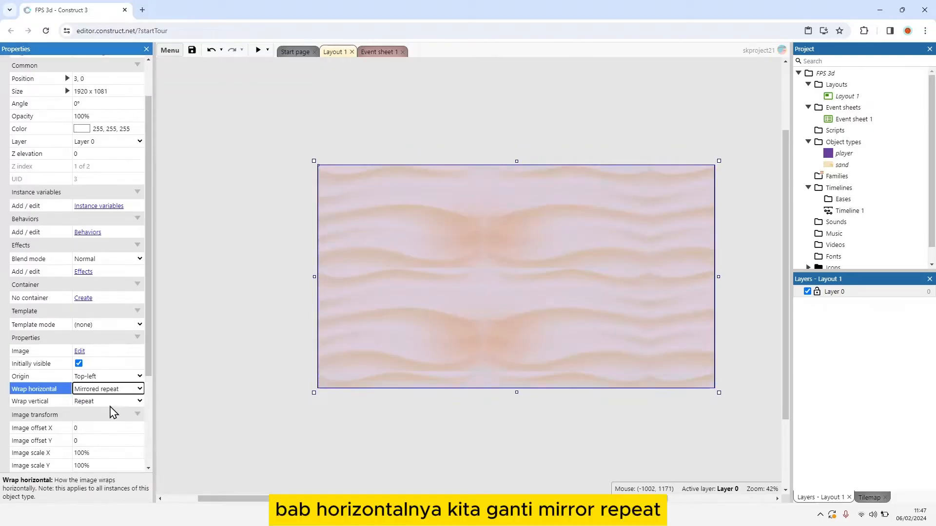
click(108, 402)
click(121, 430)
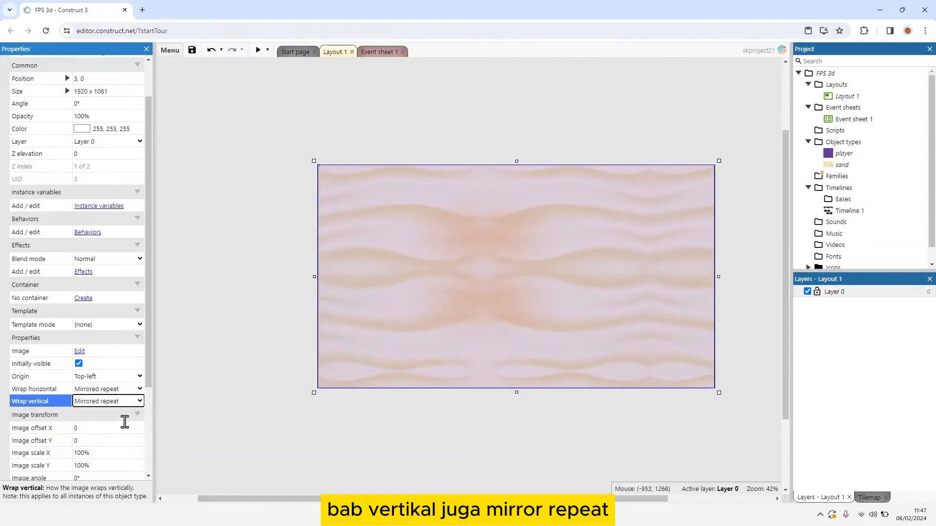
click(599, 446)
Step: Send the sand background to the bottom of its layer
click(484, 292)
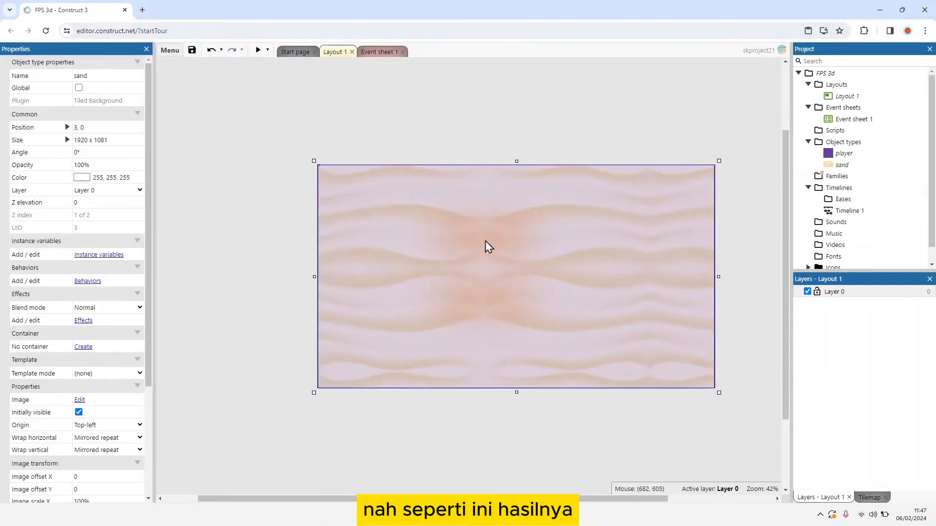
right_click(595, 280)
mouse_move(660, 336)
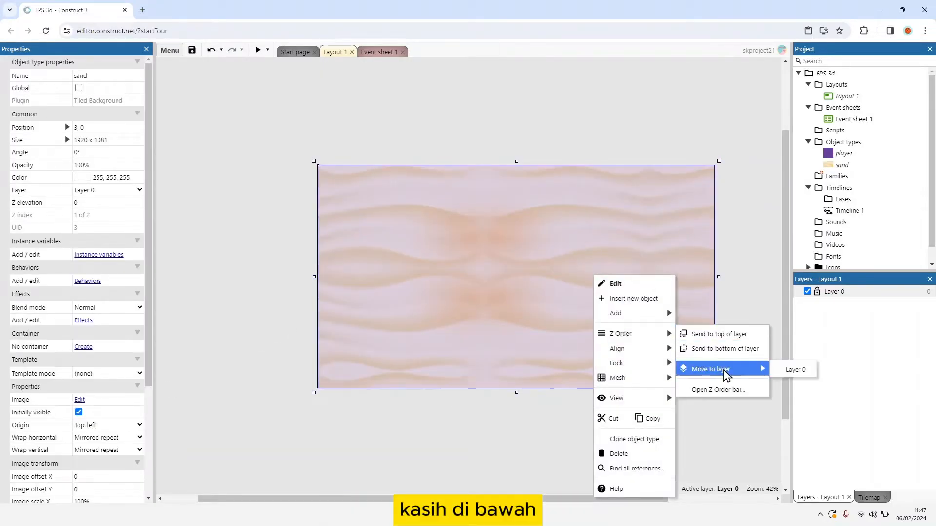
click(740, 350)
click(627, 441)
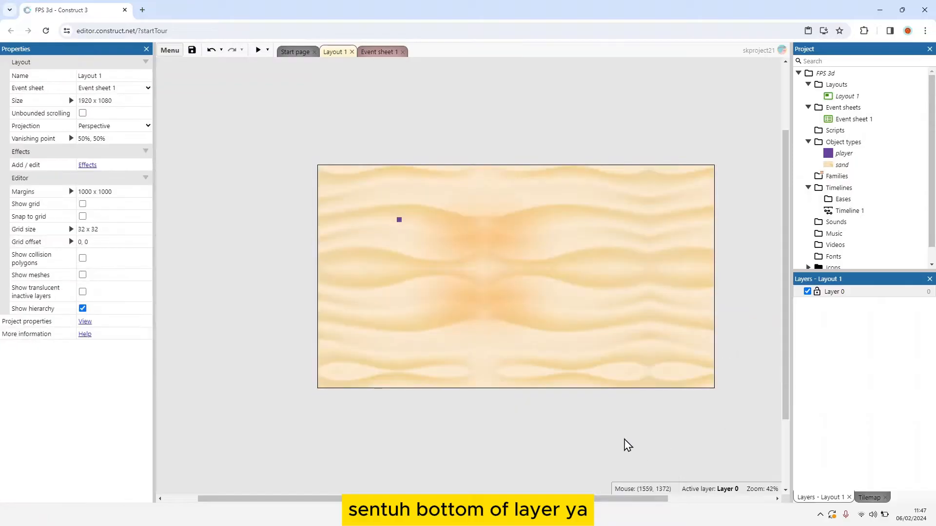
Step: Insert a 3D shape object named "shape" and place it just below the player, at about 517, 471
right_click(480, 250)
click(485, 269)
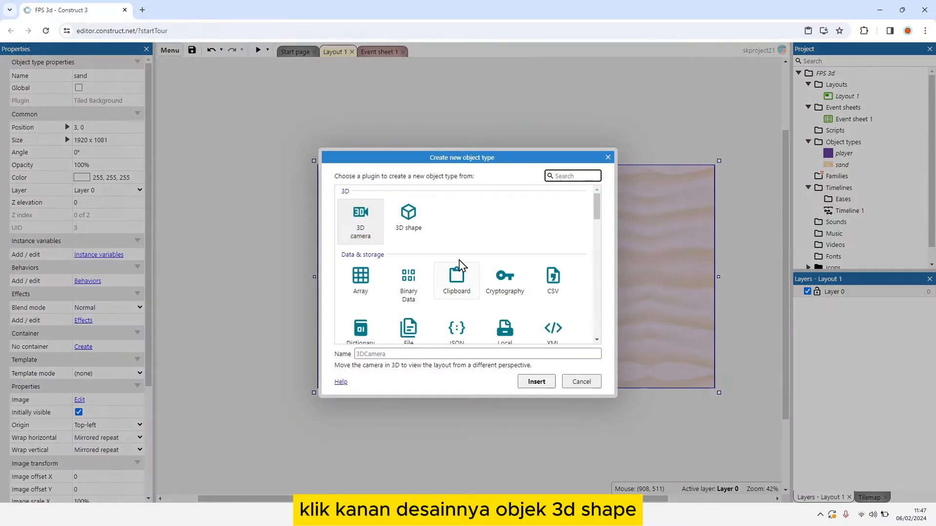
click(415, 215)
click(398, 354)
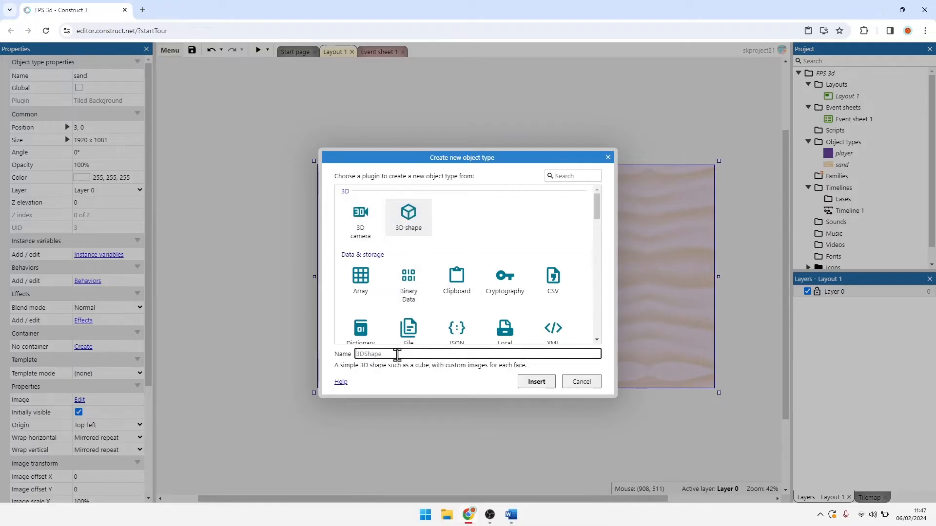
text(shape)
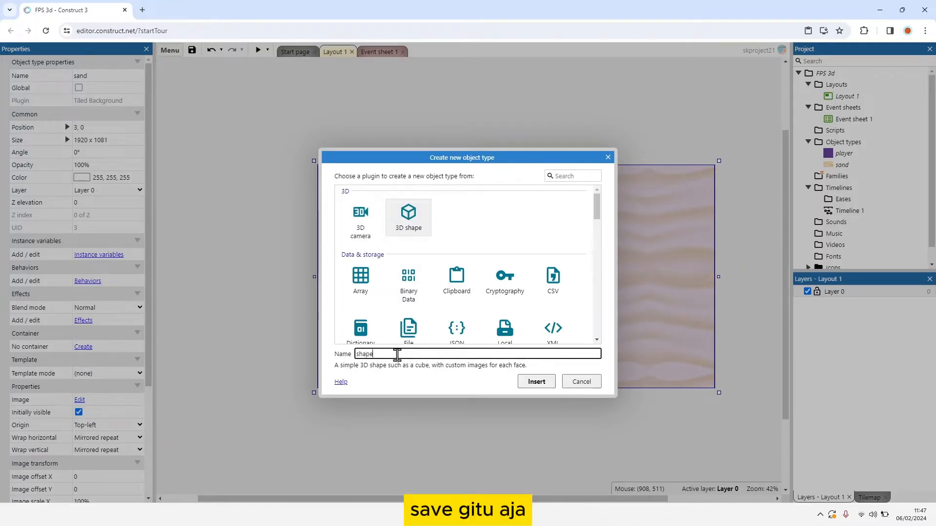
click(523, 383)
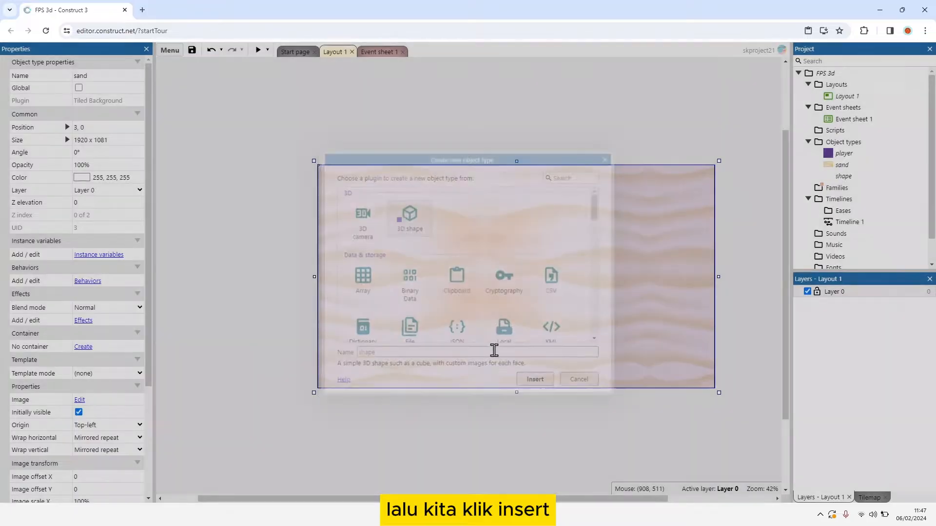
click(429, 266)
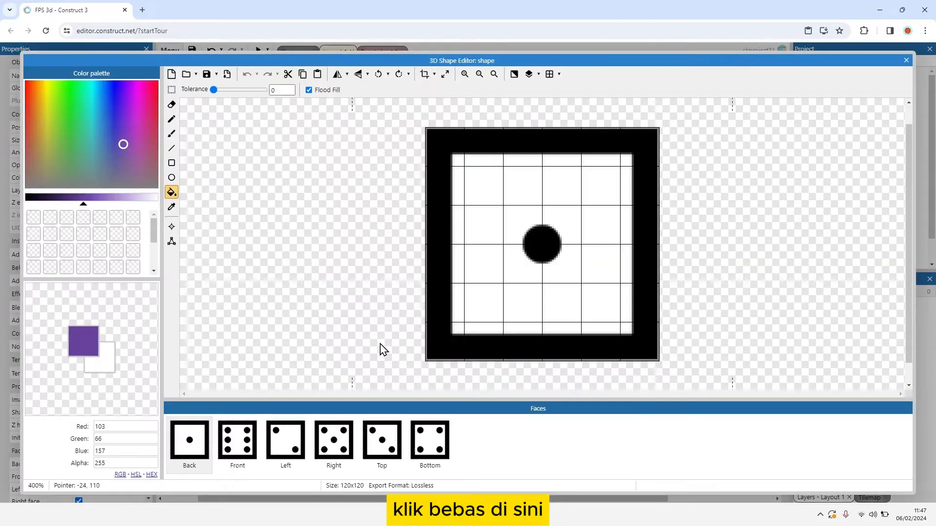
Step: Flood-fill the shape's Back face with purple (RGB 103, 66, 157) and its Front face with magenta (RGB 222, 1, 199)
click(234, 441)
click(195, 444)
click(236, 446)
click(190, 441)
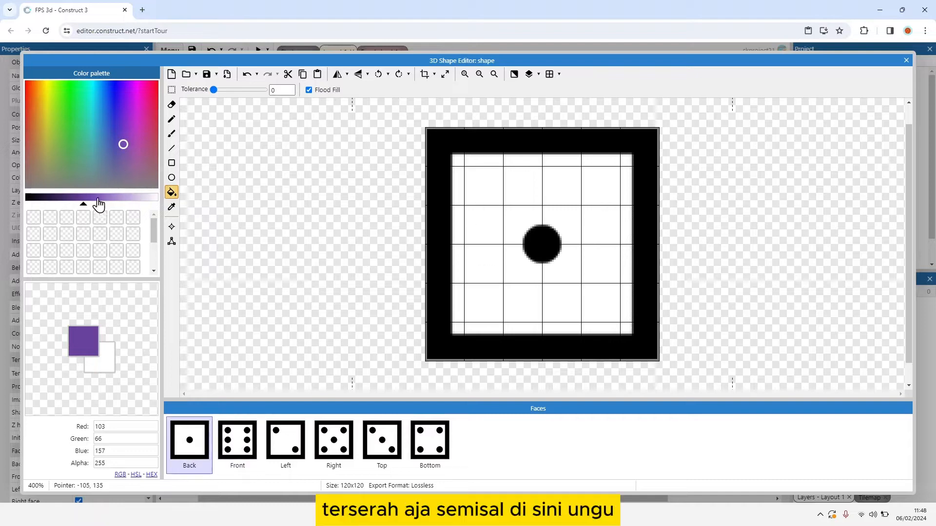
click(471, 226)
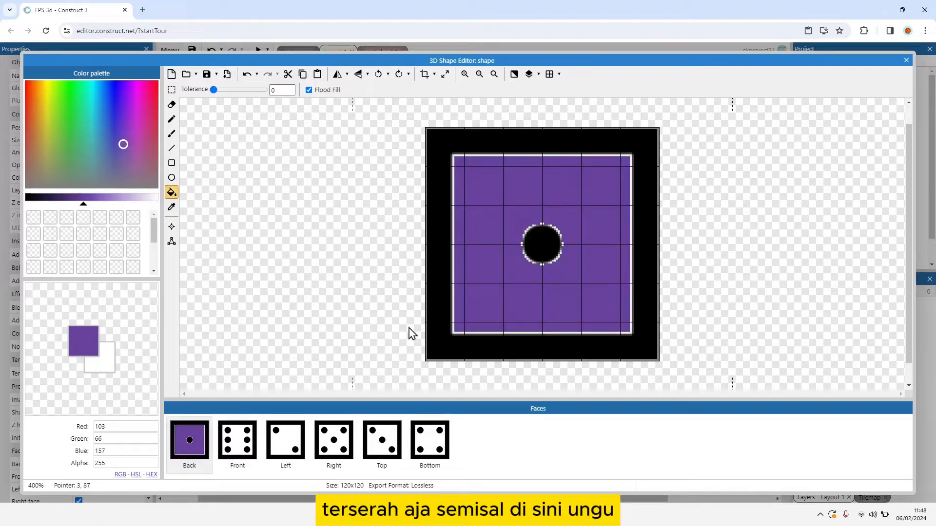
click(237, 443)
click(139, 81)
click(574, 246)
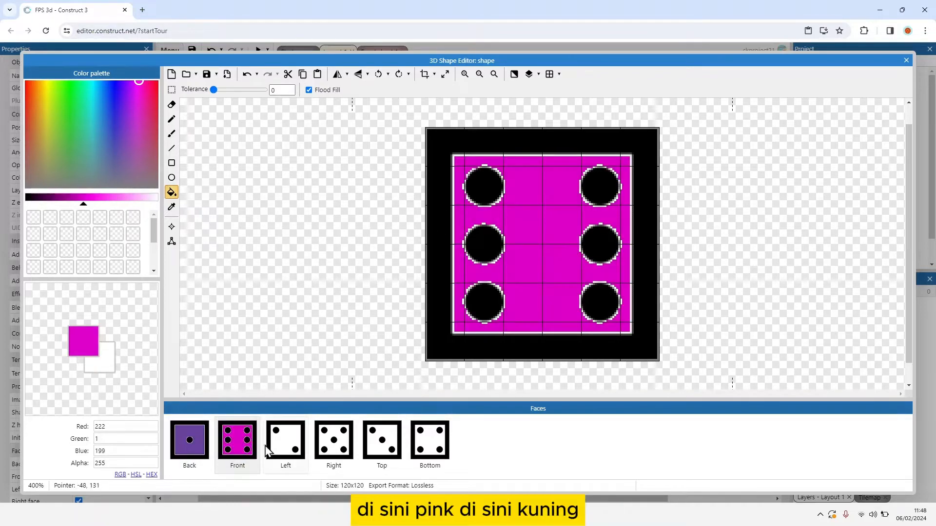
Step: Flood-fill the shape's Left face with yellow (RGB 222, 192, 1) and its Right face with red (RGB 197, 31, 26)
click(286, 441)
click(43, 82)
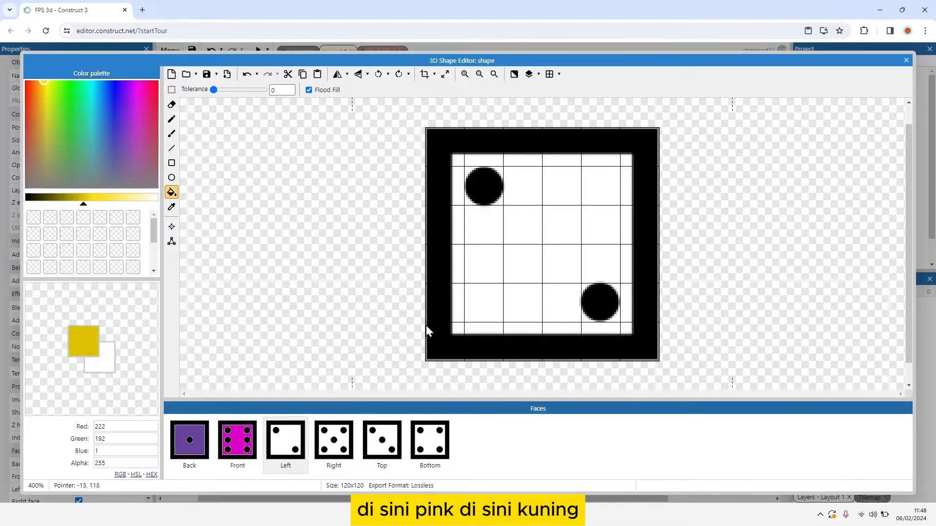
click(483, 255)
click(333, 439)
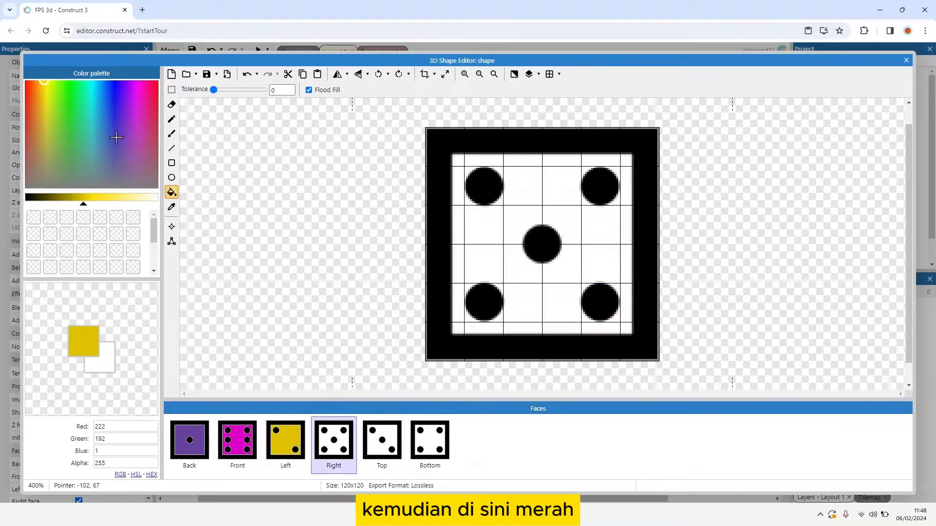
click(26, 107)
click(491, 241)
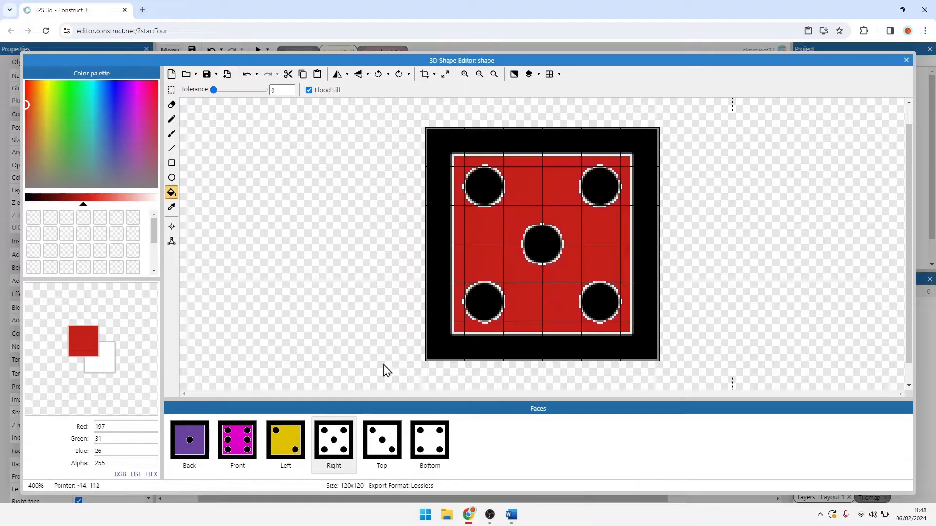
Step: Flood-fill the Top face with mauve (RGB 132, 91, 117) and the Bottom face with green (RGB 39, 184, 83), and close the shape editor
click(382, 439)
click(146, 169)
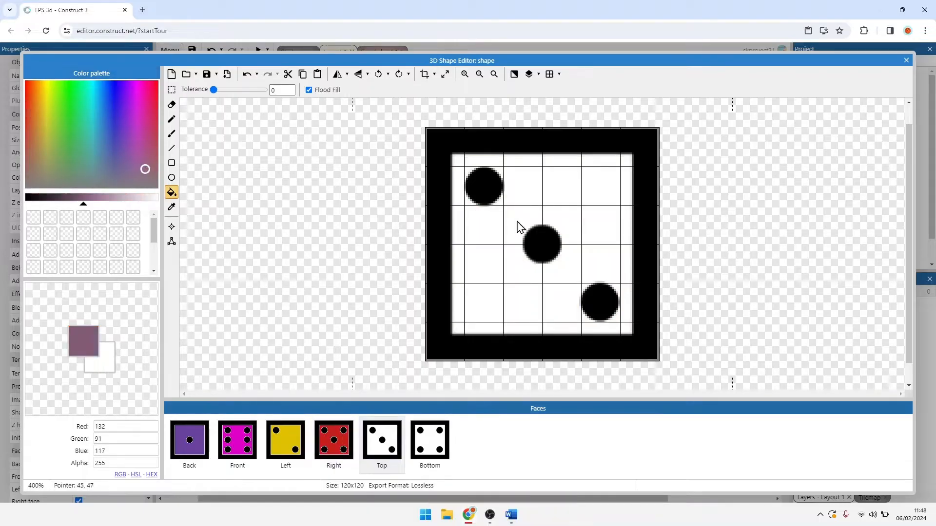
click(497, 257)
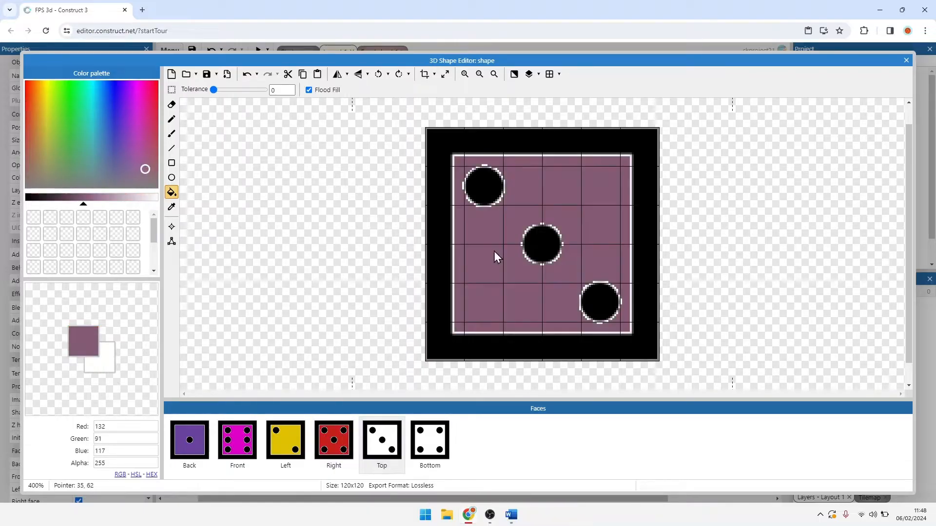
click(422, 430)
click(85, 130)
click(76, 117)
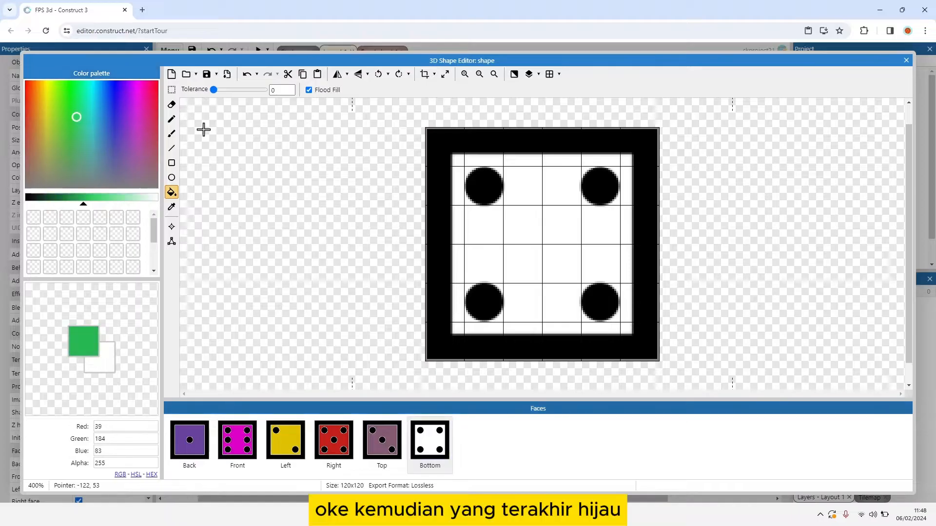
click(531, 238)
click(906, 61)
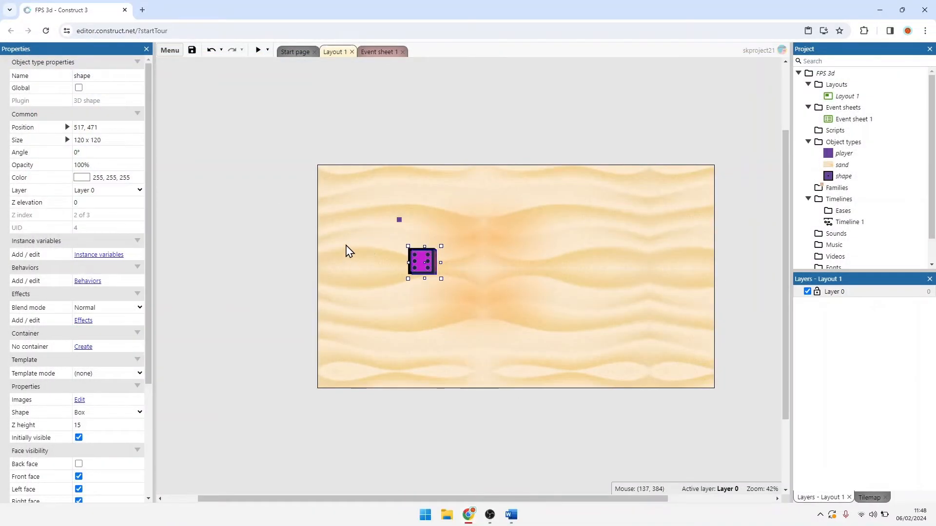
Step: Add the Solid behavior to the 3D shape
click(88, 281)
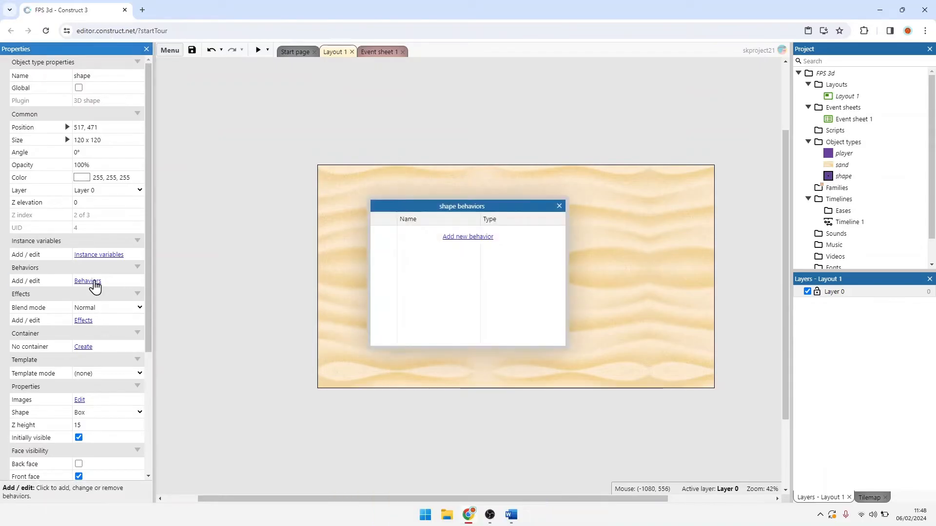
click(467, 236)
double_click(553, 218)
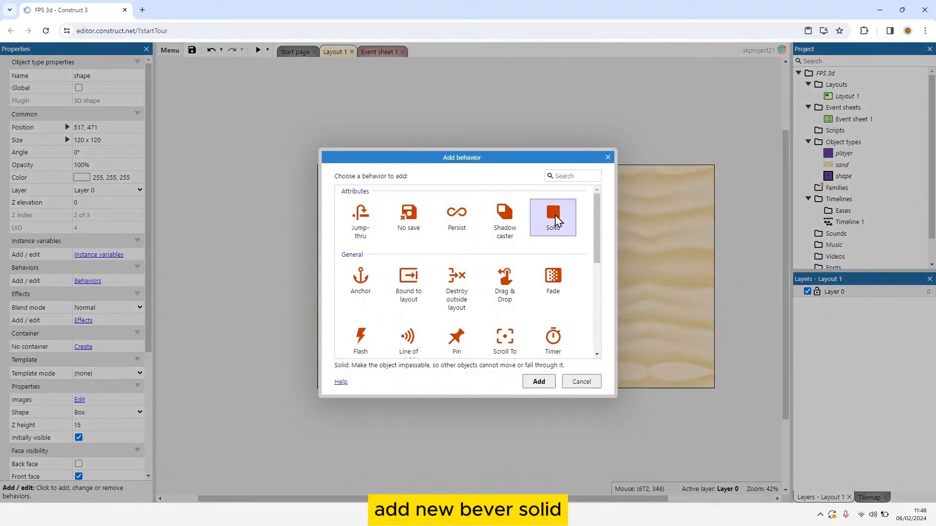
click(559, 205)
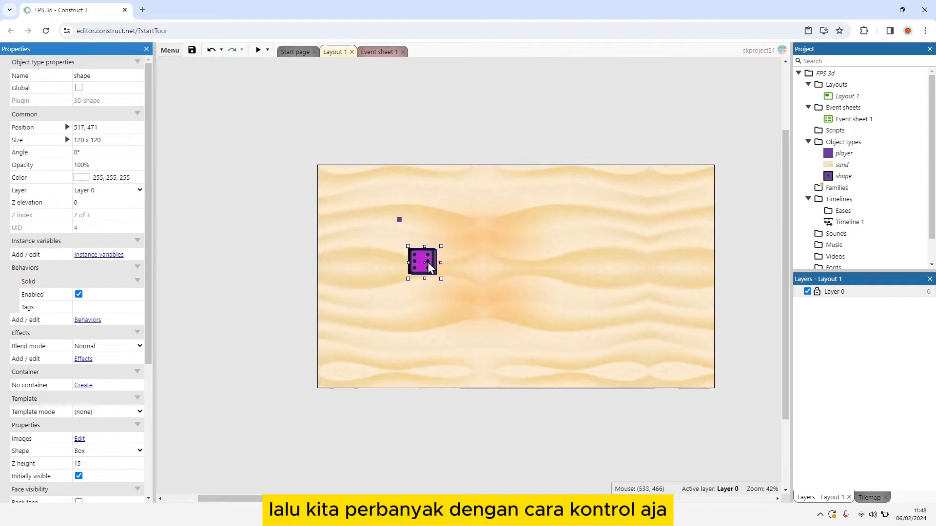
Step: Paste four copies of the 3D shape around the original: one above, one lower right, one near the layout's lower edge and one to the left
click(455, 217)
click(428, 257)
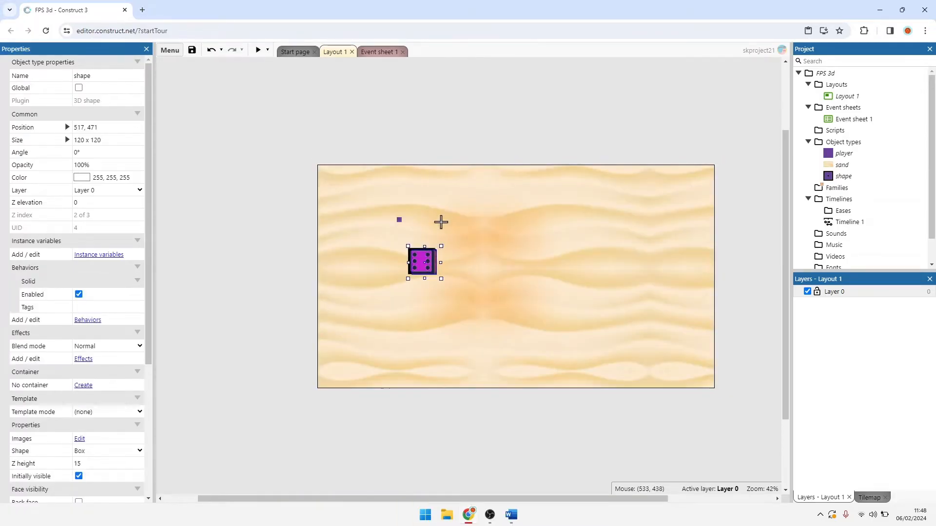
click(441, 218)
click(461, 288)
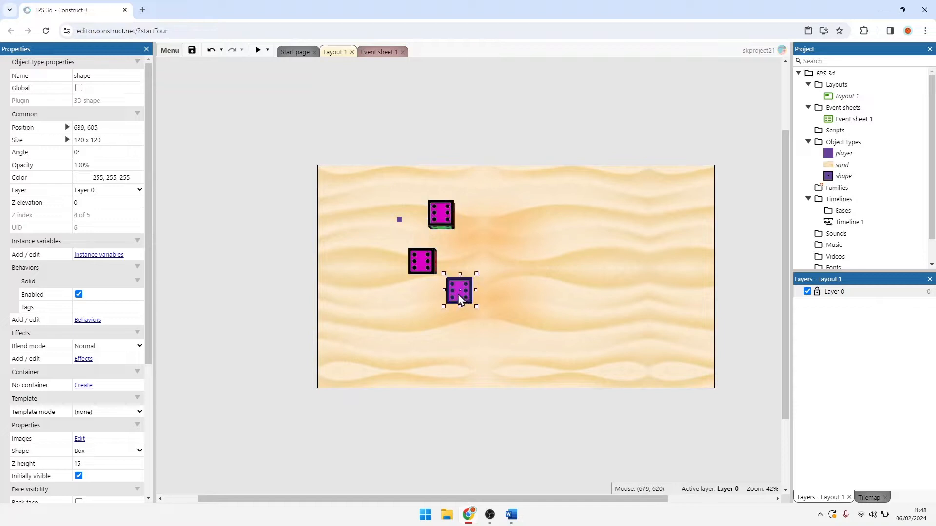
click(419, 346)
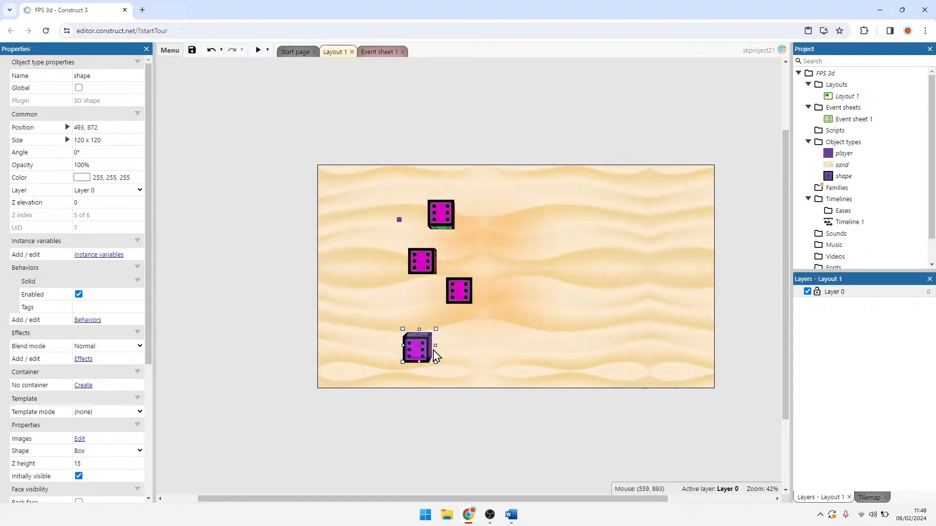
click(366, 265)
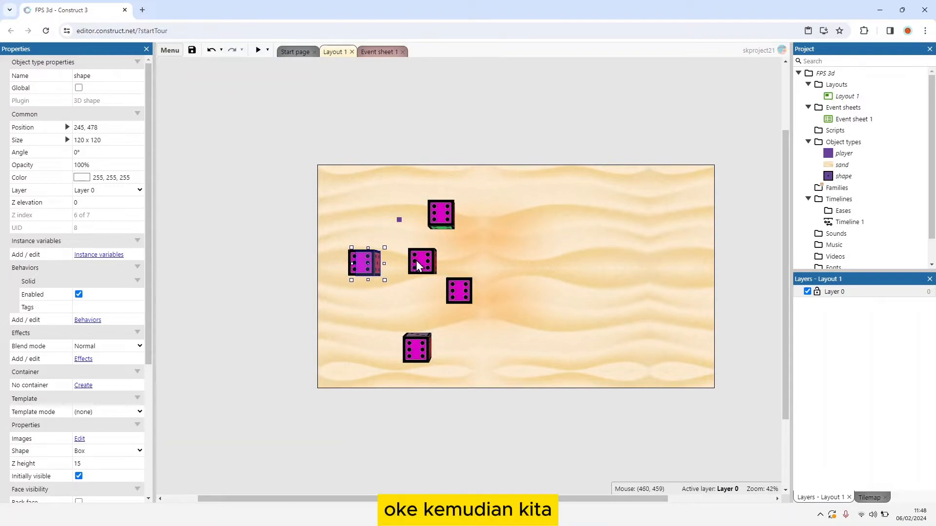
Step: Move the original shape down-left, the uppermost copy to about 629, 160 and the leftmost copy to about 283, 414
drag(417, 266, 383, 311)
drag(438, 221, 444, 201)
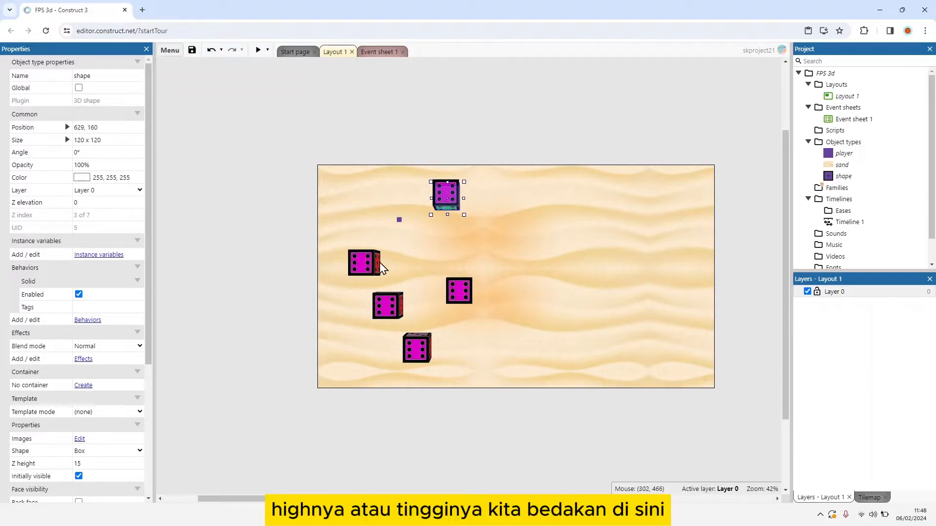
drag(382, 267, 381, 252)
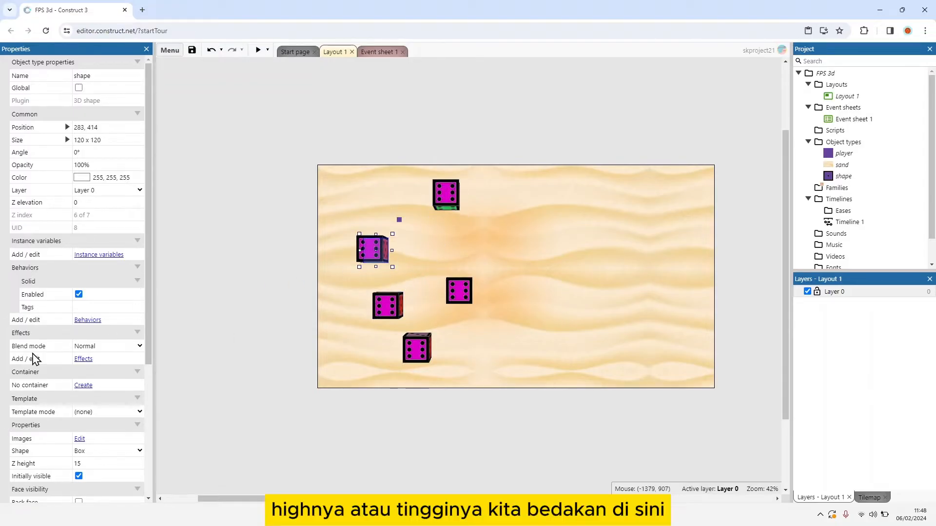
Step: Set the Z height of the leftmost 3D shape to 80
scroll(33, 360, down, 4)
click(108, 271)
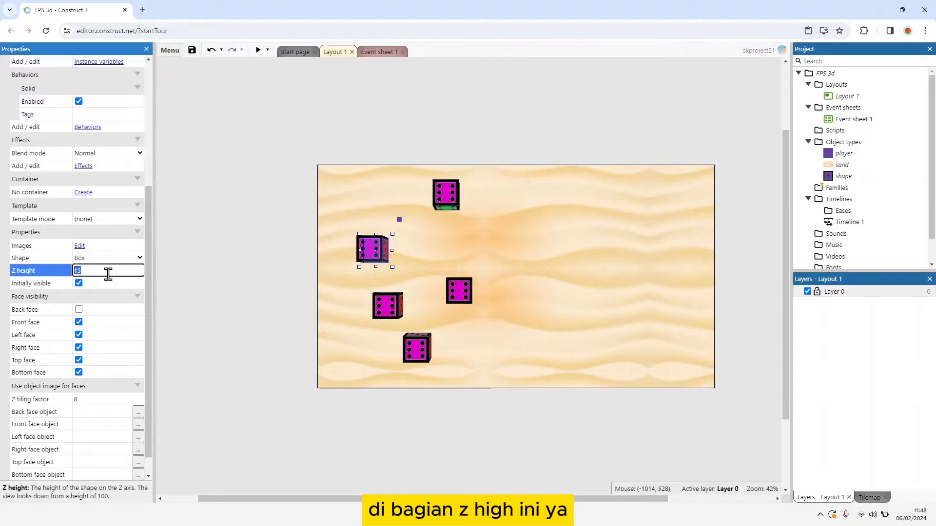
scroll(108, 281, up, 4)
scroll(109, 281, down, 4)
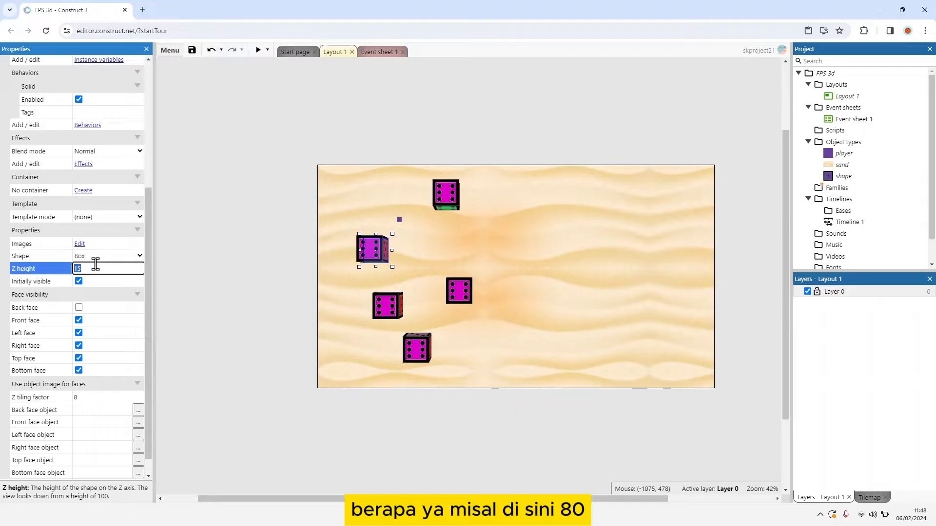
text(80)
Step: Set the Z height of the lower-left shape at 356, 674 to 90 and of the lowermost shape to 120
click(400, 318)
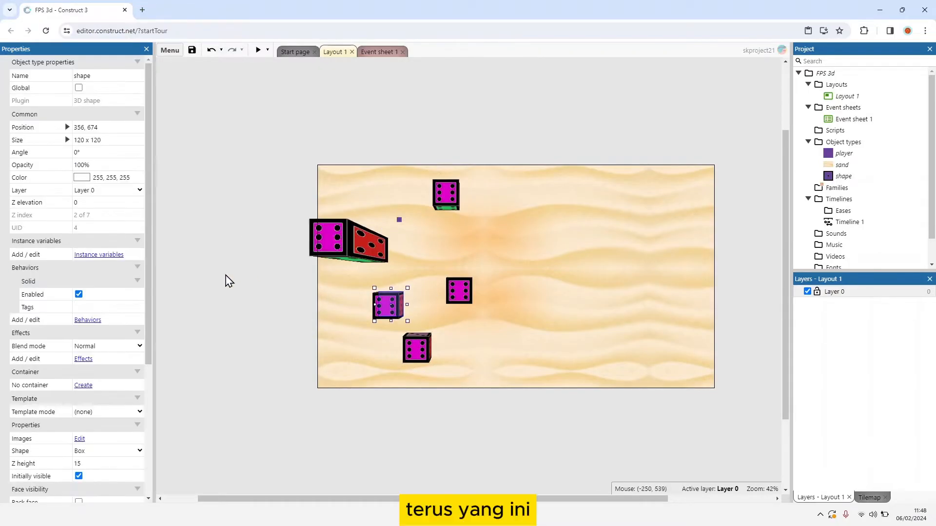
scroll(113, 363, down, 2)
click(108, 367)
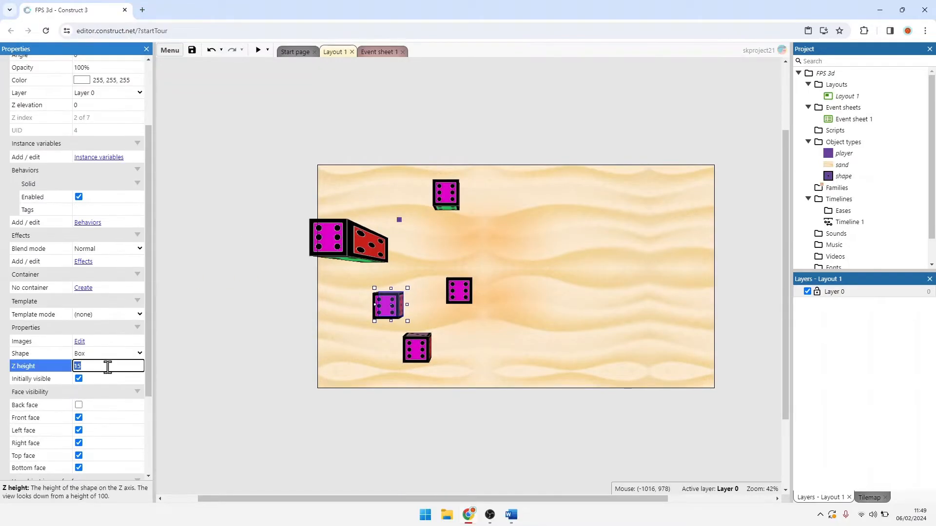
text(90)
click(419, 348)
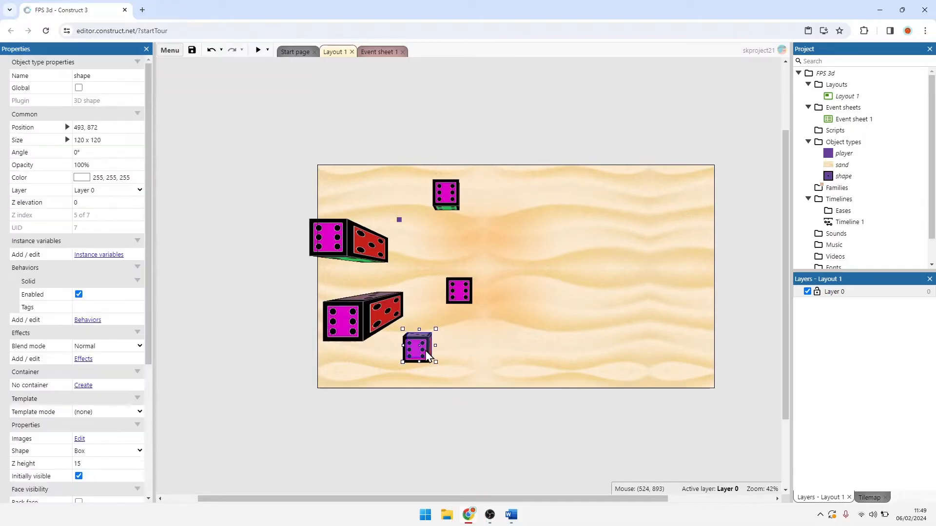
click(98, 461)
text(120)
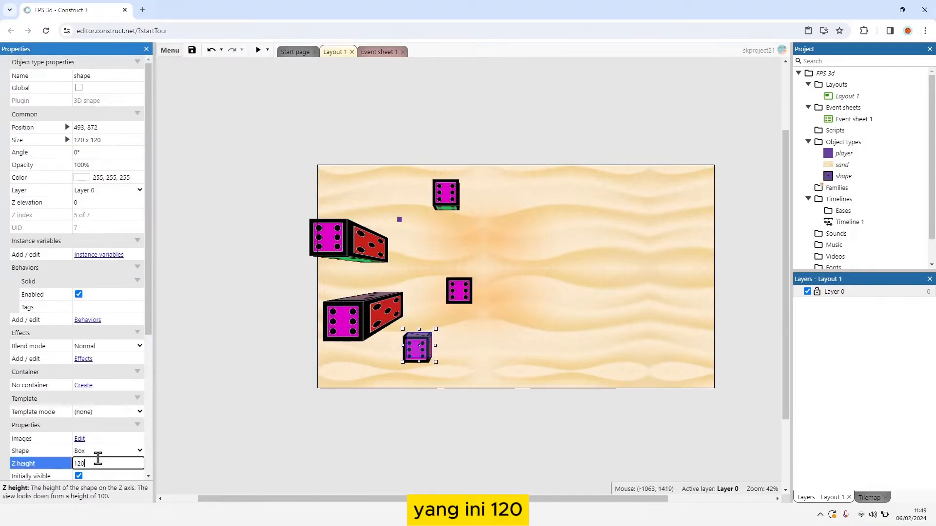
Step: Set the Z height of the shape at 689, 605 to 110 and of the uppermost shape to 100
click(459, 291)
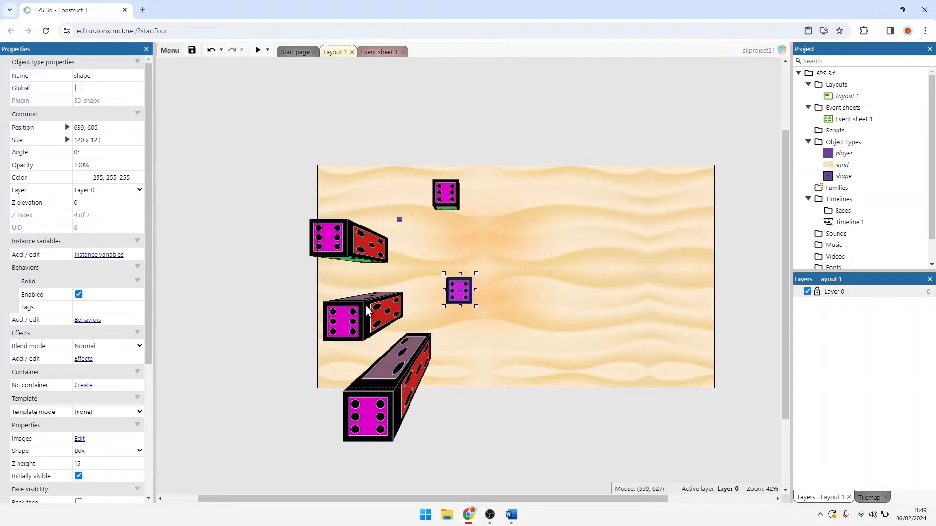
scroll(111, 438, down, 1)
click(82, 414)
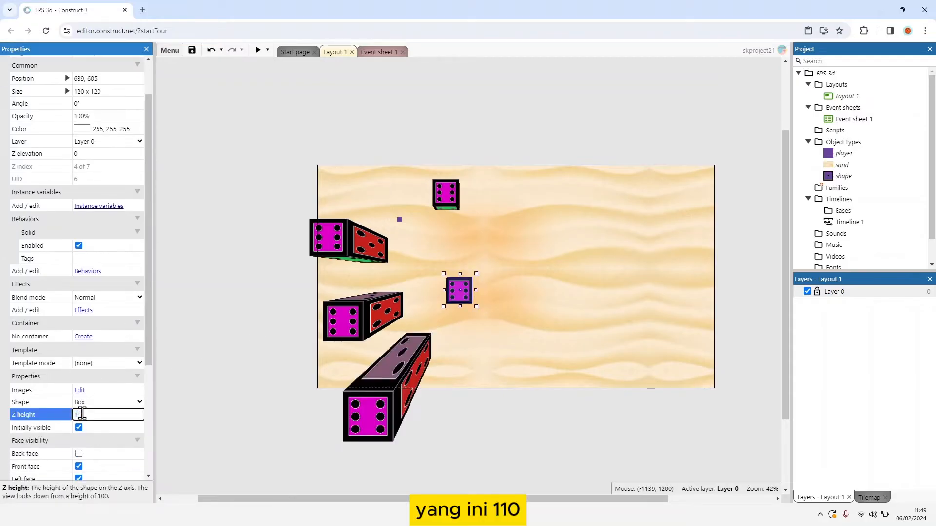
text(110)
click(441, 207)
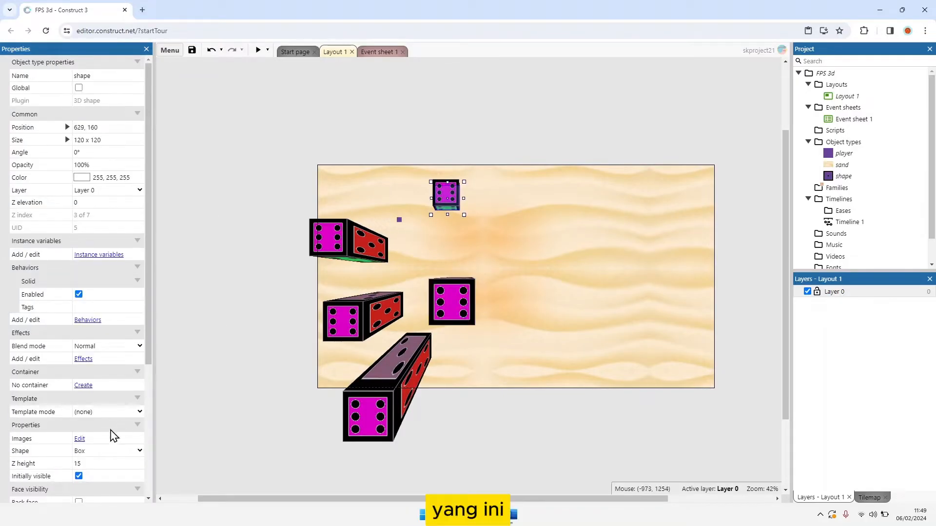
click(89, 480)
click(84, 457)
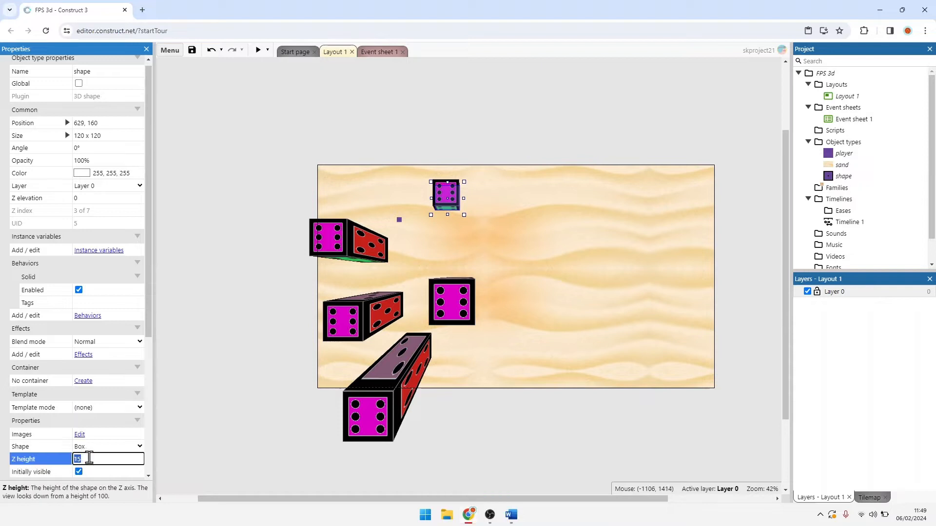
text(100)
key(Return)
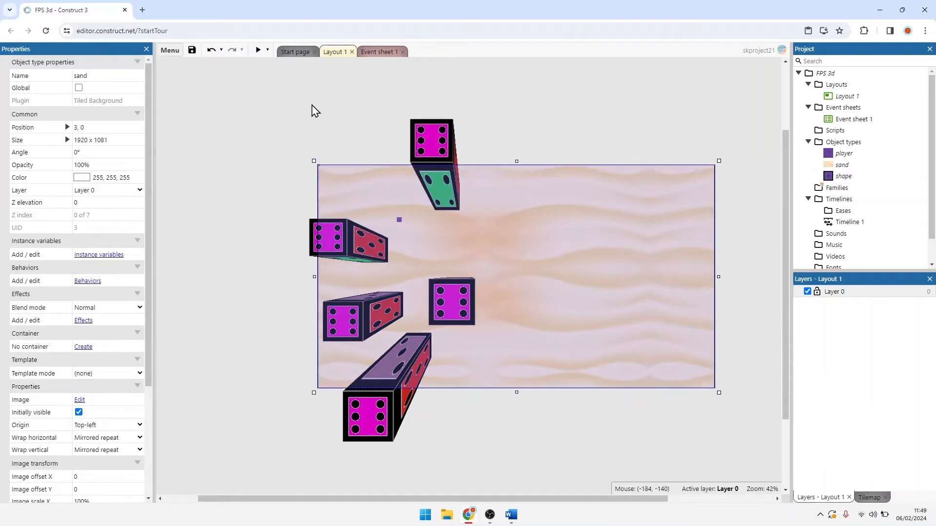
click(403, 161)
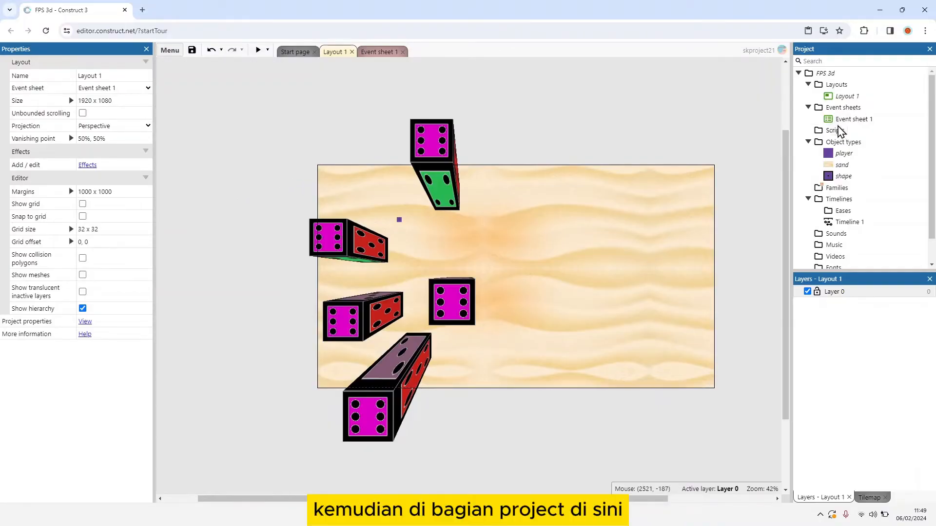
Step: Change the project's Z axis scale to Regular
click(826, 74)
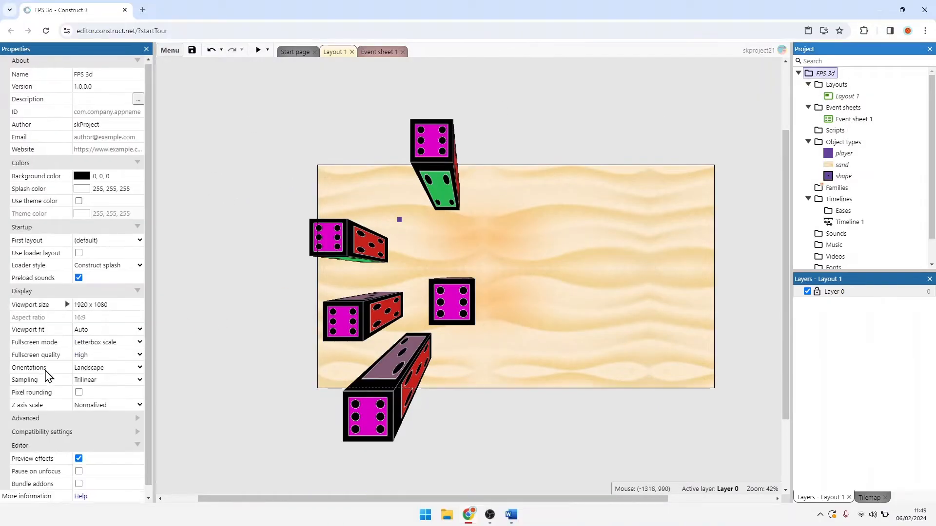
scroll(85, 399, down, 1)
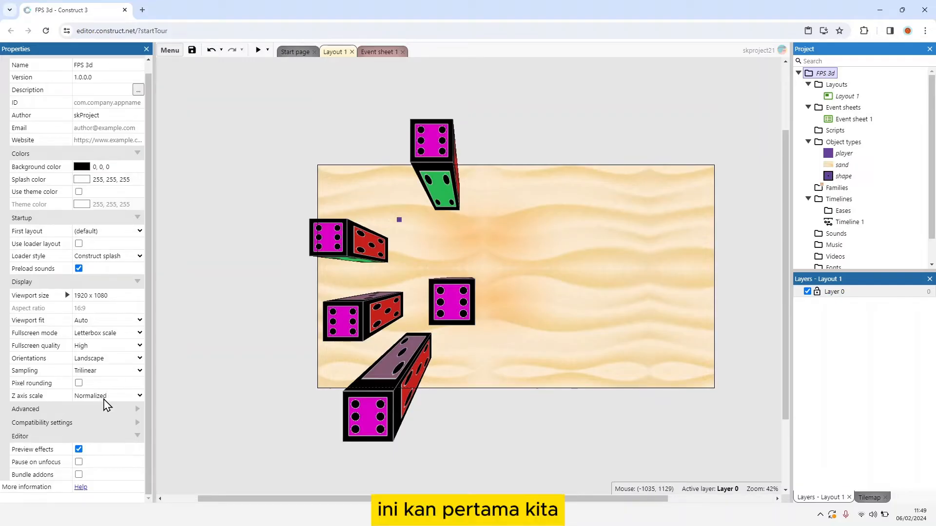
click(104, 398)
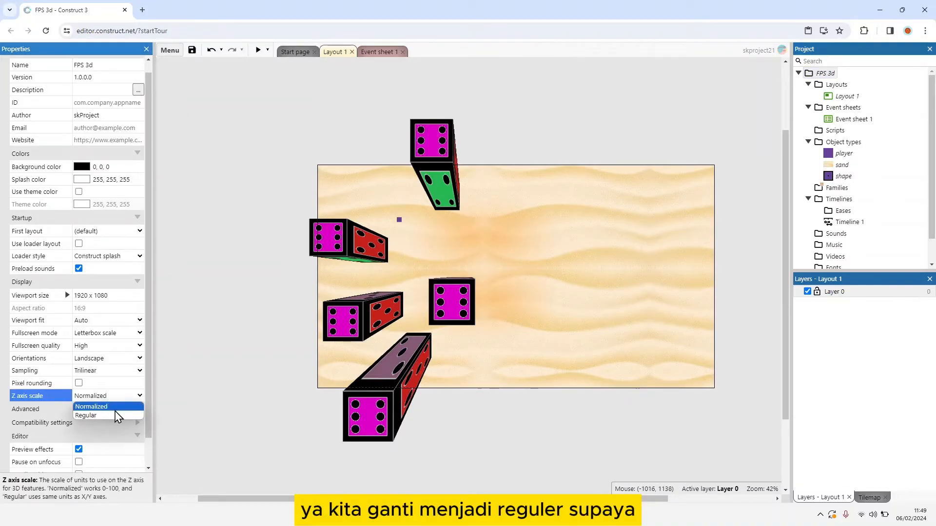
click(116, 416)
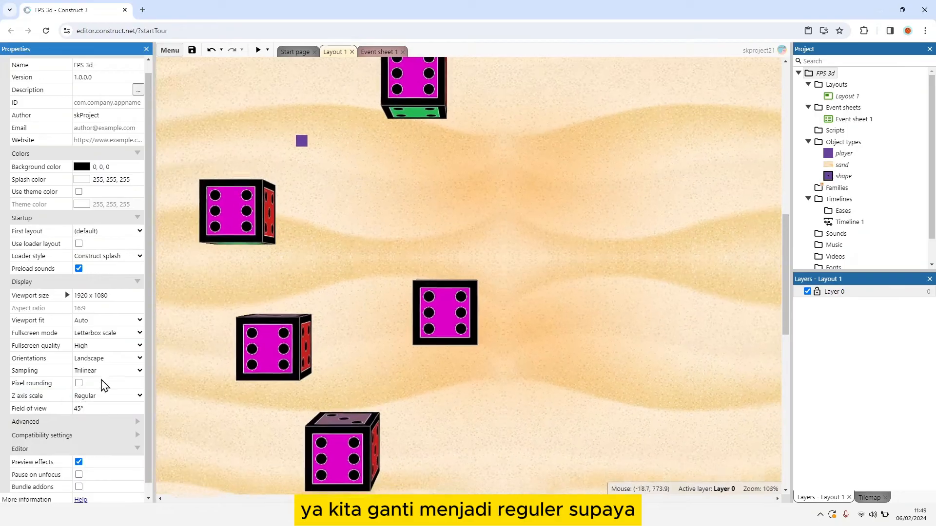
Step: Inspect the proportions of the 3D shapes across the layout under the Regular Z axis scale
click(453, 317)
click(301, 347)
click(315, 263)
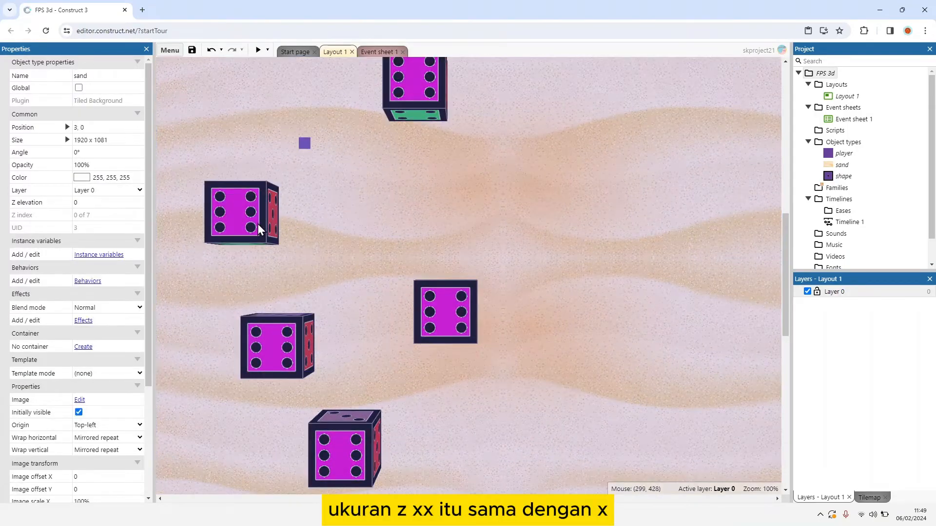
click(259, 229)
ctrl+scroll(275, 222, down, 4)
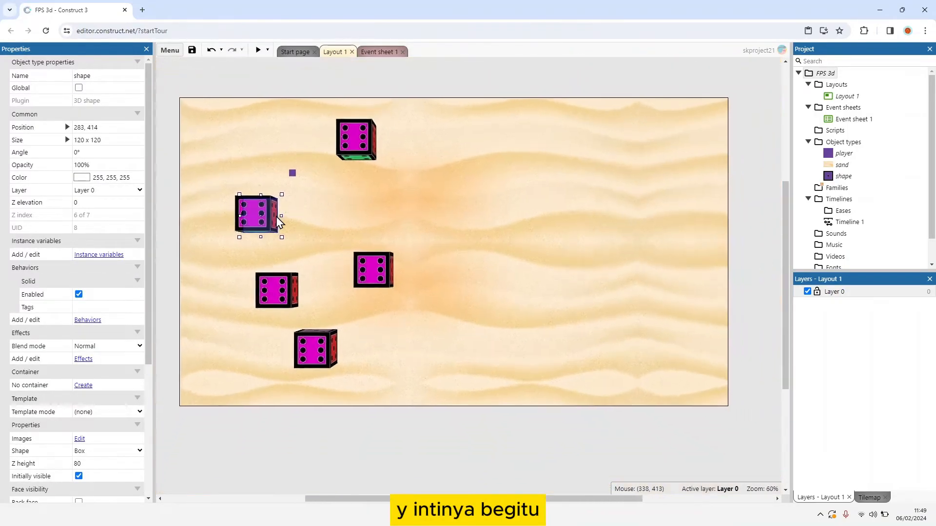
ctrl+scroll(278, 222, down, 1)
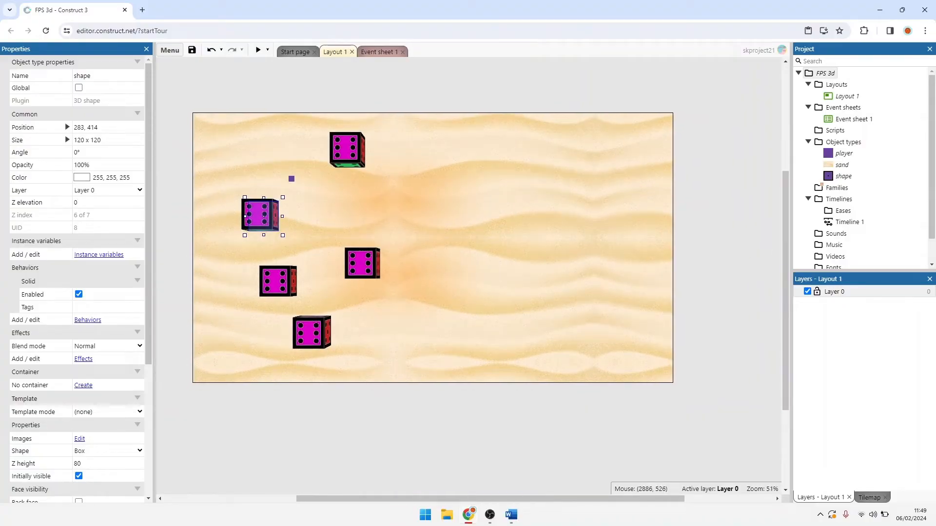
click(355, 149)
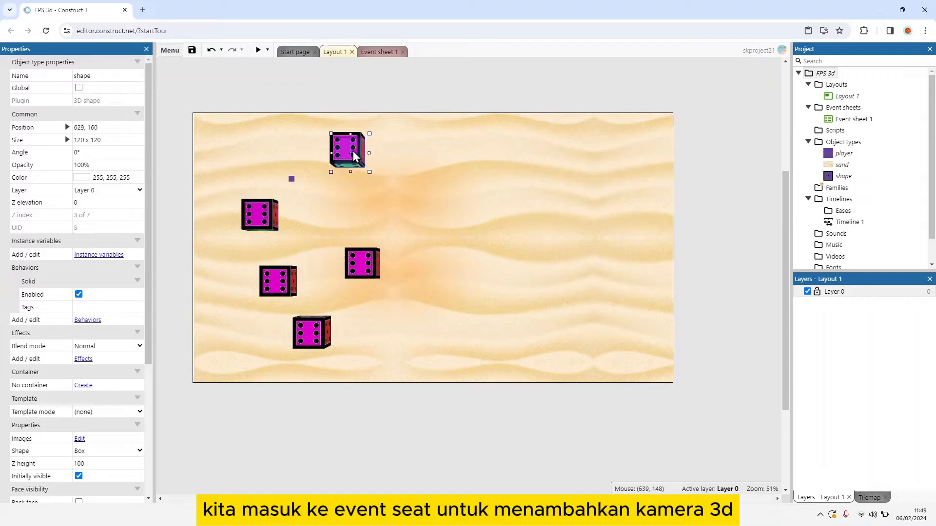
click(292, 180)
Step: Insert a 3D camera object into the project
right_click(424, 194)
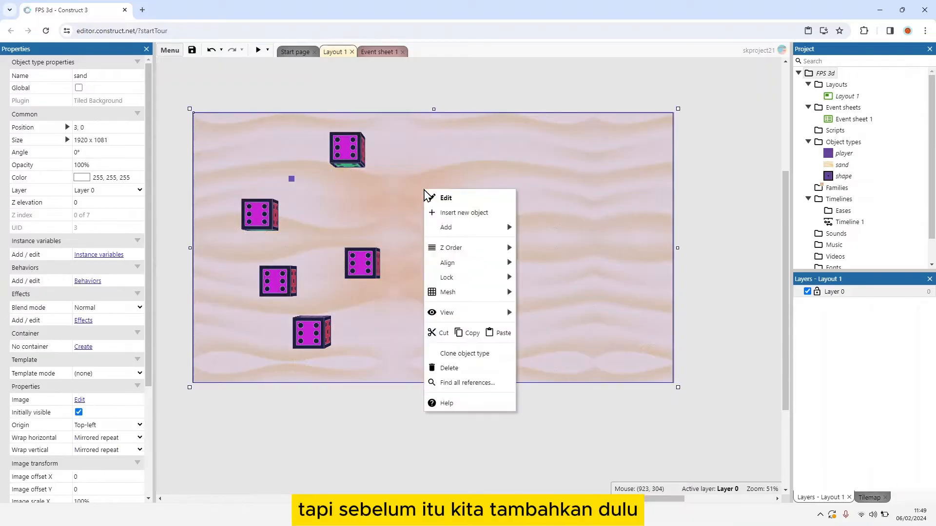
click(499, 213)
click(364, 233)
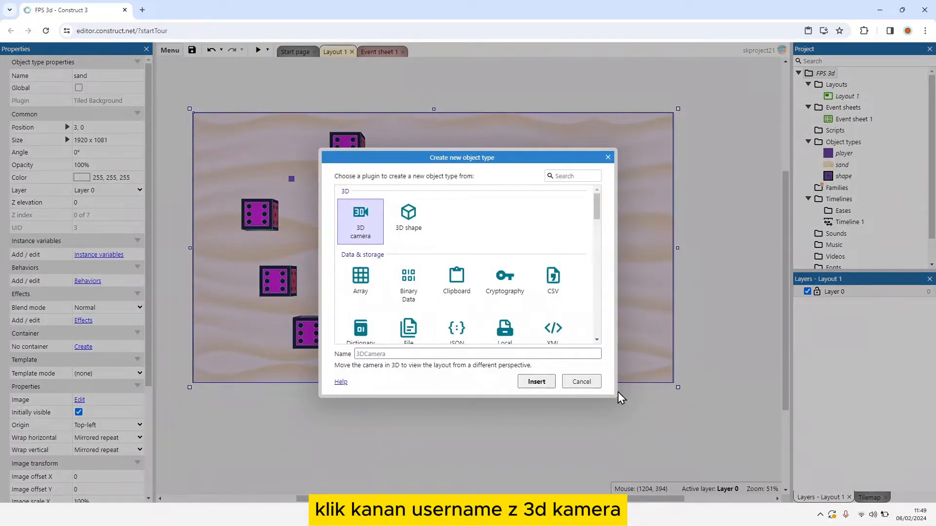
click(537, 382)
Step: Close the start page and add a group named Camera 3D to Event sheet 1
click(377, 52)
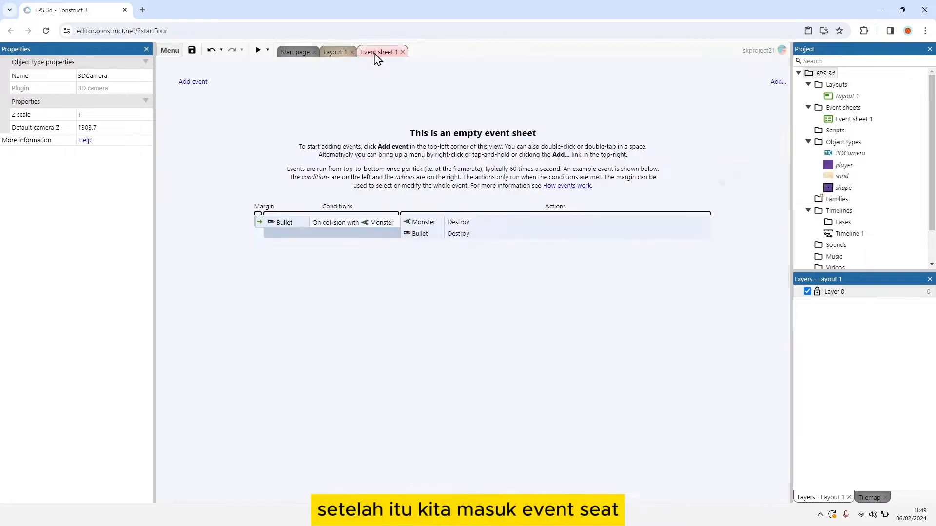
click(315, 52)
right_click(227, 139)
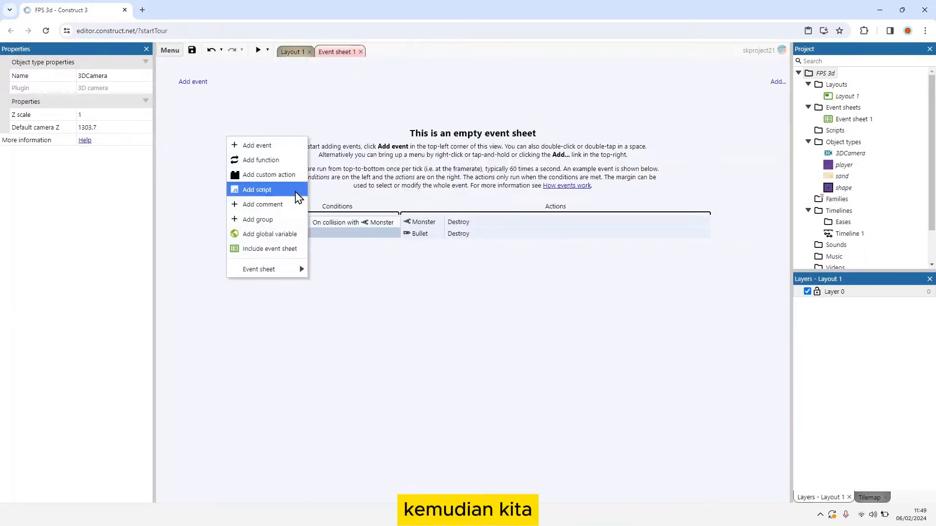
click(295, 219)
text(C)
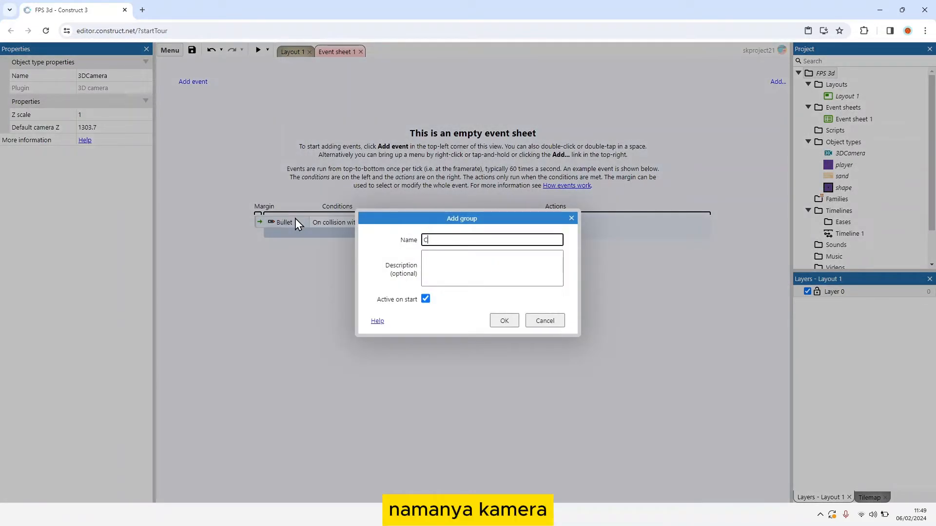
text(amera #d)
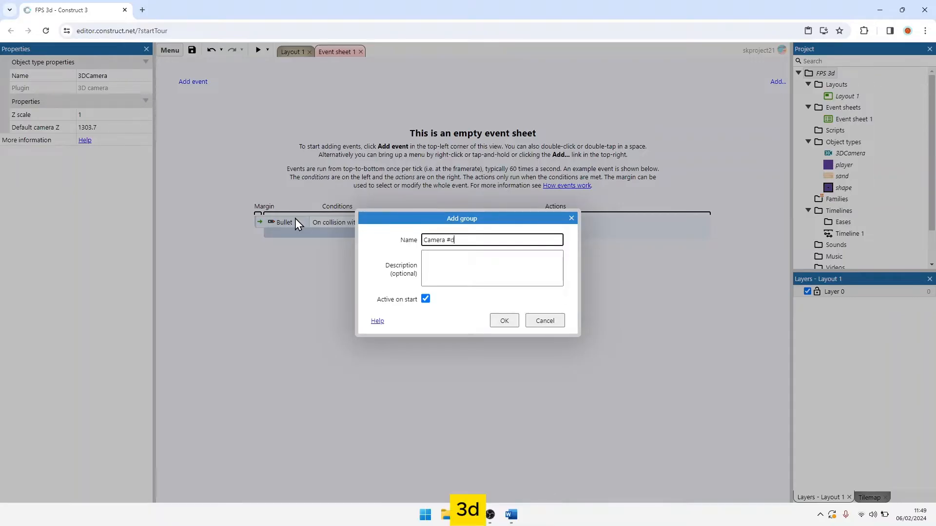
text(D)
key(Return)
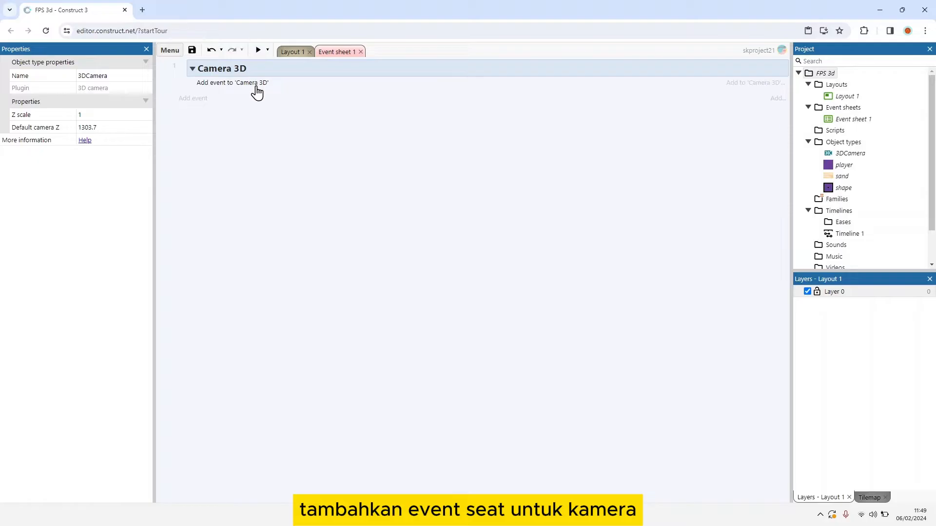
Step: Add a global number variable named PlayerHeight with an initial value of 45
right_click(274, 188)
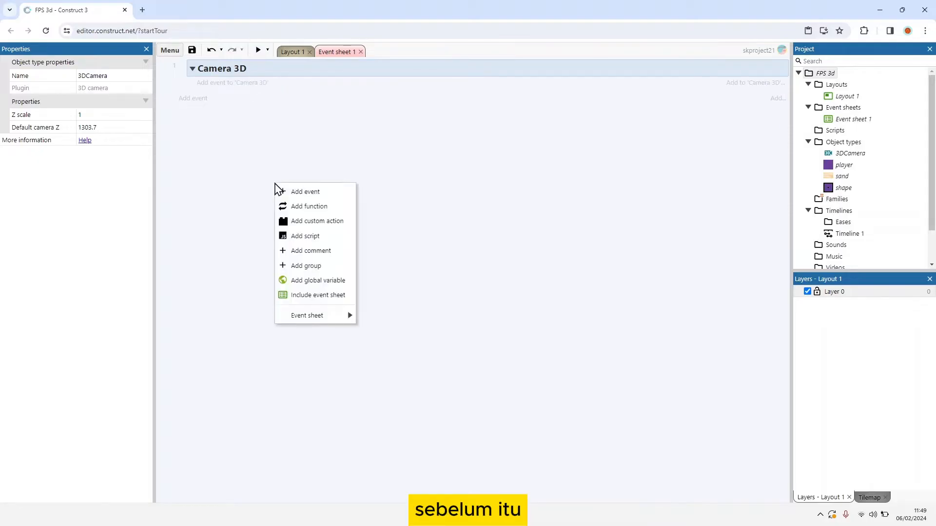
click(321, 281)
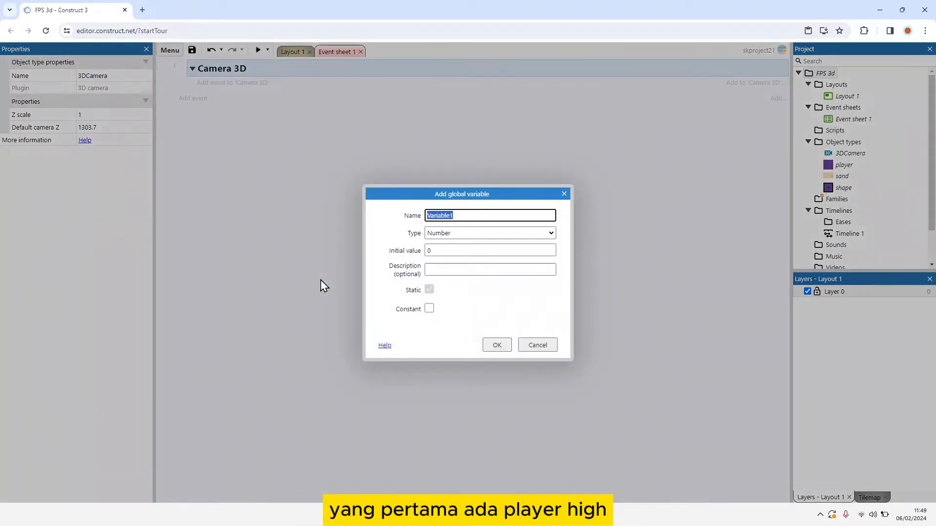
text(PlayerHeight)
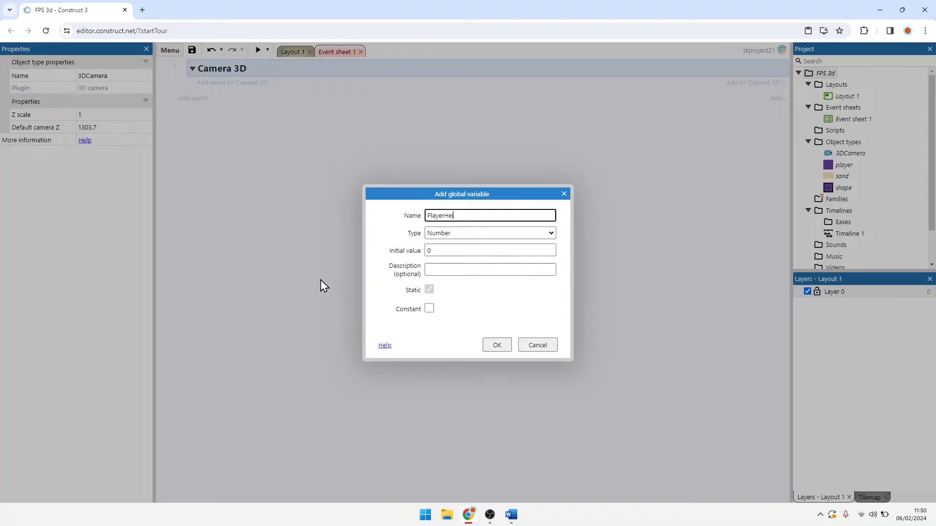
click(489, 248)
drag(489, 249, 426, 254)
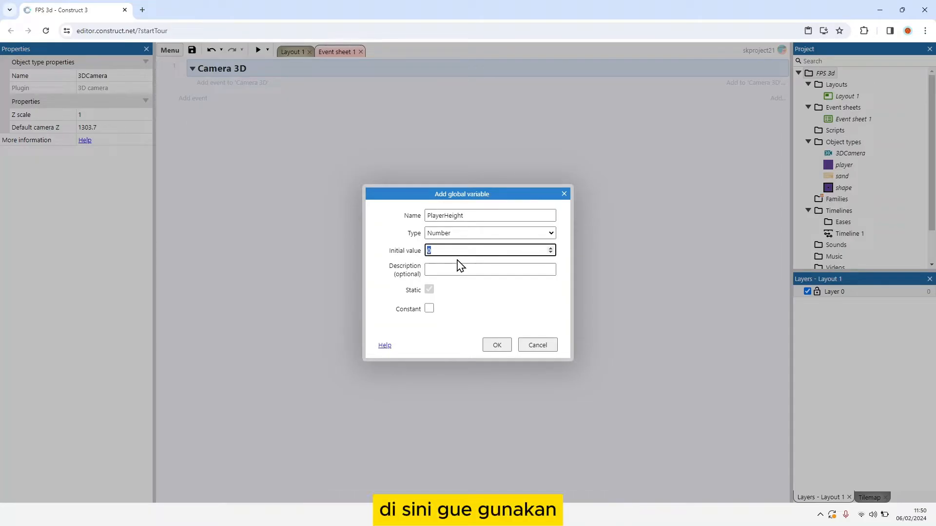
text(45)
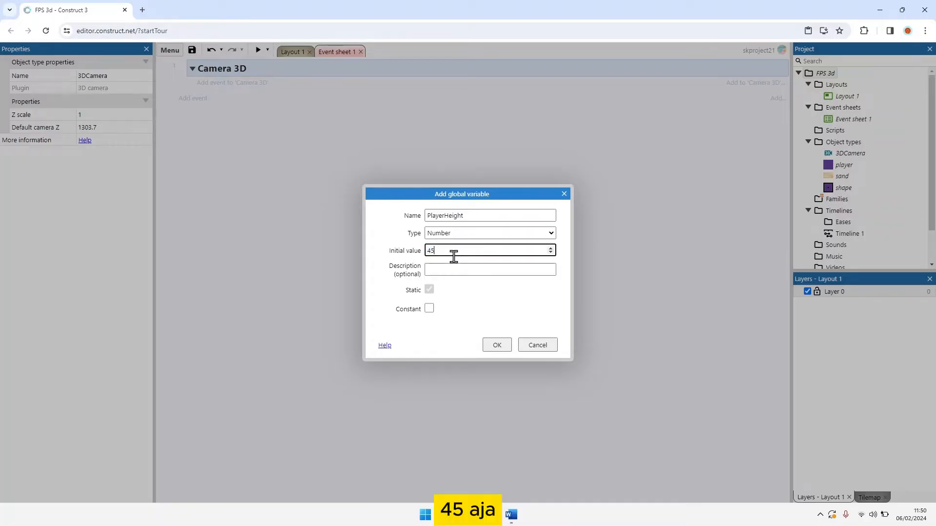
click(497, 345)
Step: Add a global number variable named PlayerSpeed with an initial value of 200
right_click(303, 205)
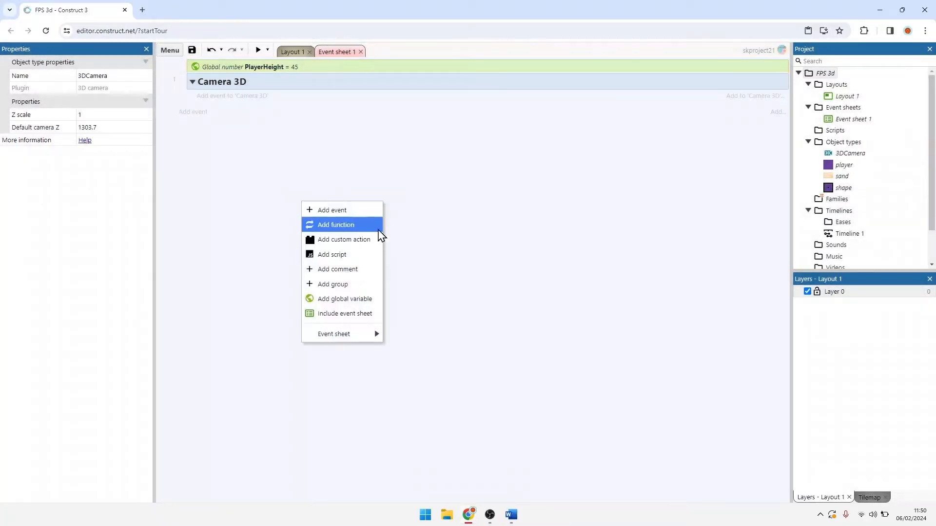
click(371, 299)
text(Pl)
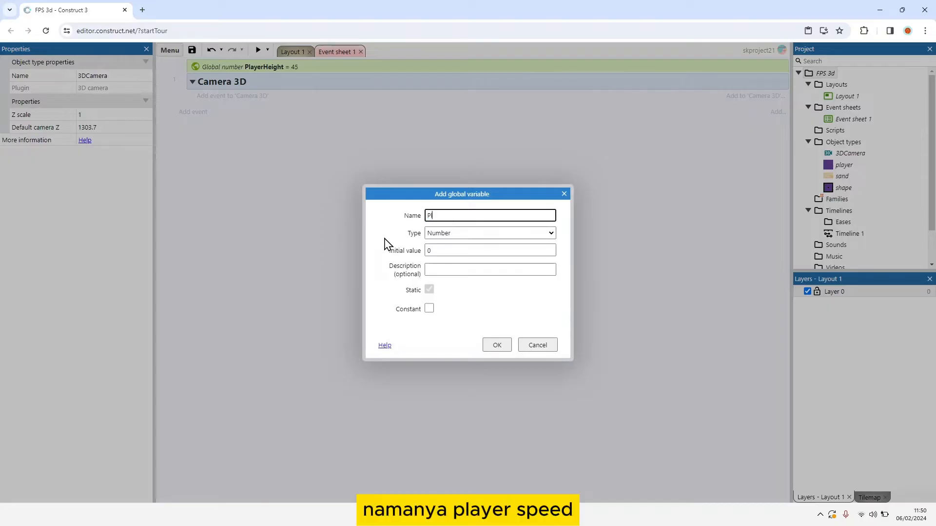
text(ayerSpeed)
click(430, 250)
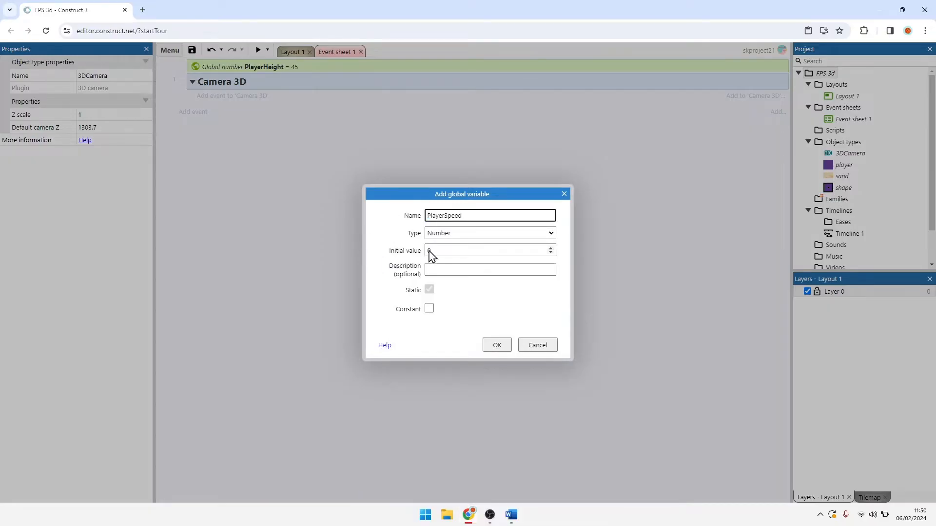
key(Return)
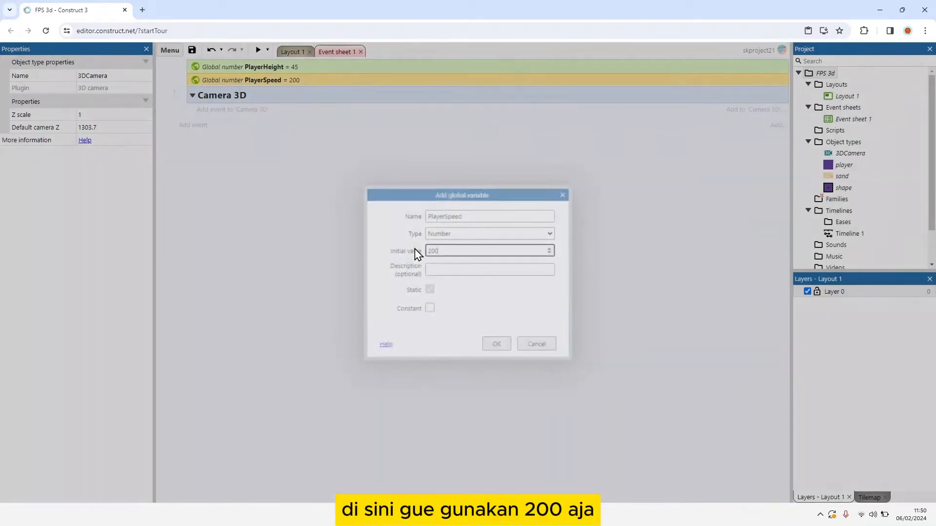
Step: Add a global number variable named MouseSpeed with an initial value of 10
right_click(403, 252)
click(467, 351)
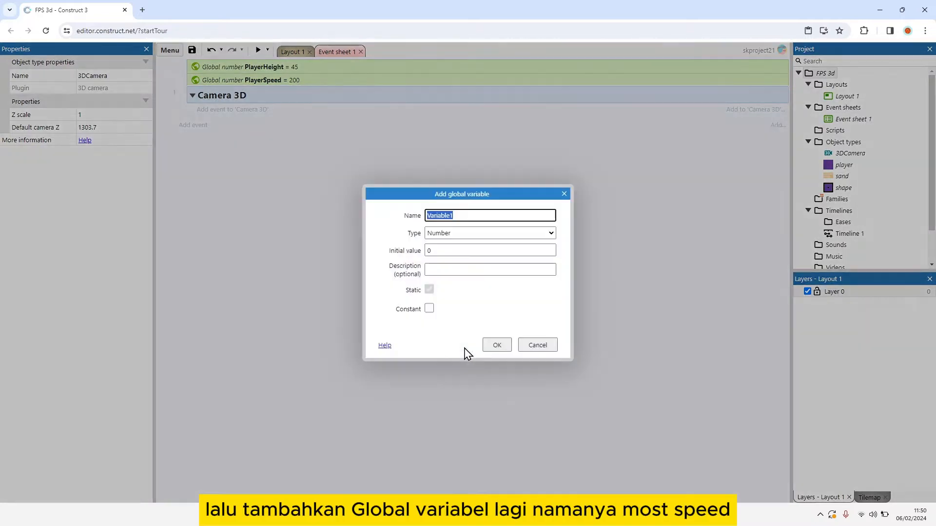
text(MouseSpeed)
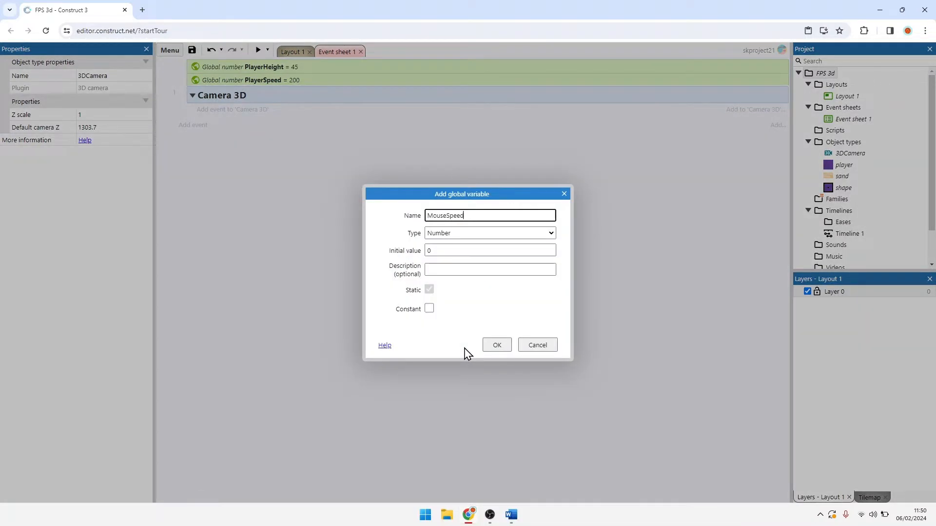
key(Tab)
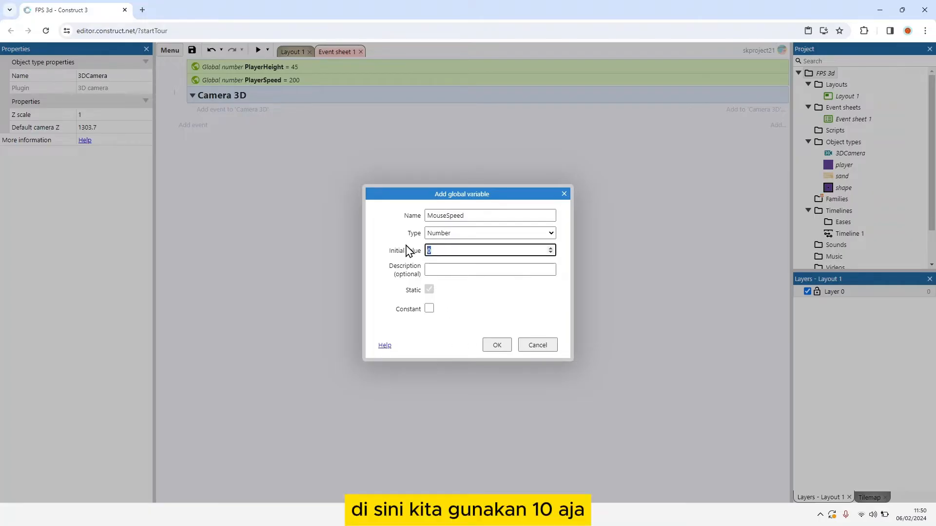
key(Return)
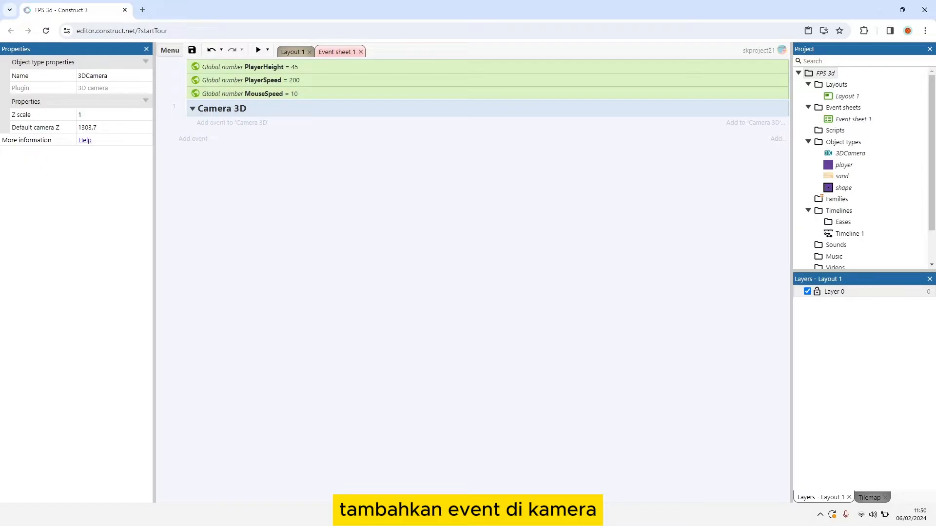
Step: Add an event with the System condition On start of layout to the Camera 3D group
click(239, 123)
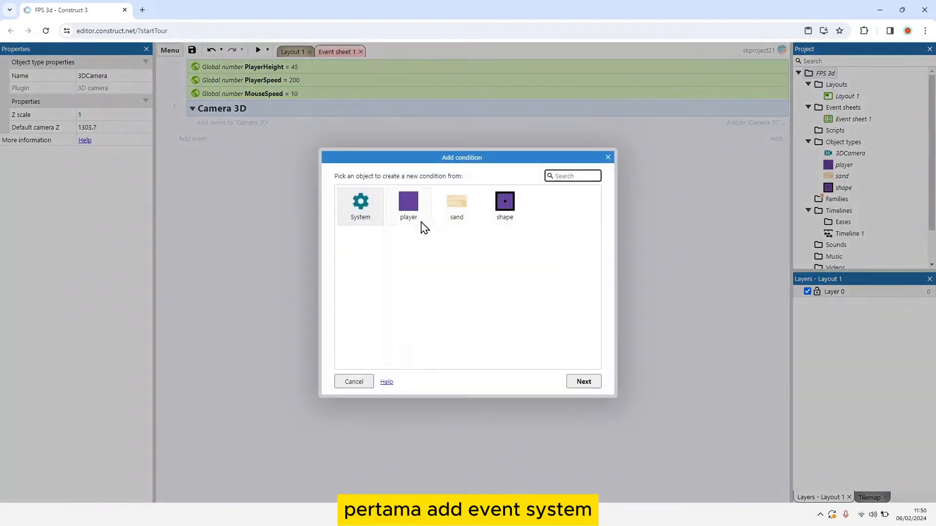
click(367, 210)
double_click(366, 210)
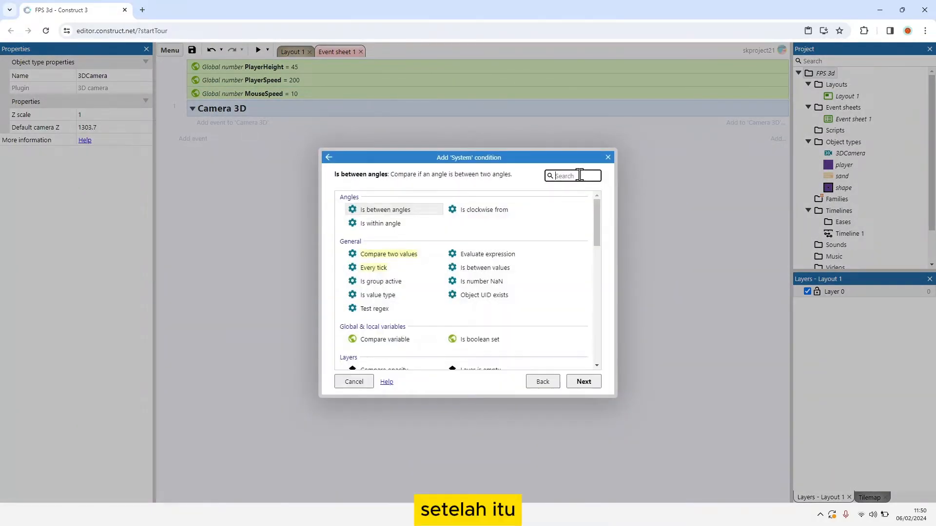
text(on sta)
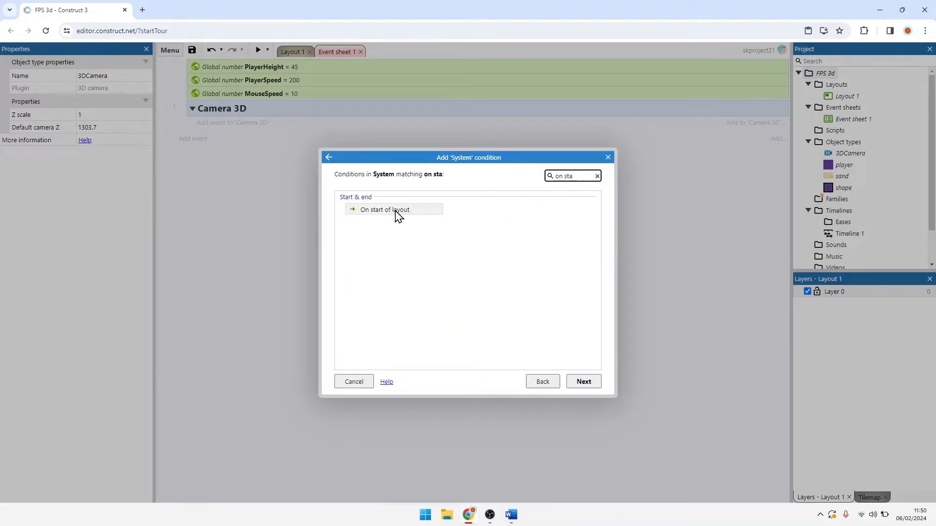
double_click(397, 211)
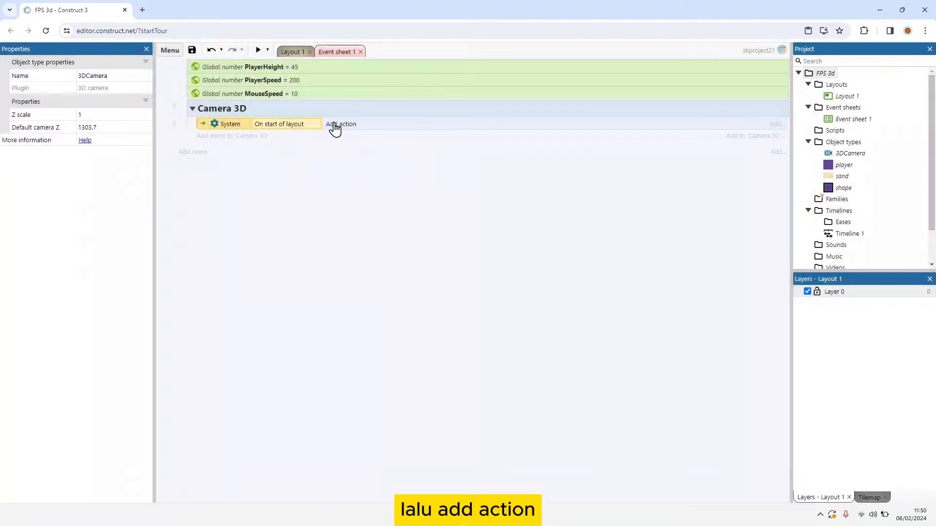
Step: Give the On start of layout event a 3DCamera Look parallel to layout action with Camera X player.X and Camera Y player.Y
click(336, 125)
double_click(413, 209)
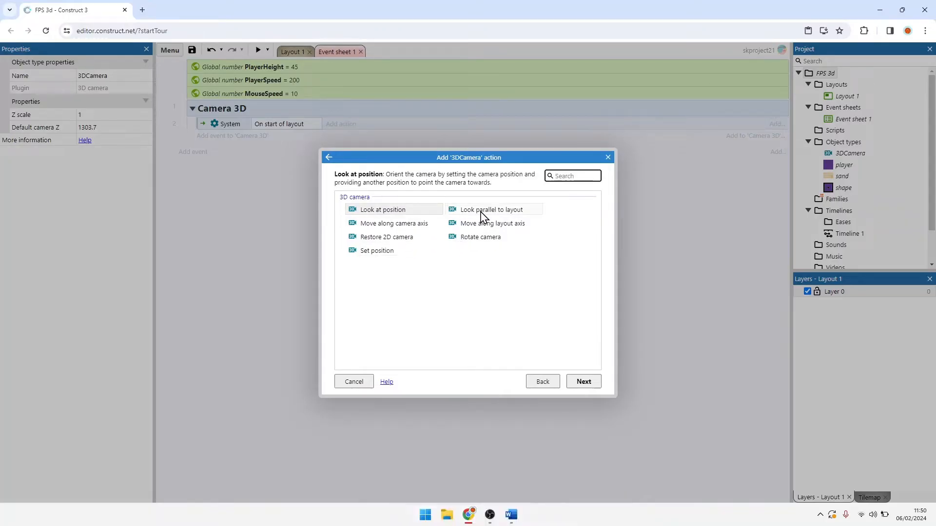
click(498, 212)
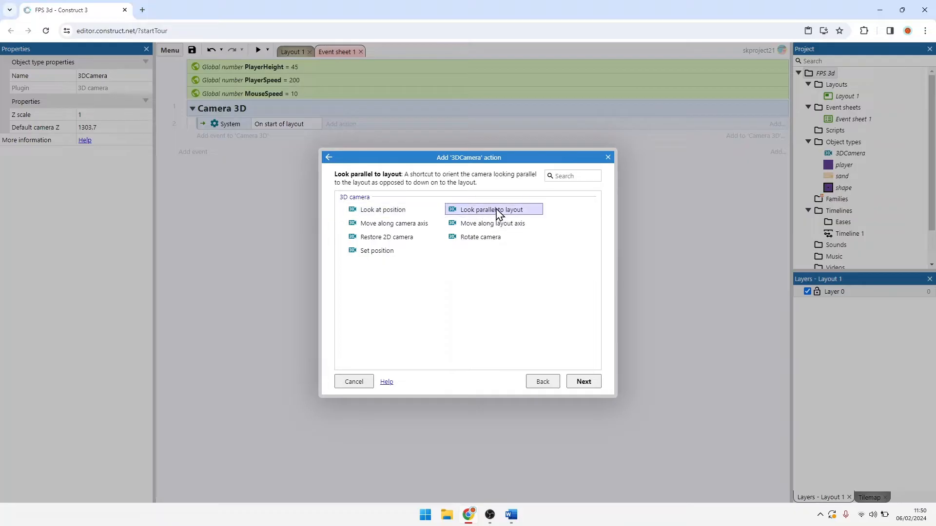
double_click(486, 213)
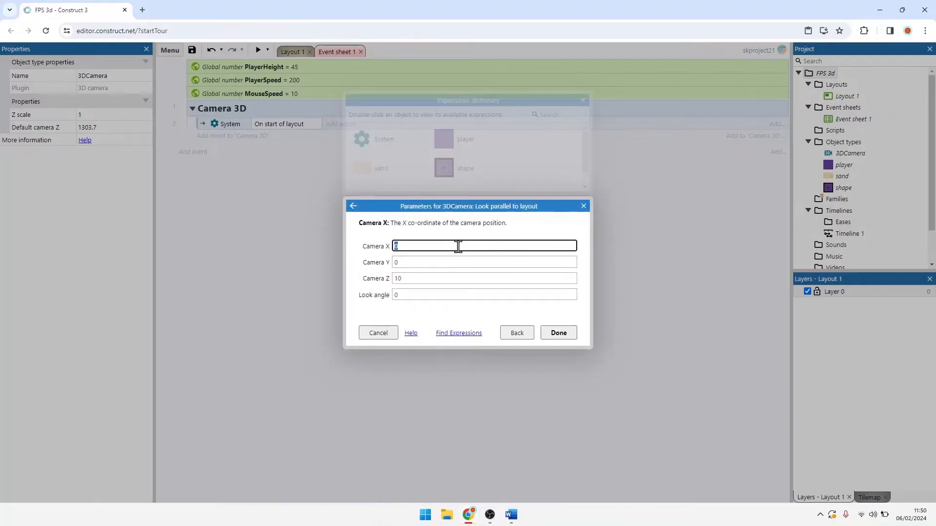
drag(456, 249, 383, 249)
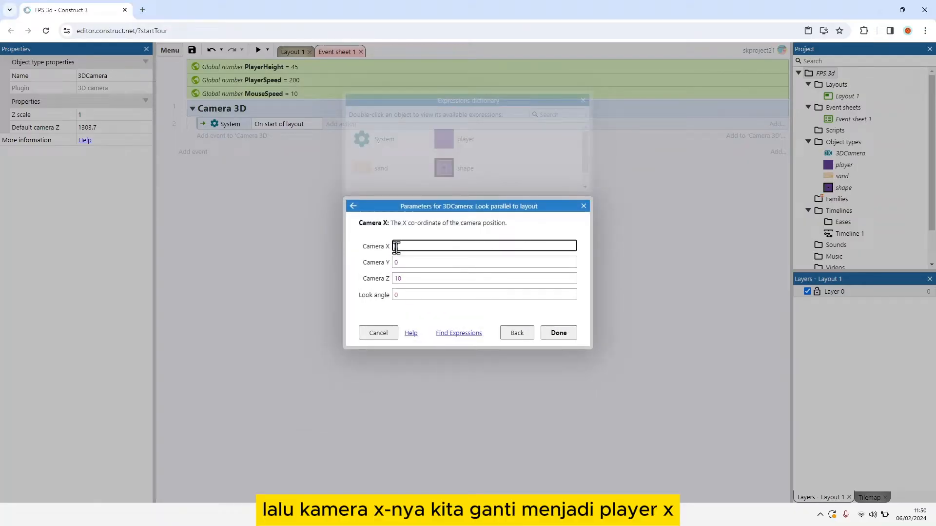
text(player.X)
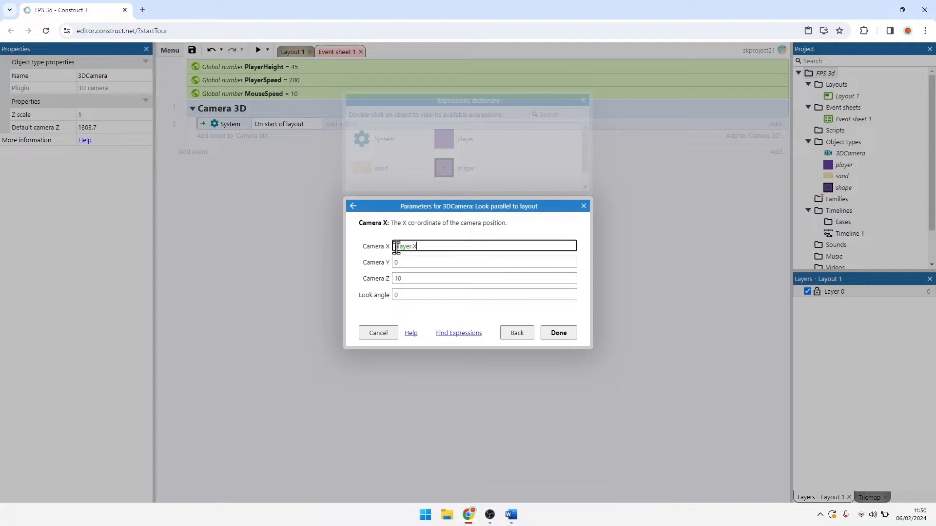
click(407, 262)
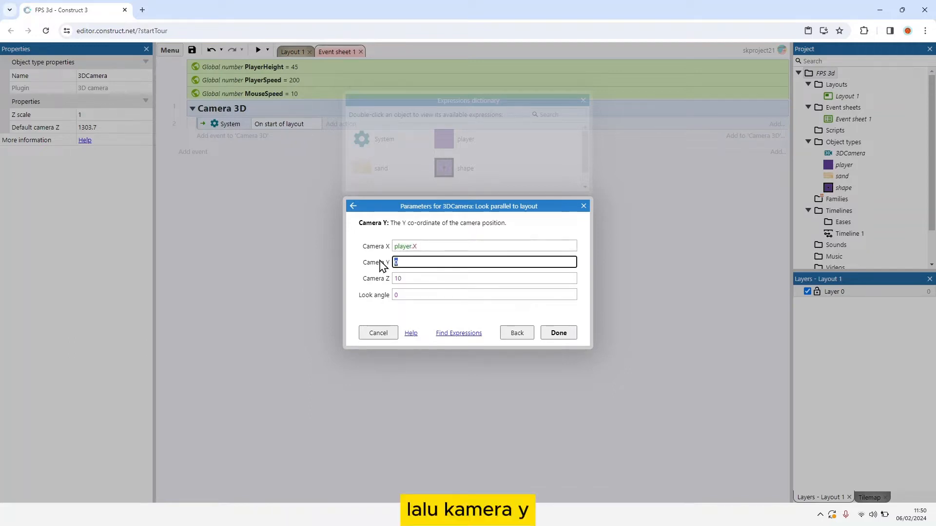
text(player.Y)
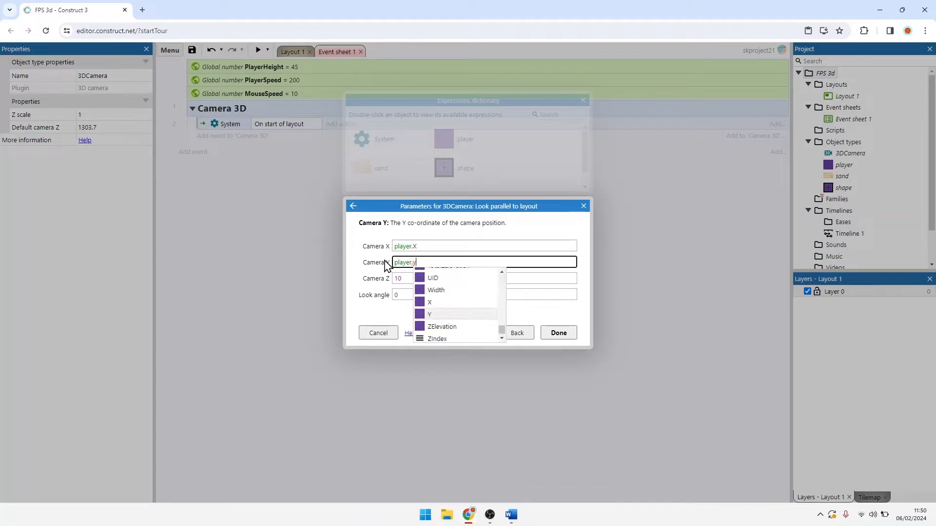
click(441, 316)
Step: Set the action's Camera Z to player.ZElevation + PlayerHeight
key(Tab)
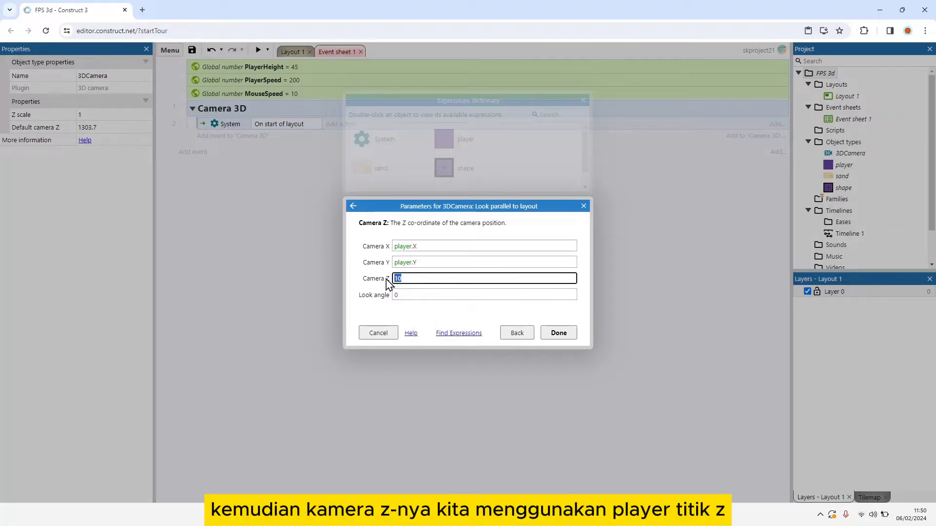
text(player.z)
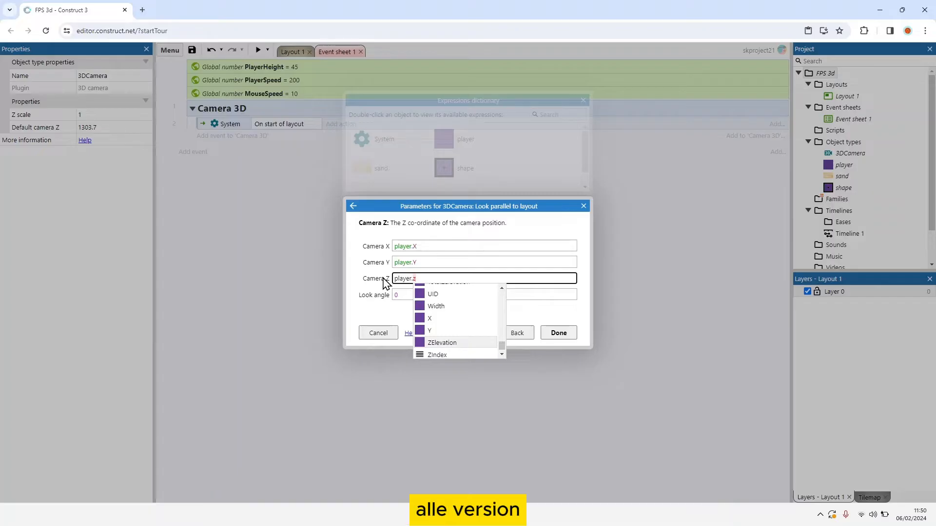
key(Return)
text(+ pla)
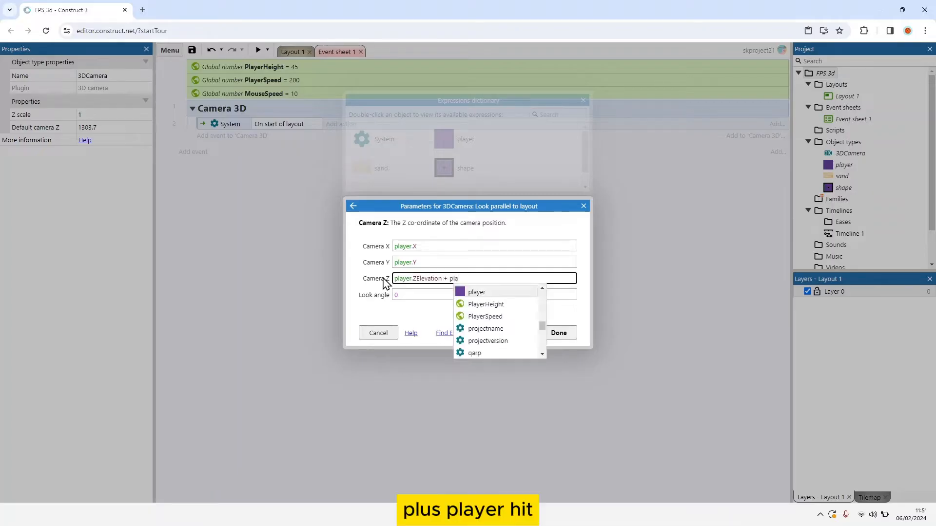
key(Down)
key(Return)
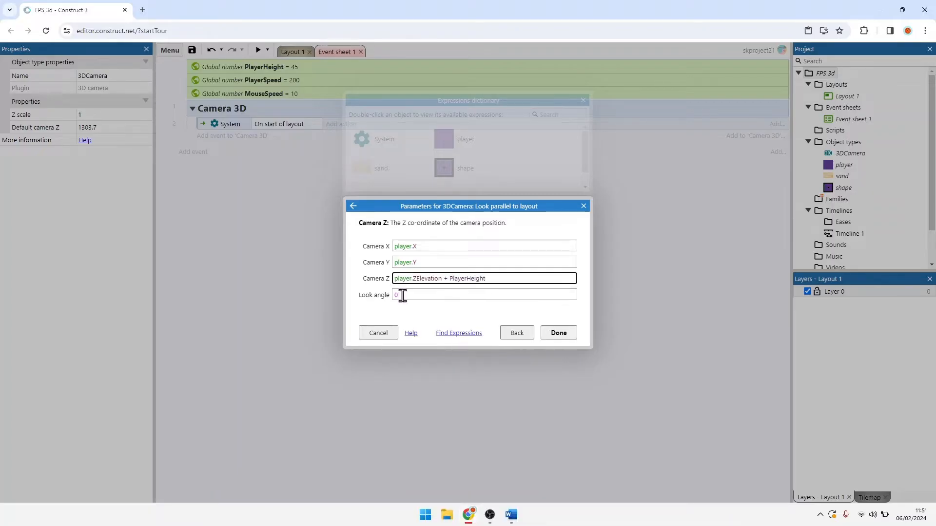
Step: Set the look angle to player.Angle and finish the Look parallel to layout action
key(Tab)
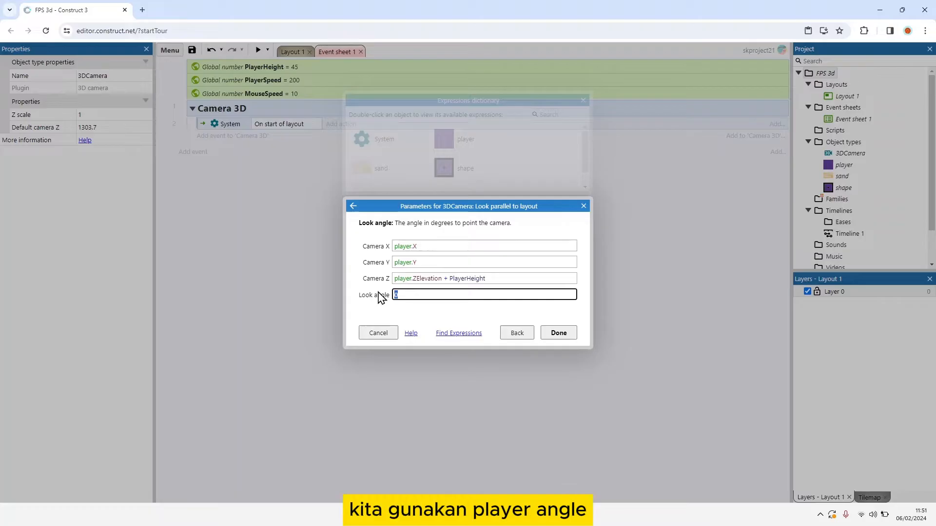
text(player/a)
key(BackSpace)
key(BackSpace)
text(.a)
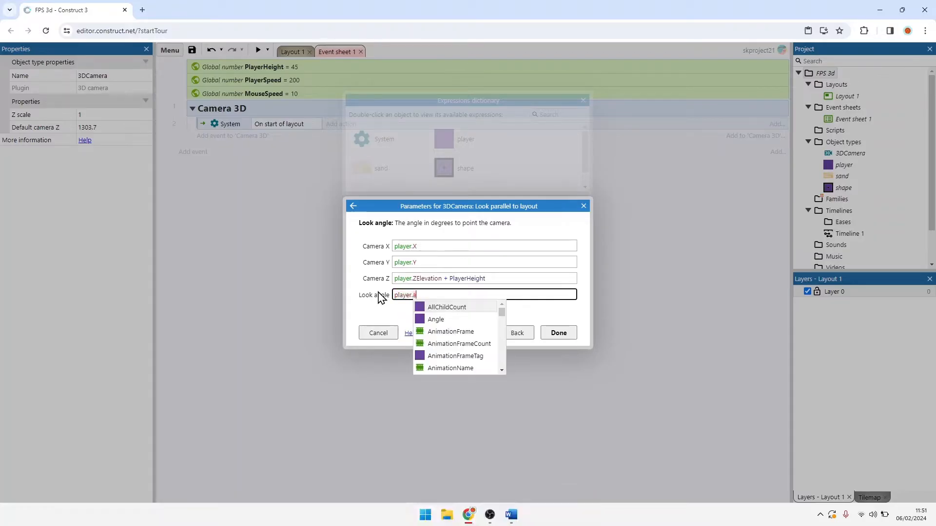
key(Down)
key(Return)
click(549, 333)
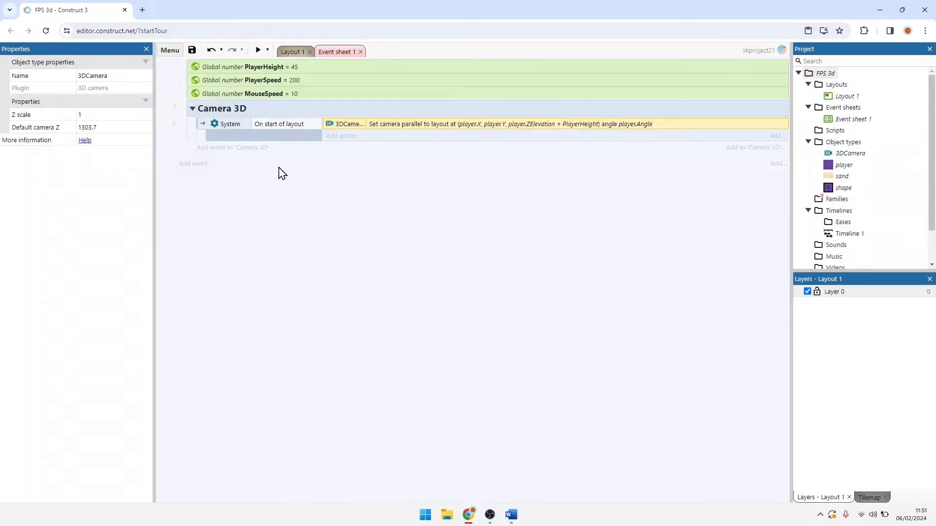
Step: Add a second event to the Camera 3D group with the System condition Every tick
click(232, 147)
double_click(375, 198)
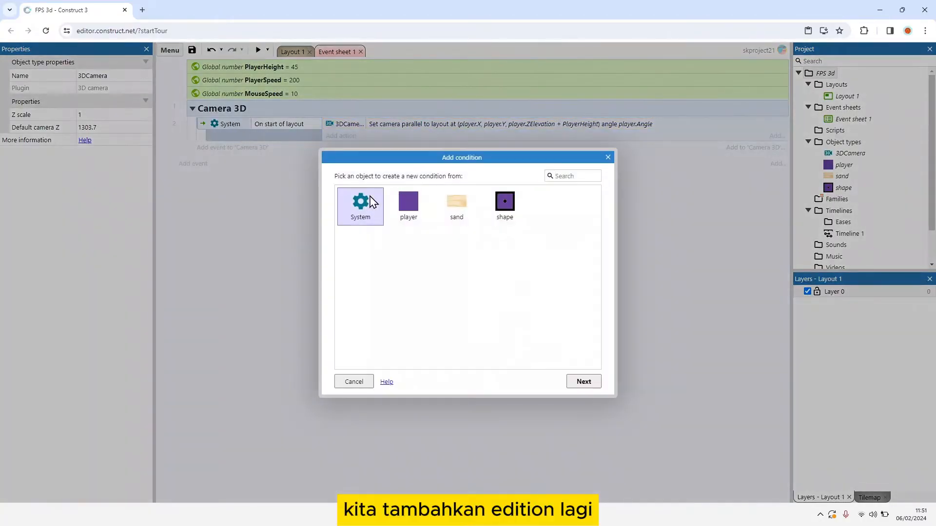
text(ever)
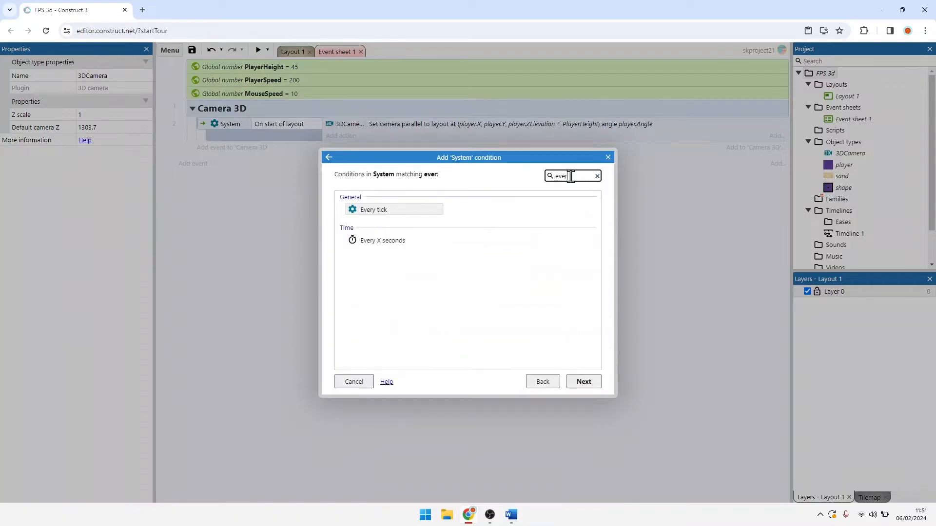
double_click(365, 219)
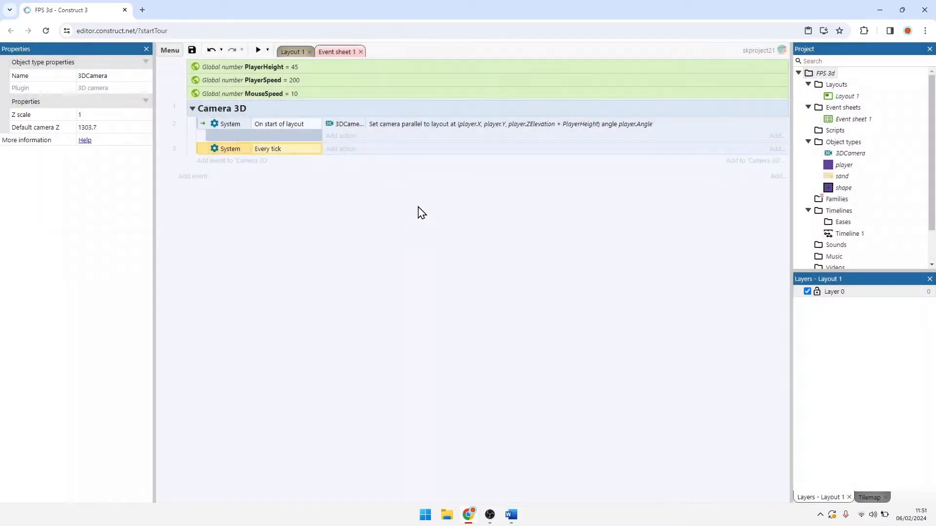
Step: Start a 3DCamera Set position action for the Every tick event with X set to player.X
click(338, 149)
double_click(397, 202)
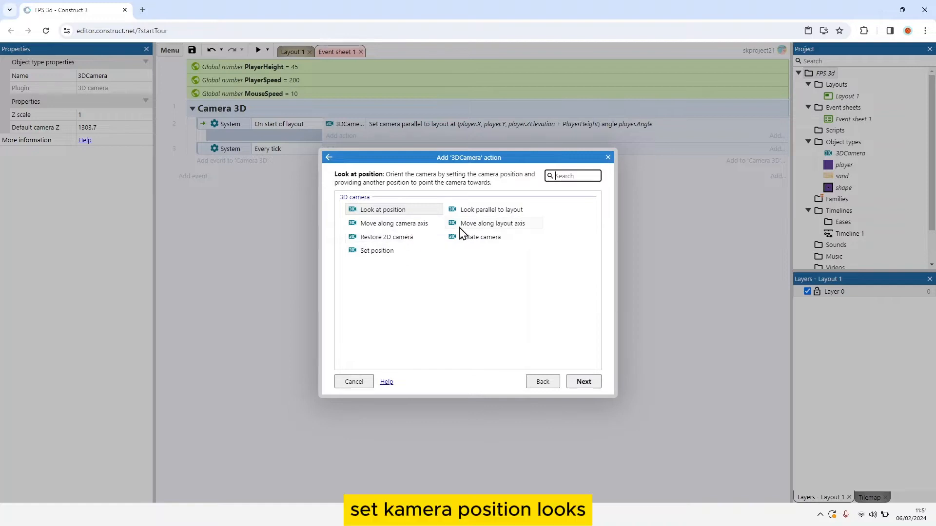
double_click(389, 253)
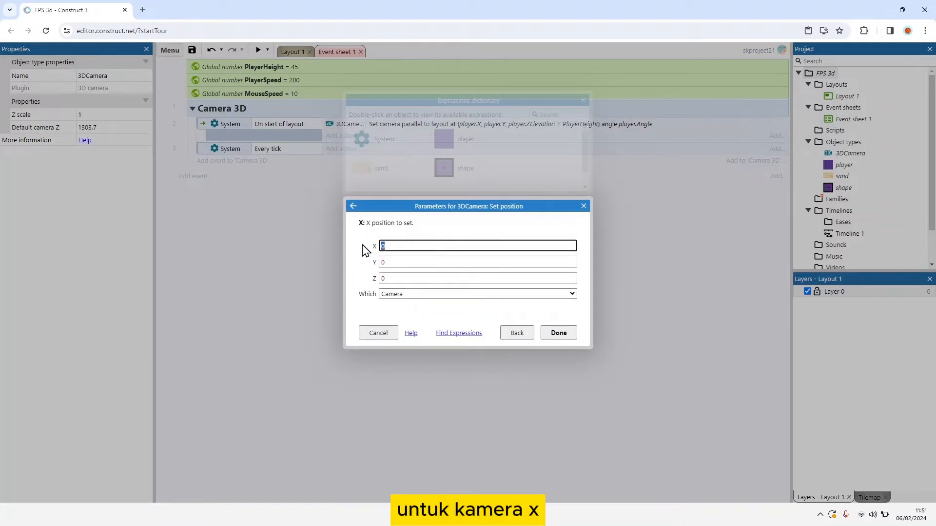
text(player.x)
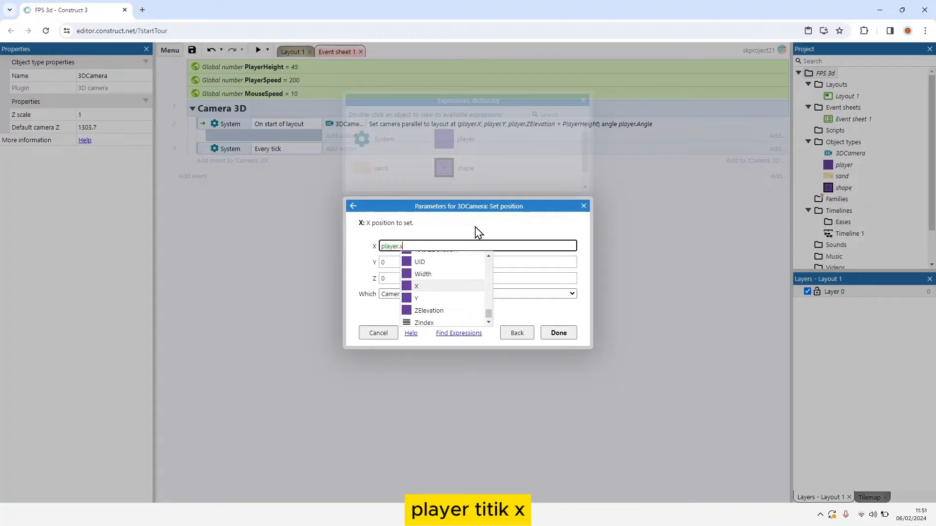
key(Return)
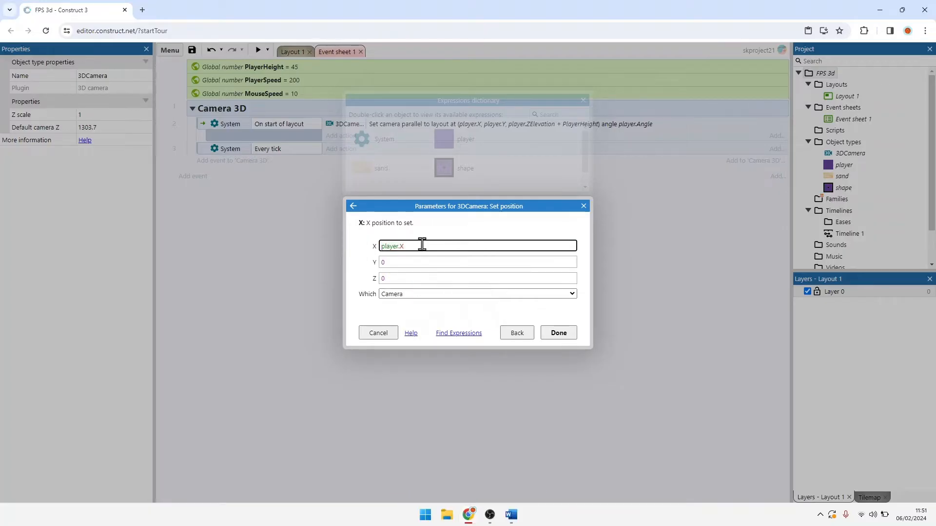
Step: Set the Y parameter of the 3DCamera Set position action to player.Y
drag(396, 265, 366, 262)
text(player.AllChildCount/)
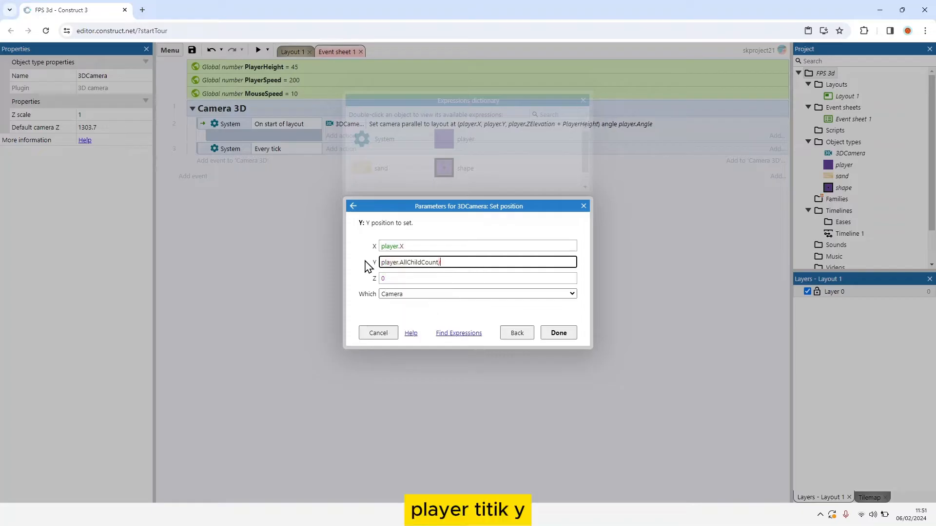
key(BackSpace)
key(BackSpace)
key(BackSpace)
key(BackSpace)
key(BackSpace)
key(BackSpace)
key(BackSpace)
key(BackSpace)
key(BackSpace)
key(BackSpace)
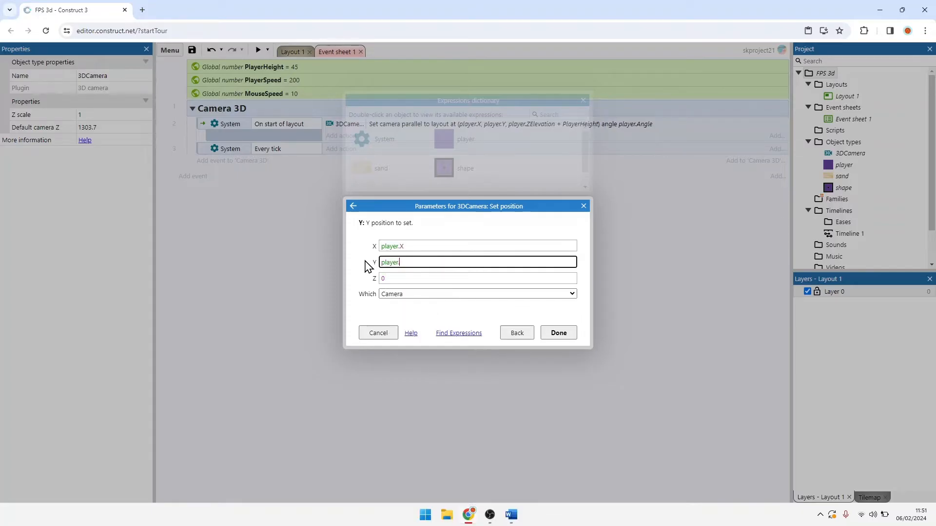
text(Y)
key(Tab)
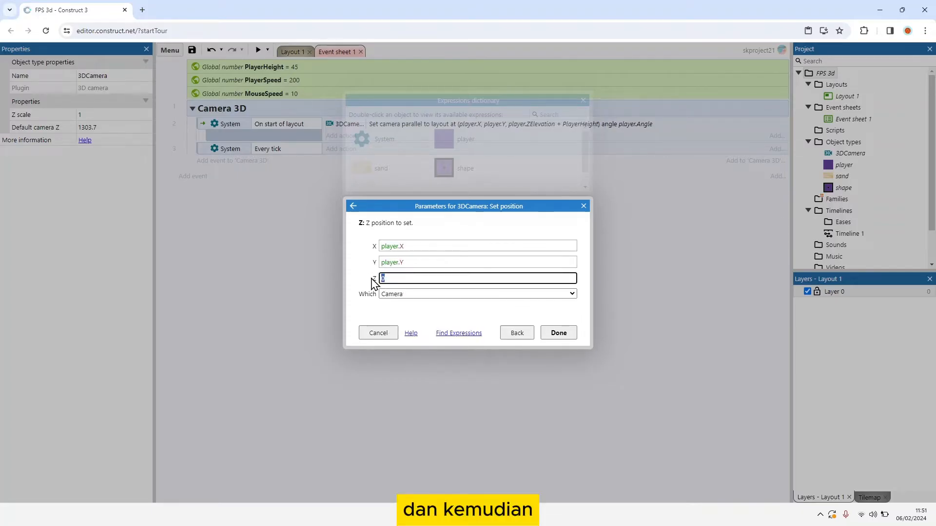
Step: Set the Z parameter to player.ZElevation + PlayerHeight and finish the Set position action with Camera as the target
text(player.z)
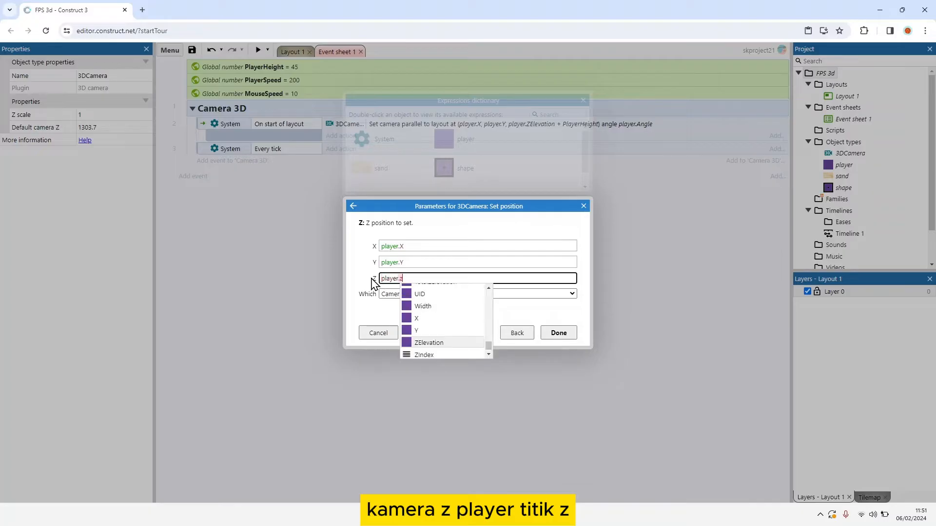
key(Tab)
text(+ pl)
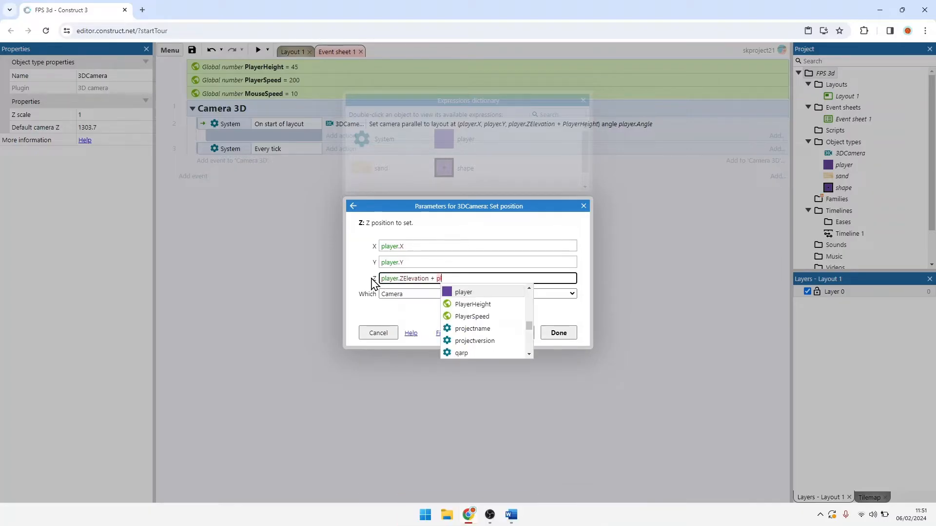
key(Down)
key(Tab)
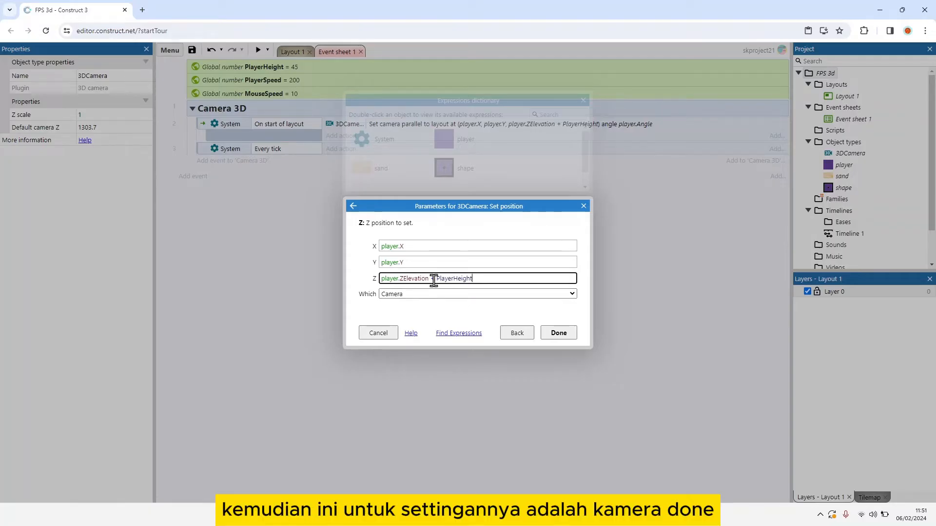
click(557, 333)
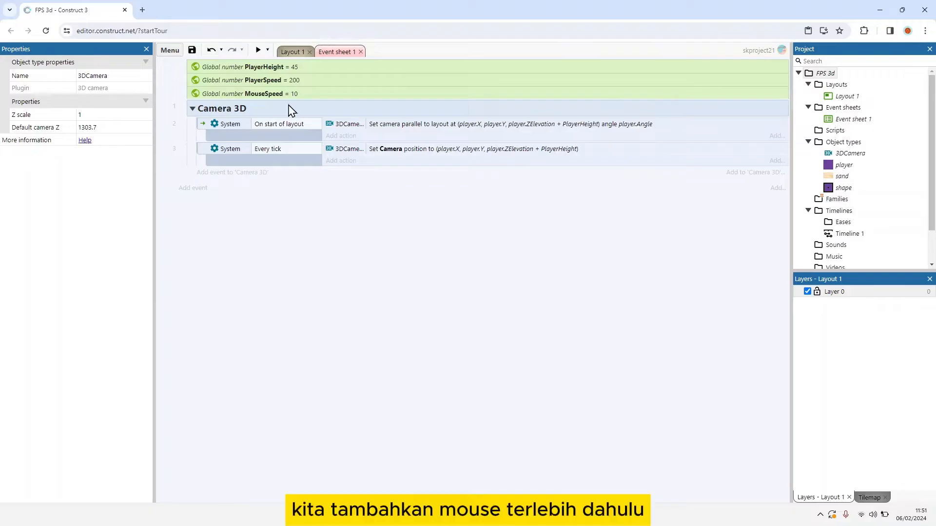
Step: Insert a Mouse object into the project from Layout 1
click(288, 53)
right_click(468, 229)
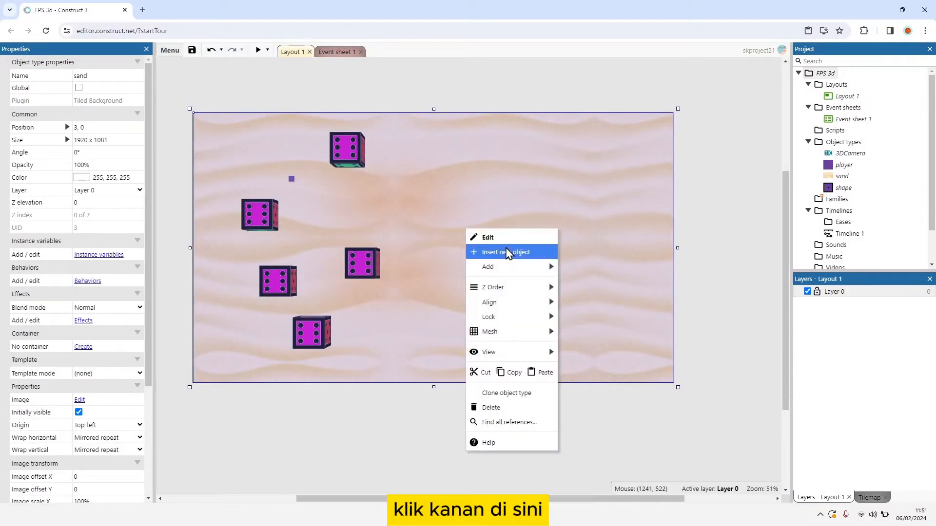
click(508, 251)
scroll(488, 230, down, 8)
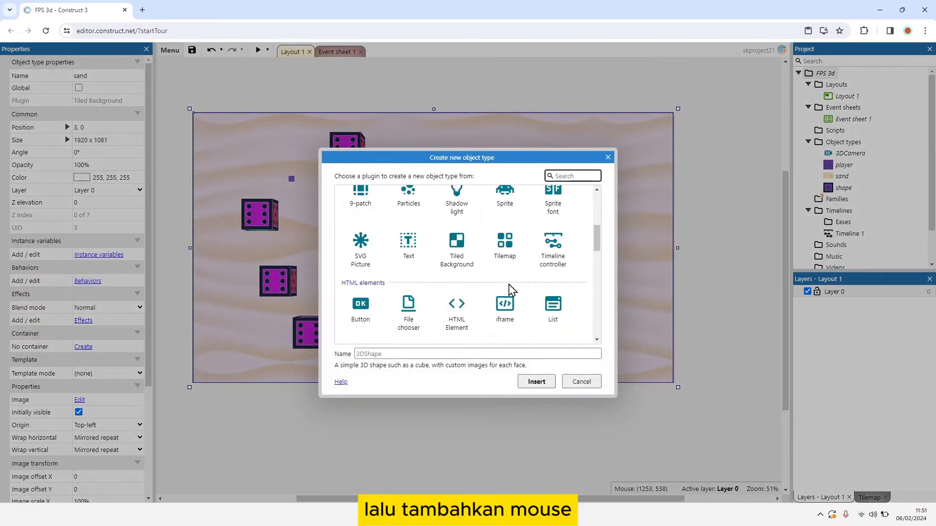
scroll(488, 273, down, 2)
click(457, 230)
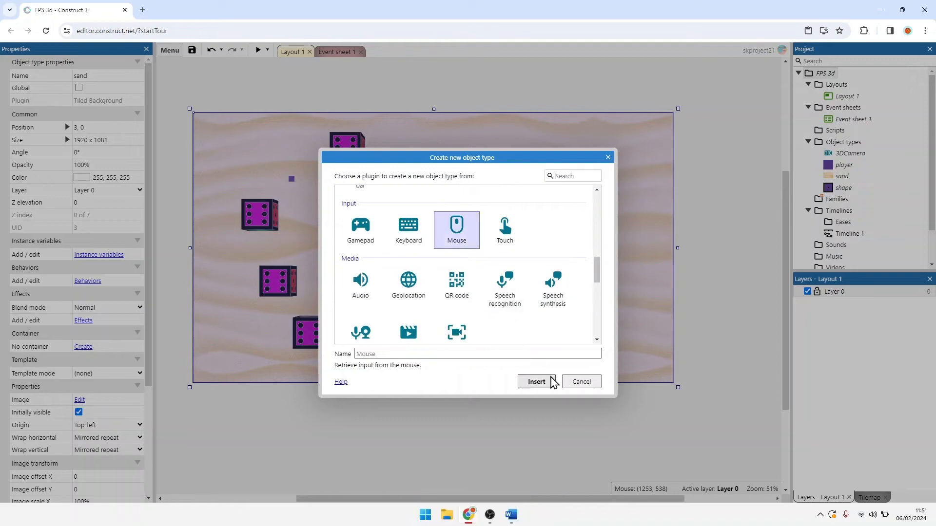
click(536, 382)
Step: Insert a Keyboard object into the project
right_click(439, 237)
click(481, 258)
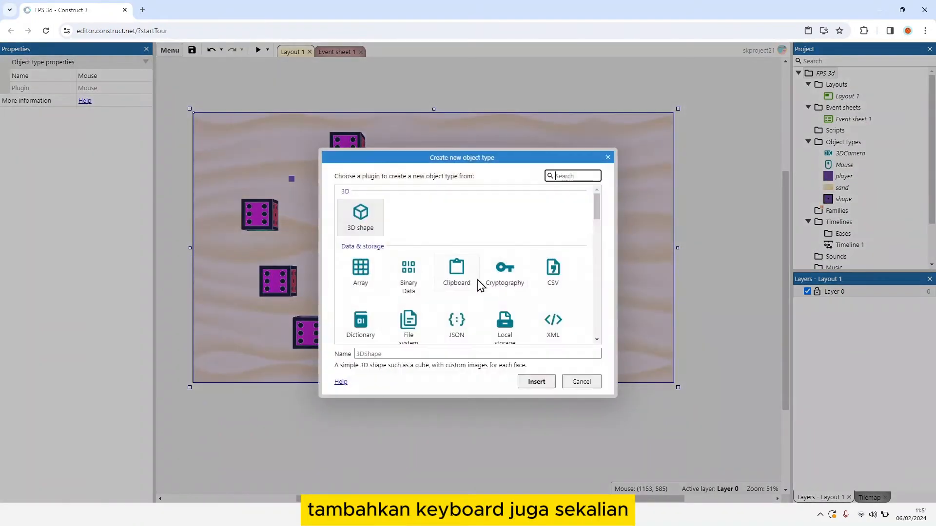
scroll(459, 287, down, 3)
scroll(443, 280, down, 5)
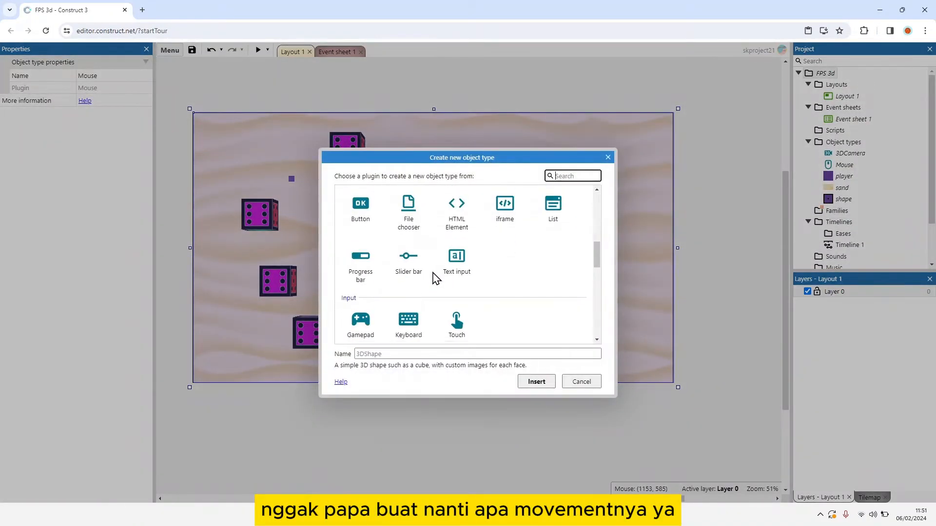
click(408, 276)
click(537, 382)
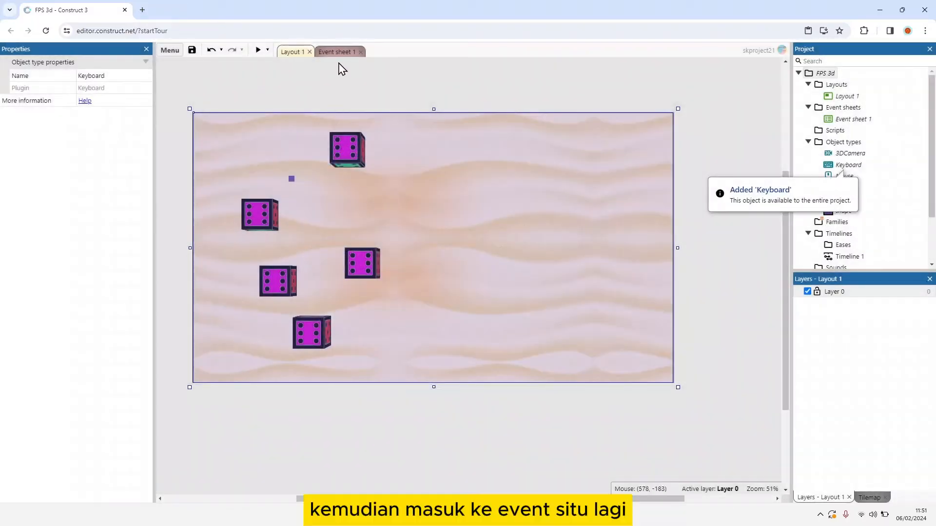
Step: Return to Event sheet 1 and add an event to the Camera 3D group with the Mouse condition On movement
click(338, 52)
click(239, 173)
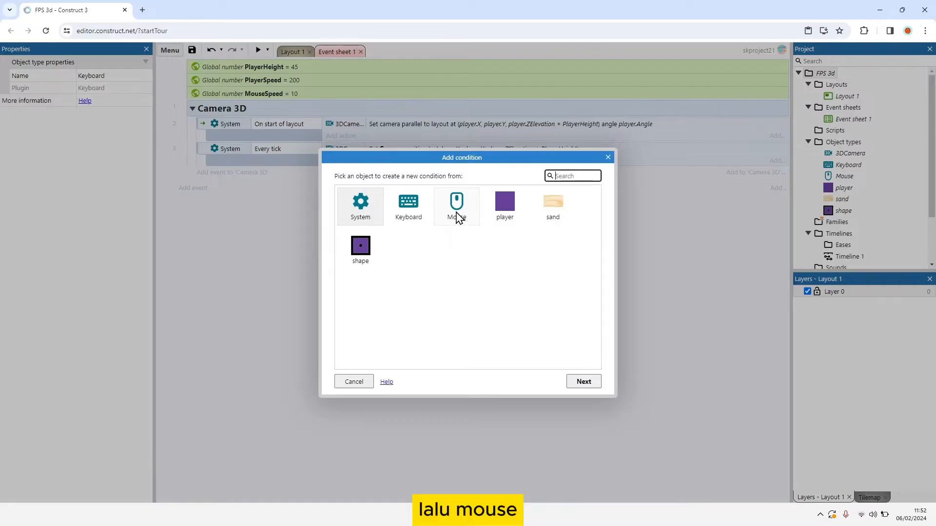
double_click(458, 217)
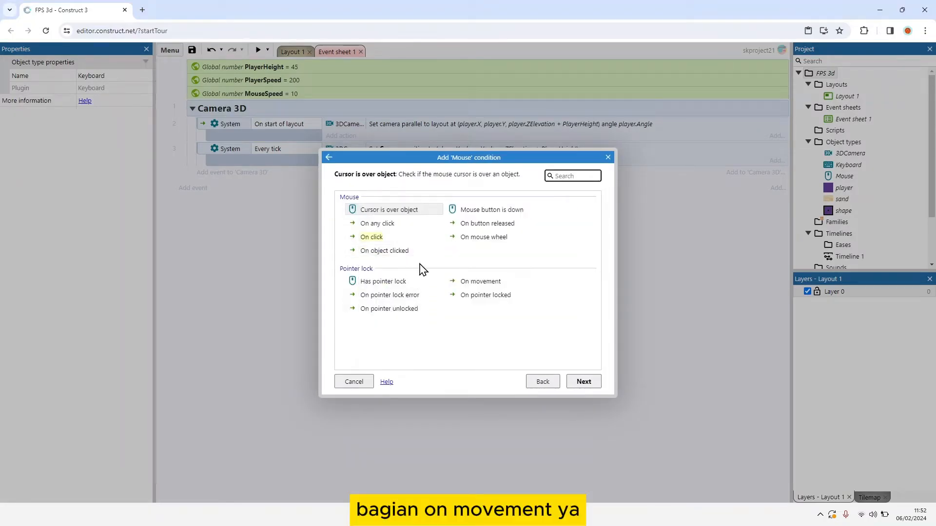
double_click(481, 283)
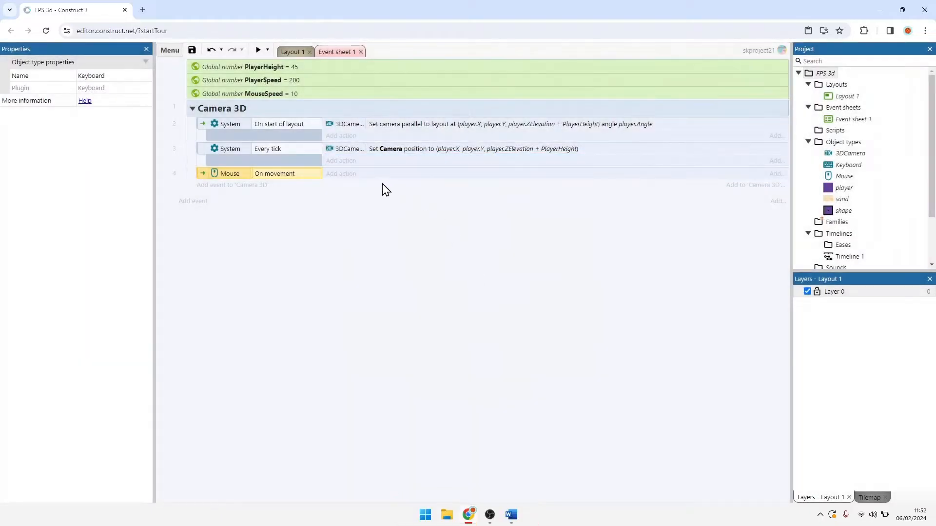
Step: Start a 3DCamera Rotate camera action for the On movement event with Rotate X set to Mouse.MovementX
click(344, 175)
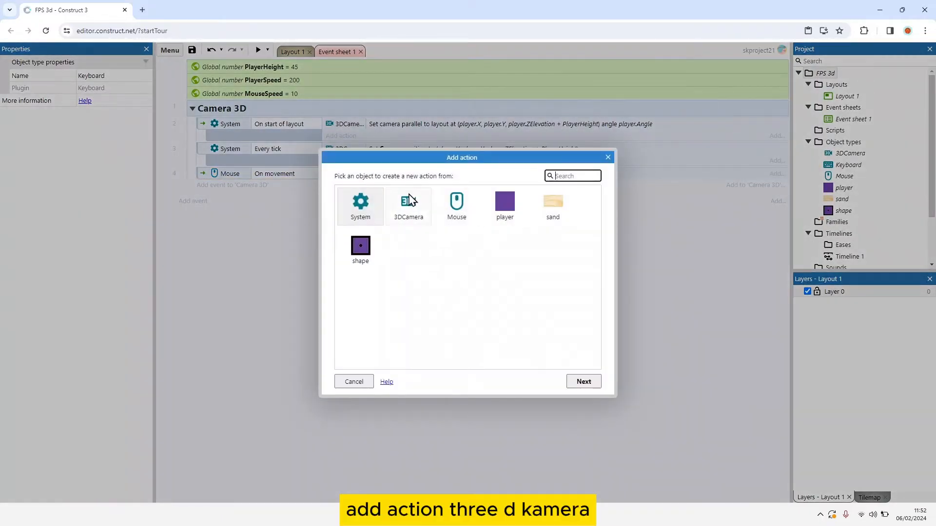
double_click(410, 201)
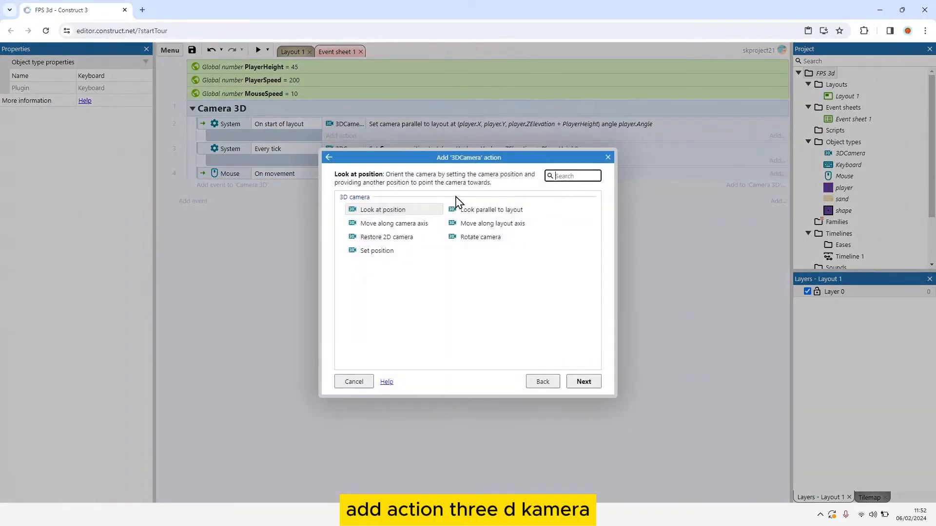
double_click(468, 238)
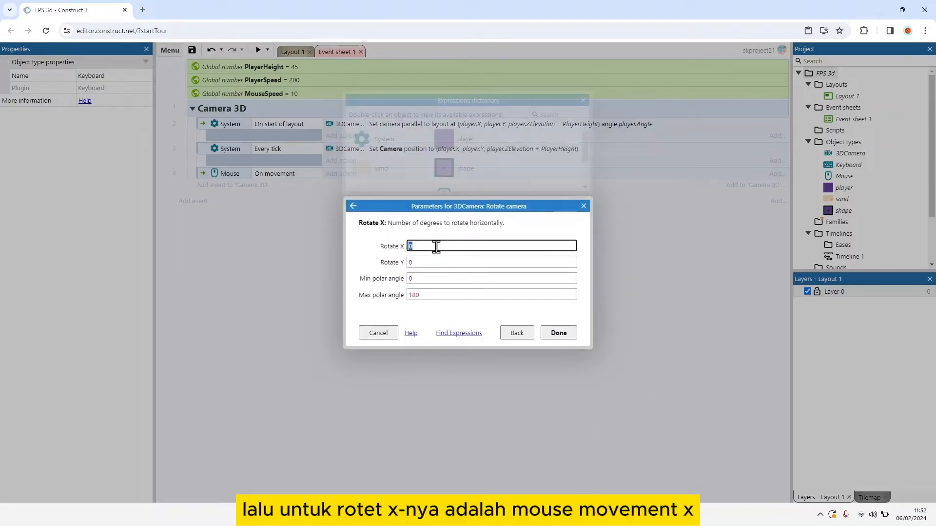
text(mo)
text(.)
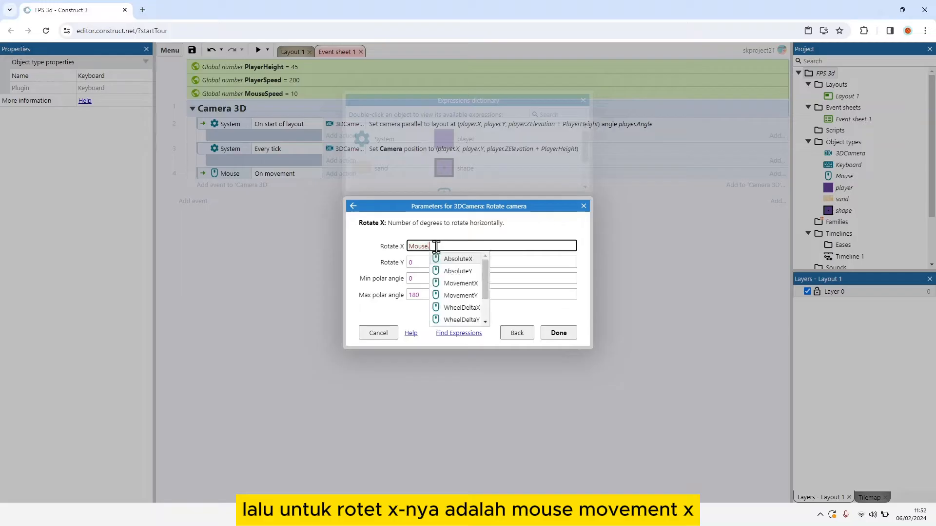
key(Down)
key(Down)
key(Return)
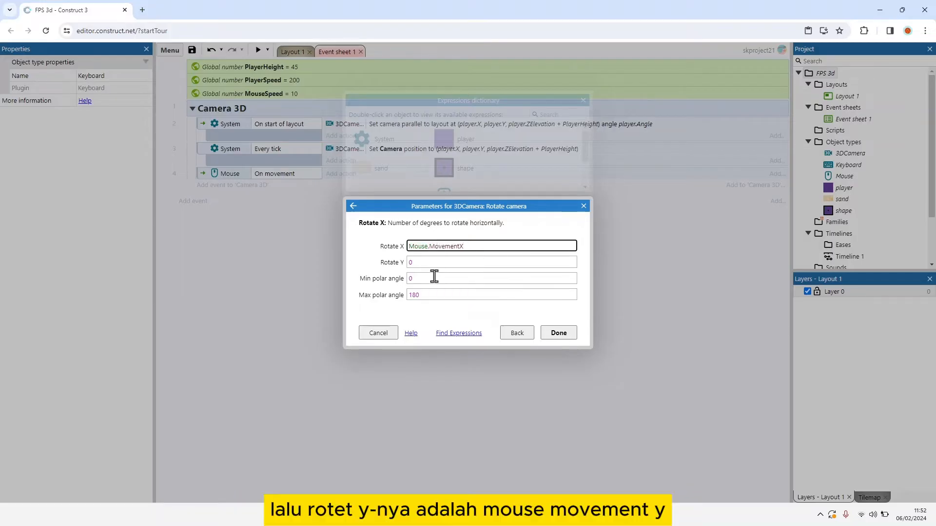
Step: Set the Rotate Y parameter of the Rotate camera action to Mouse.MovementY
drag(428, 265, 394, 266)
text(Mouse.)
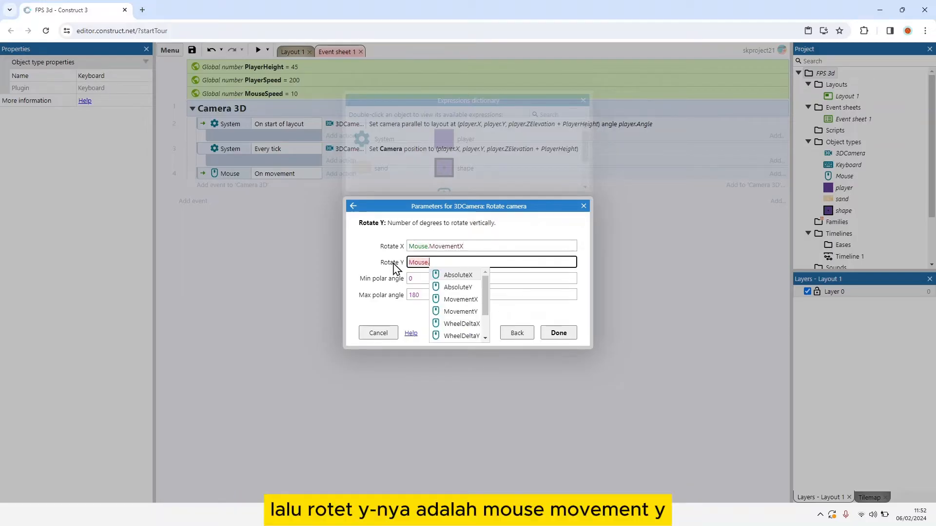
text(MovementY)
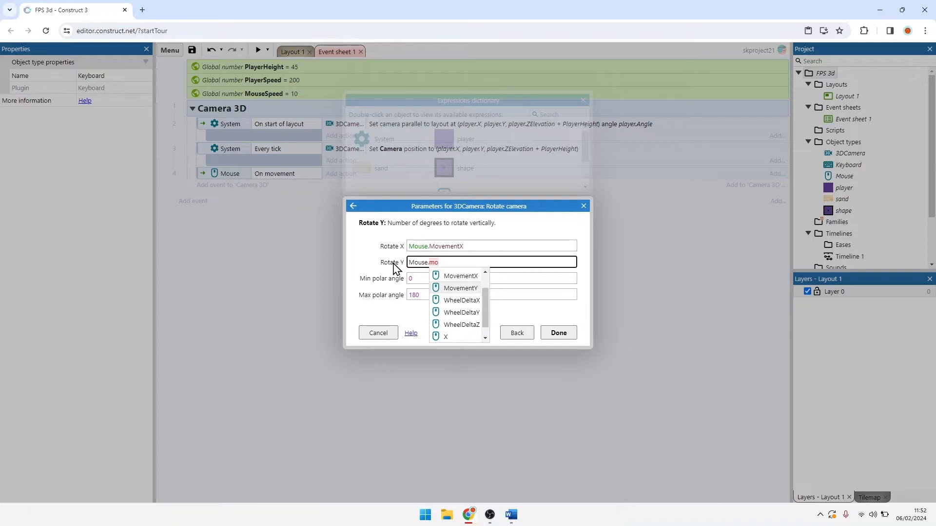
key(Return)
Step: Set the min polar angle to 60 and the max polar angle to 120, and finish the Rotate camera action
drag(409, 278, 401, 277)
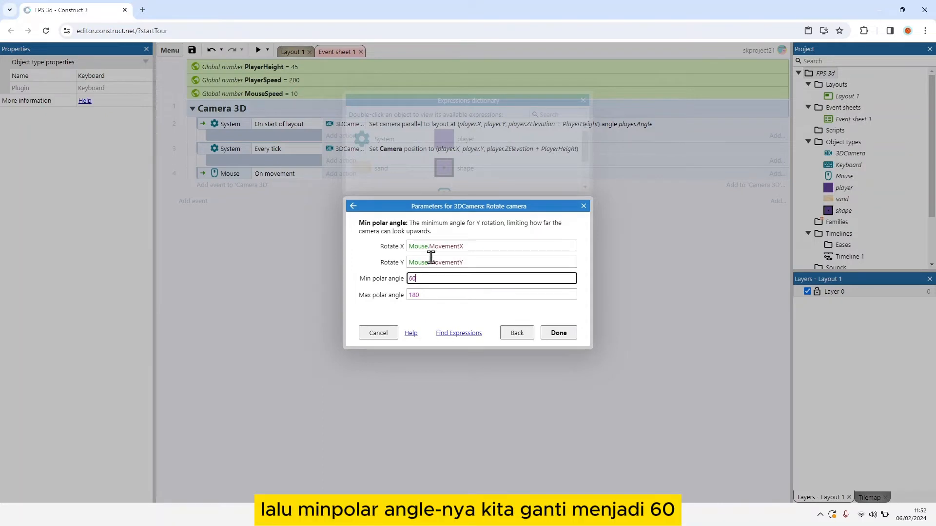
drag(455, 296, 395, 305)
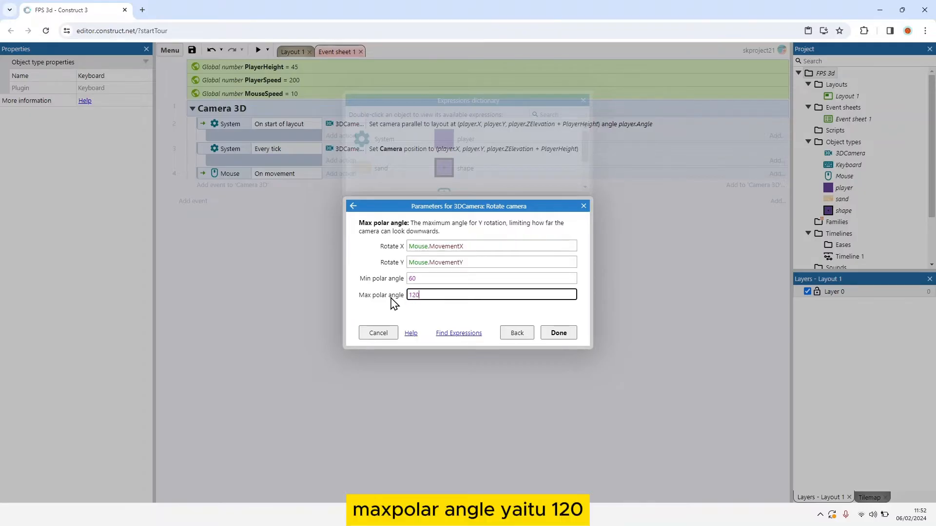
text(120)
key(Return)
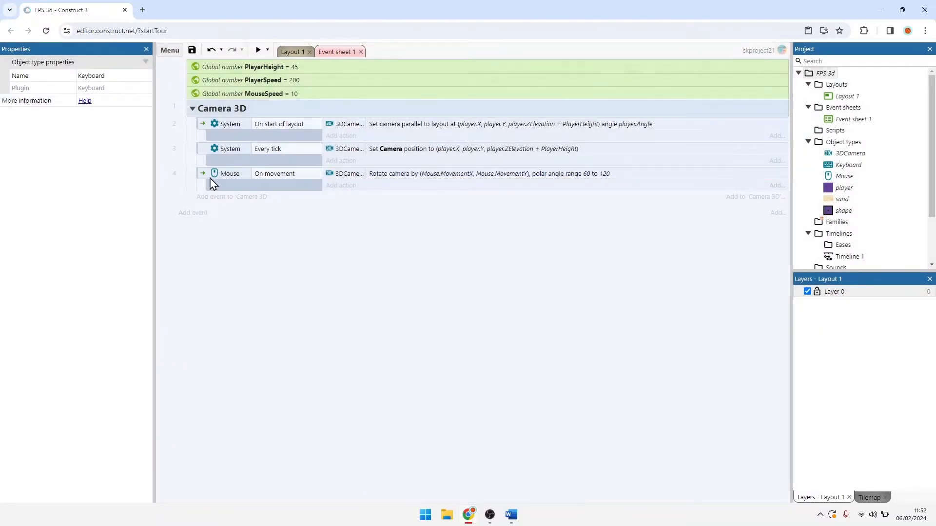
click(204, 184)
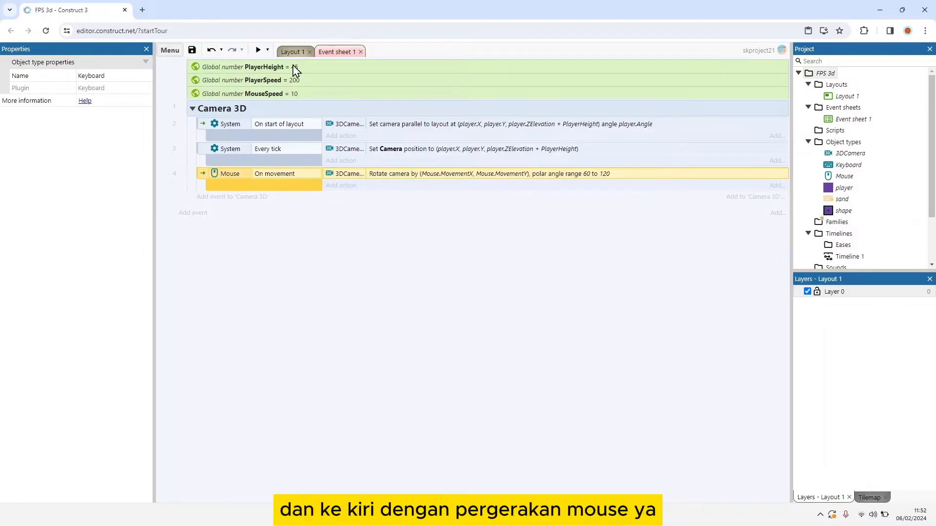
Step: Add an event to the Camera 3D group with the Mouse condition On click for the Left button, type Clicked
click(251, 198)
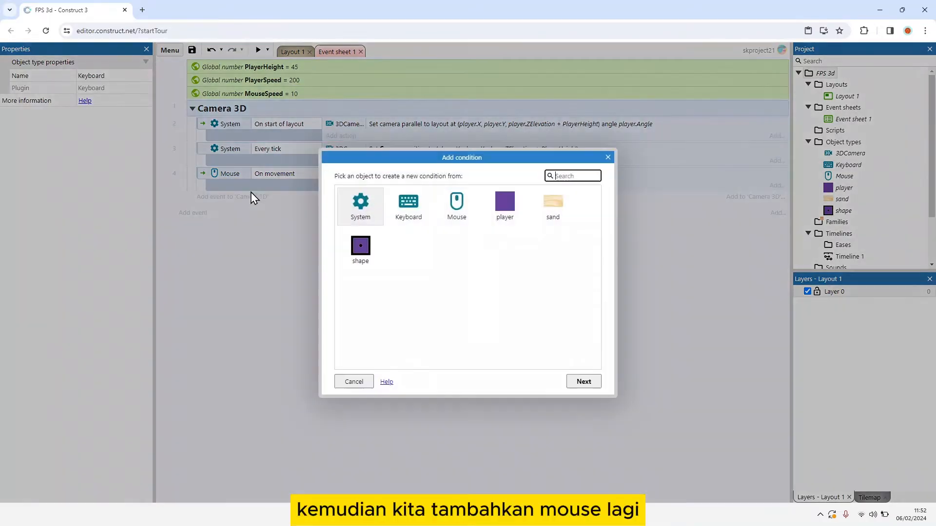
double_click(456, 217)
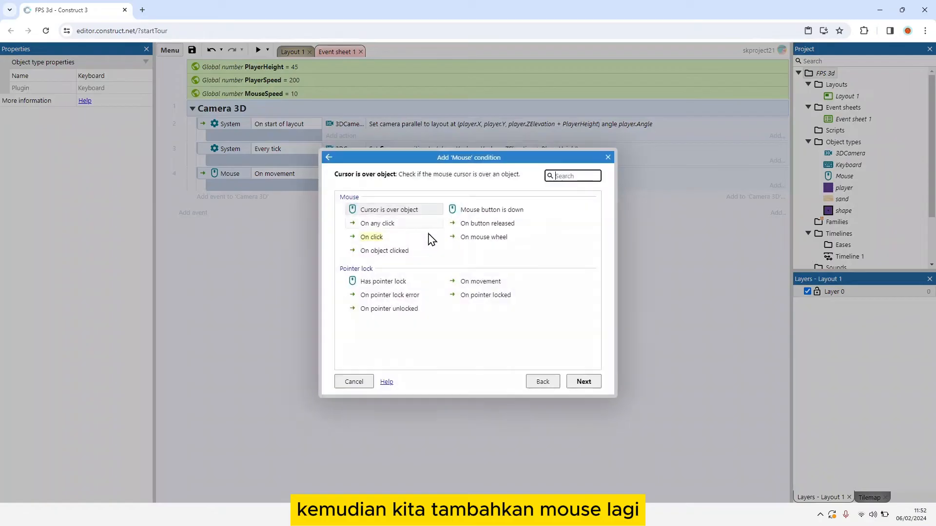
click(396, 239)
double_click(398, 241)
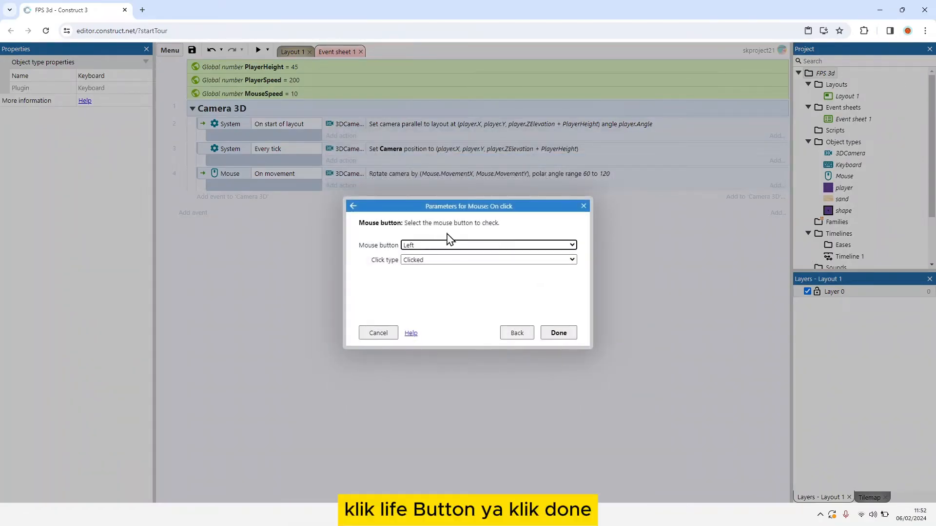
click(559, 335)
Step: Add the Mouse action Request pointer lock to the left-button On click event
click(341, 200)
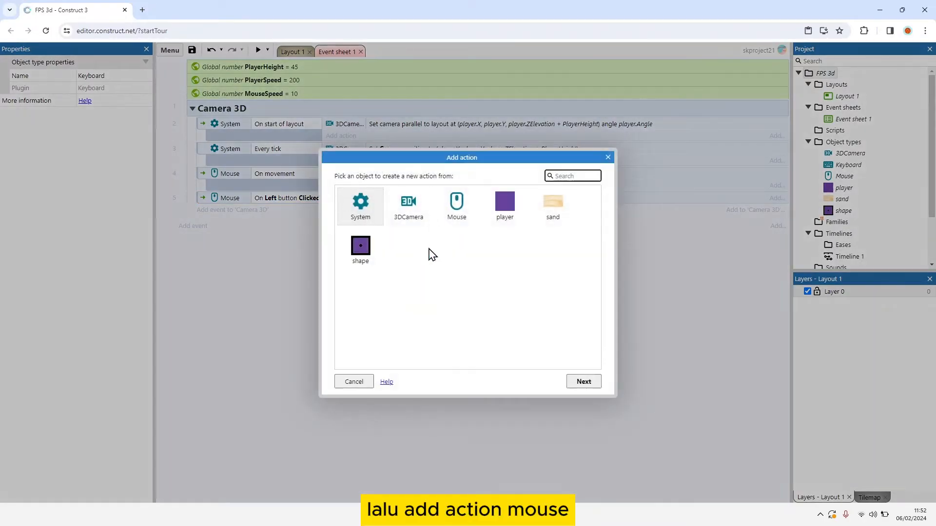
double_click(468, 203)
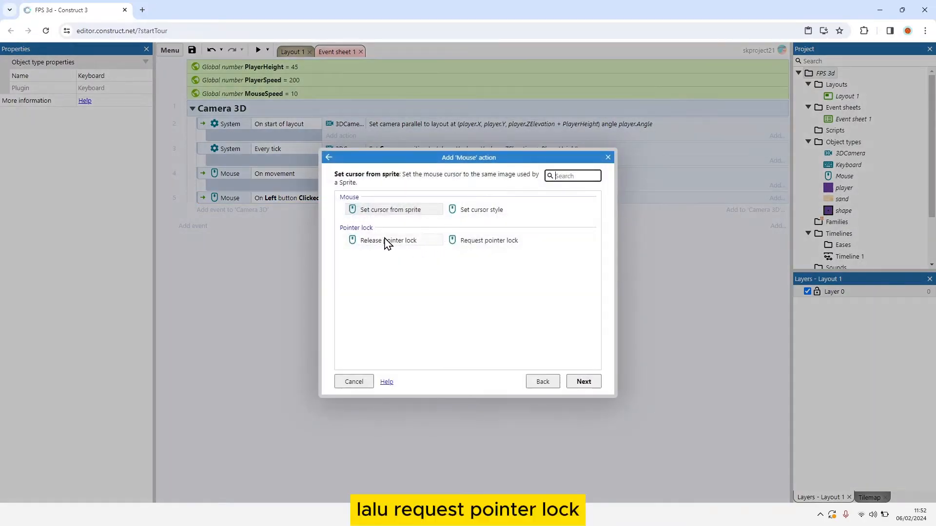
double_click(468, 241)
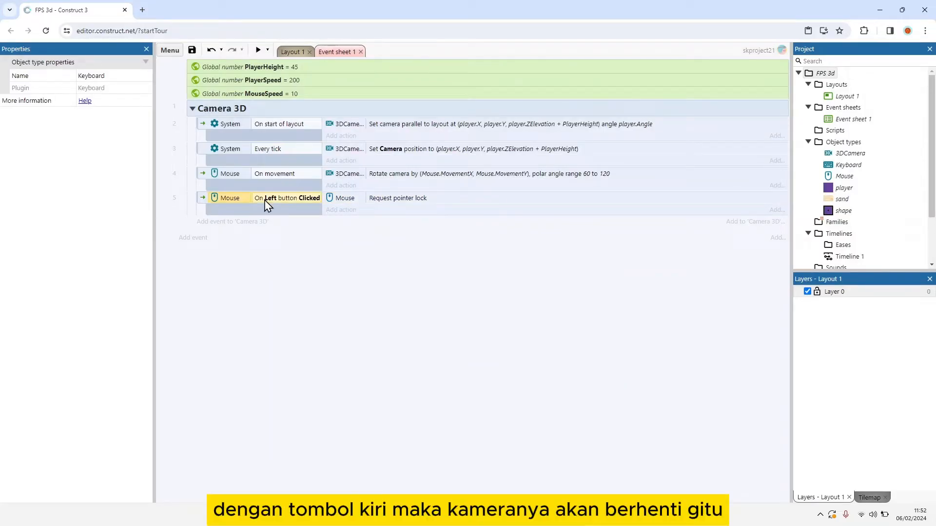
click(258, 174)
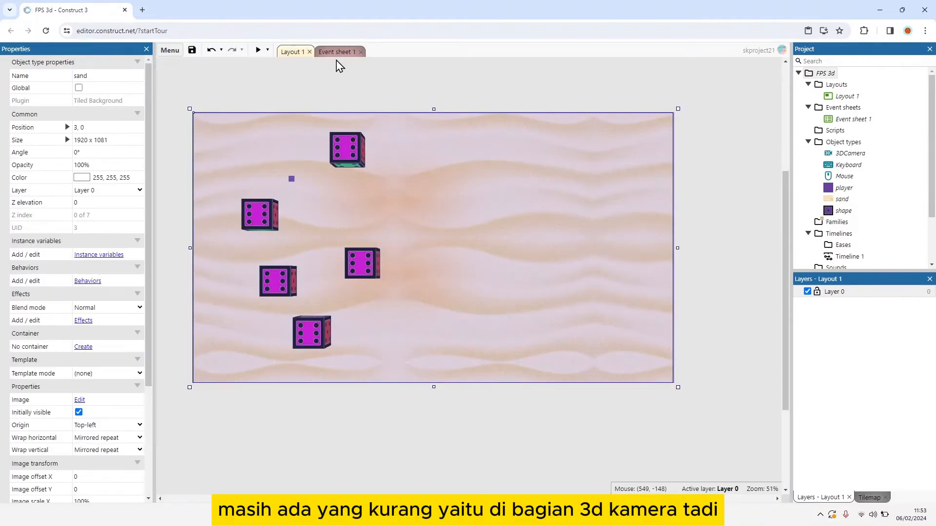
click(336, 53)
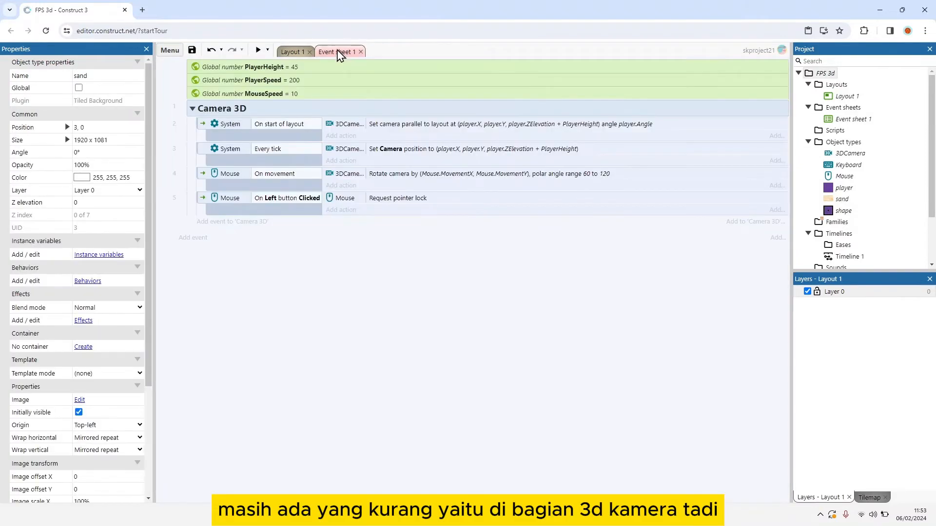
Step: In the On movement event's Rotate camera action, set Rotate X to Mouse.MovementX / MouseSpeed
double_click(361, 174)
click(490, 248)
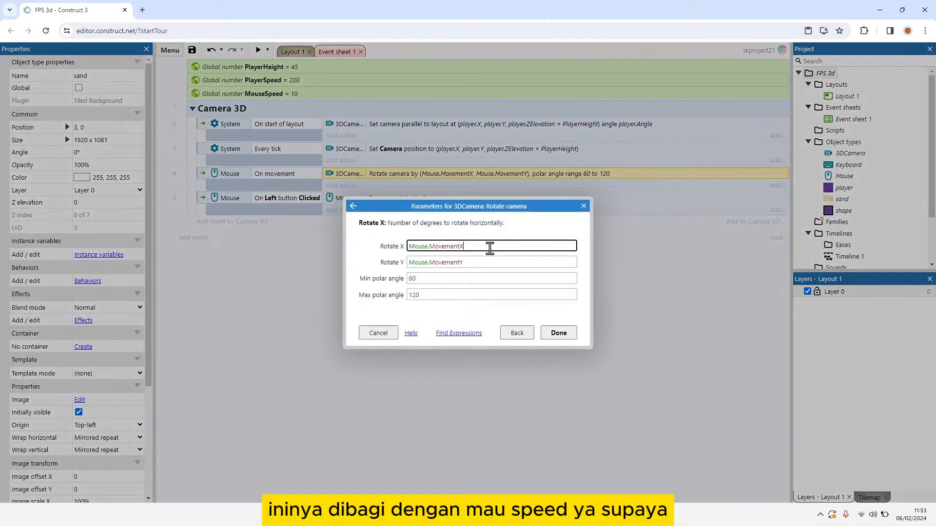
text(/ Mo)
key(Down)
key(Down)
key(Up)
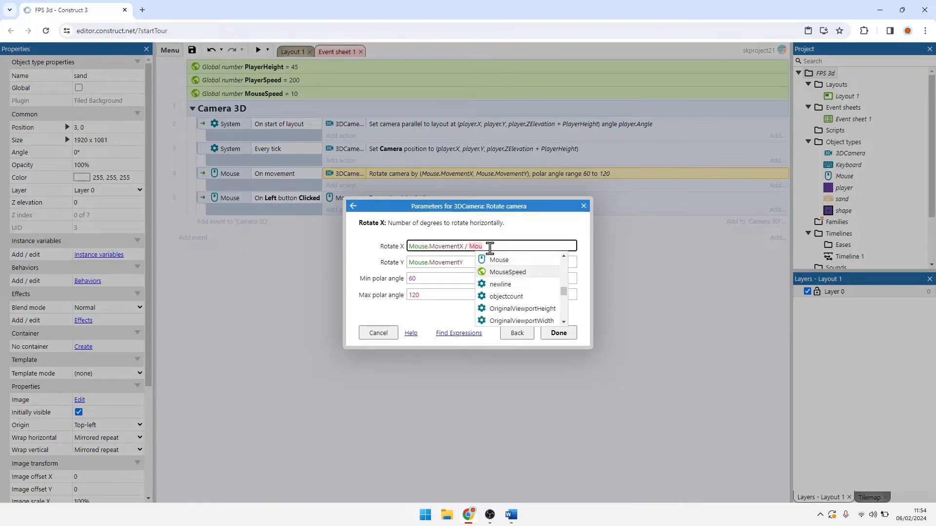
key(Return)
Step: Set Rotate Y to Mouse.MovementY / MouseSpeed and finish editing the Rotate camera action
click(502, 256)
click(501, 259)
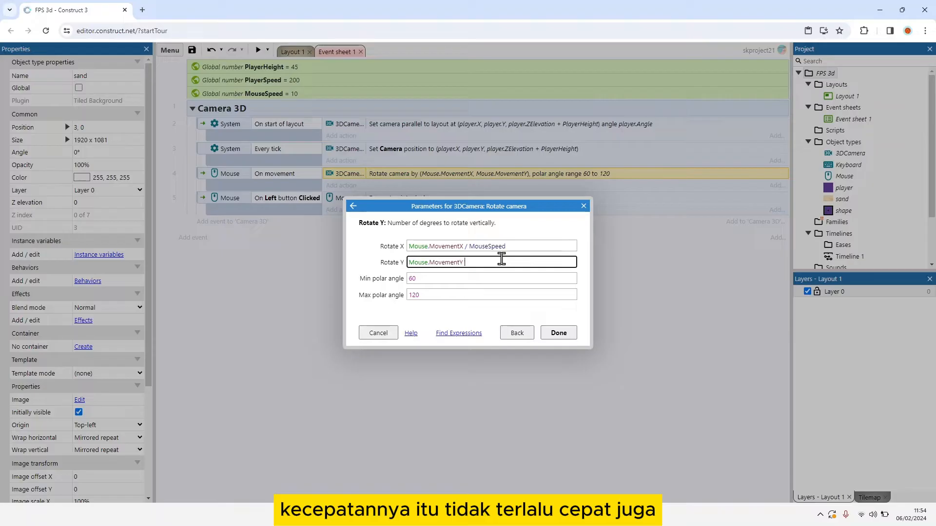
text(/ Mo)
key(Down)
key(Return)
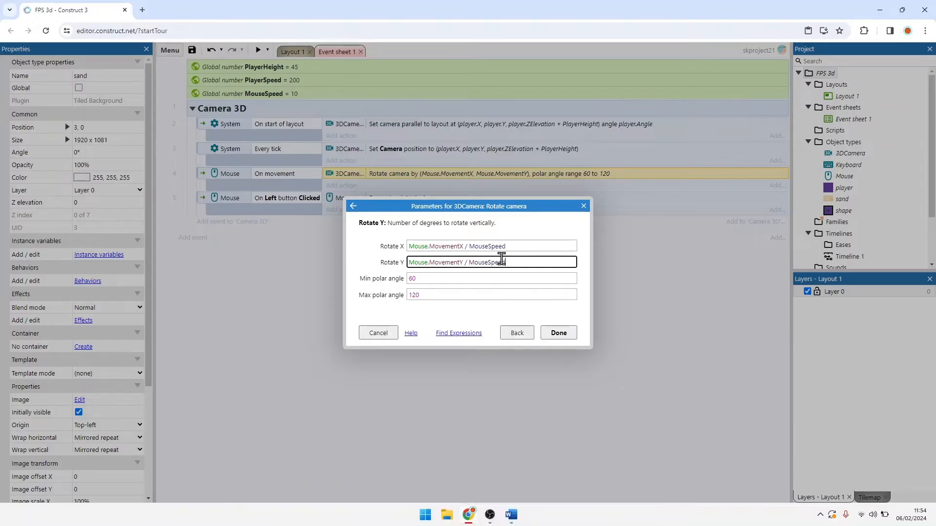
click(554, 338)
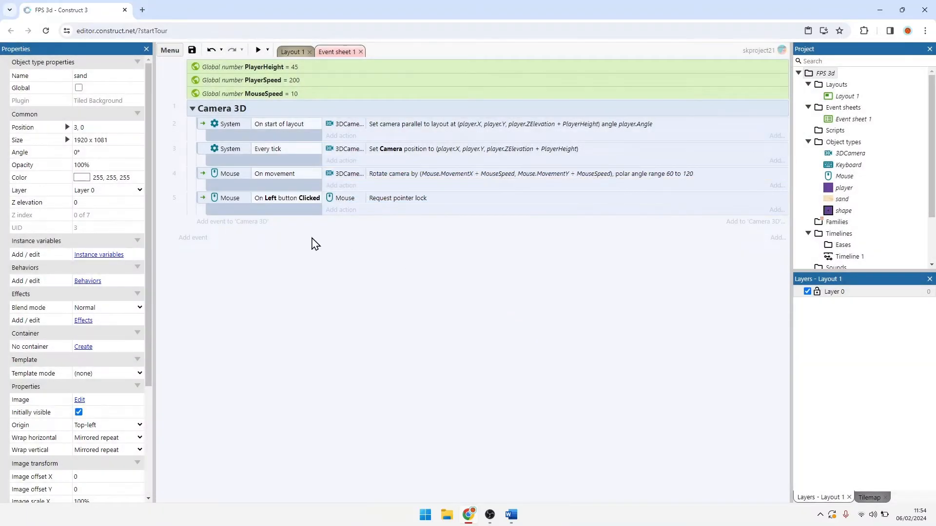
Step: Preview Layout 1 to test the mouse-controlled camera rotation, then close the preview
click(297, 52)
click(258, 50)
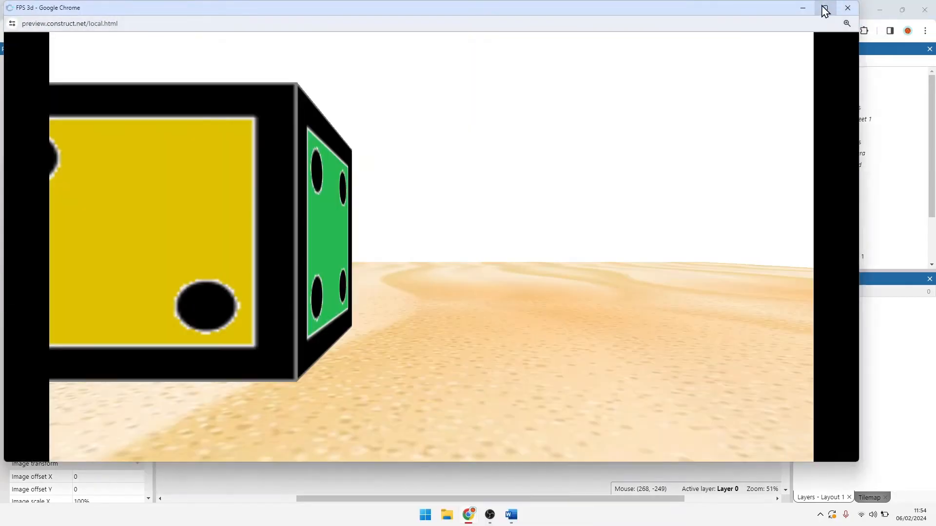
click(826, 9)
click(654, 117)
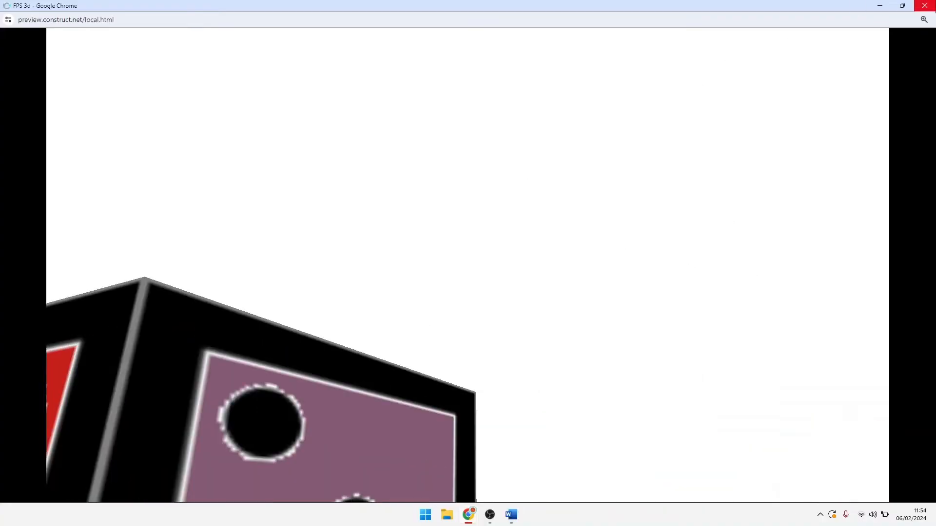
click(925, 5)
Step: Add an event group named Movement below the Camera 3D group in Event sheet 1
click(346, 52)
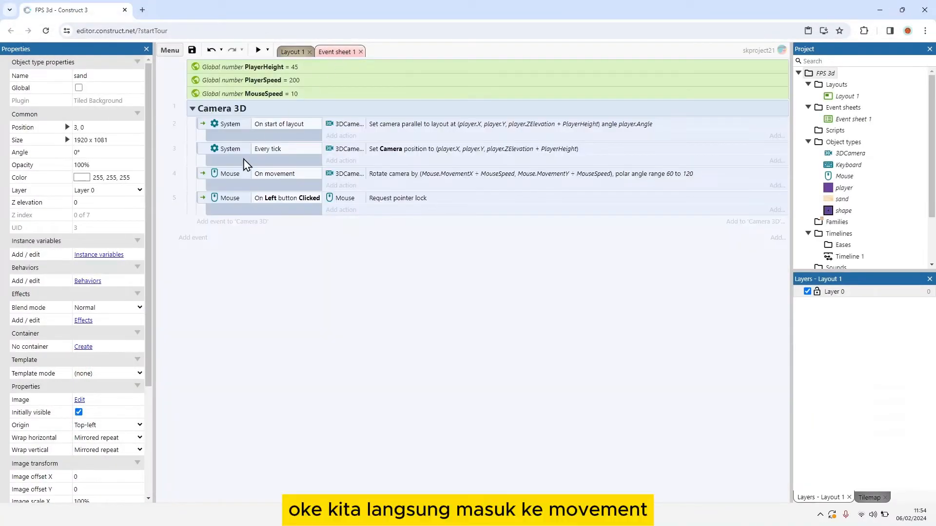
right_click(213, 270)
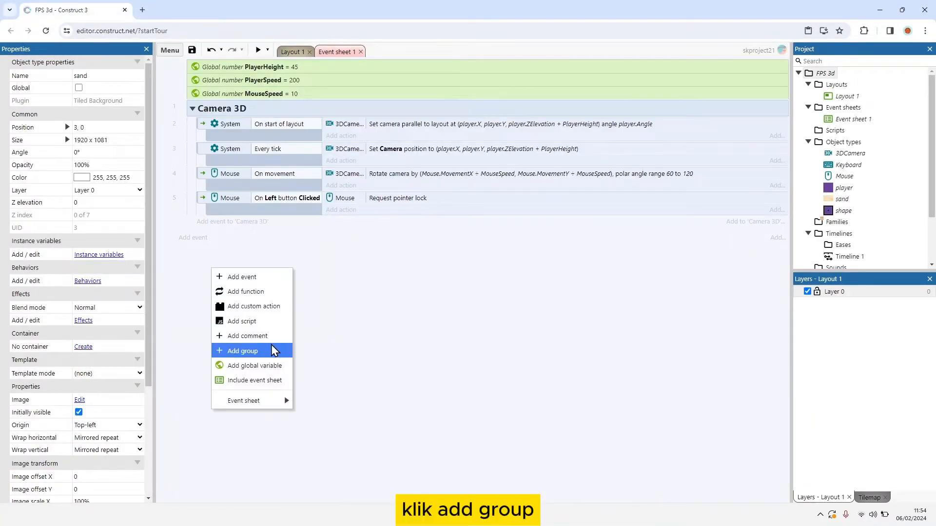
click(272, 349)
text(Movee)
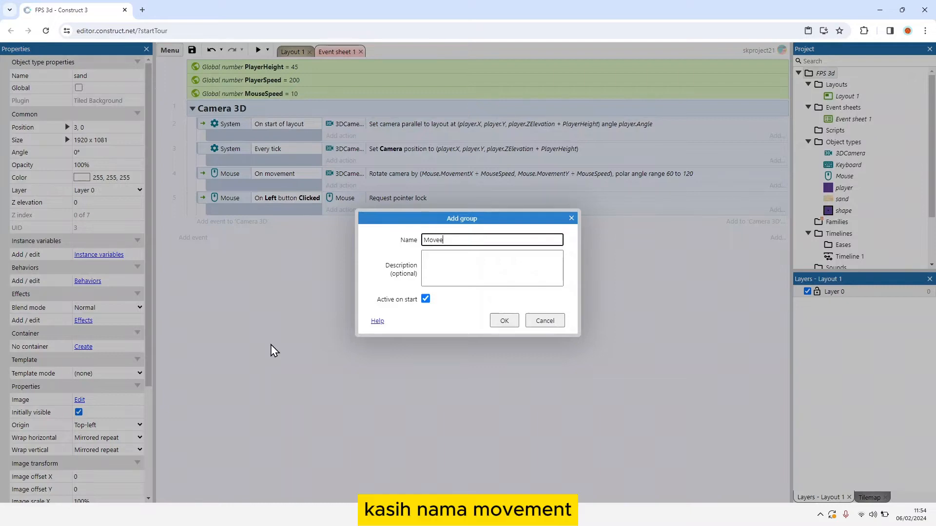
key(BackSpace)
text(ment)
key(Return)
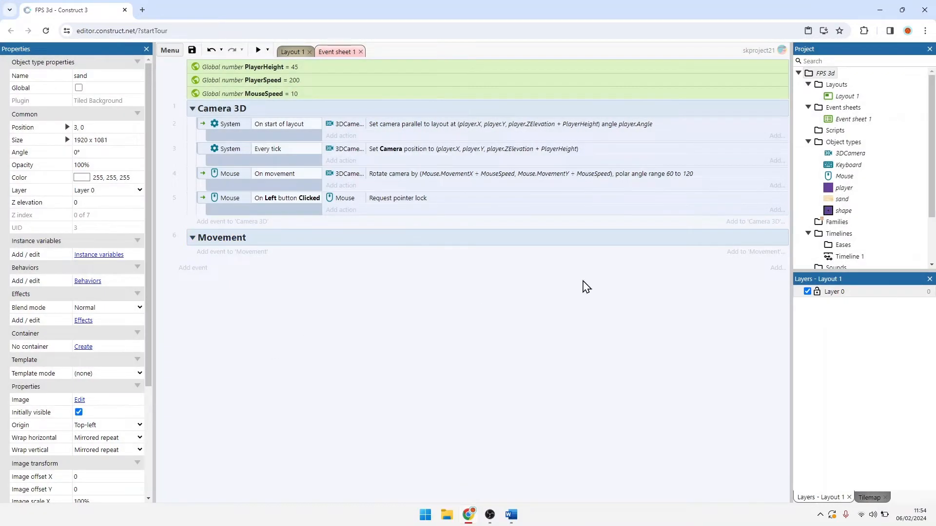
Step: Add an event to the Movement group with the Keyboard condition Key is down for the W key
click(236, 252)
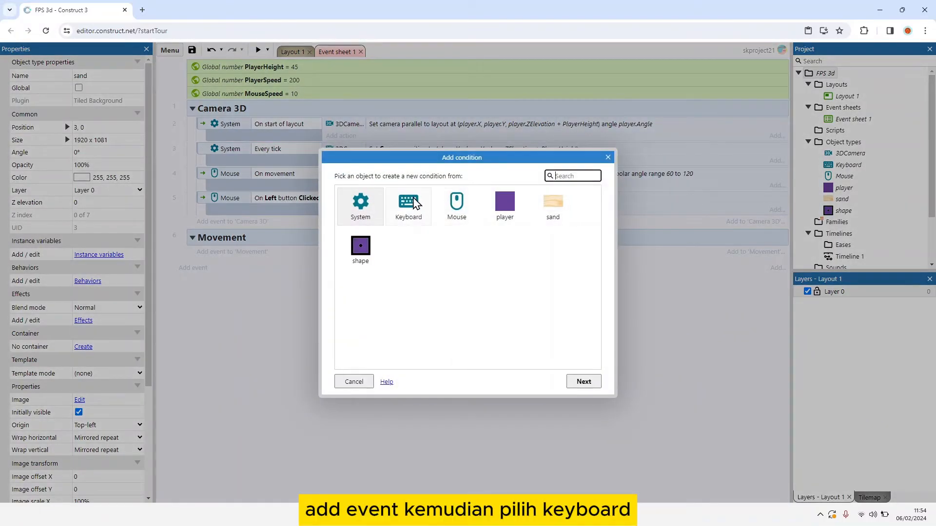
double_click(414, 204)
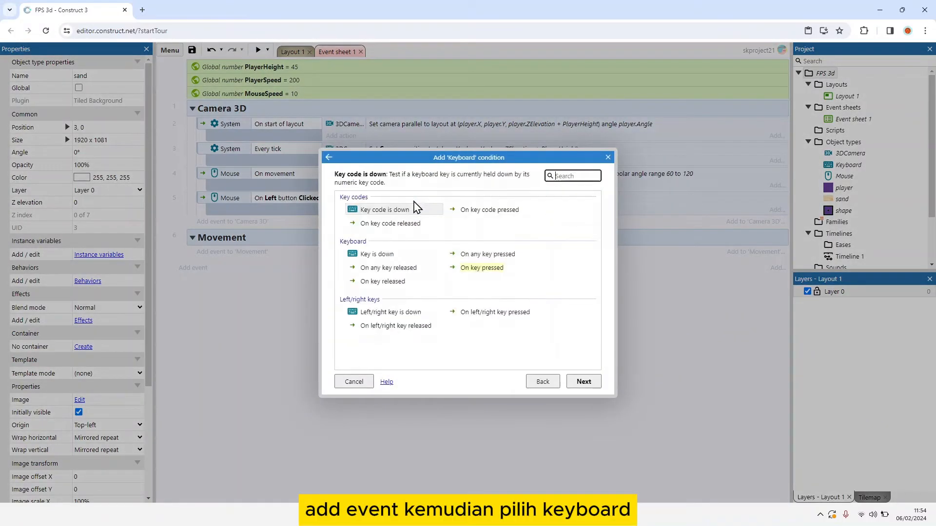
double_click(385, 255)
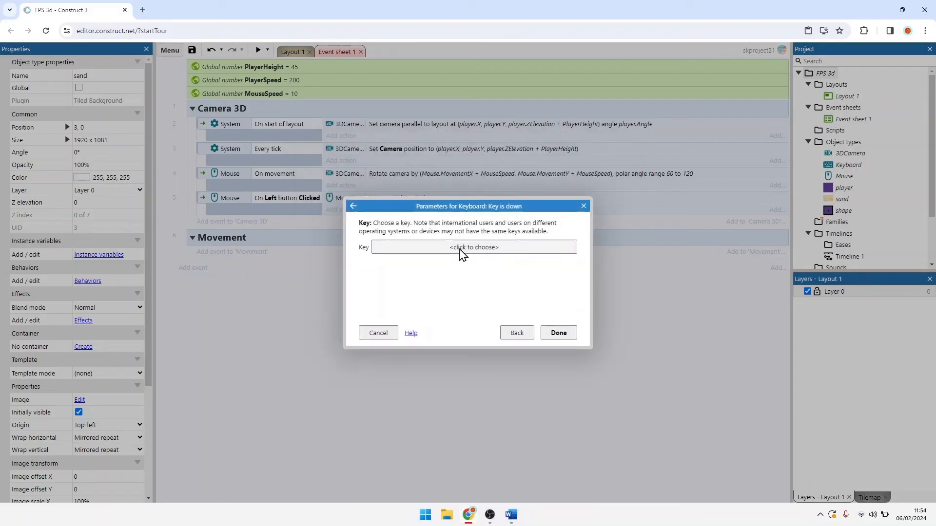
click(460, 248)
key(w)
click(480, 317)
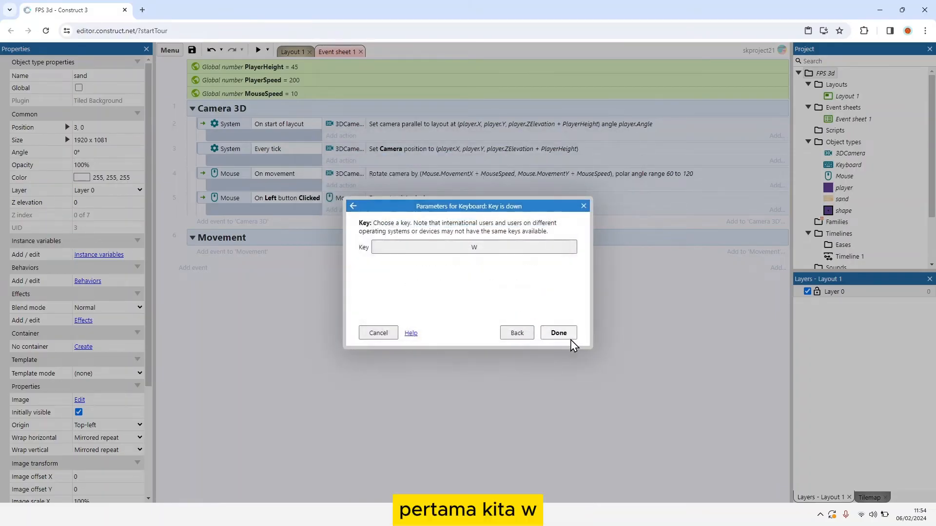
click(559, 333)
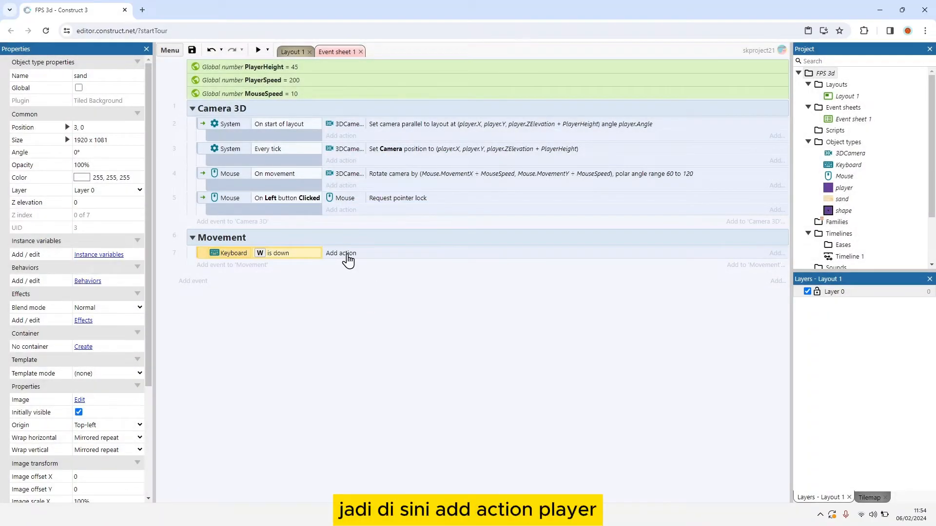
Step: Add the player action Move at angle to the W is down event
click(347, 255)
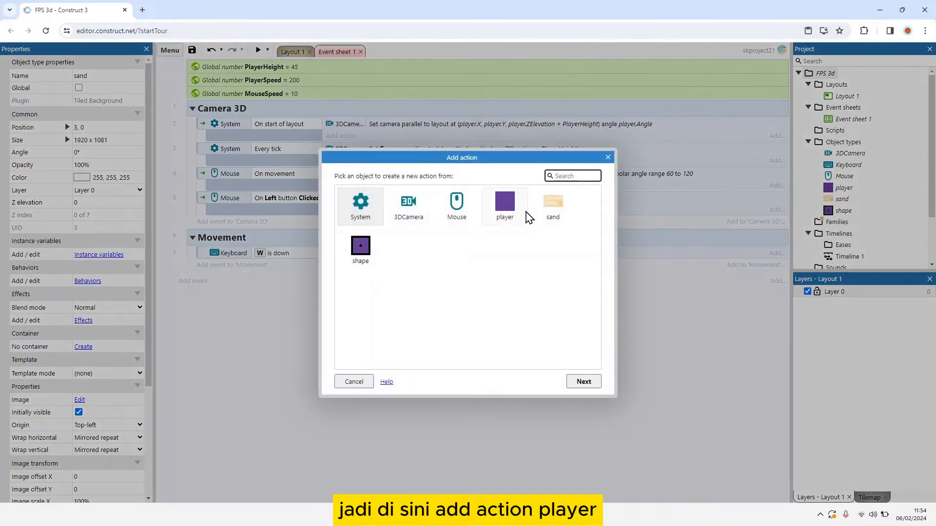
double_click(507, 209)
scroll(379, 237, down, 10)
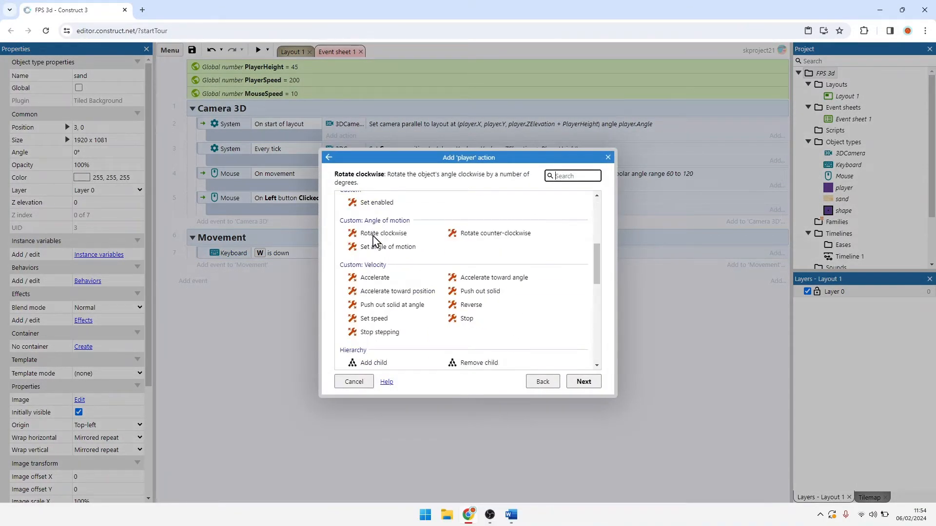
scroll(400, 285, down, 5)
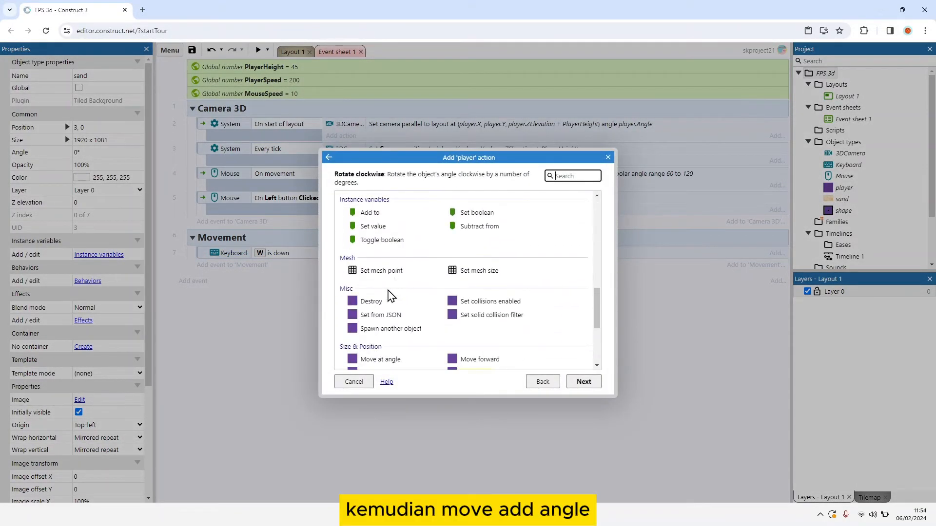
double_click(383, 266)
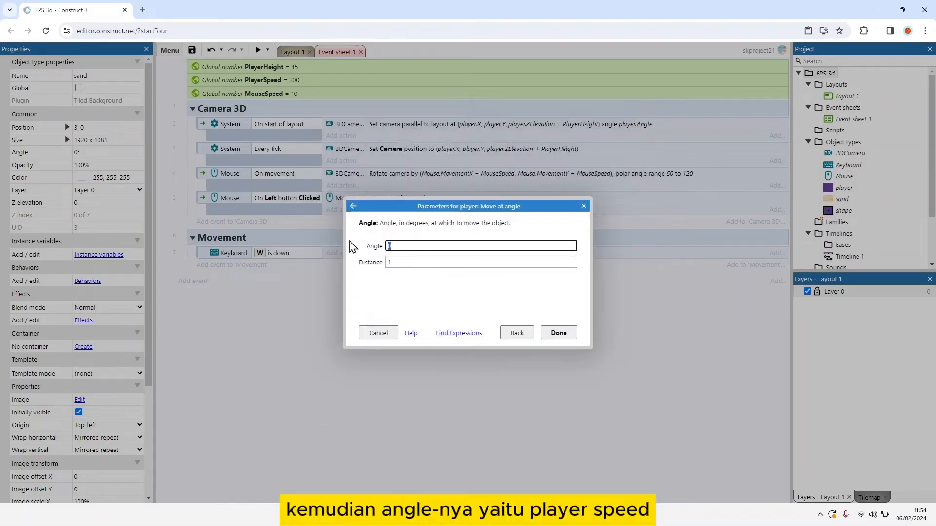
Step: Enter PlayerSpeed * dt as the Angle of the Move at angle action
text(player)
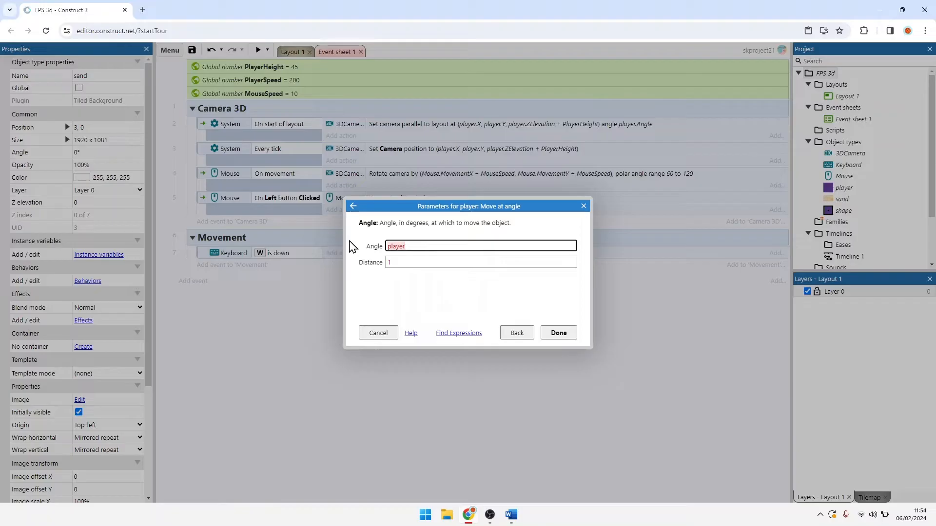
text(p)
key(Down)
key(Down)
key(Return)
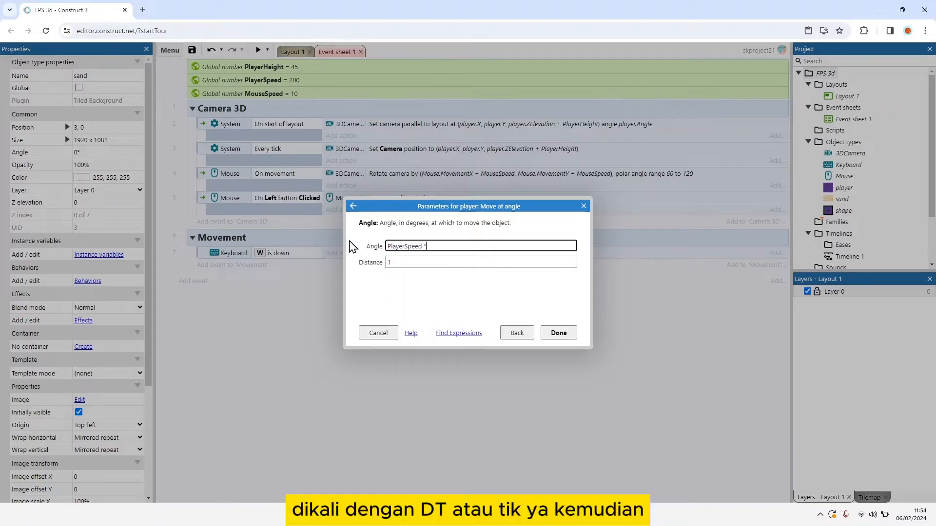
text(* dt)
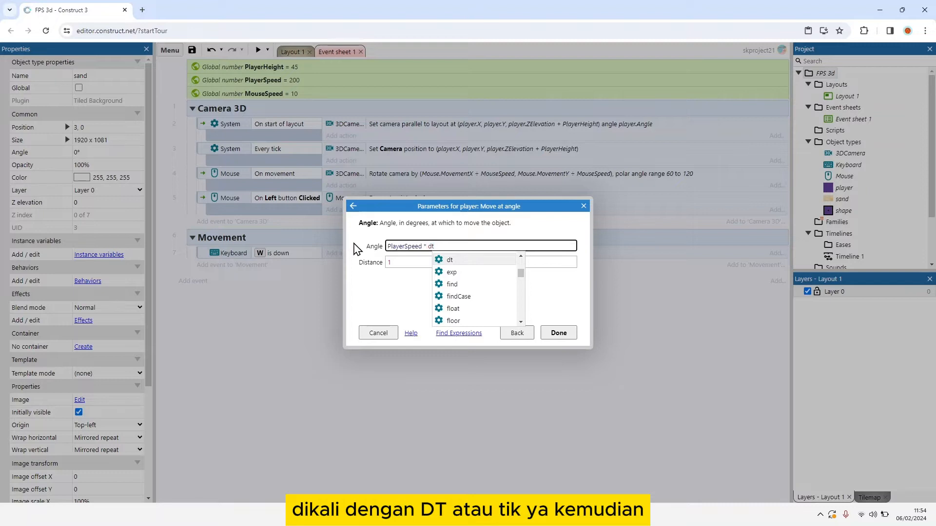
Step: Move the expression PlayerSpeed * dt from the Angle parameter to Distance, replacing the default distance
click(390, 261)
click(458, 248)
drag(432, 247, 377, 254)
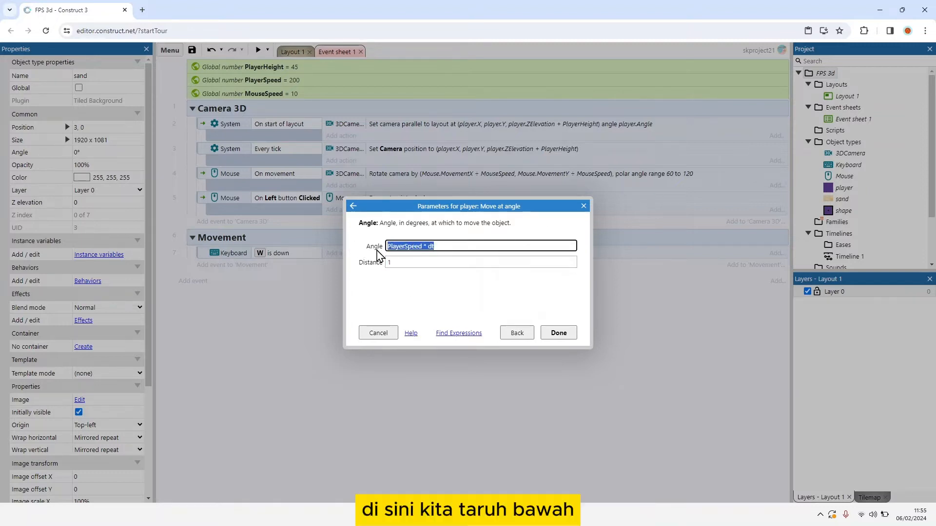
key(ctrl+x)
click(407, 261)
text(=)
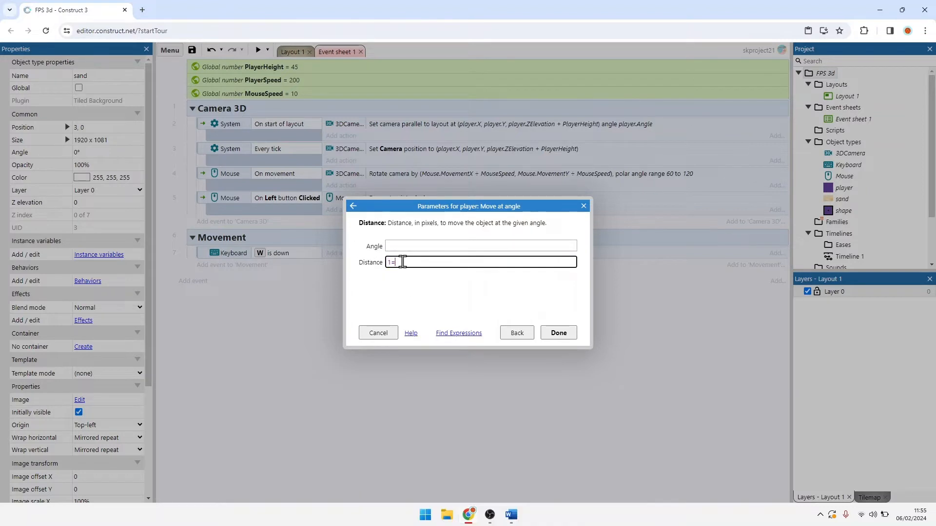
key(ctrl+v)
key(BackSpace)
key(BackSpace)
key(BackSpace)
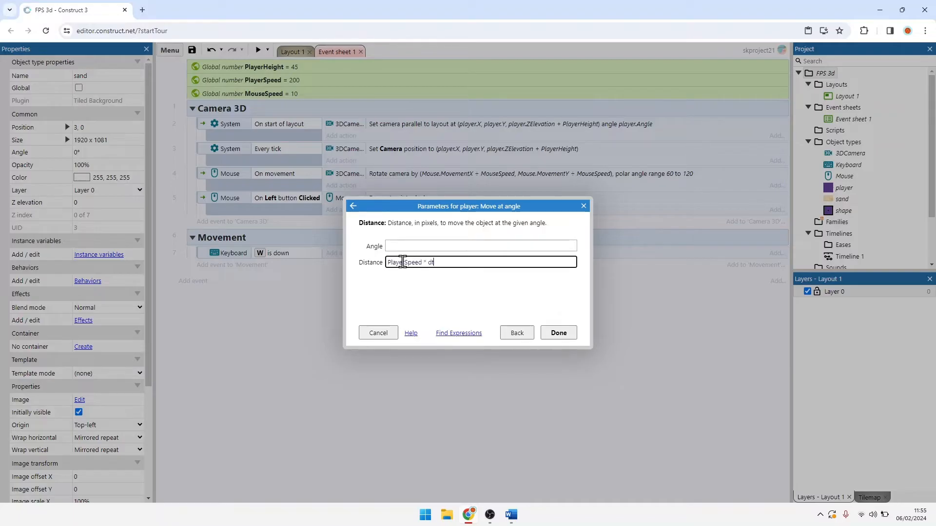
Step: Set the Angle parameter to 3DCamera.CameraXRotation and finish the Move at angle action
click(403, 245)
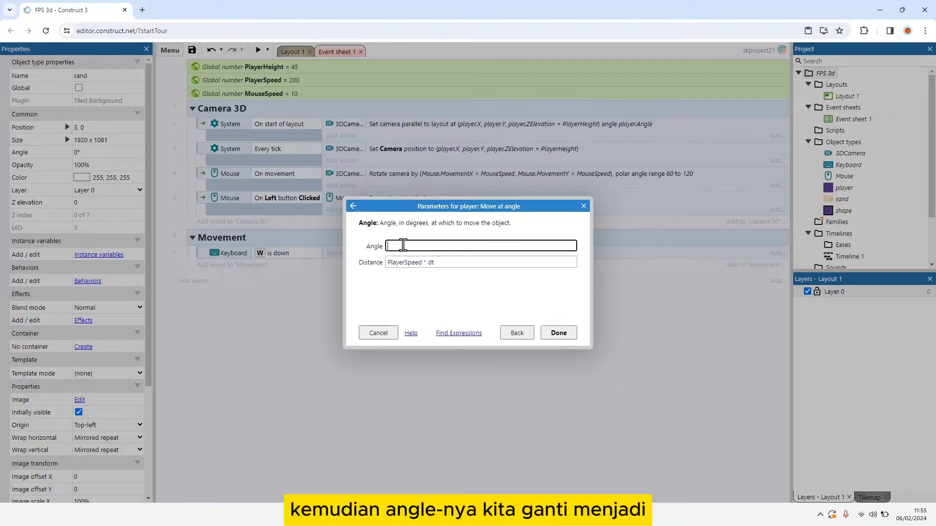
text(3D)
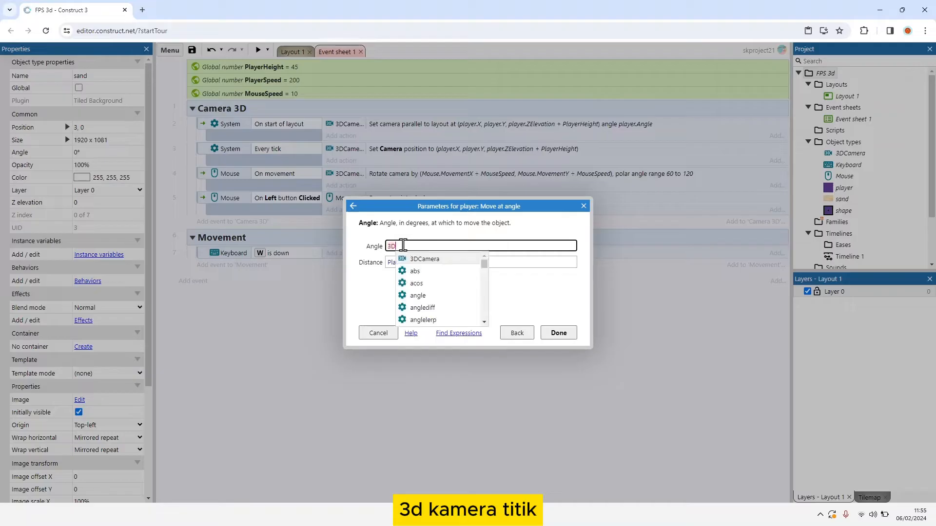
text(Camera.Cam)
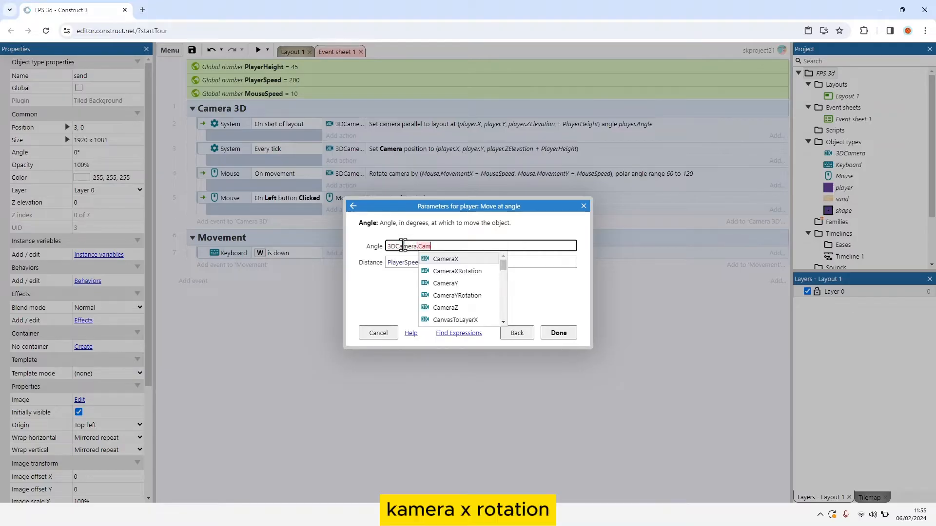
key(Down)
key(Return)
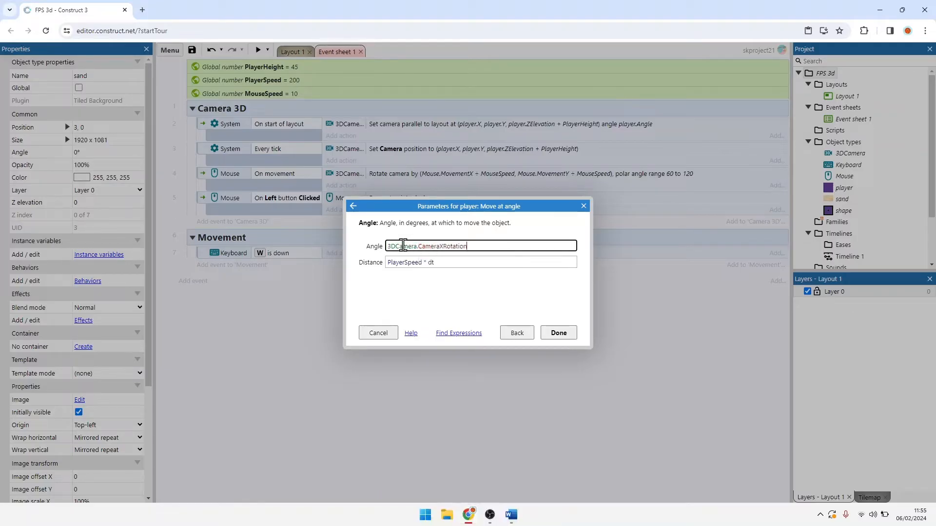
click(566, 334)
Step: Add the player's Custom action Push out solid at angle to the W is down event
click(361, 266)
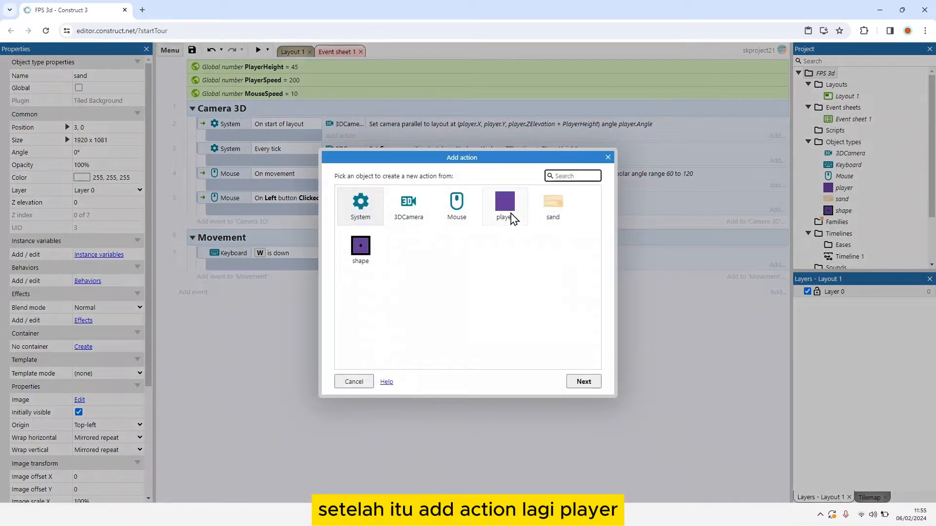
double_click(507, 208)
scroll(463, 289, down, 3)
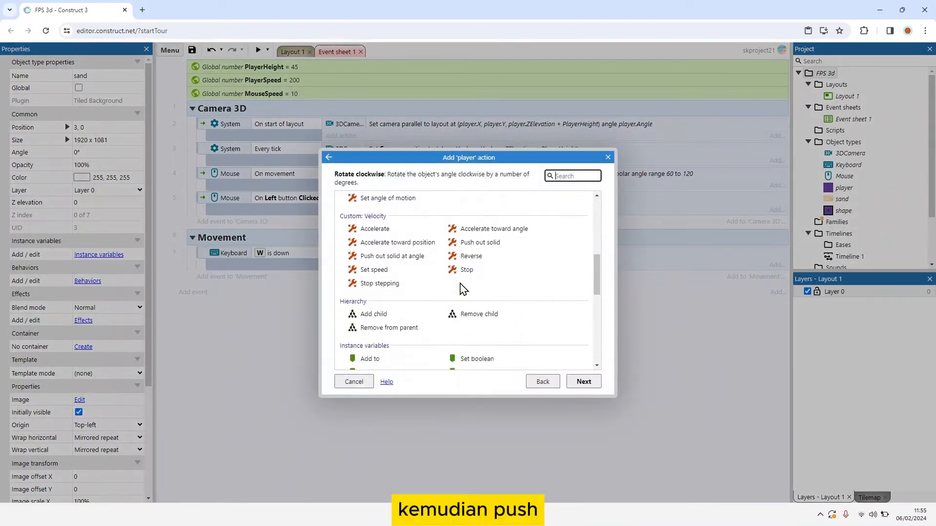
scroll(433, 289, up, 1)
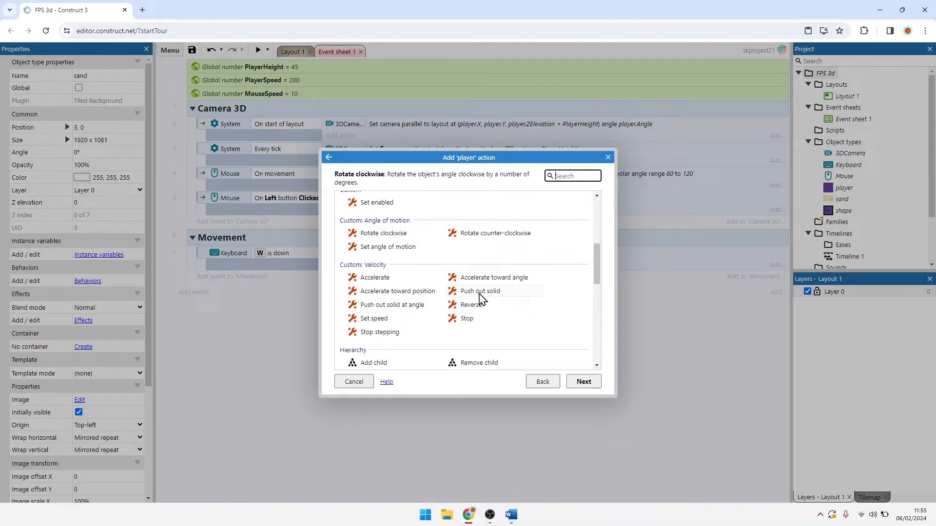
double_click(414, 306)
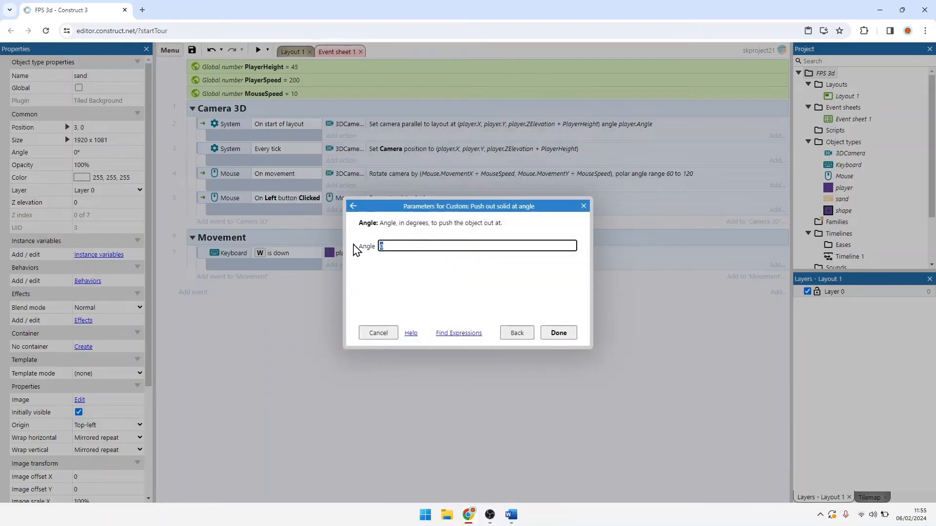
Step: Set the push-out Angle to 3DCamera.CameraXRotation + 180 and finish the action
text(3DCamera.)
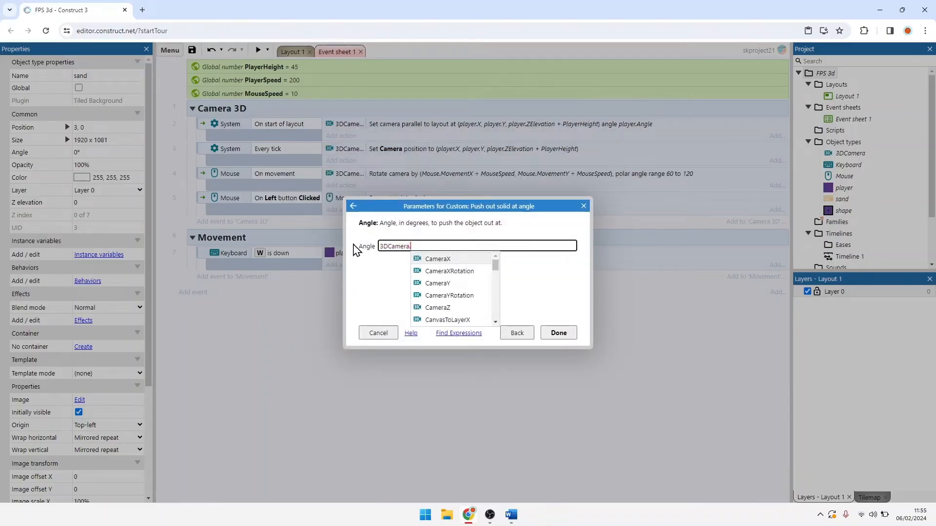
text(CameraXRotation + 1)
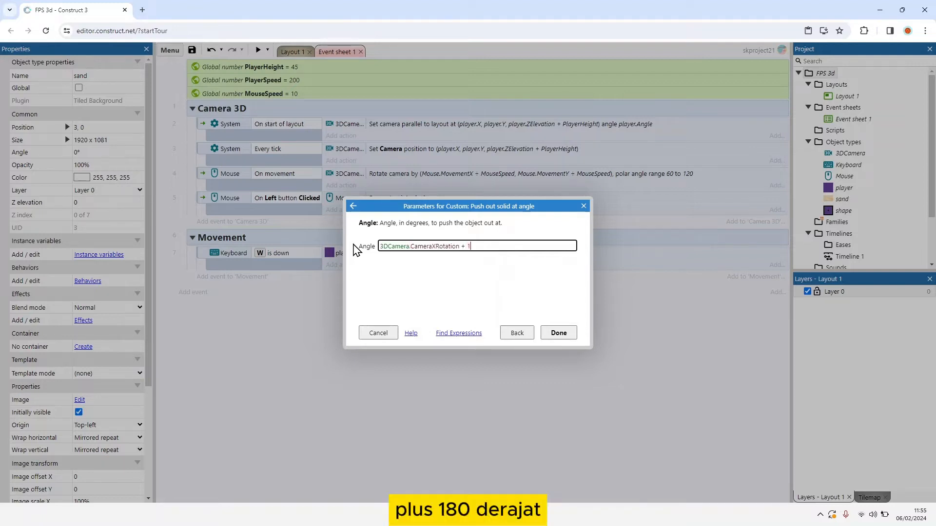
text(90)
key(BackSpace)
key(BackSpace)
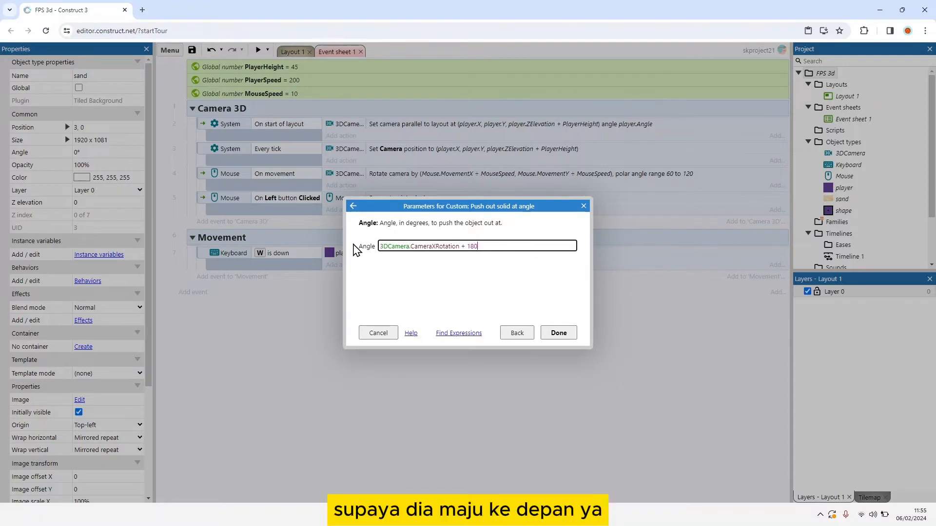
key(Return)
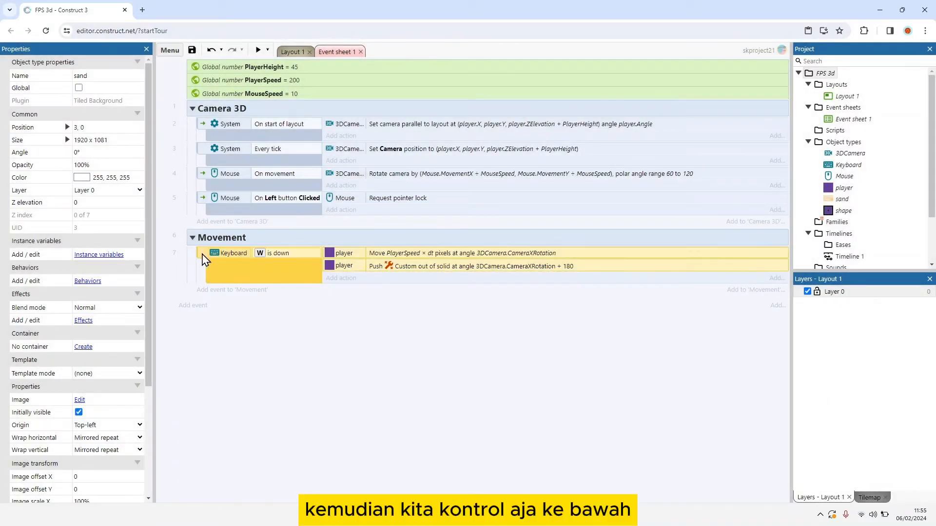
Step: Duplicate the W is down event below itself and change the copy's key to A
ctrl+drag(205, 260, 261, 294)
double_click(258, 291)
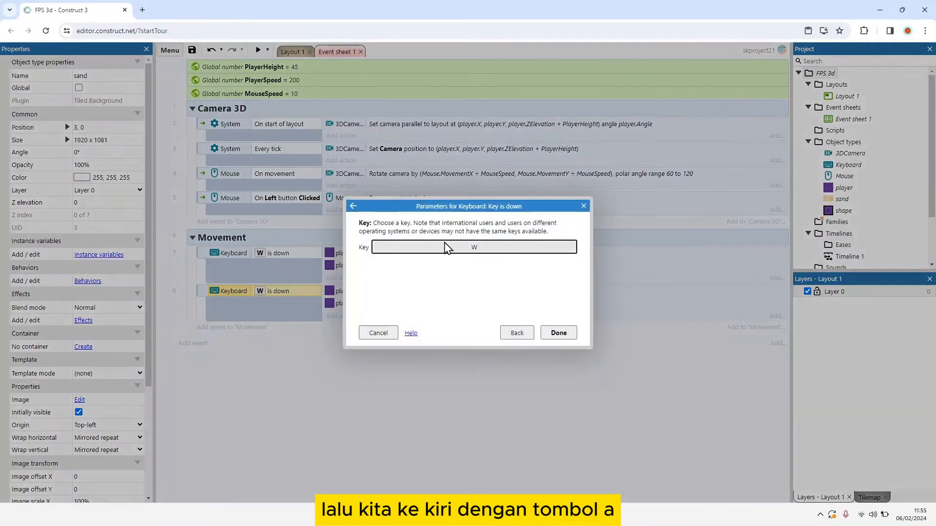
click(447, 248)
key(a)
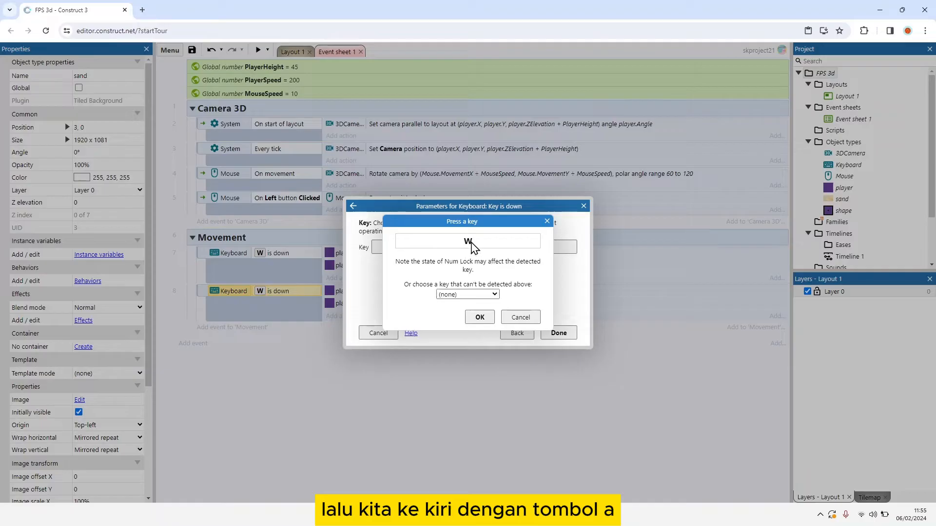
click(480, 318)
click(559, 333)
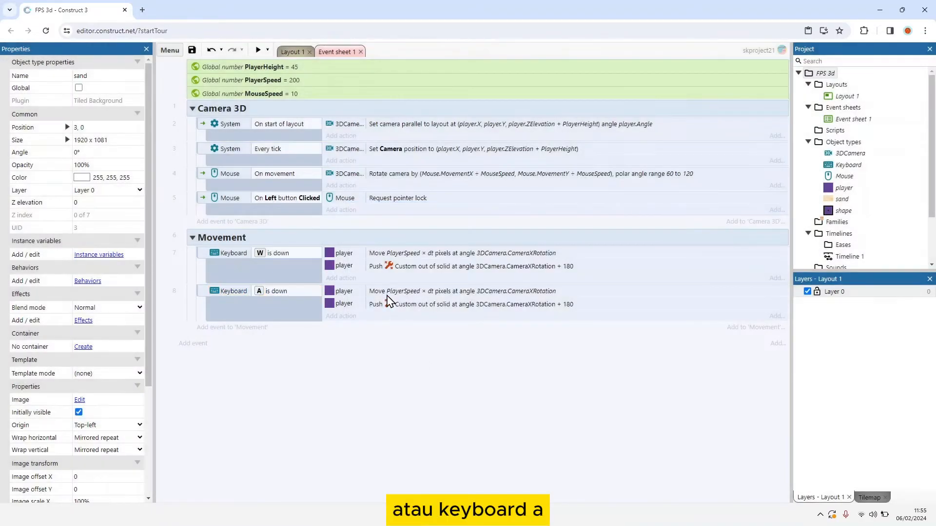
Step: Set the Angle of the A event's Move at angle action to 3DCamera.CameraXRotation - 90
double_click(386, 292)
click(441, 263)
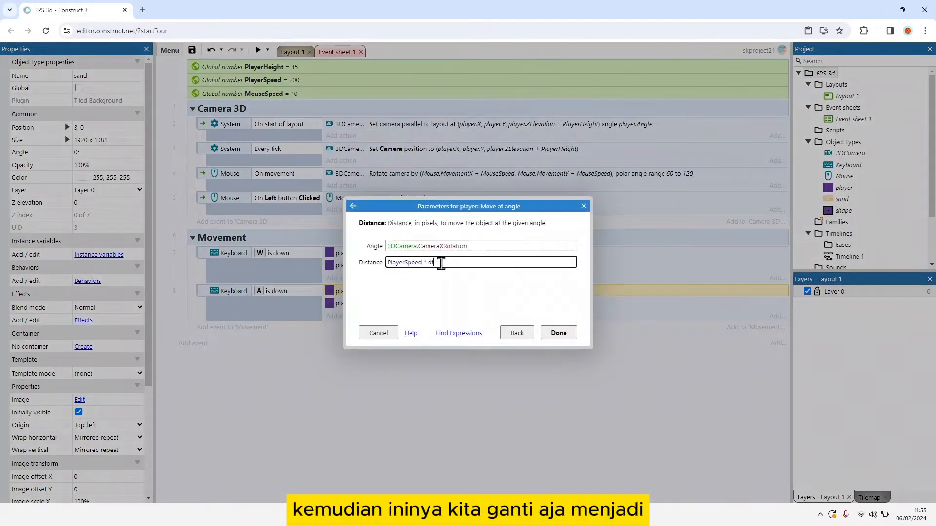
click(500, 248)
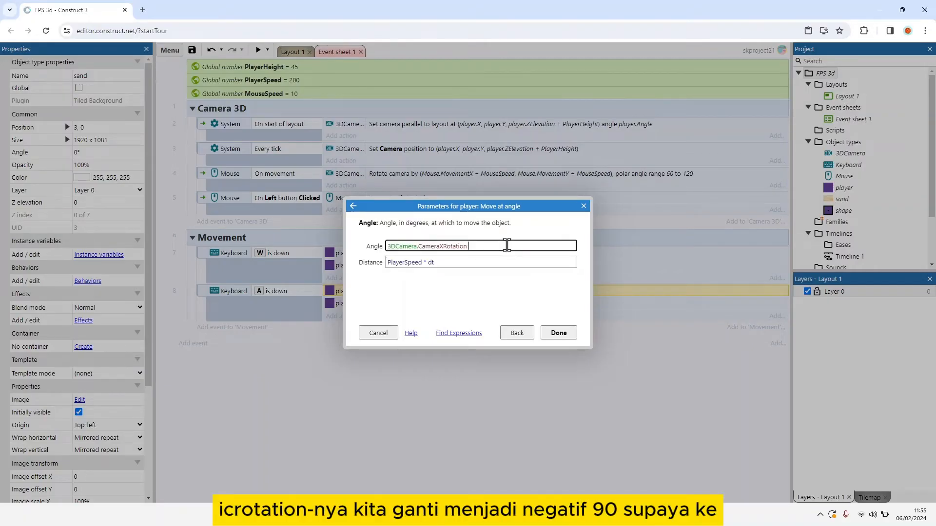
key(Return)
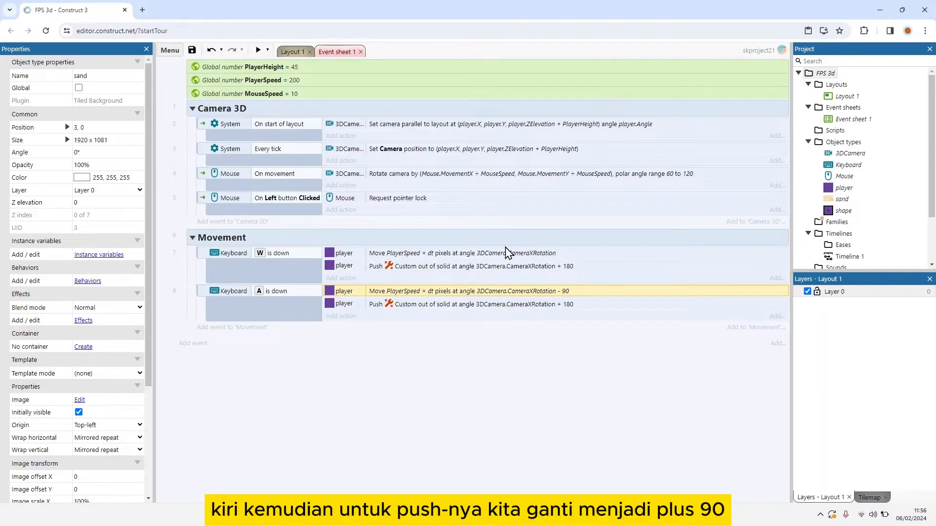
Step: Set the Angle of the A event's Push out solid at angle action to 3DCamera.CameraXRotation + 90
double_click(487, 304)
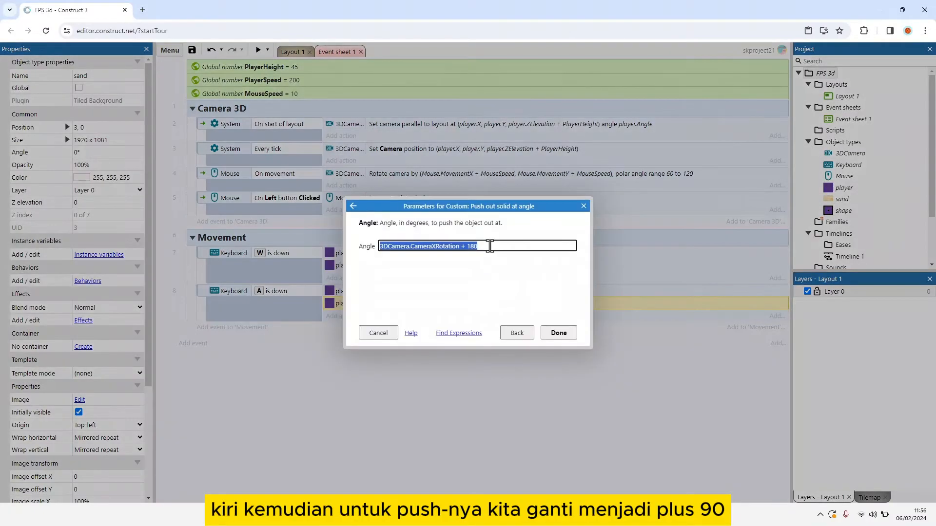
click(489, 247)
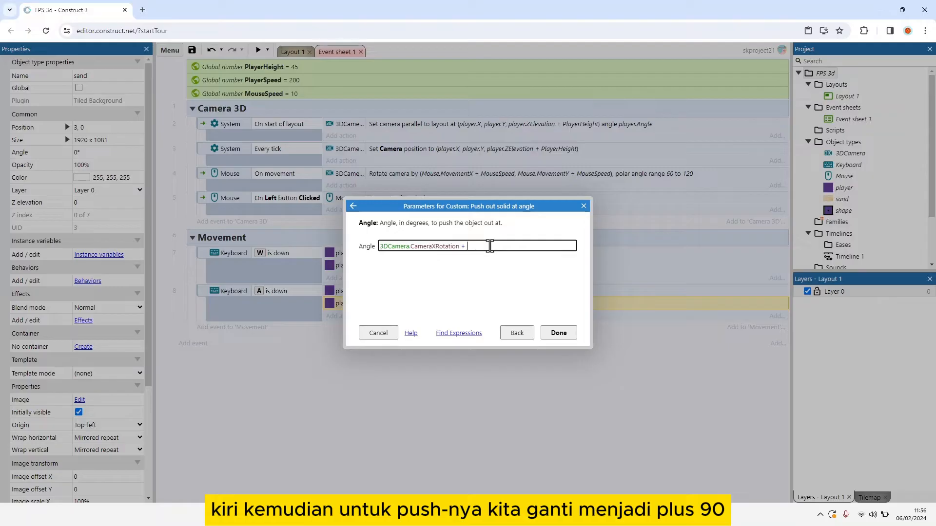
key(BackSpace)
text(90)
key(Return)
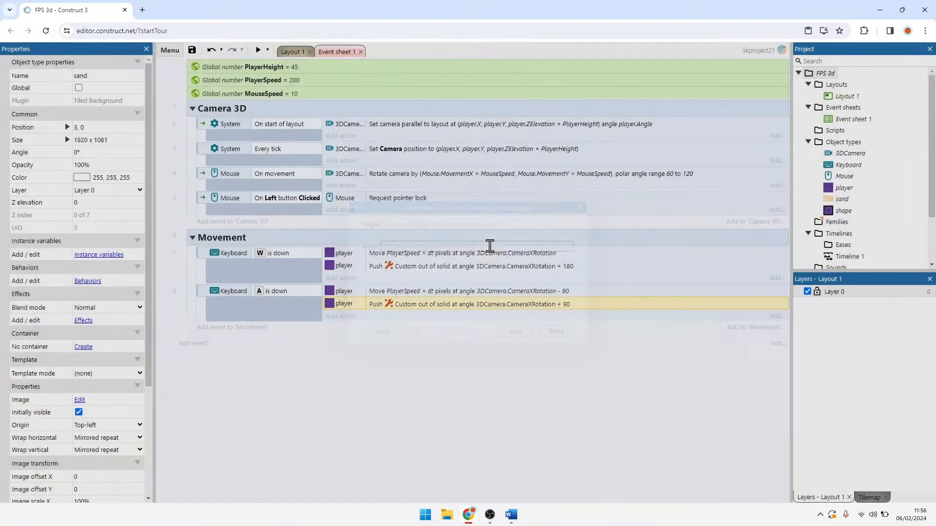
Step: Duplicate the A is down event and change the copy's key to D
click(207, 295)
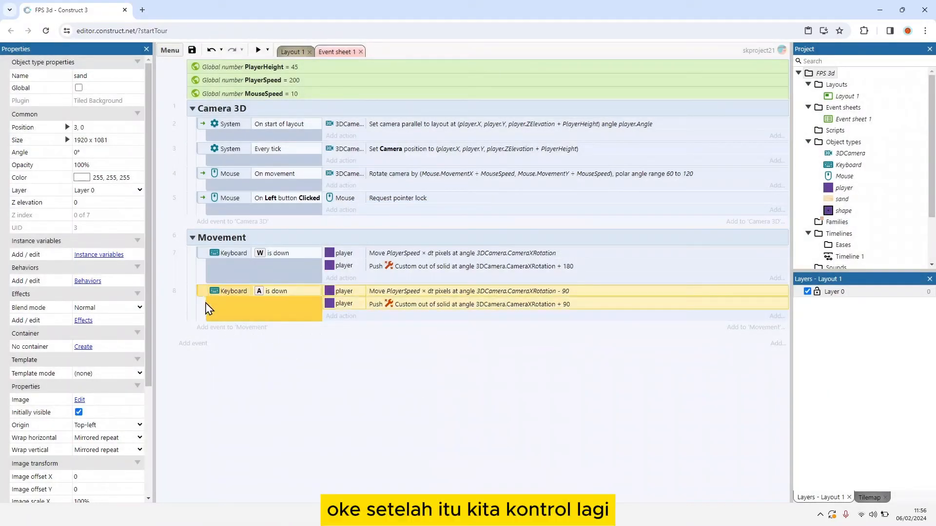
key(ctrl+c)
key(ctrl+v)
double_click(271, 329)
click(422, 248)
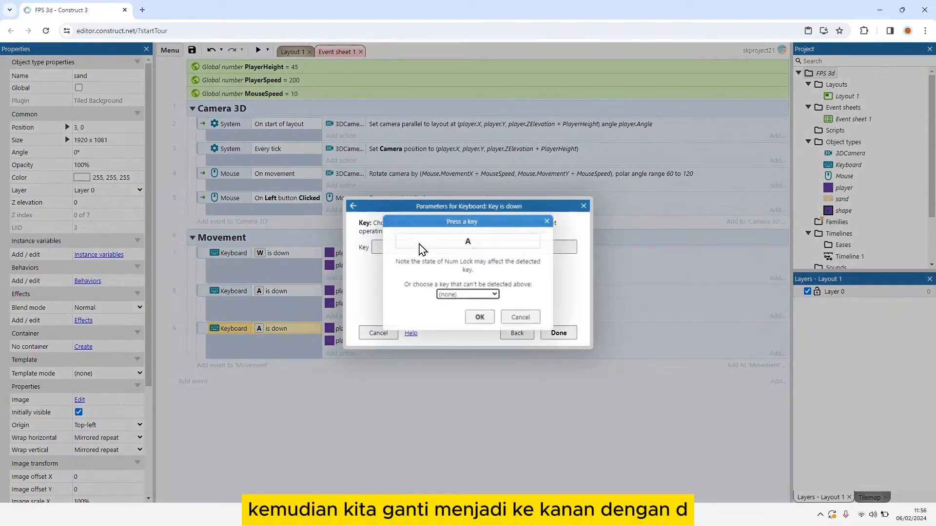
key(d)
click(480, 318)
click(559, 333)
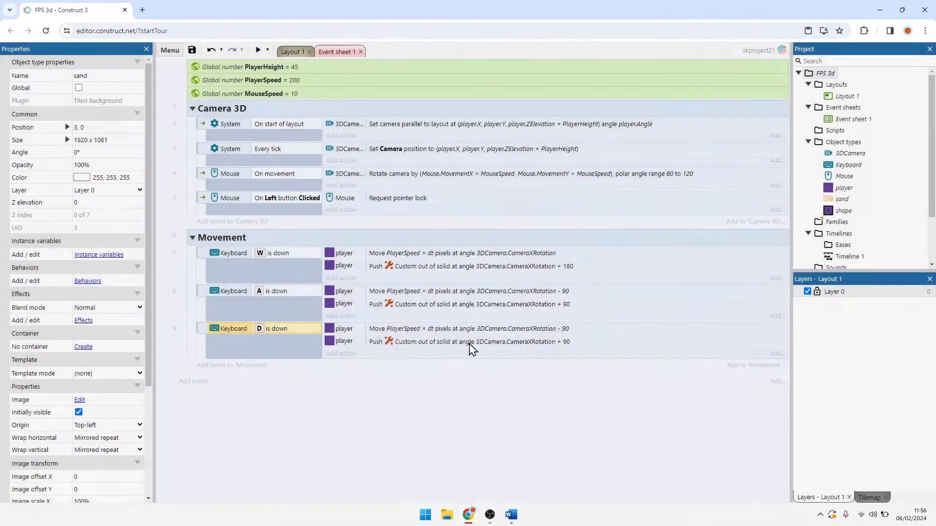
Step: Set the Angle of the D event's Move at angle action to 3DCamera.CameraXRotation + 90
double_click(404, 330)
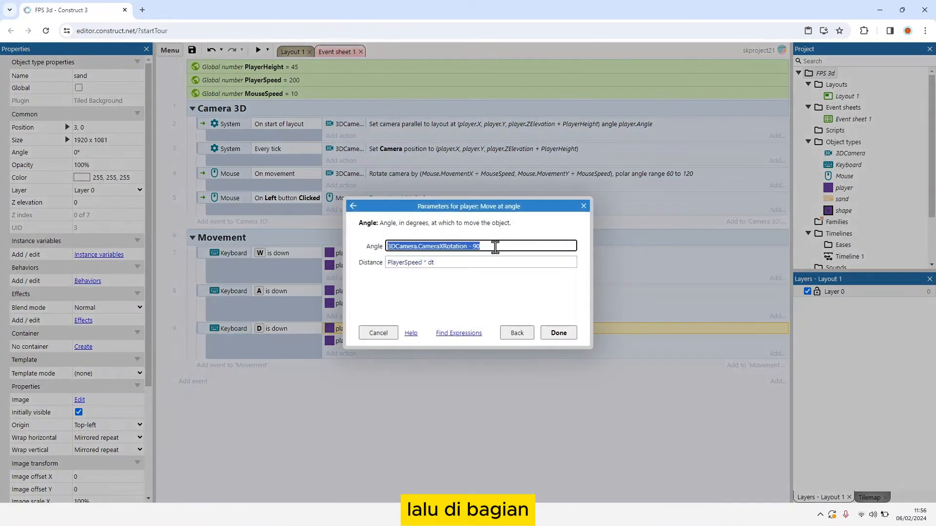
click(495, 247)
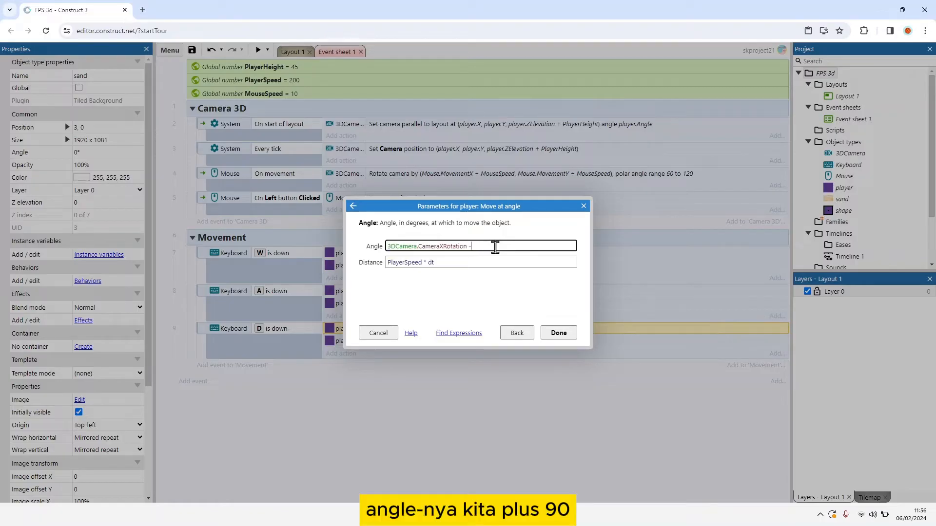
key(Return)
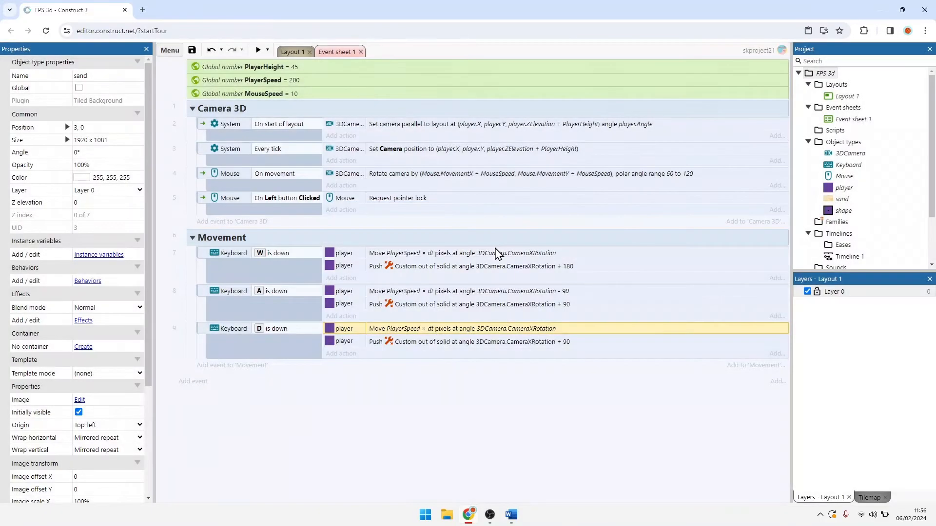
double_click(567, 334)
click(511, 247)
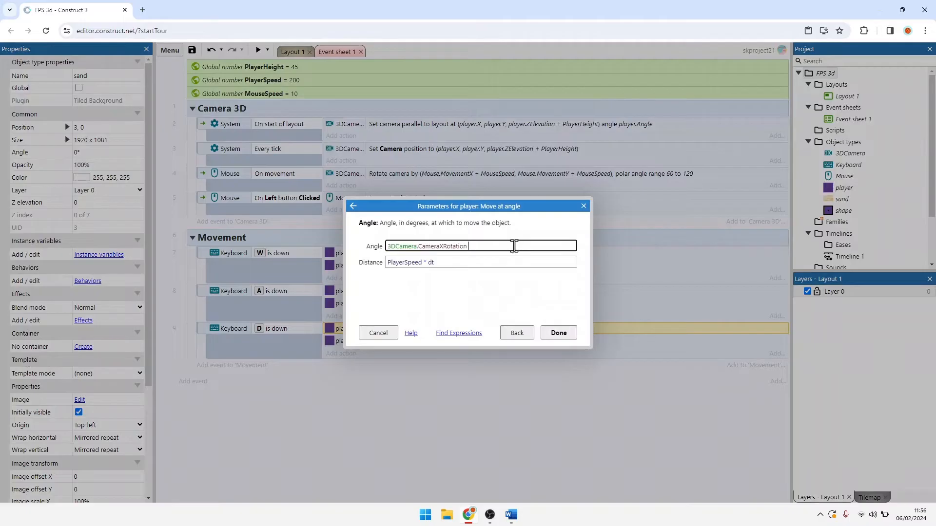
key(Return)
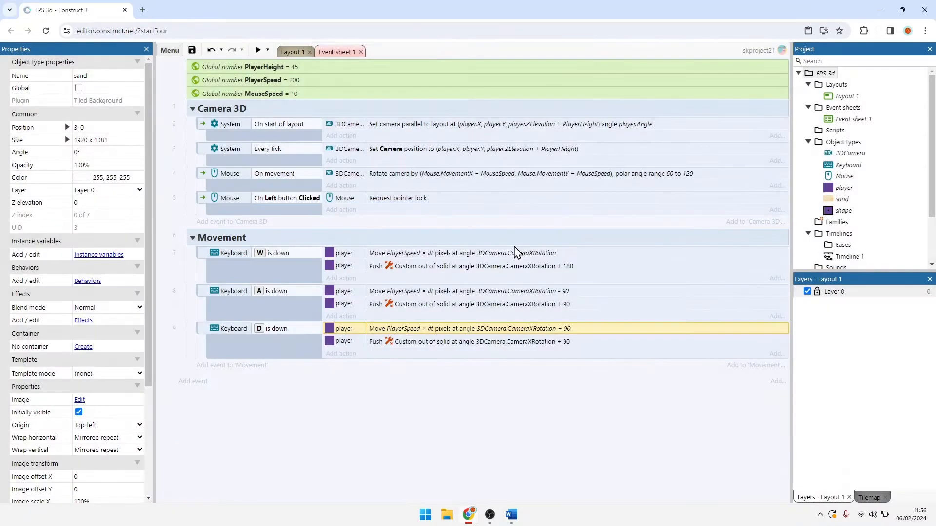
Step: Set the Angle of the D event's Push out solid at angle action to 3DCamera.CameraXRotation - 90
double_click(516, 342)
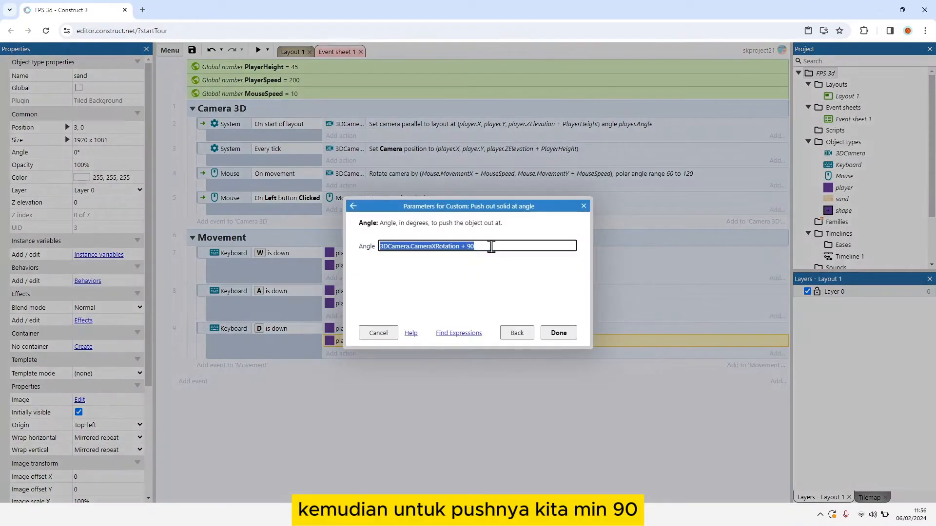
click(491, 247)
key(BackSpace)
key(BackSpace)
text(- )
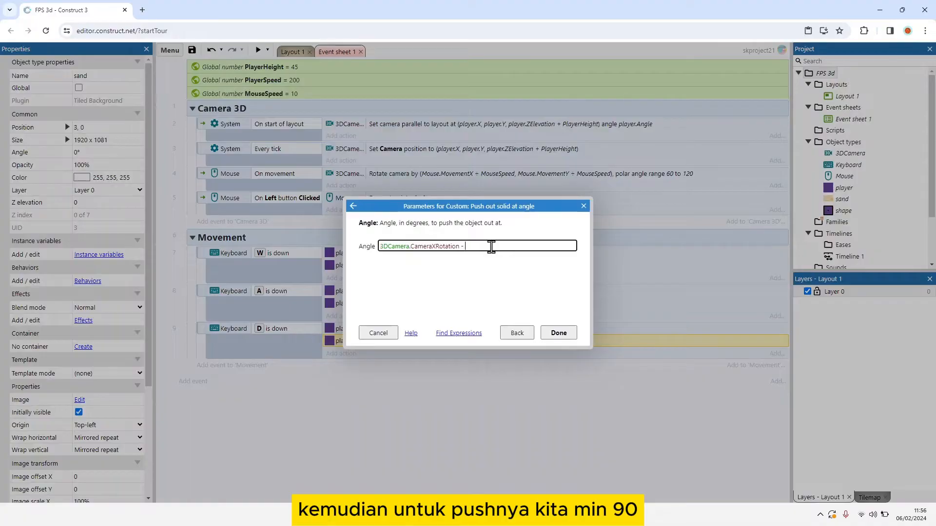
text(90)
key(Return)
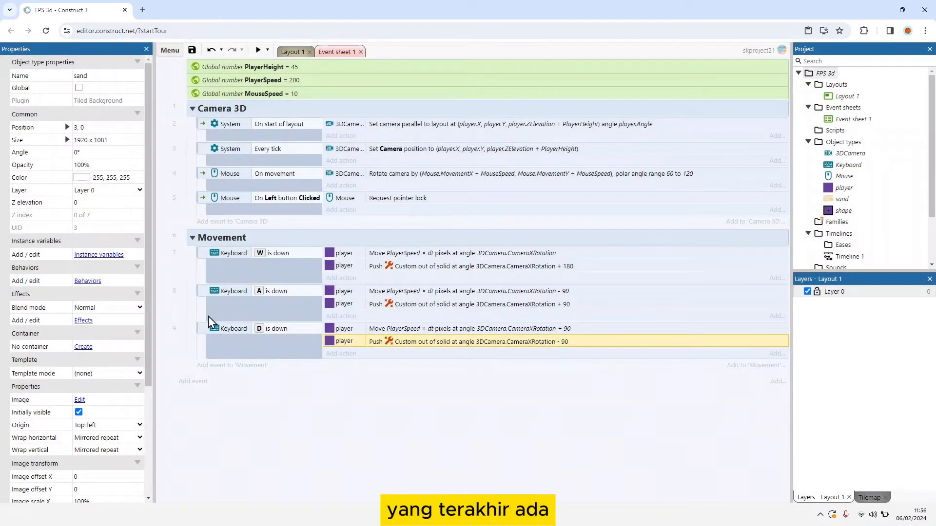
Step: Duplicate the D is down event and change the copy's key to S
ctrl+drag(200, 329, 210, 361)
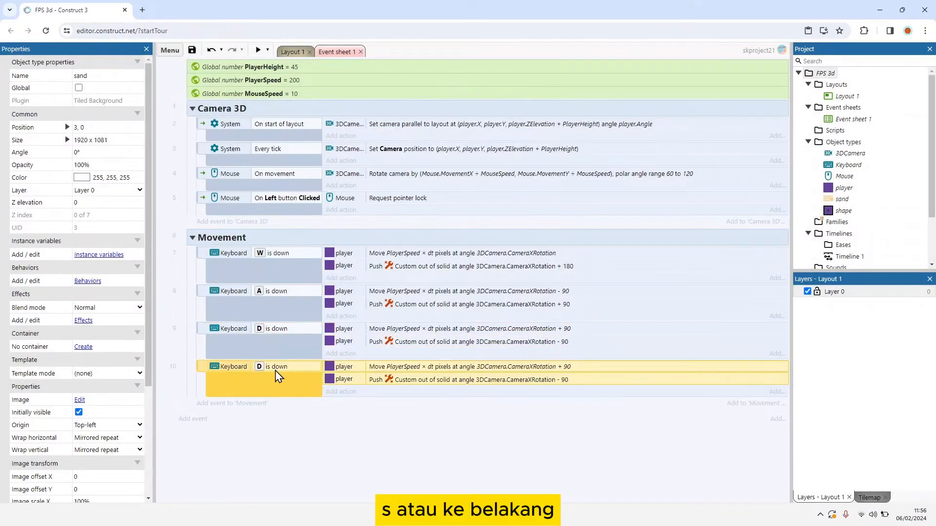
double_click(277, 373)
click(414, 247)
key(s)
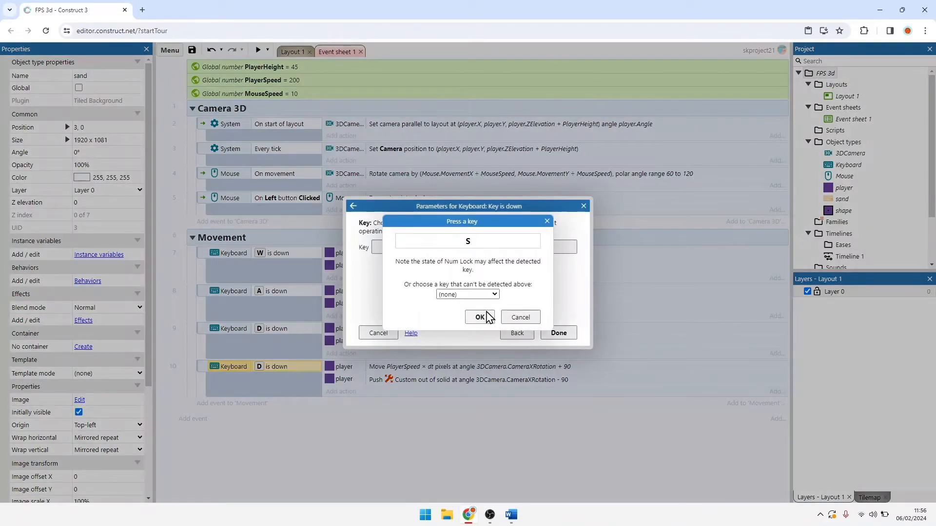
click(480, 317)
click(558, 332)
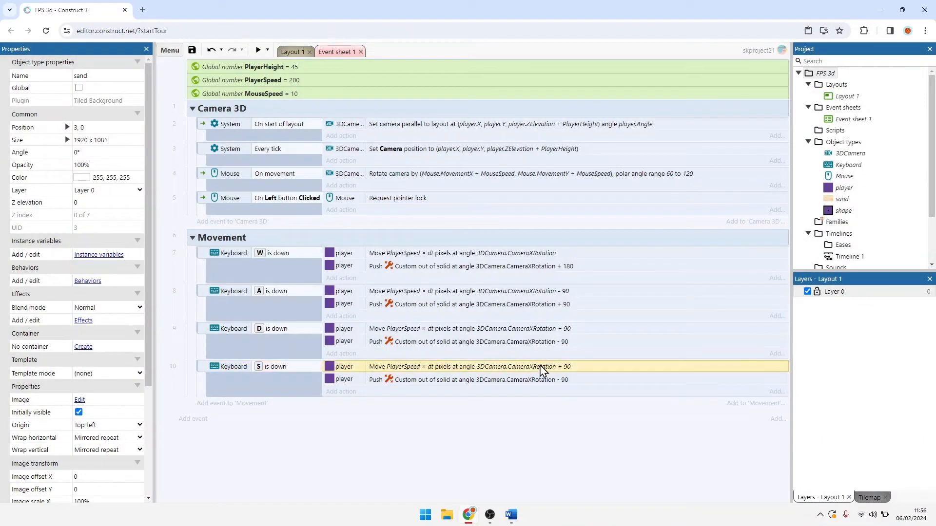
Step: Set the S event's Move at angle to -3DCamera.CameraXRotation and its push-out angle to 3DCamera.CameraXRotation
double_click(541, 366)
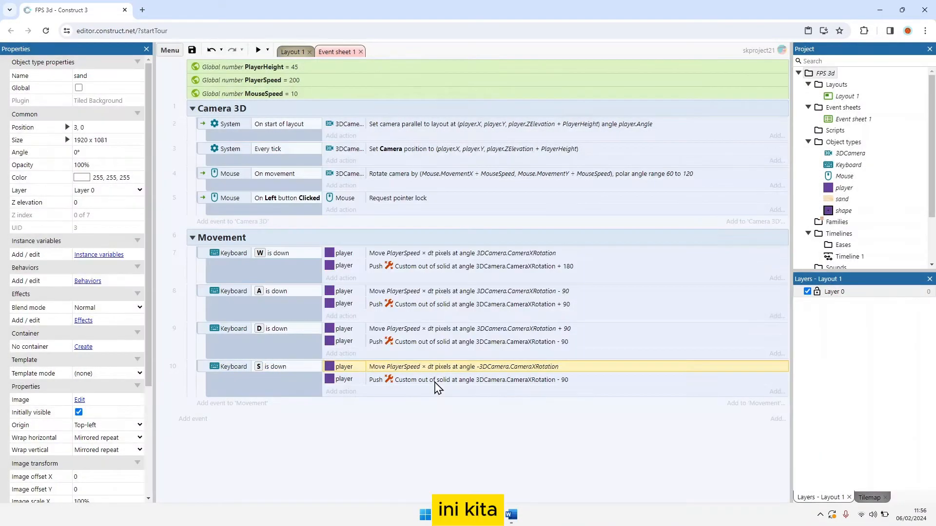
double_click(434, 380)
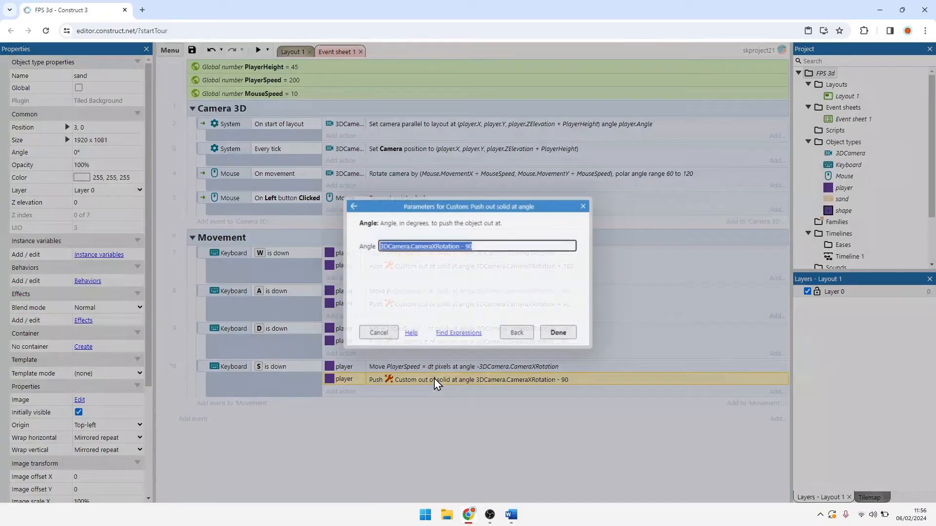
click(485, 246)
key(BackSpace)
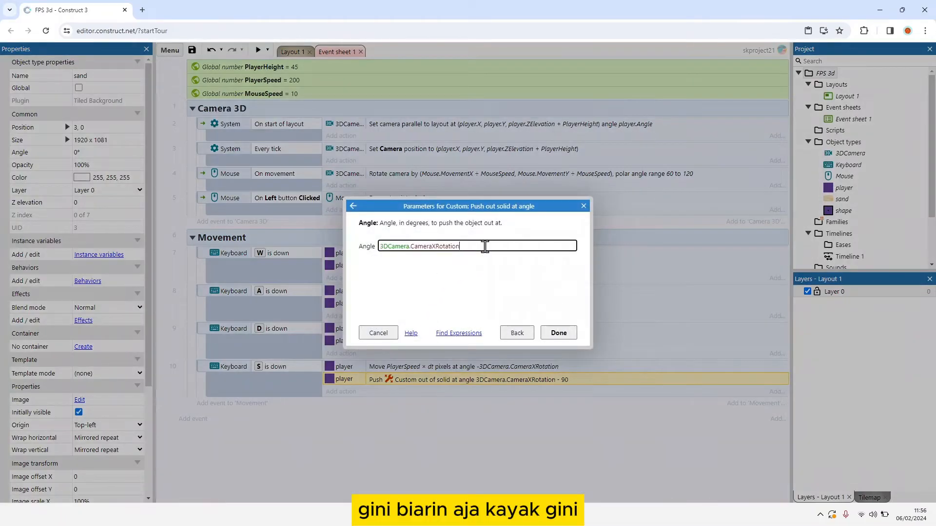
click(556, 333)
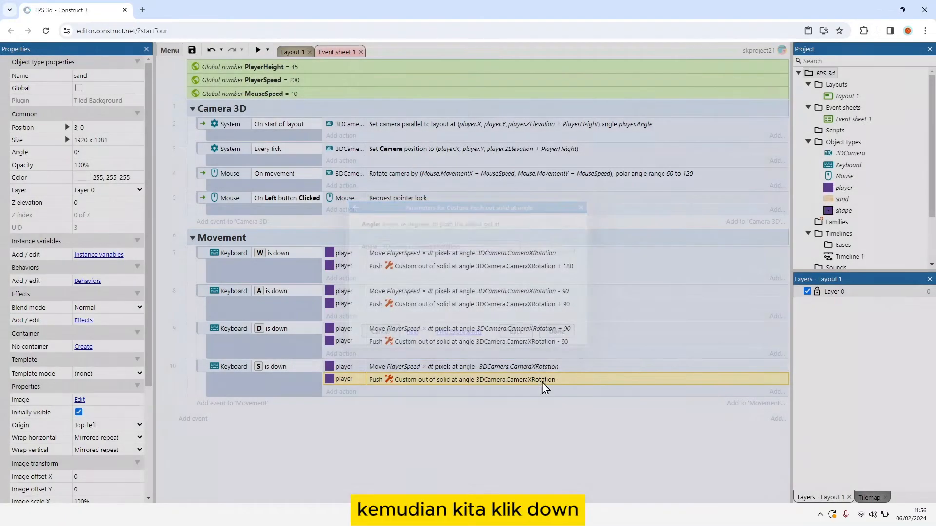
Step: Set the S event's Move at angle action to angle 3DCamera.CameraXRotation and distance -PlayerSpeed * dt
double_click(488, 366)
click(392, 246)
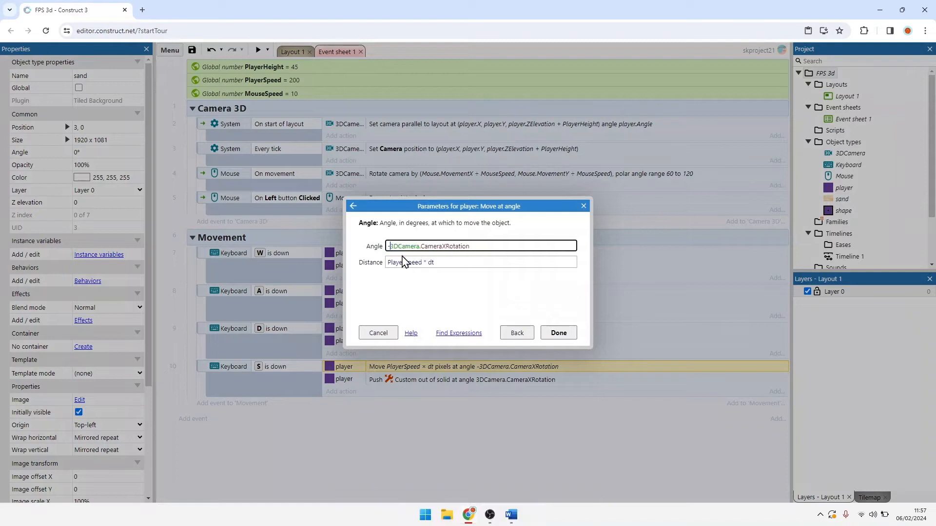
key(BackSpace)
click(401, 266)
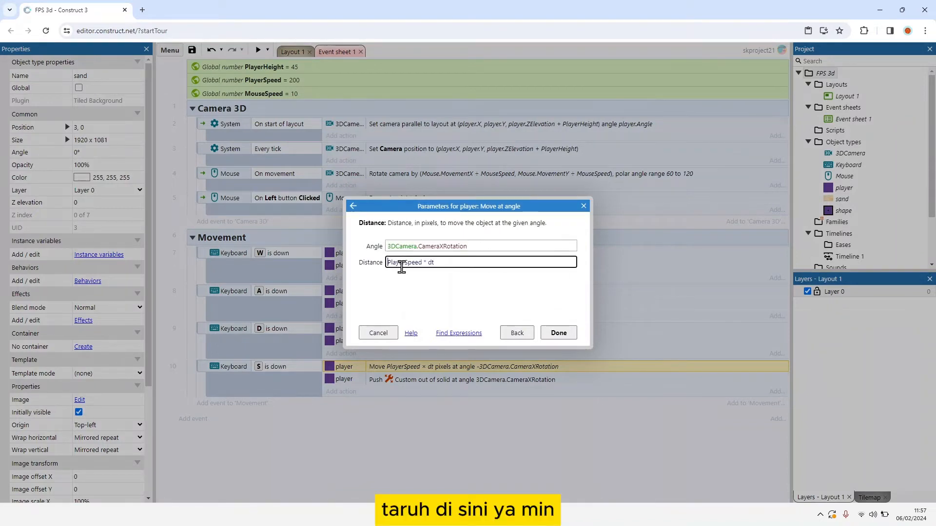
key(Home)
text(-)
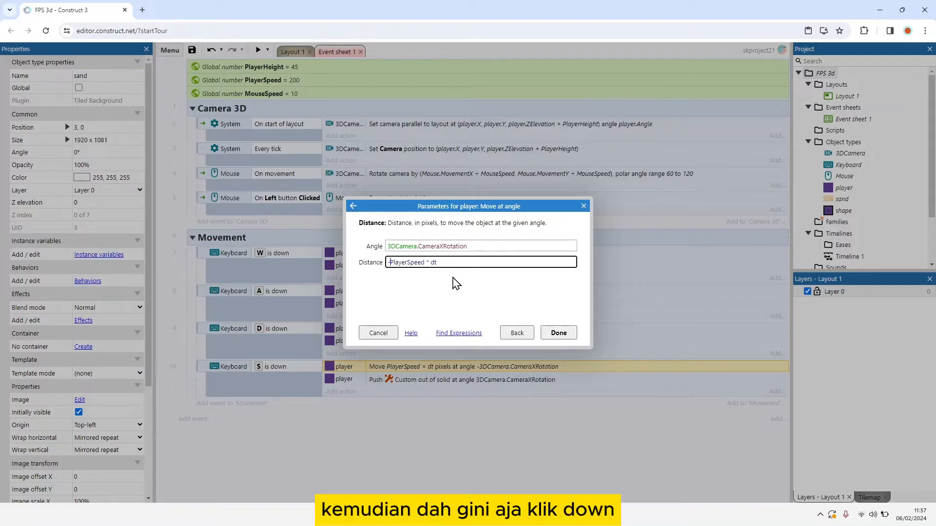
click(559, 333)
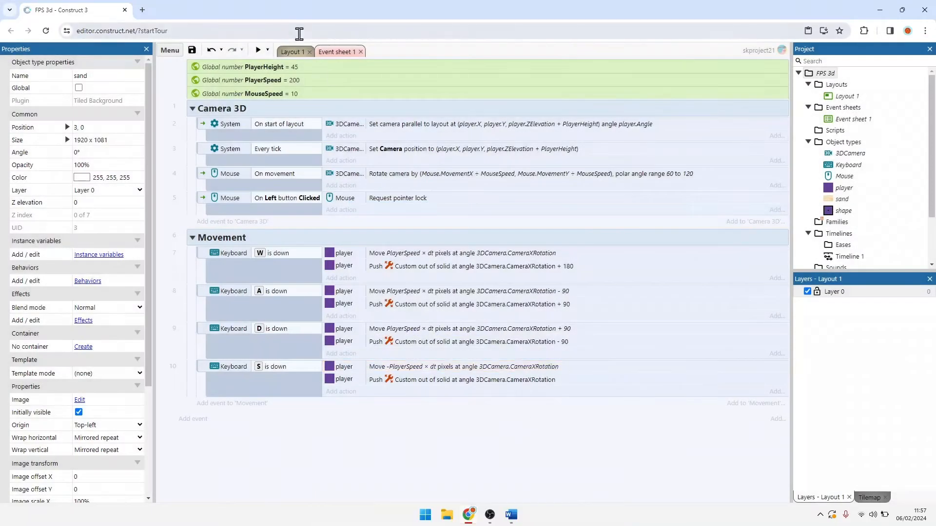
Step: Preview Layout 1 in a maximized window and lock the pointer to the game
click(292, 52)
click(259, 50)
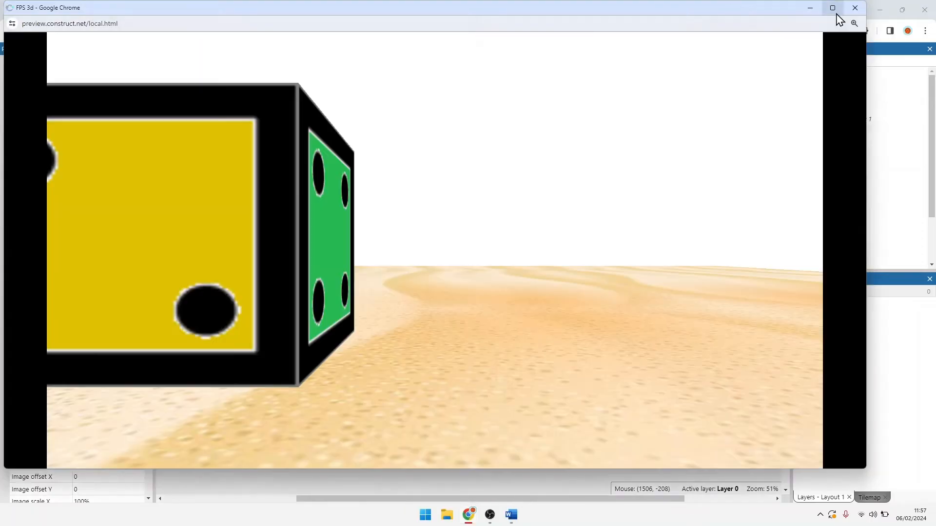
click(833, 9)
click(773, 83)
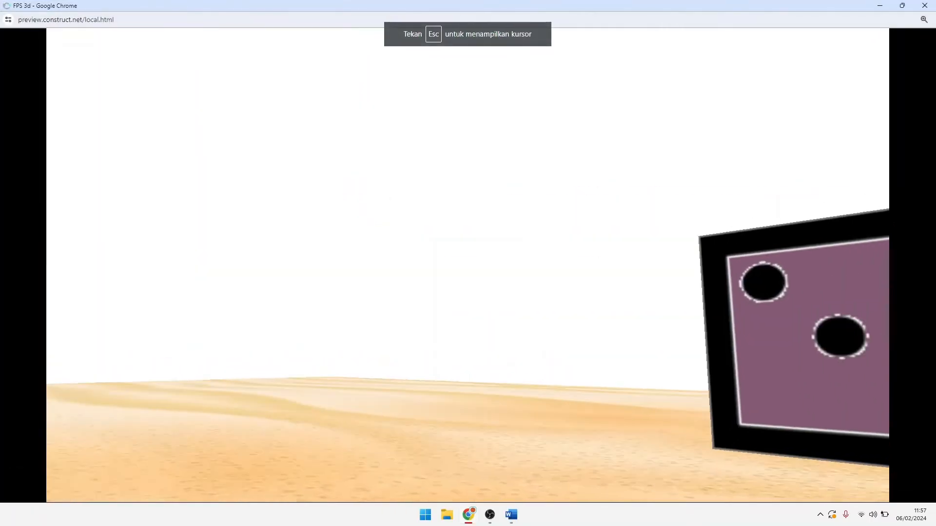
Step: Test the W, A, S and D movement around the cubes, release the pointer and return to the layout
key(a)
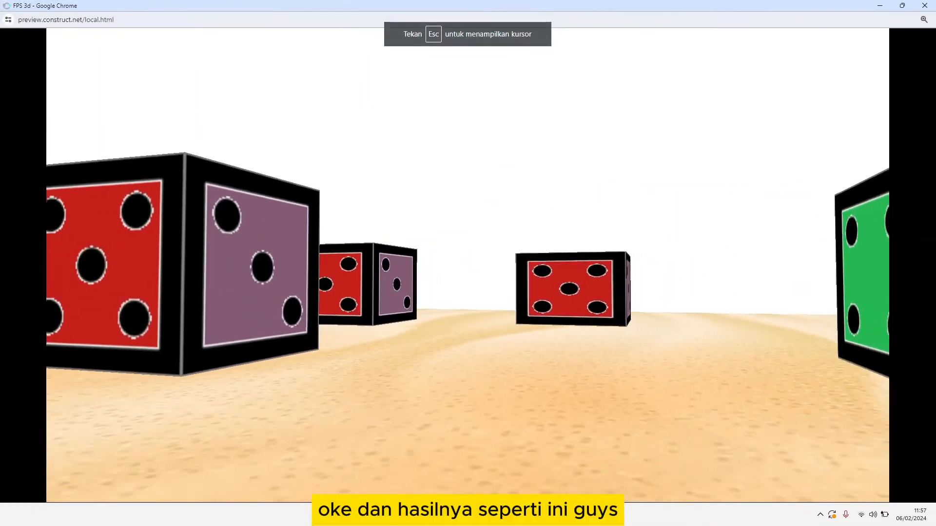
key(w)
key(d)
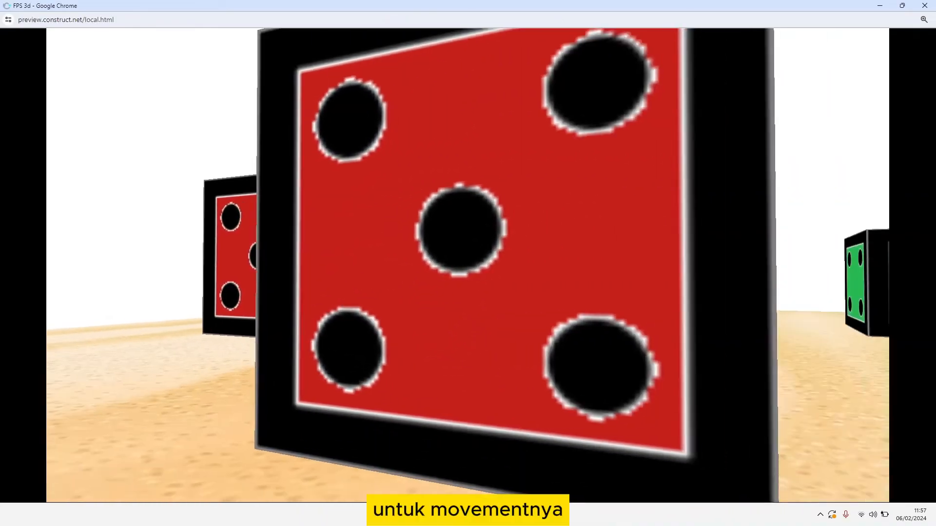
key(a)
key(s)
key(d)
key(s)
key(a)
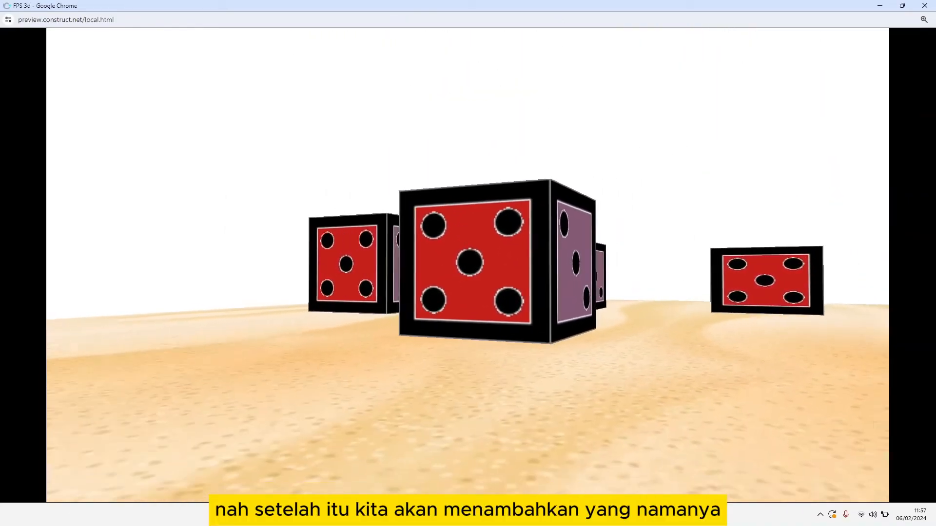
key(w)
key(s)
key(d)
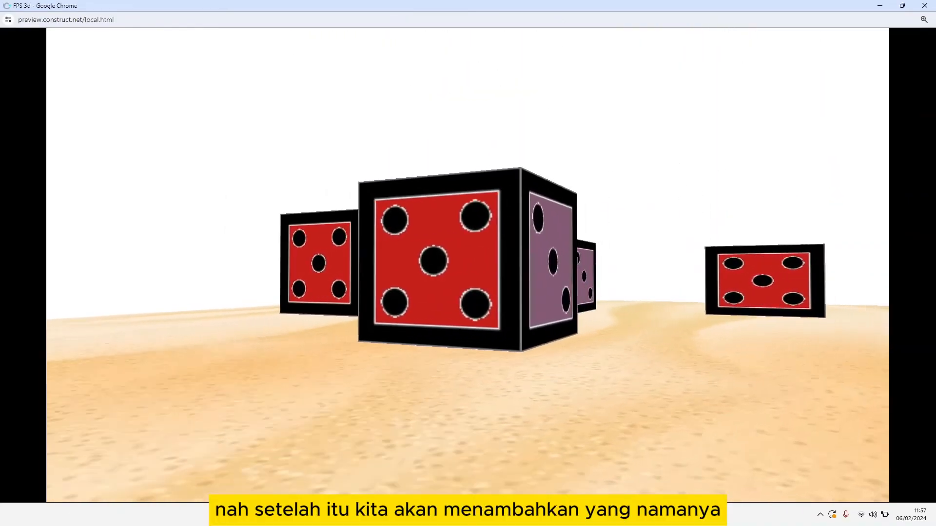
key(a)
key(w)
key(a)
key(s)
key(d)
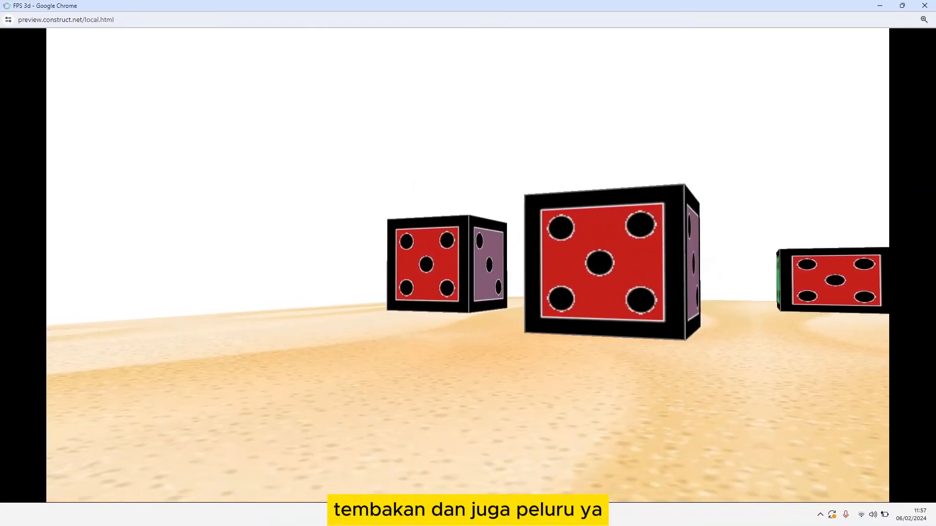
key(s)
key(d)
key(Escape)
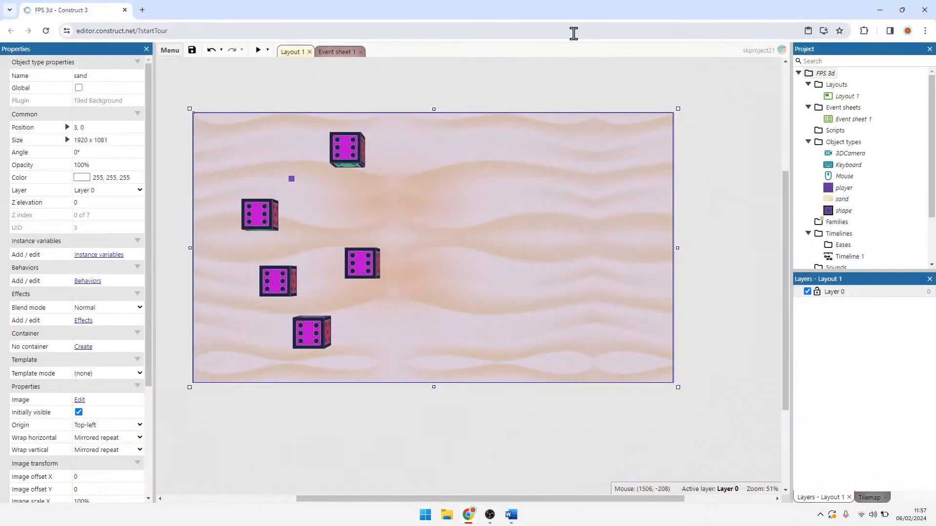
click(472, 205)
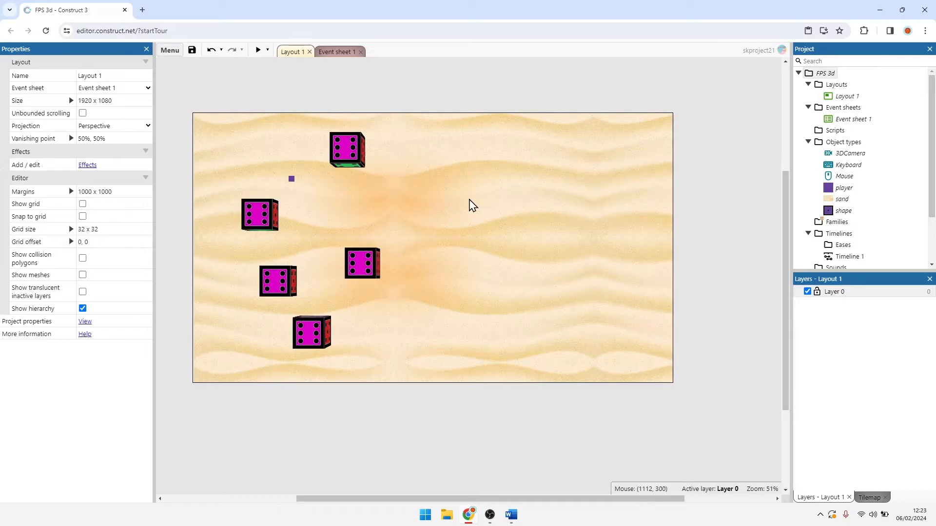
Step: Insert a new 3D shape object named bulletz on the sand area of the layout
click(469, 236)
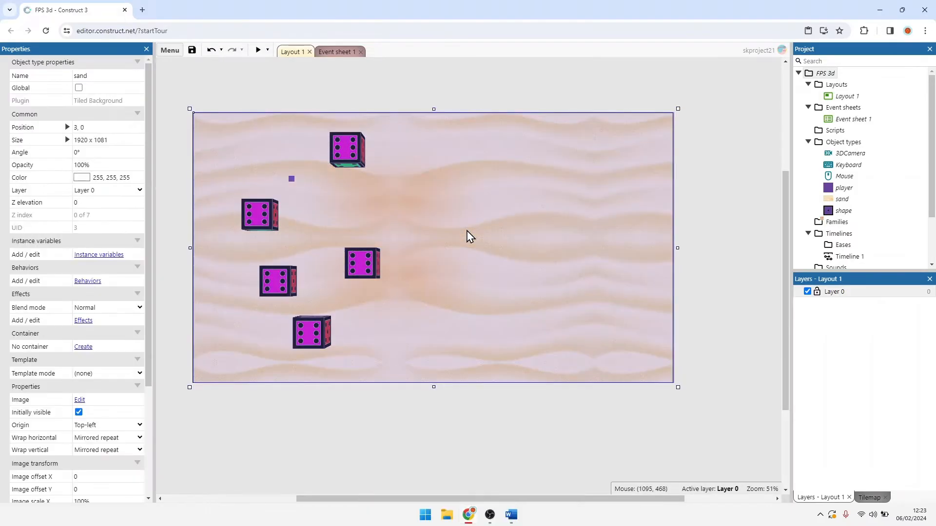
right_click(467, 232)
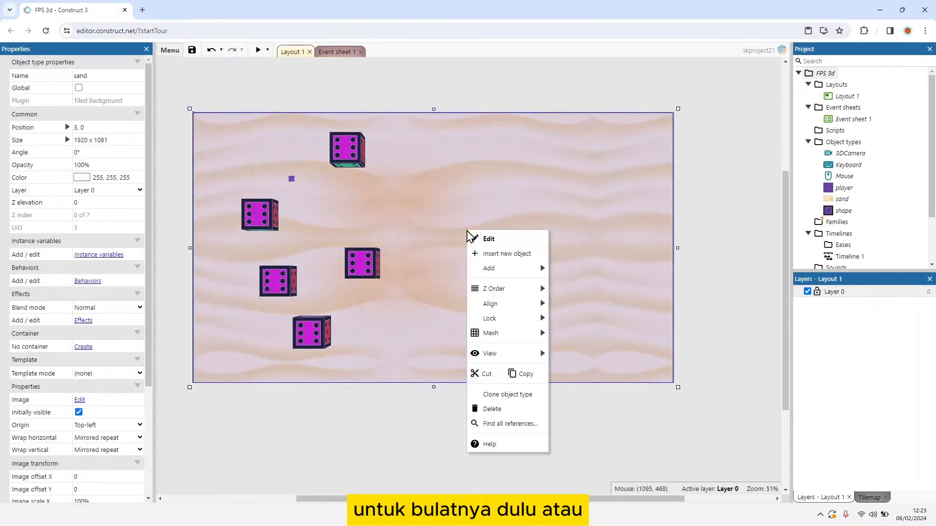
click(480, 254)
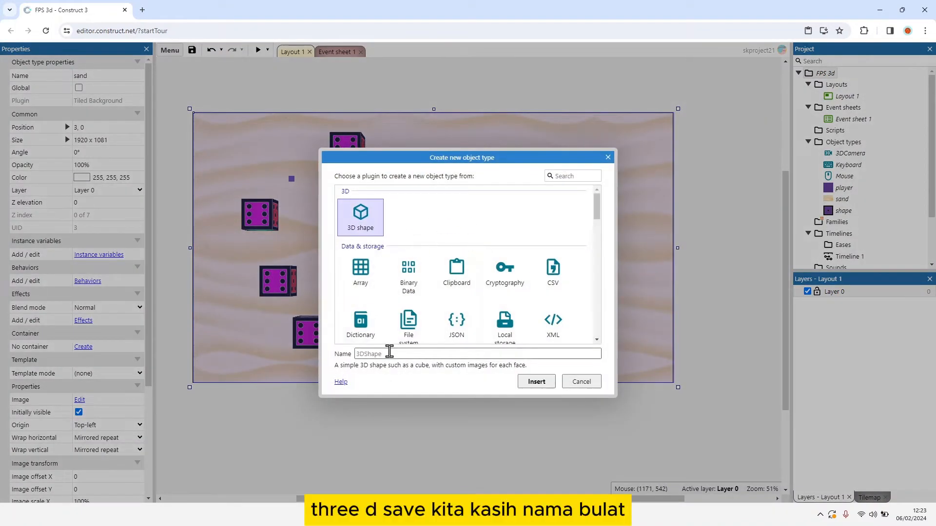
click(389, 353)
text(bulletz)
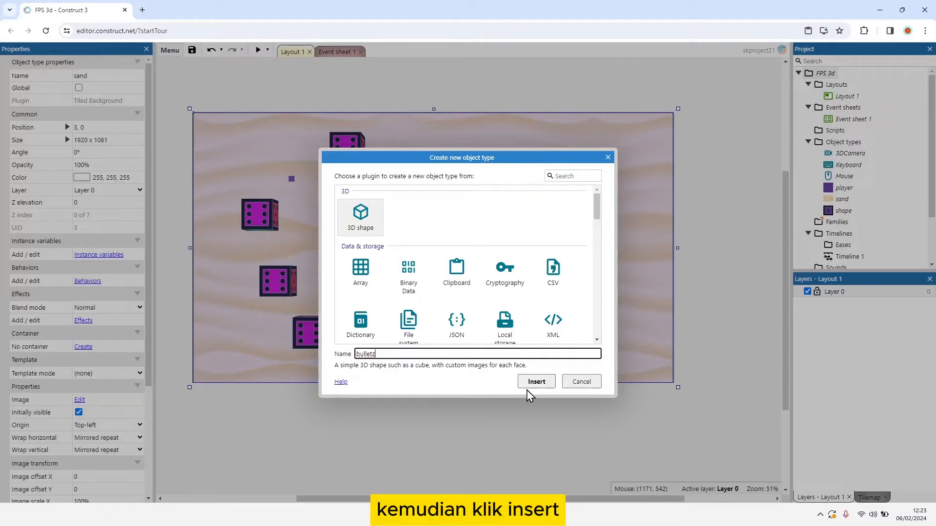
click(530, 385)
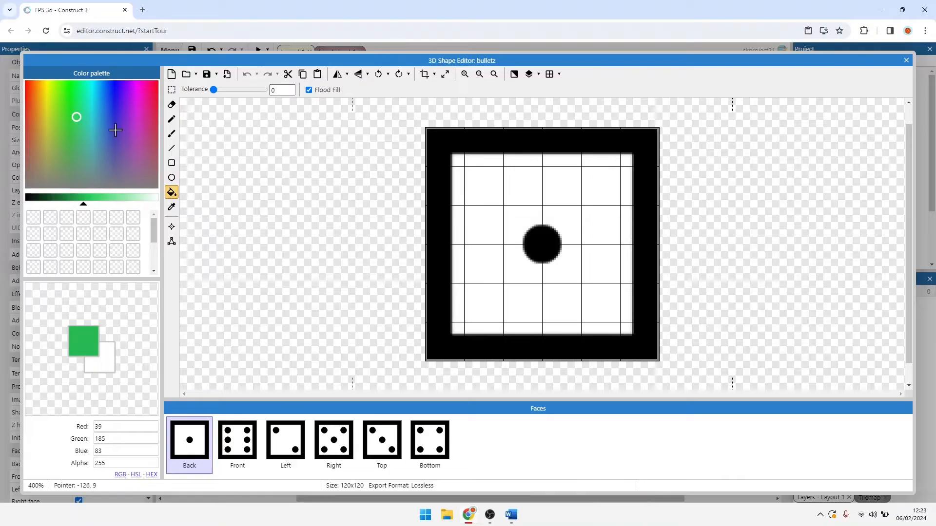
Step: Choose an orange fill colour (RGB 222, 115, 8) and fill the white areas of the Back, Front and Left faces
drag(84, 122, 43, 88)
drag(83, 204, 86, 204)
drag(39, 94, 36, 88)
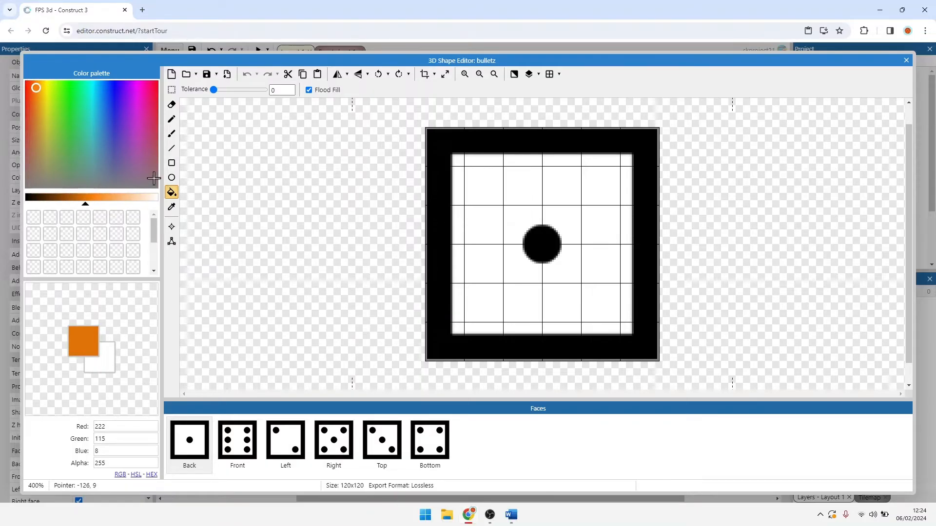
click(480, 227)
click(238, 441)
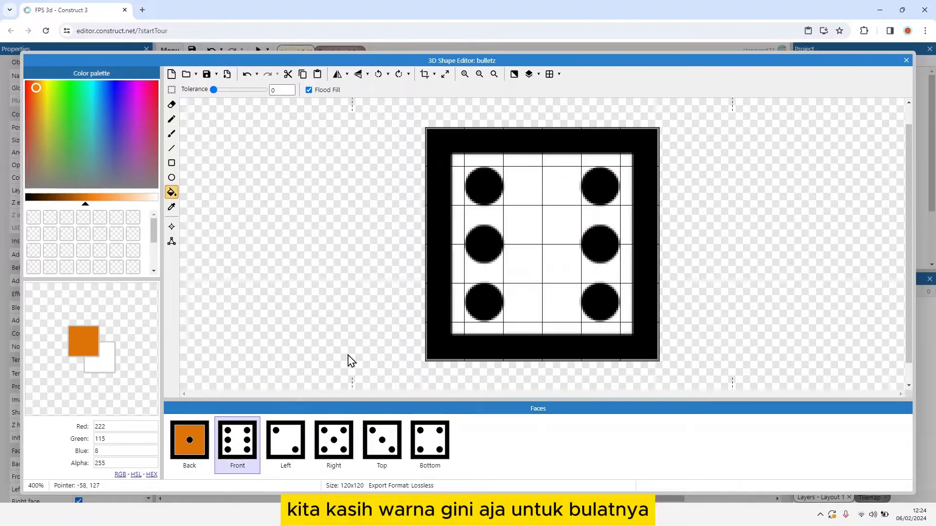
click(522, 299)
click(285, 441)
click(476, 295)
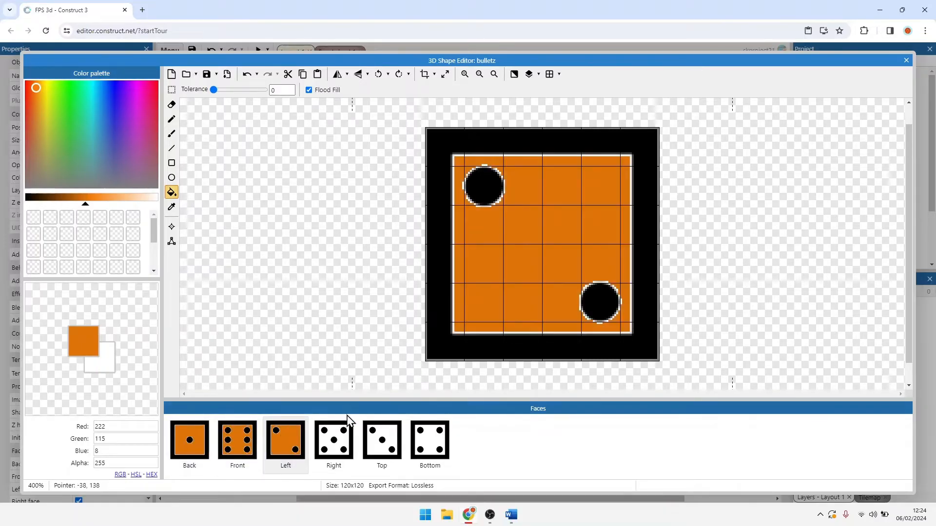
Step: Fill the white areas of the Right, Top and Bottom faces with the same orange
click(334, 442)
click(525, 290)
click(383, 438)
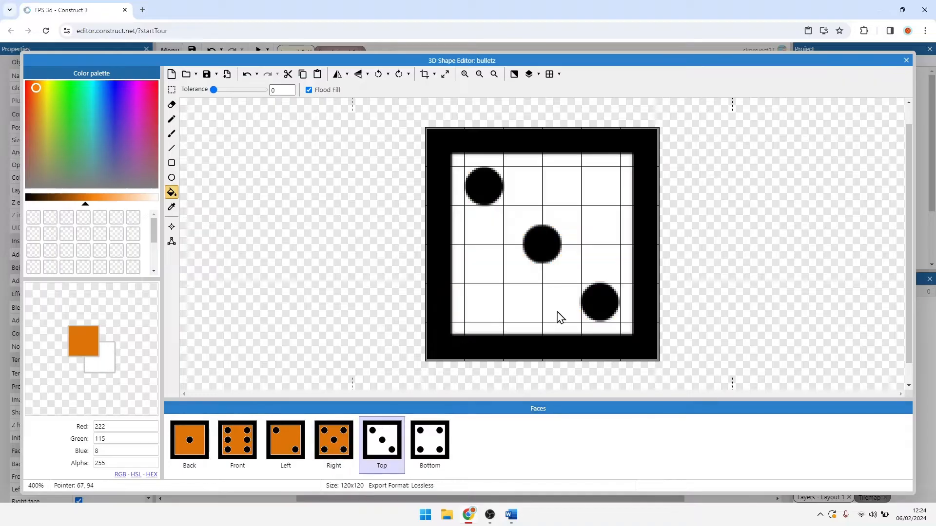
click(558, 315)
click(429, 439)
click(510, 255)
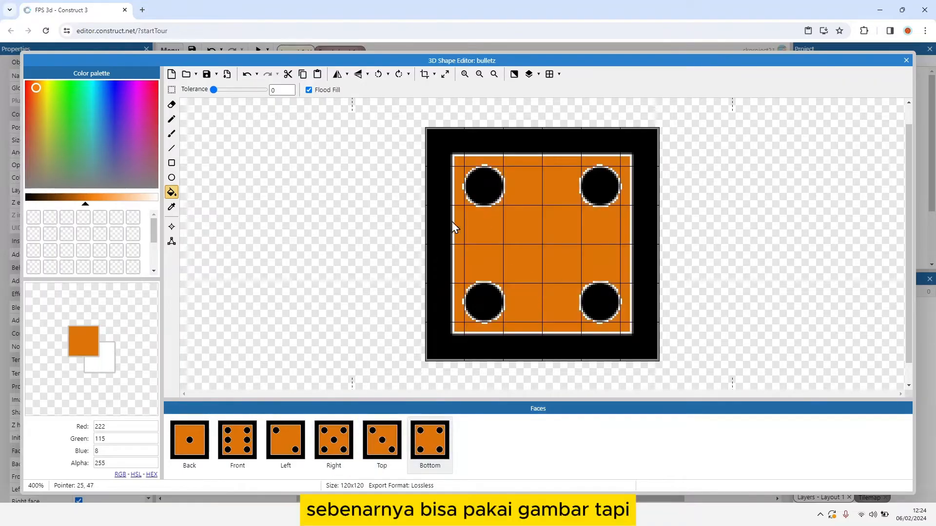
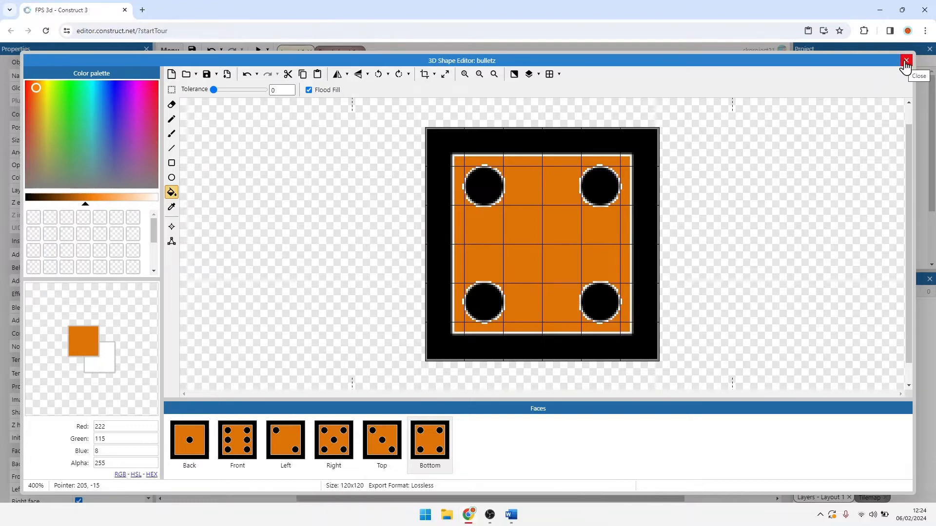
Step: Close the shape editor and add the Bullet behavior to the bulletz object
click(905, 62)
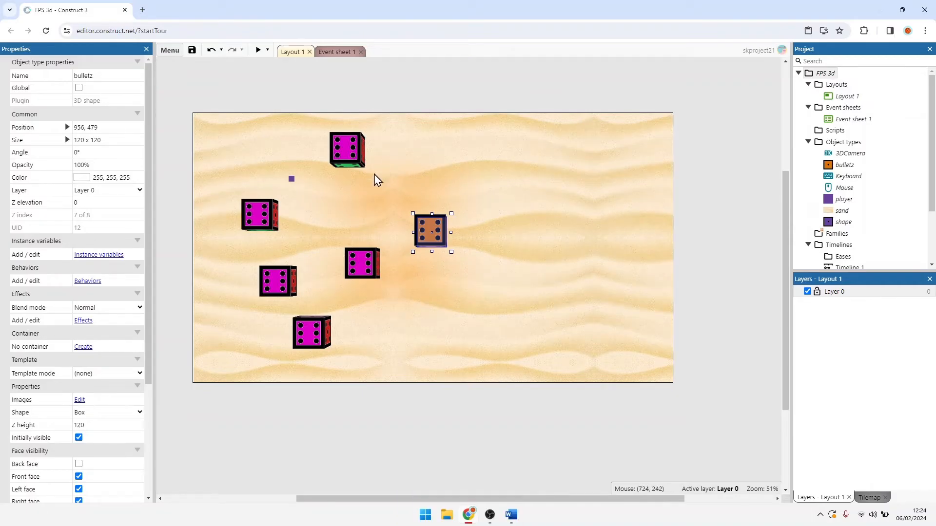
click(100, 282)
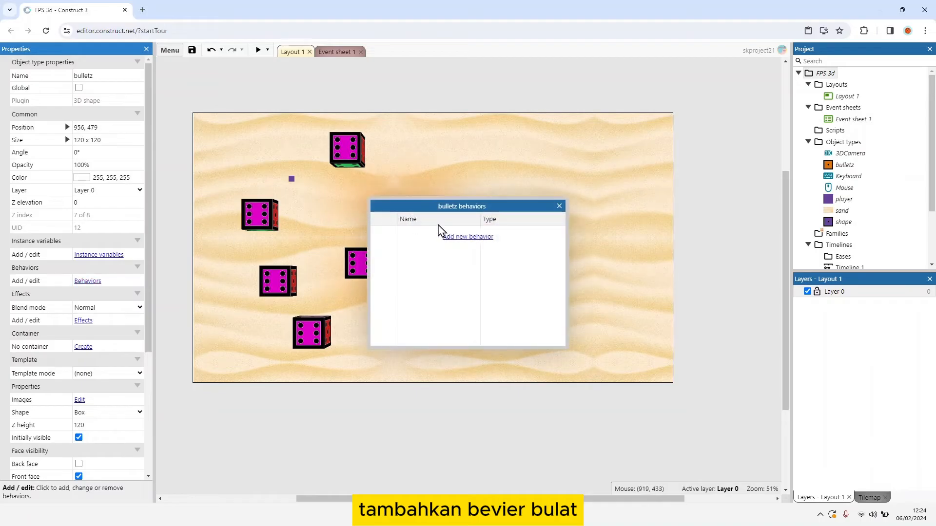
click(468, 237)
text(bul)
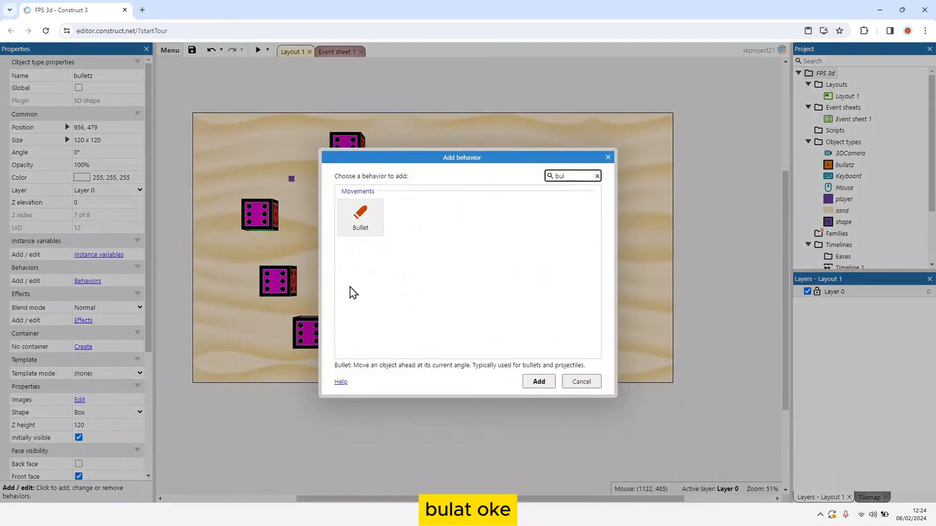
double_click(360, 216)
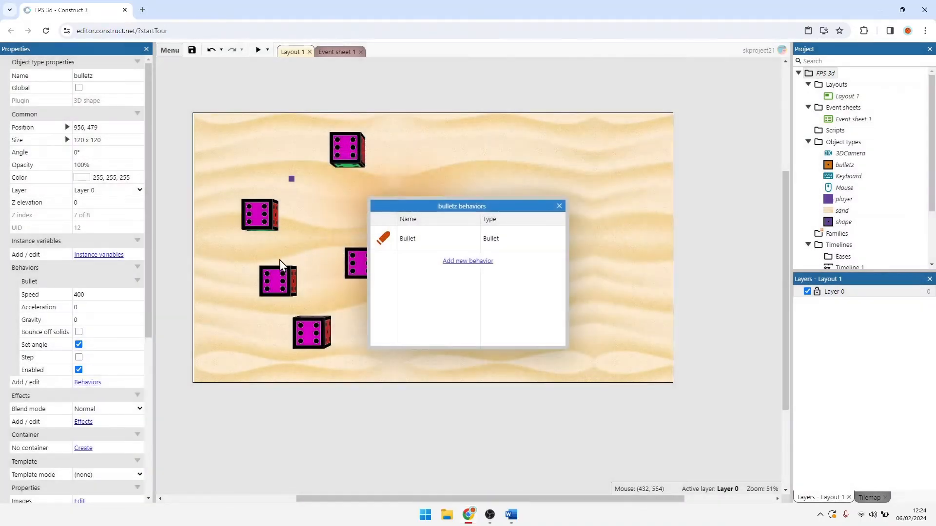
Step: Set the Bullet behavior's speed to 10, keep its gravity at 0, and close the behaviors dialog
click(122, 292)
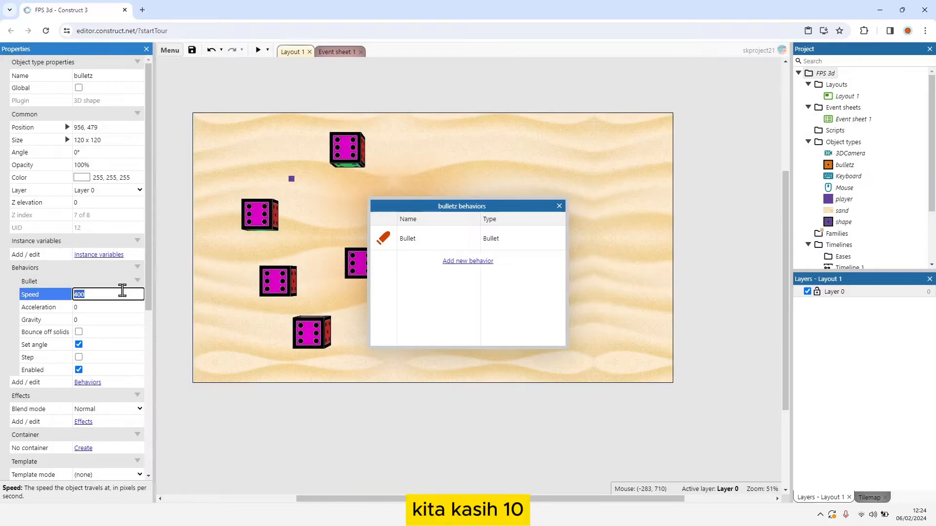
text(10)
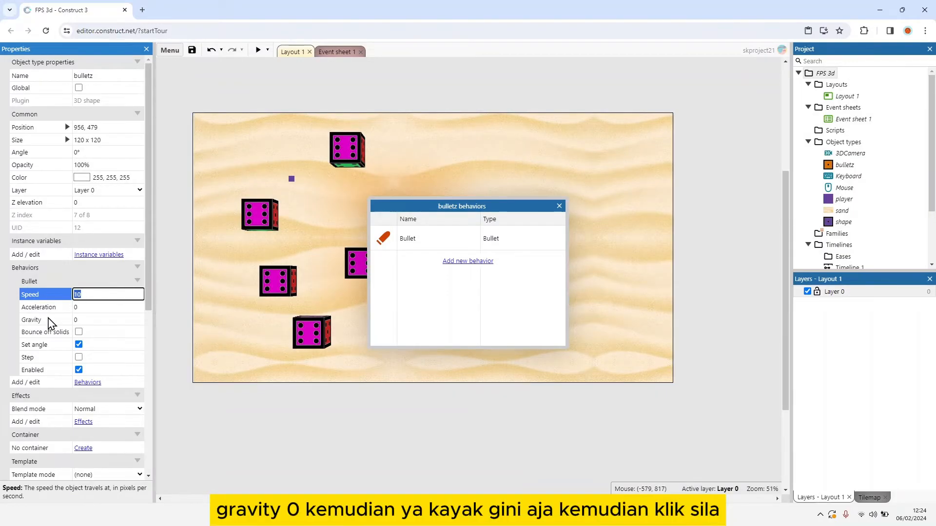
click(51, 321)
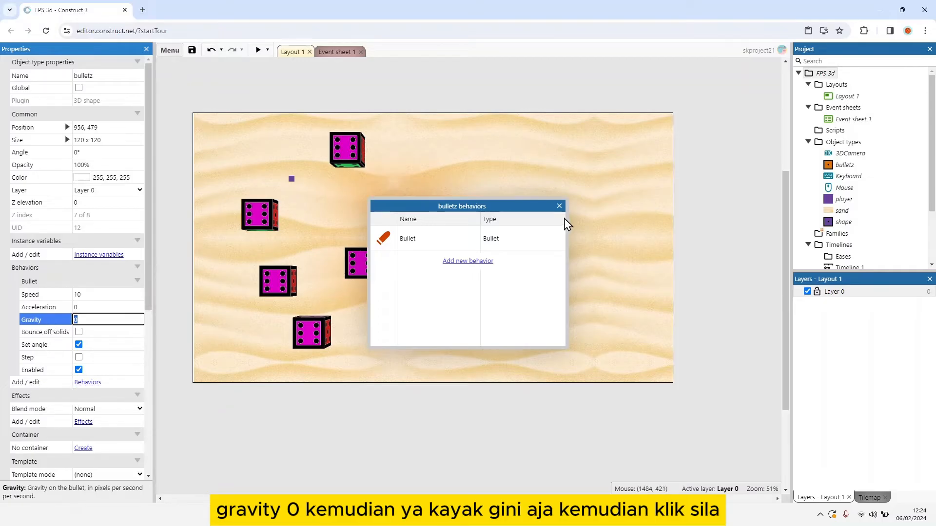
click(559, 206)
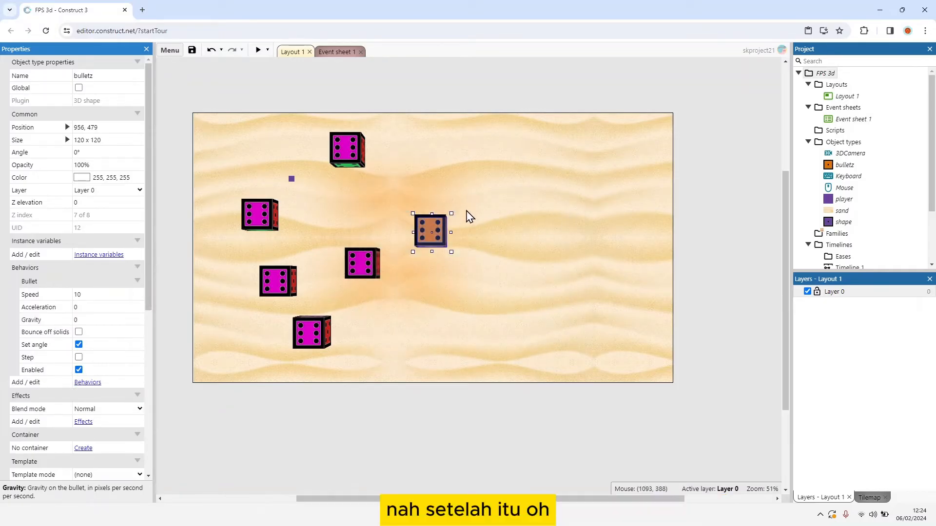
Step: Undo the last Z height and resize changes, and move bulletz above the sand area to about 888, -113
key(ctrl+z)
key(ctrl+z)
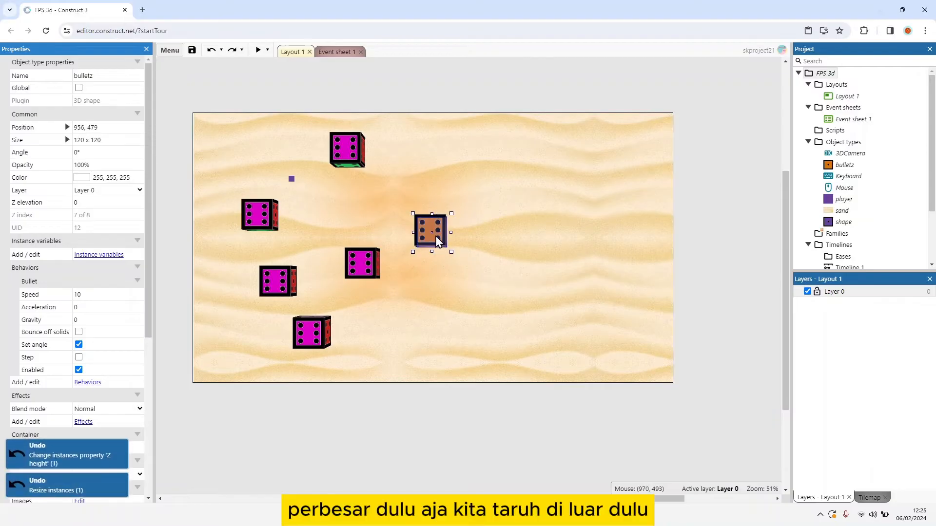
drag(436, 236, 420, 93)
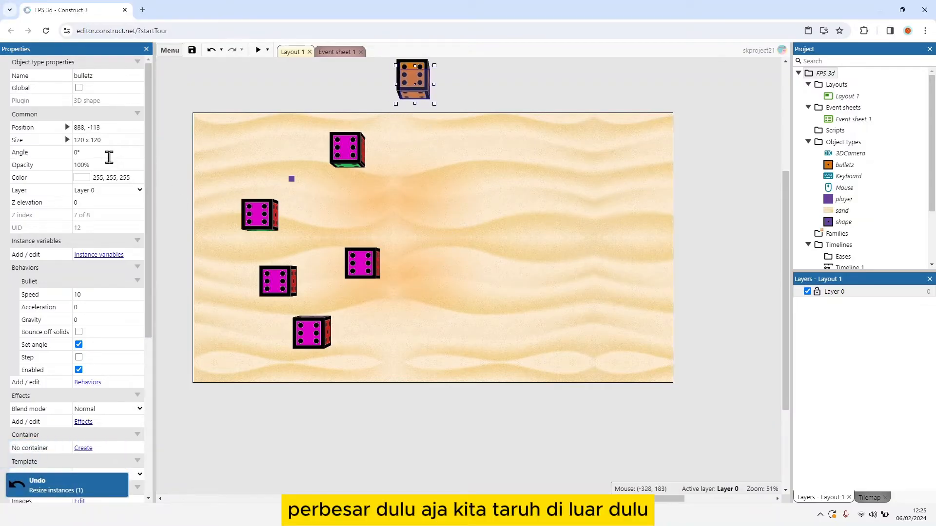
Step: Set the bulletz object's size to 5x5 and its Z height to 5
click(111, 141)
text(5x5)
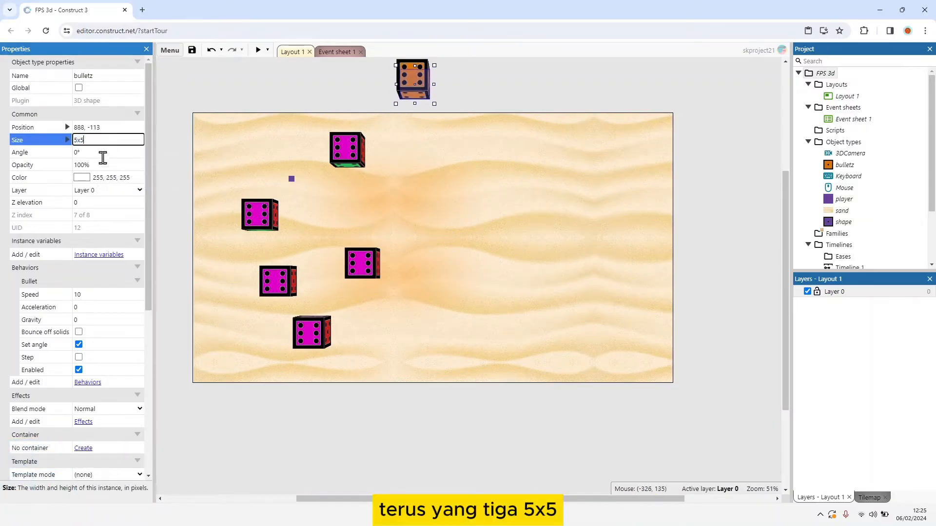
key(Return)
scroll(73, 292, down, 3)
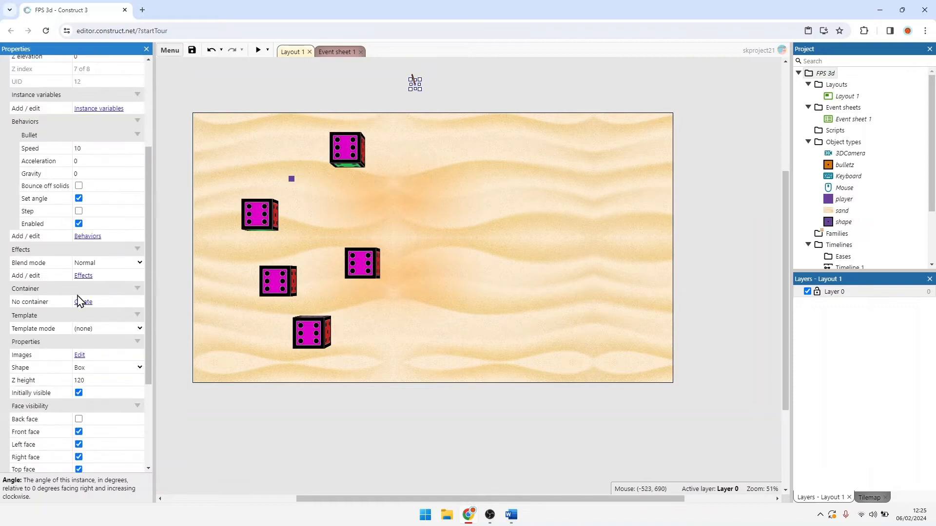
click(94, 380)
text(5)
click(49, 318)
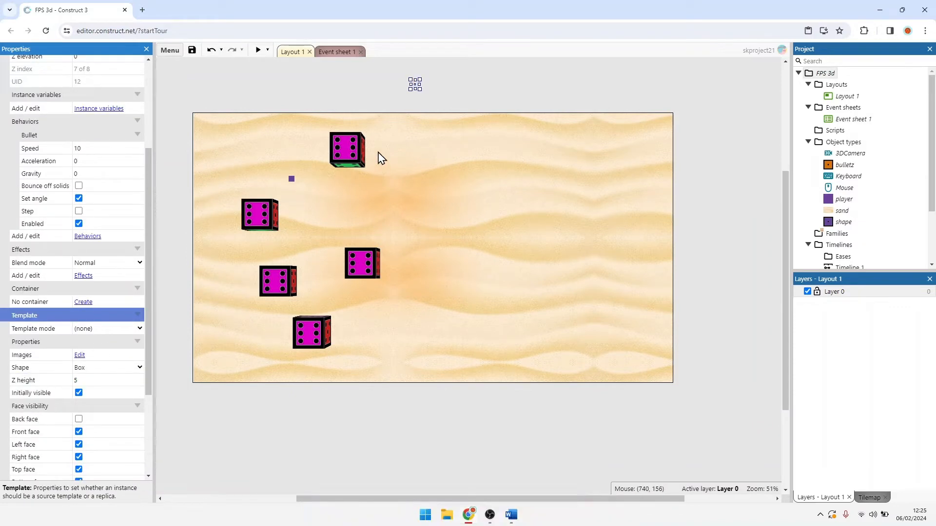
Step: Add a number instance variable named zAxis with initial value 0 to bulletz
scroll(104, 244, up, 2)
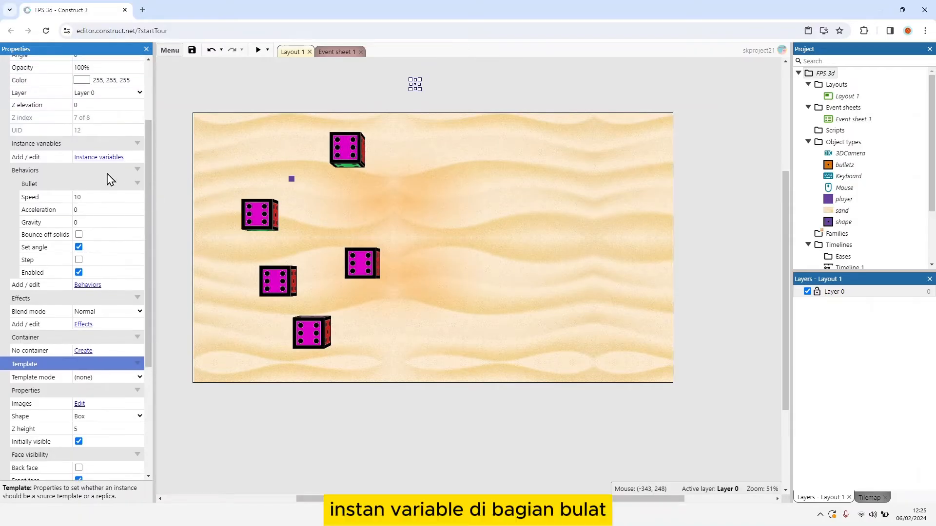
click(103, 161)
click(438, 238)
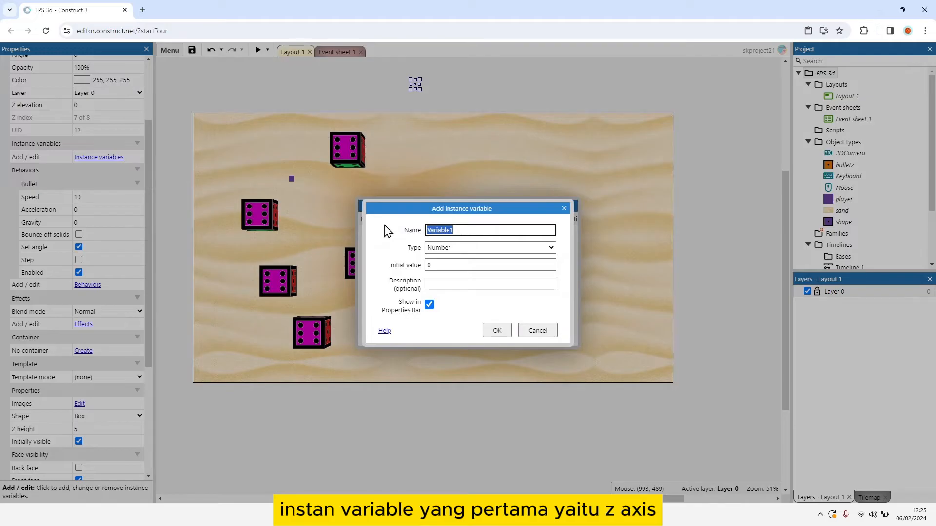
text(zAxis)
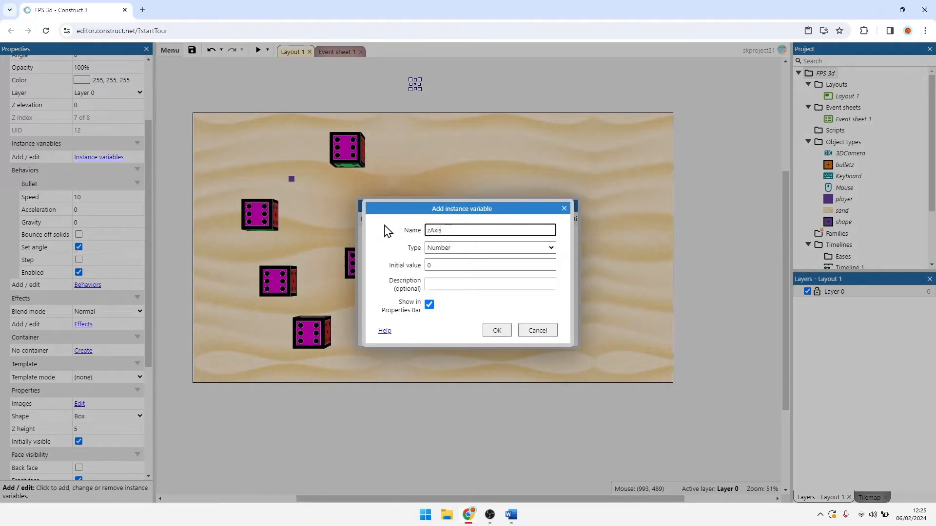
key(Return)
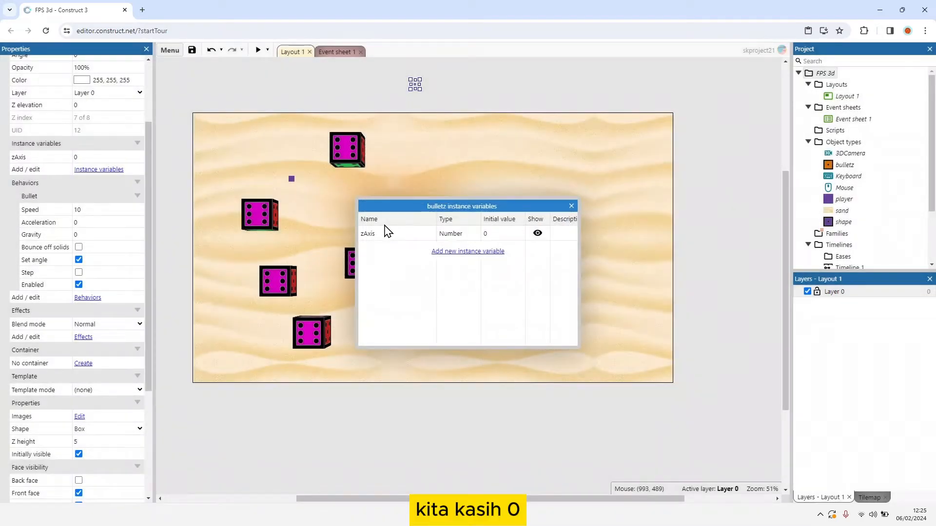
Step: Add a second number instance variable named speed with initial value 10 to bulletz, and close the instance variables dialog
click(441, 252)
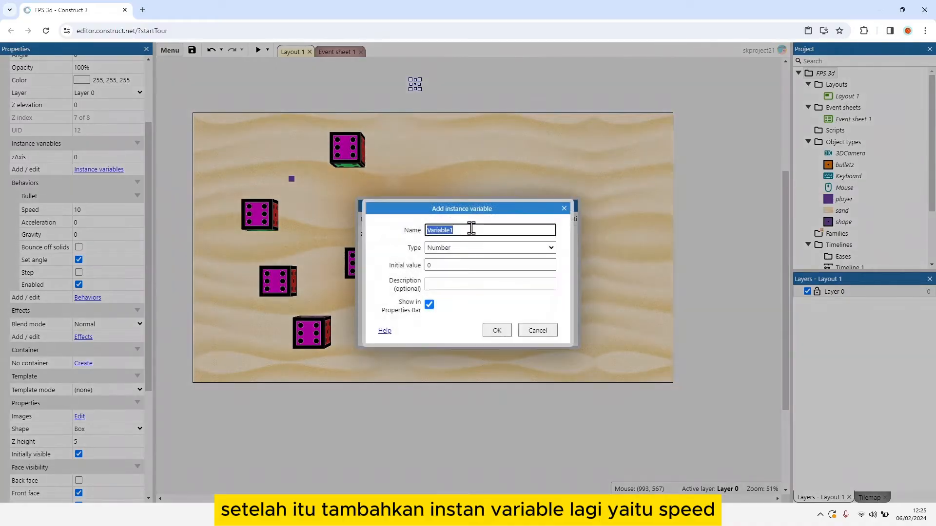
text(speed)
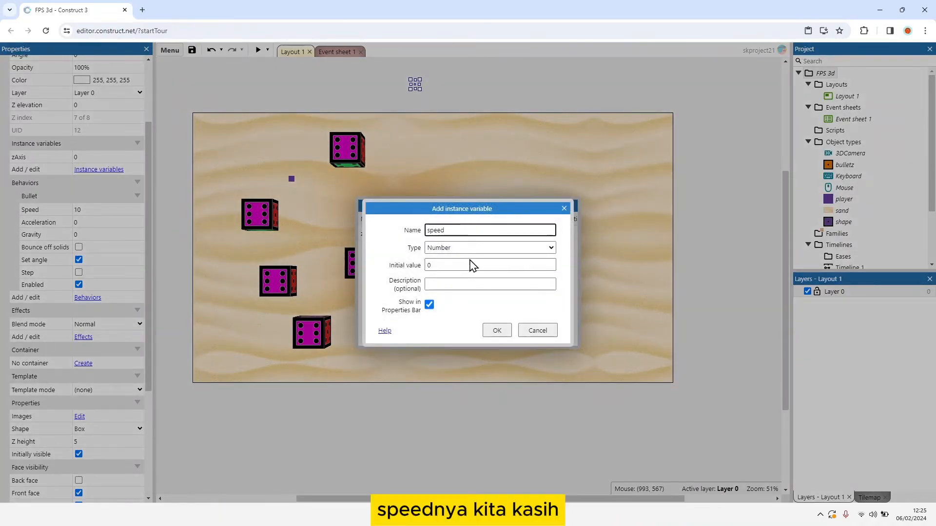
click(443, 266)
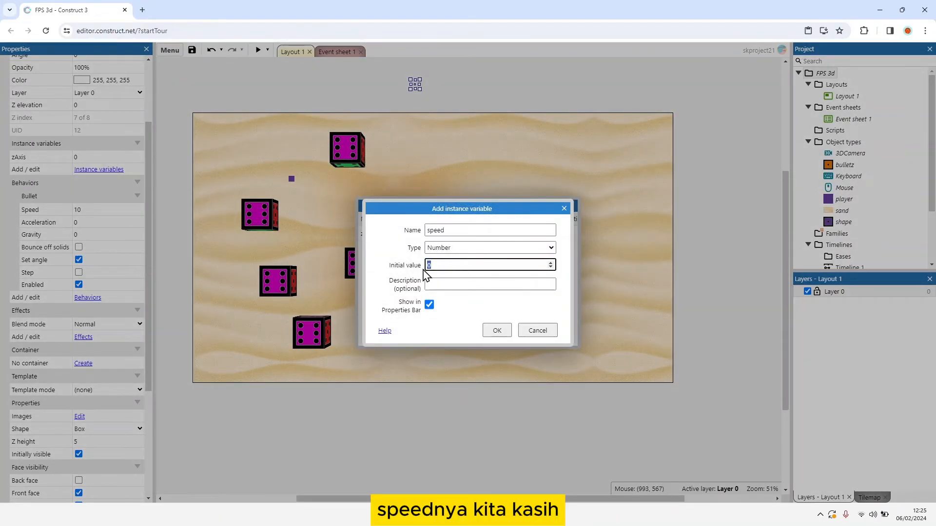
text(10)
key(Return)
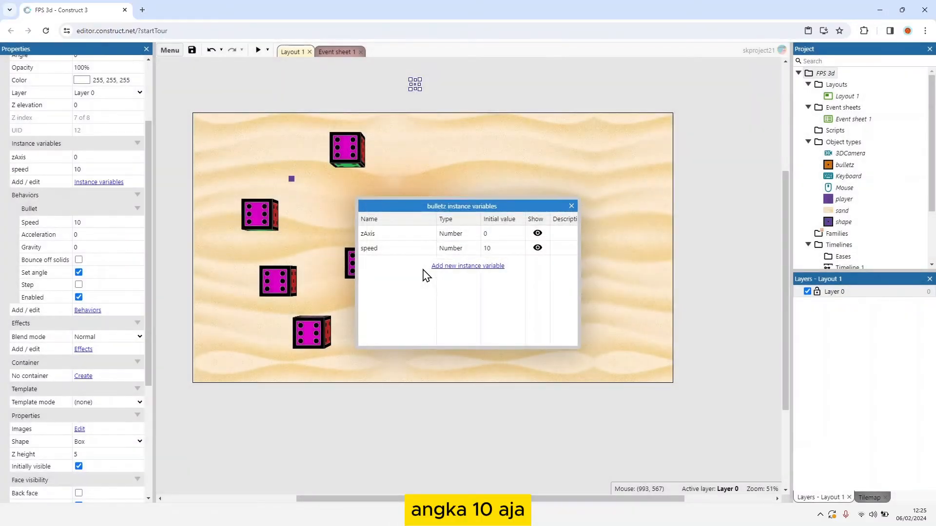
click(572, 206)
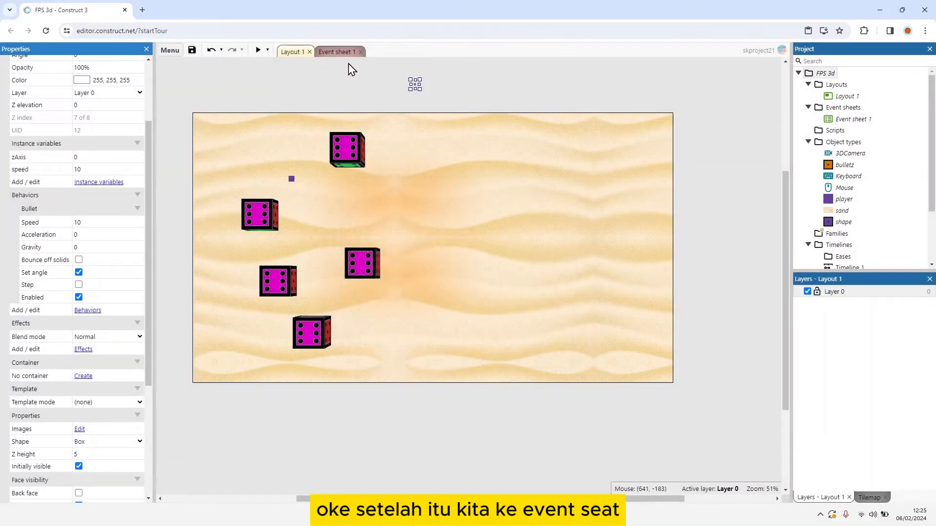
Step: Add a new group named Gun and Bullet below the Movement group in the event sheet
click(338, 52)
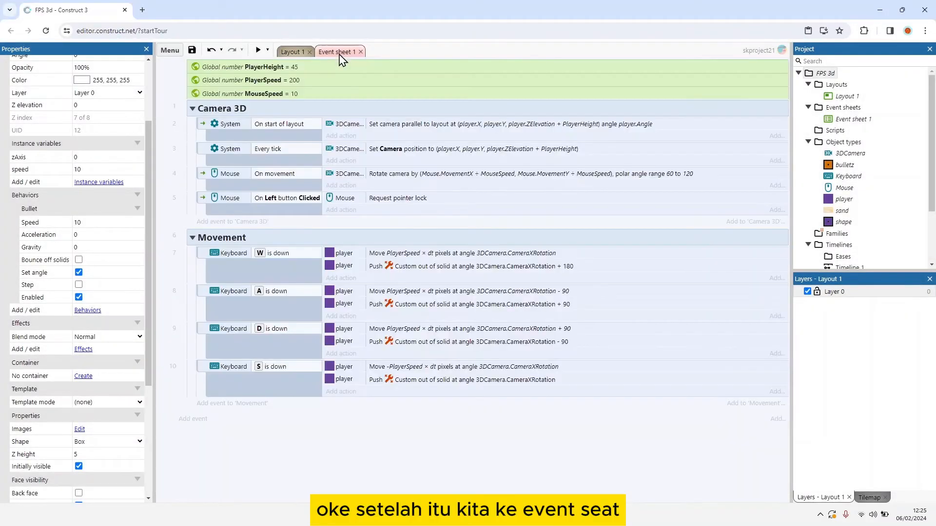
right_click(215, 431)
click(262, 384)
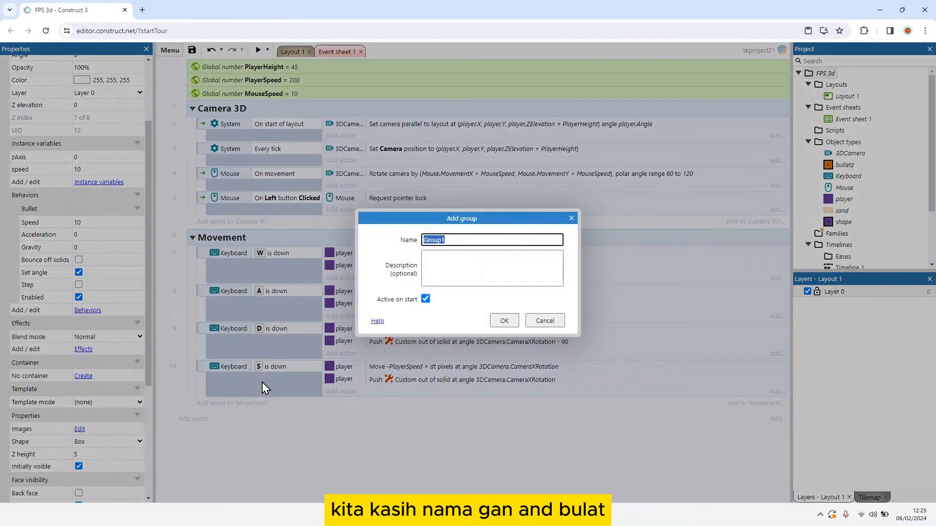
text(Gun and Bullet)
key(Return)
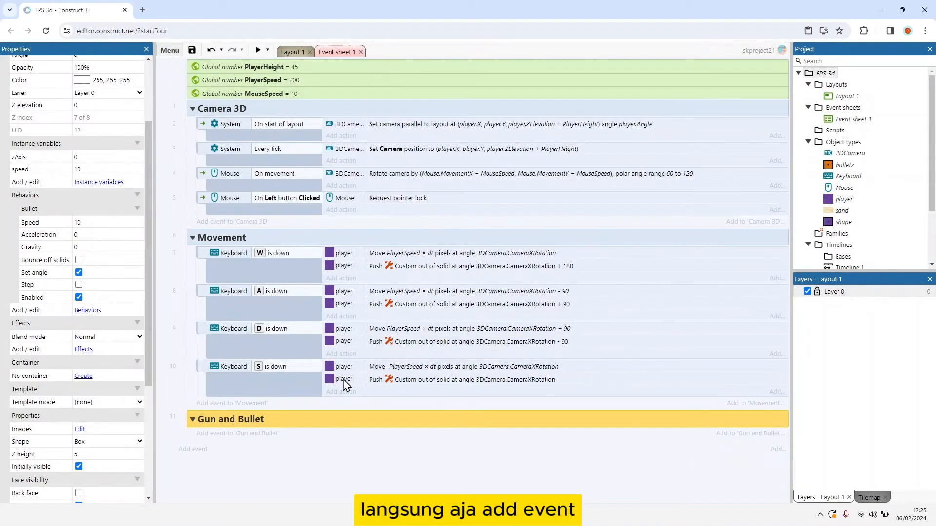
Step: Add a Mouse On click event for the left button, click type Clicked, to the Gun and Bullet group
click(225, 434)
double_click(506, 200)
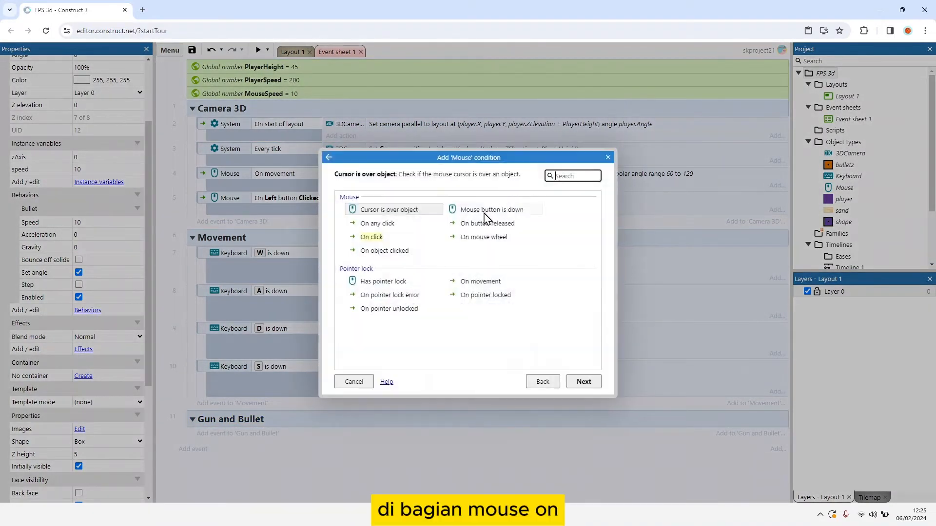
double_click(371, 237)
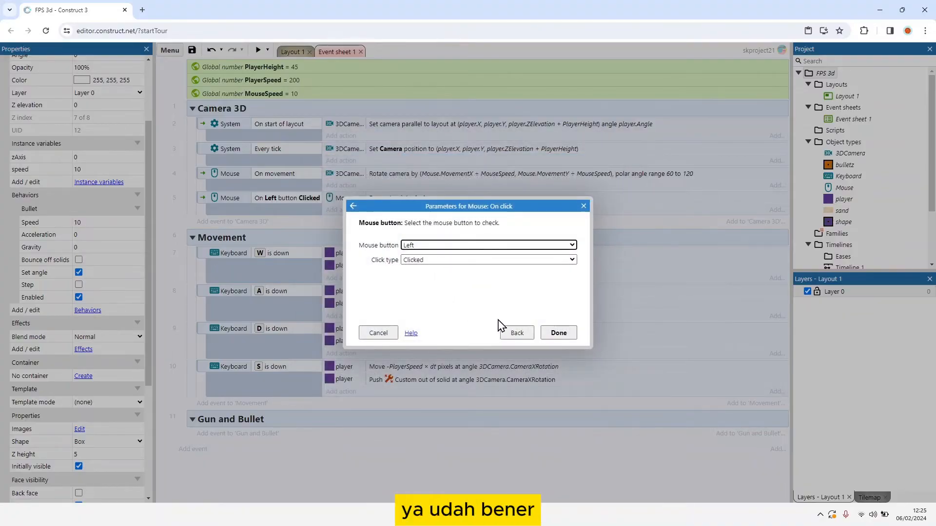
click(557, 333)
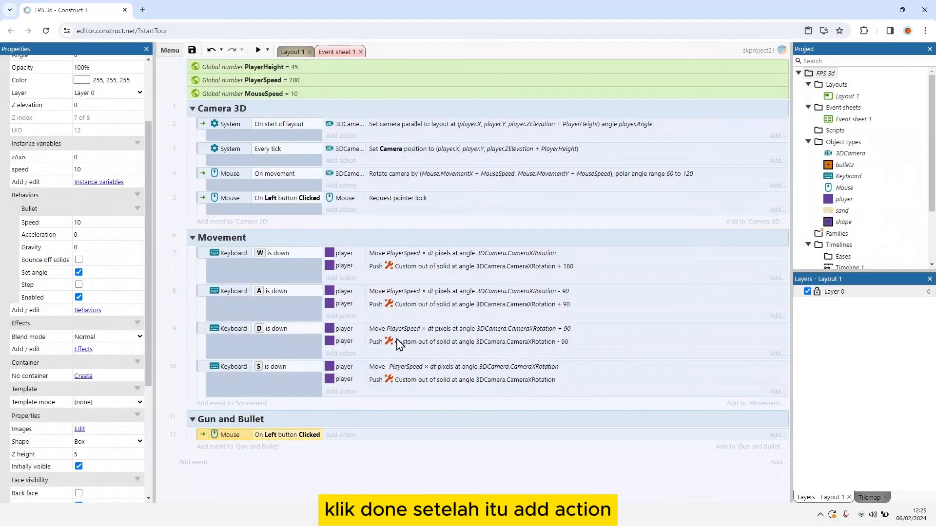
Step: Add a player action to the new left-click event that spawns bulletz on layer 0 at image point 0
click(342, 435)
double_click(556, 207)
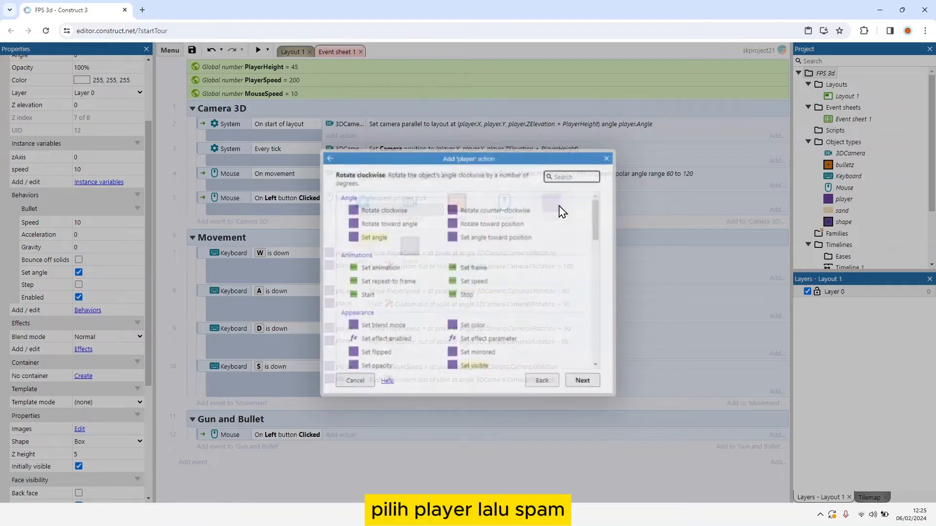
text(spaw)
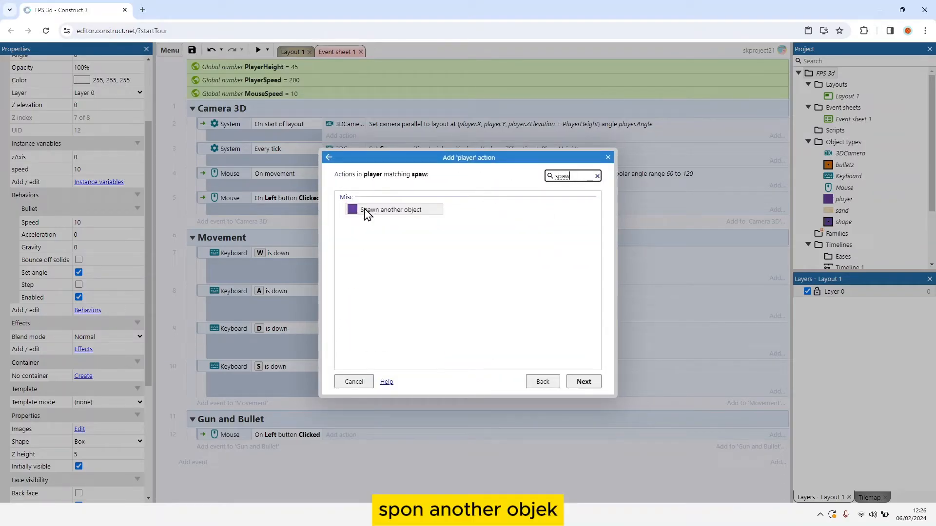
double_click(367, 213)
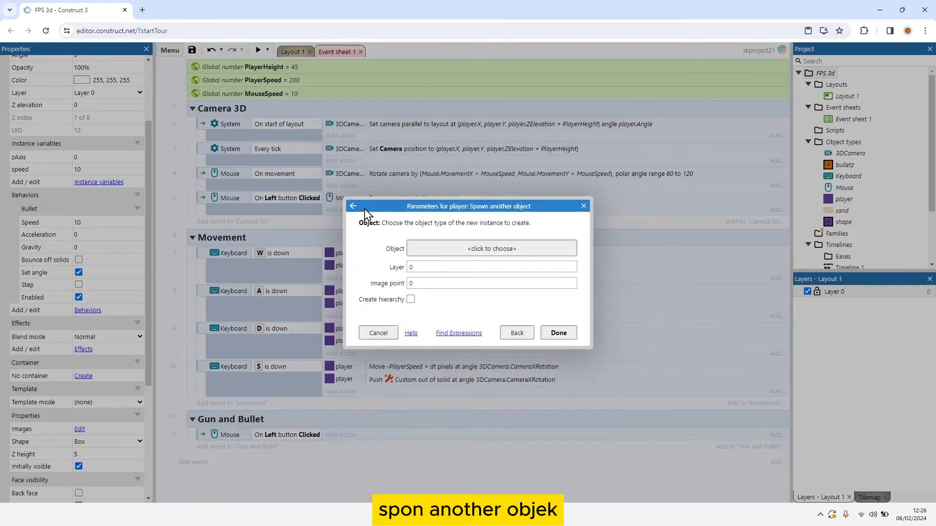
click(449, 249)
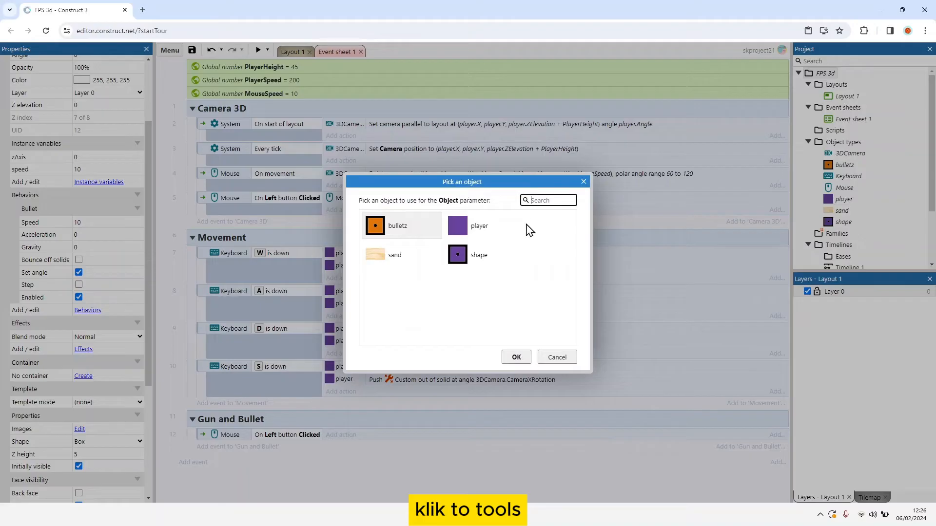
double_click(404, 226)
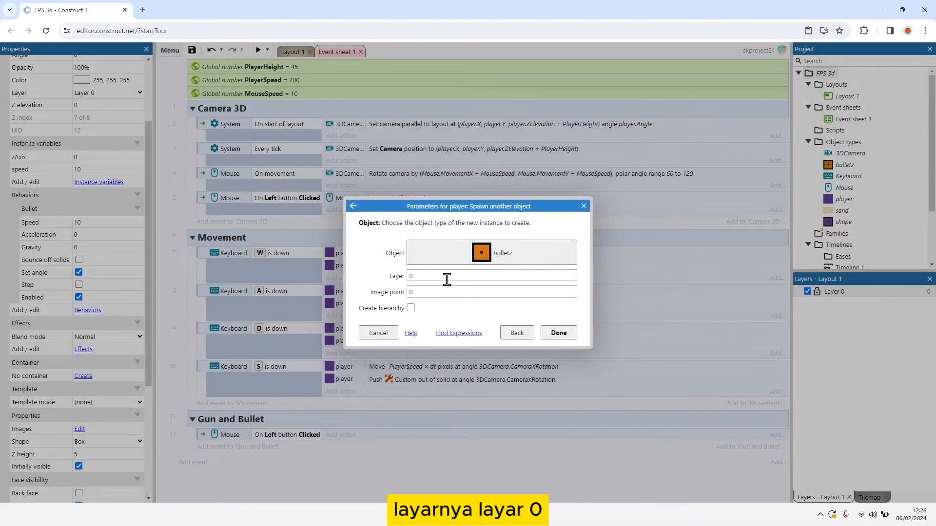
click(558, 333)
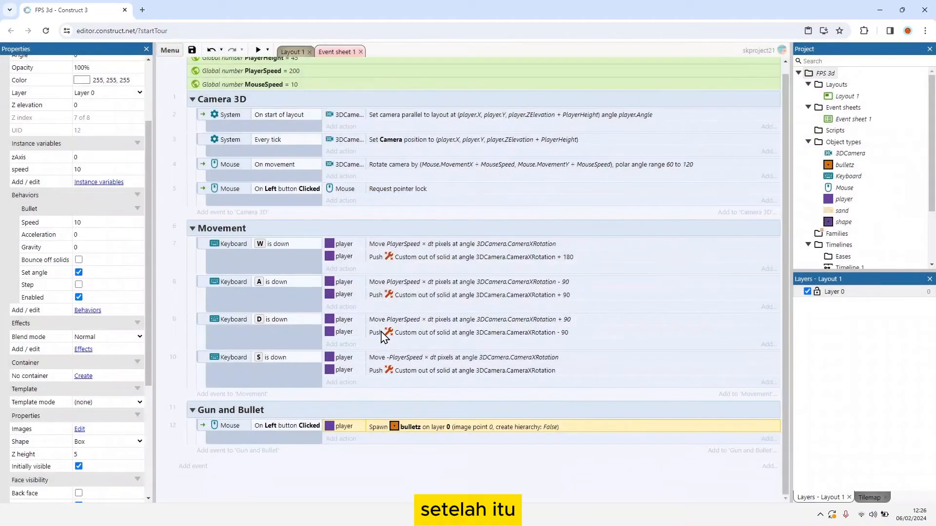
Step: Add a bulletz action to the left-click shooting event that sets its Z elevation to player.ZElevation/2
click(341, 439)
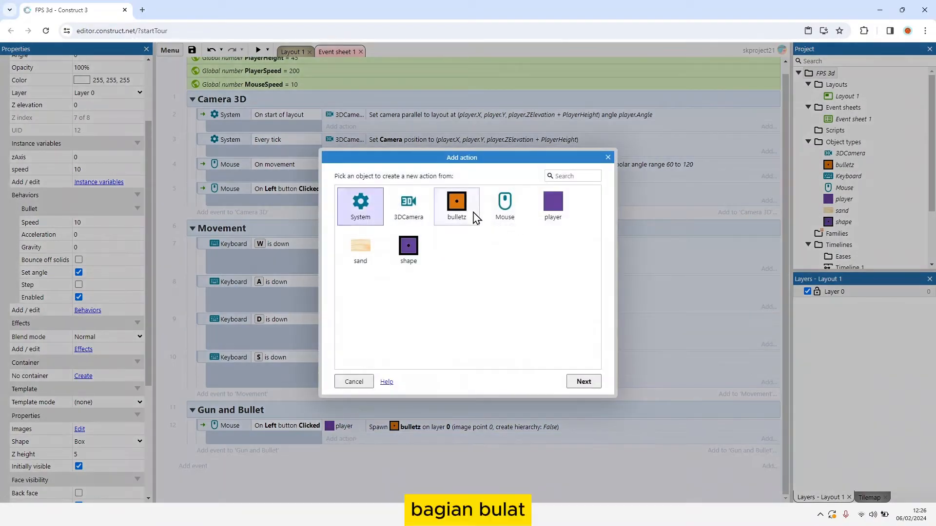
double_click(475, 215)
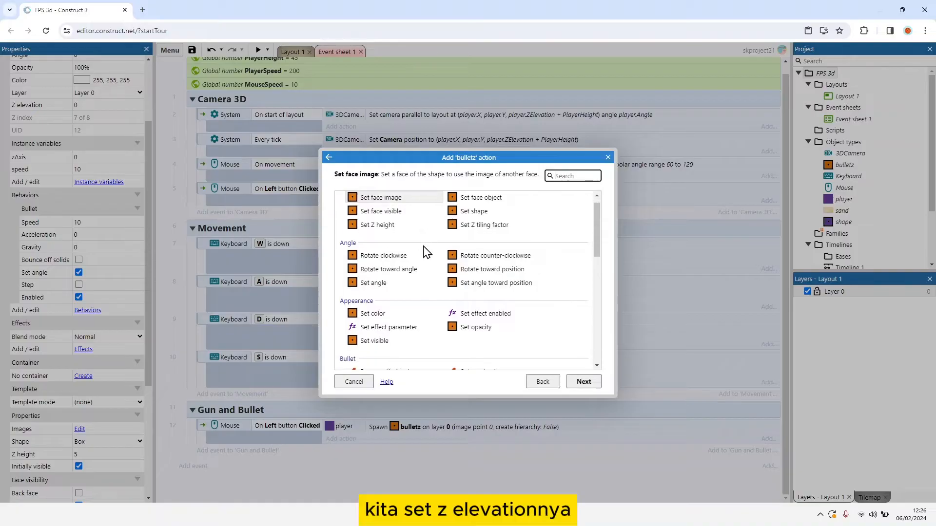
scroll(429, 244, down, 10)
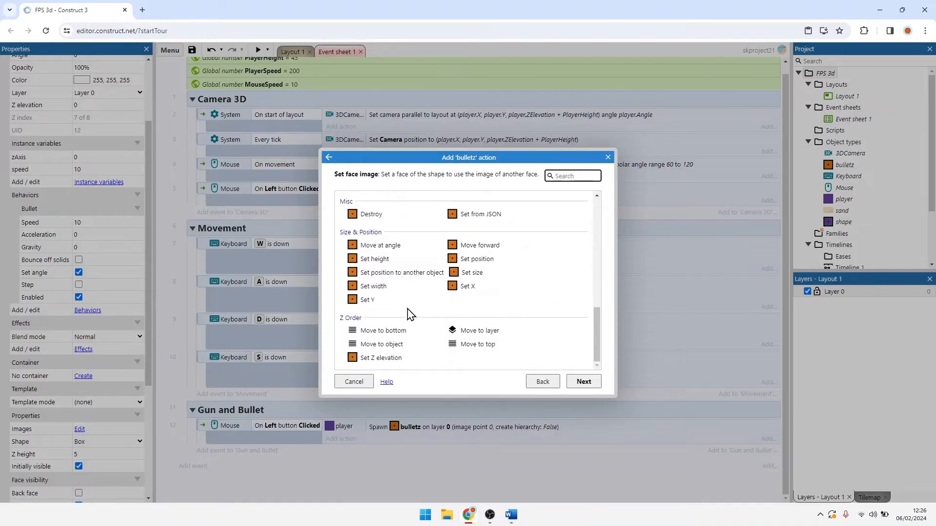
double_click(385, 358)
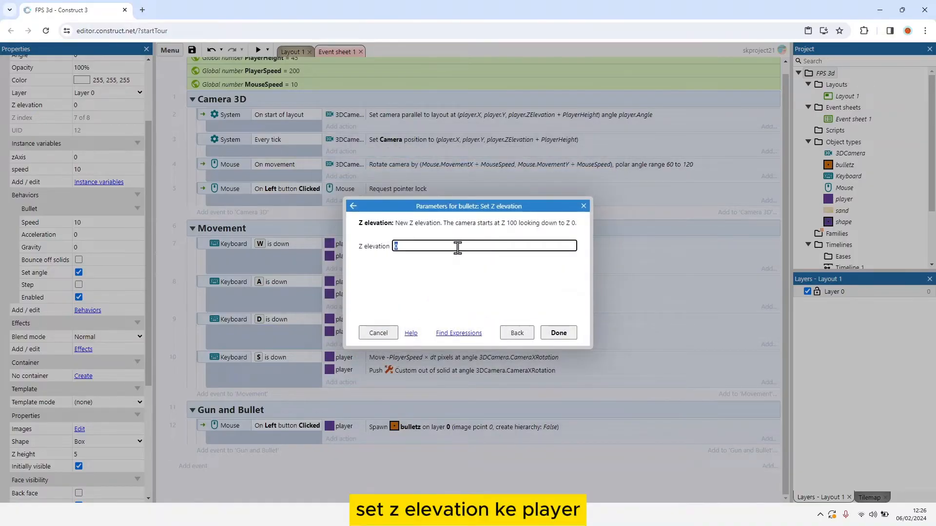
text(player.ZElevation)
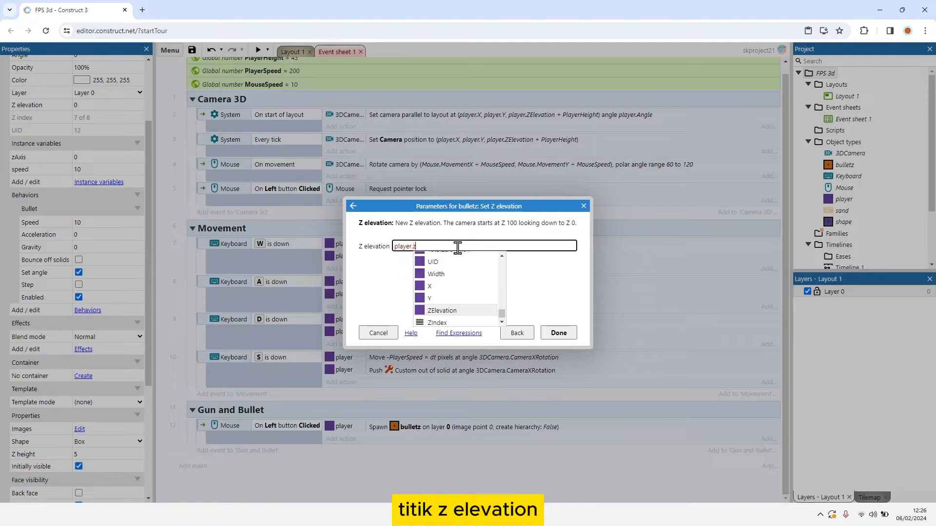
text(/2)
key(Return)
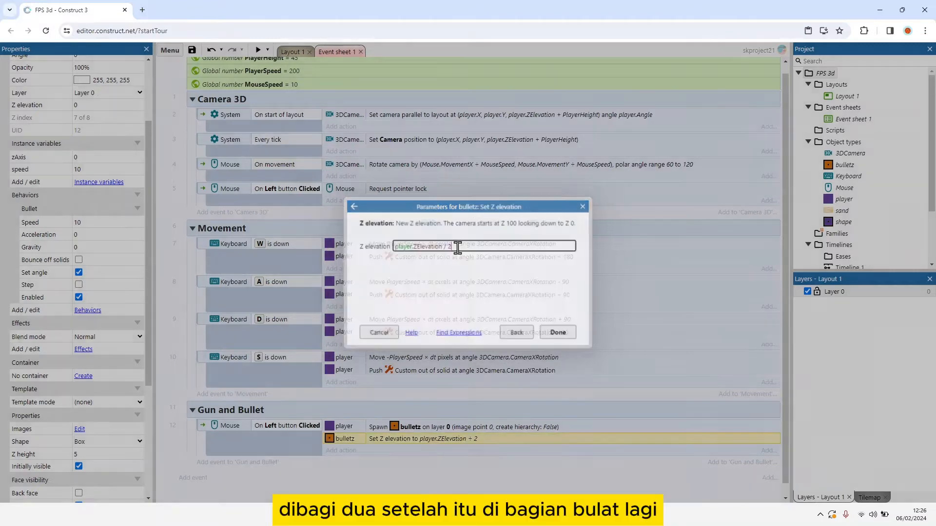
Step: Add a bulletz Set angle action to the shooting event with the angle 3DCamera.CameraXRotation
click(342, 450)
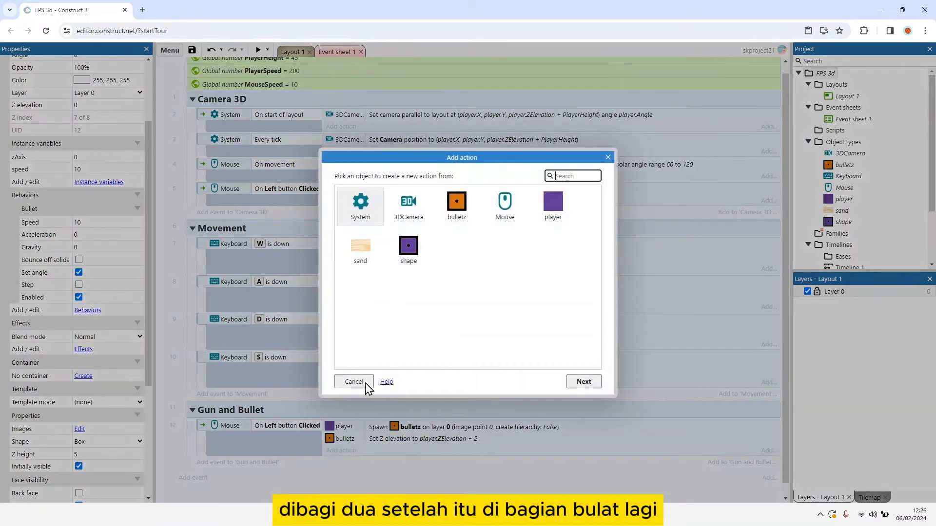
double_click(449, 215)
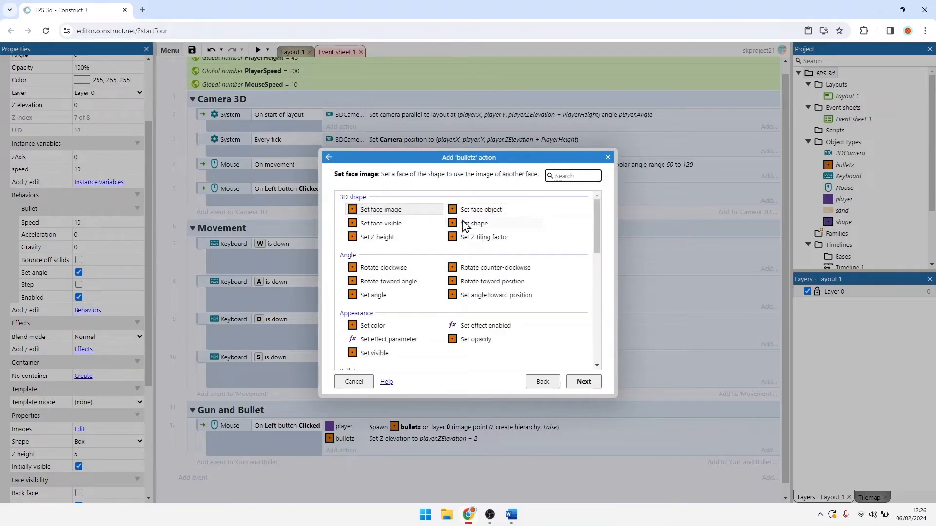
scroll(439, 238, down, 10)
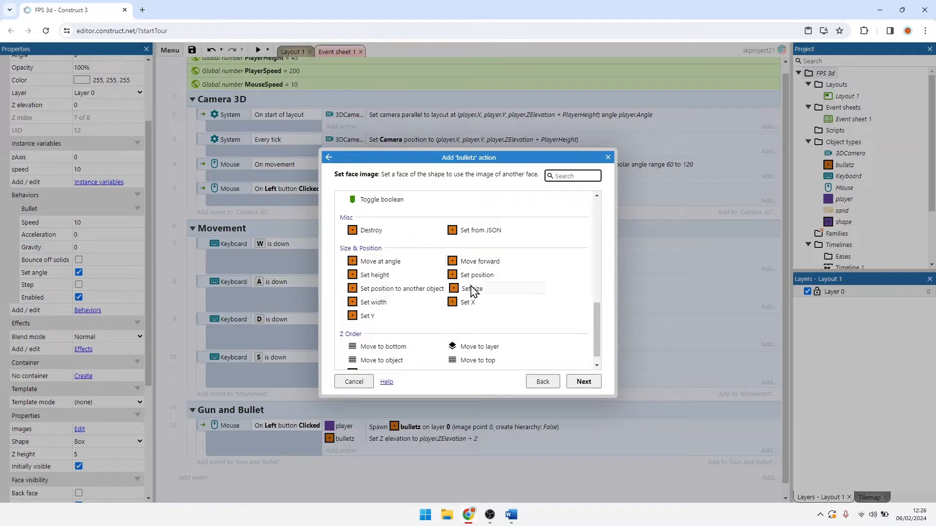
scroll(412, 298, up, 5)
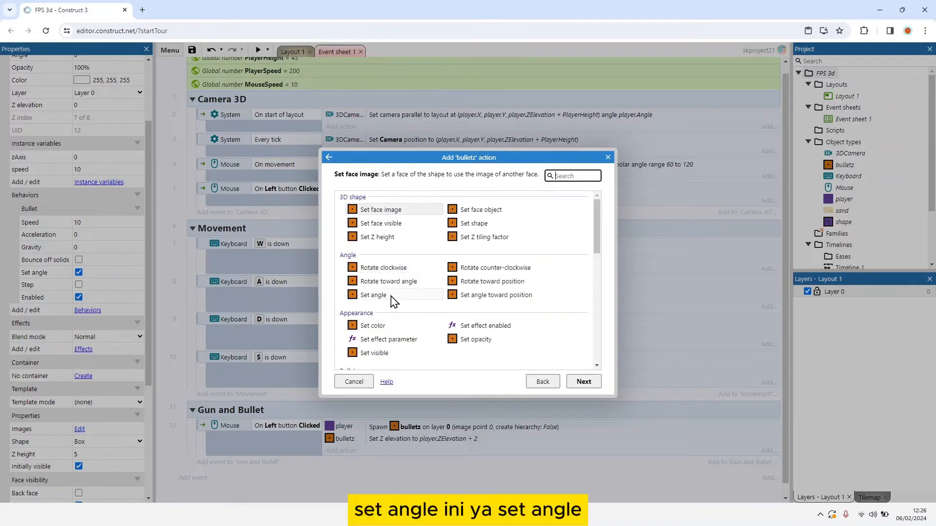
click(382, 298)
double_click(382, 296)
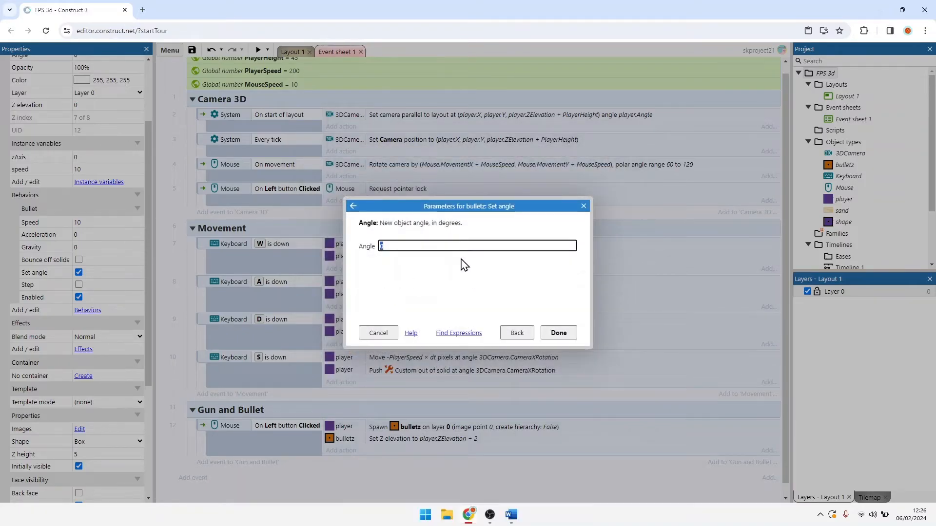
text(3DCamera.)
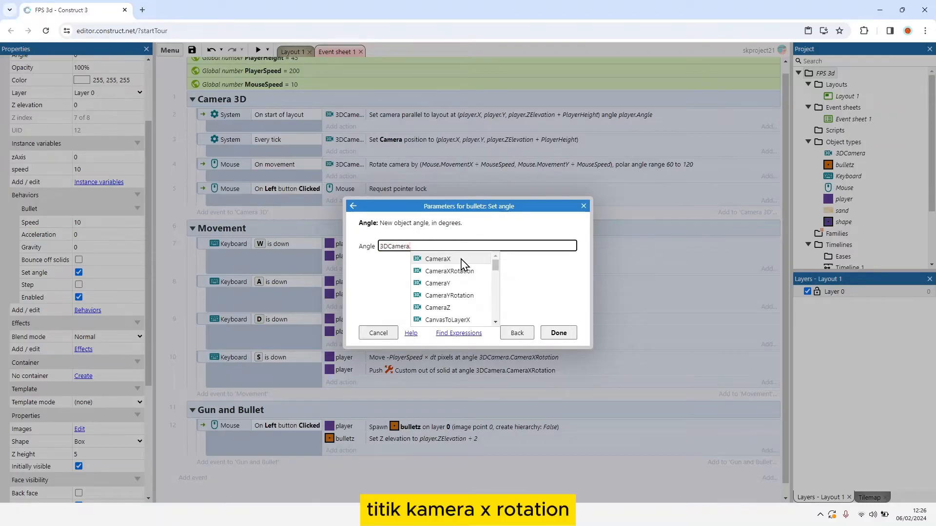
text(Cam)
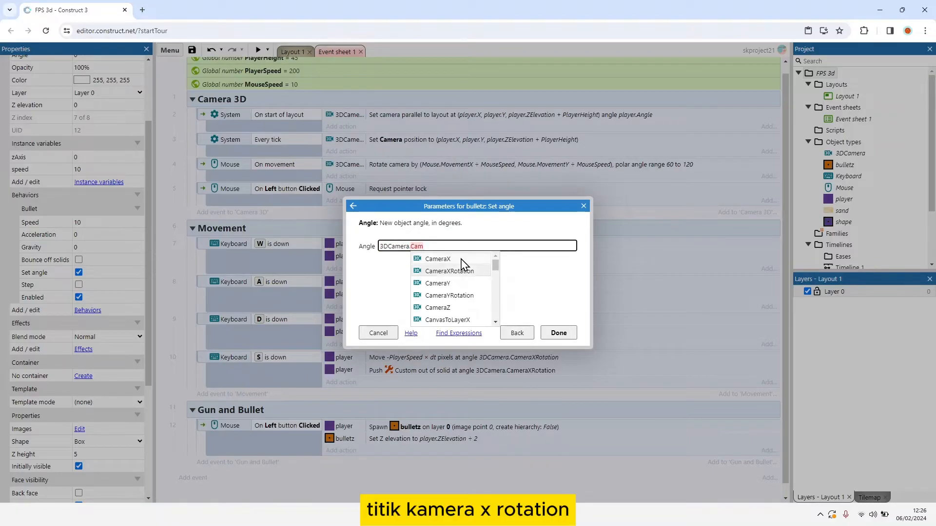
click(461, 270)
click(559, 333)
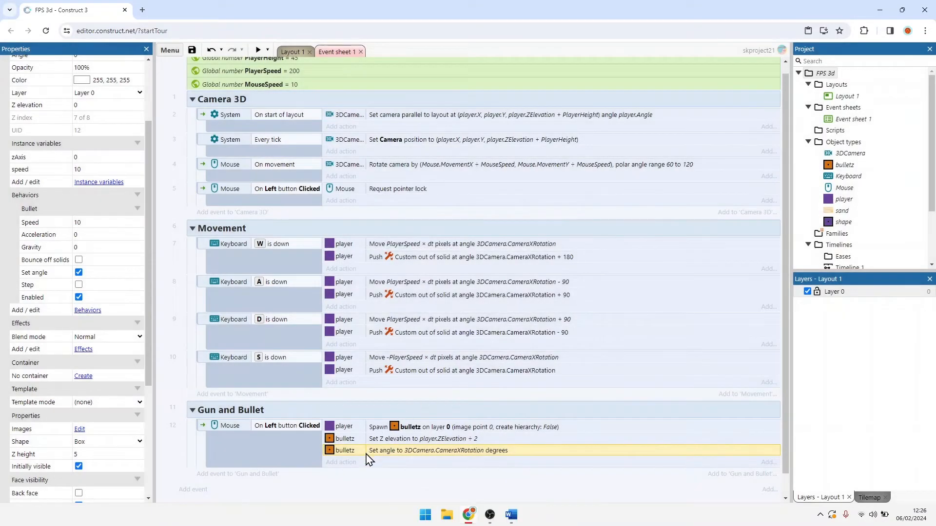
Step: Add a bulletz Set value action to the shooting event that sets zAxis to 3DCamera.CameraYRotation
click(341, 463)
double_click(456, 214)
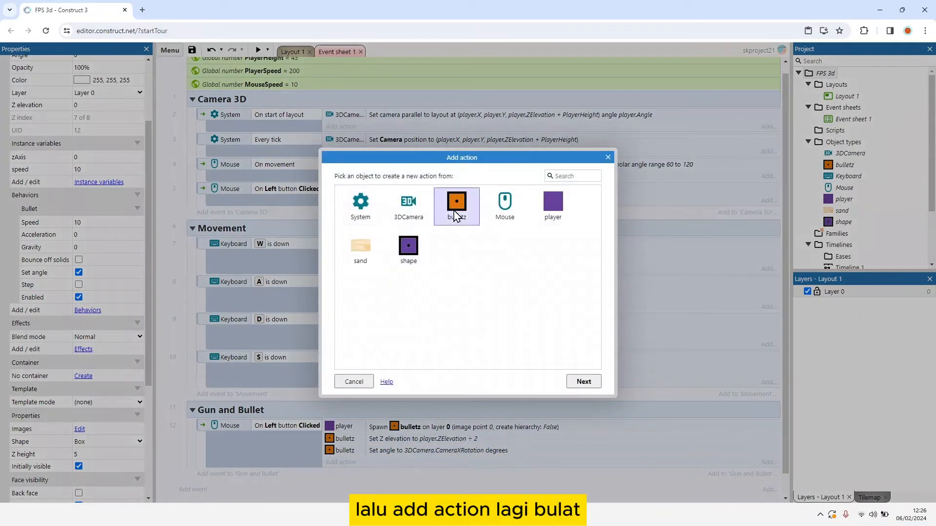
scroll(448, 239, down, 6)
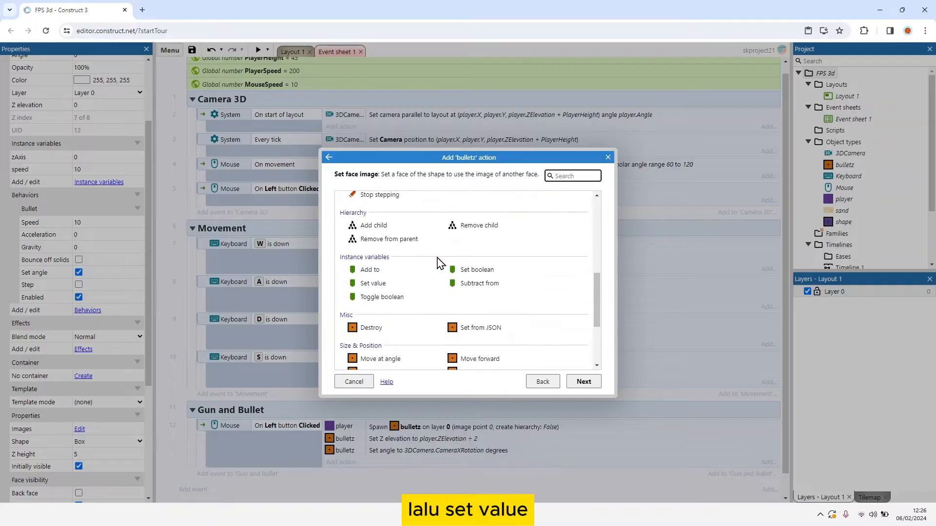
double_click(393, 284)
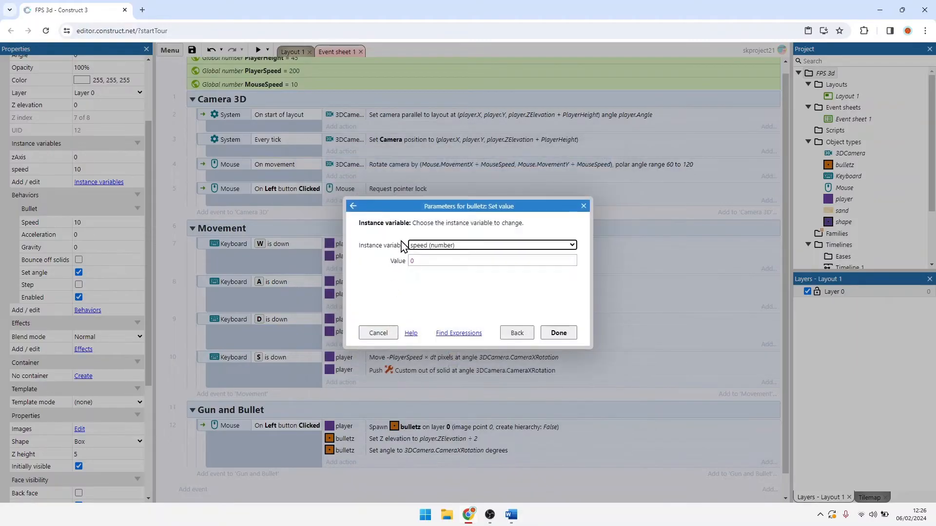
click(443, 247)
click(441, 267)
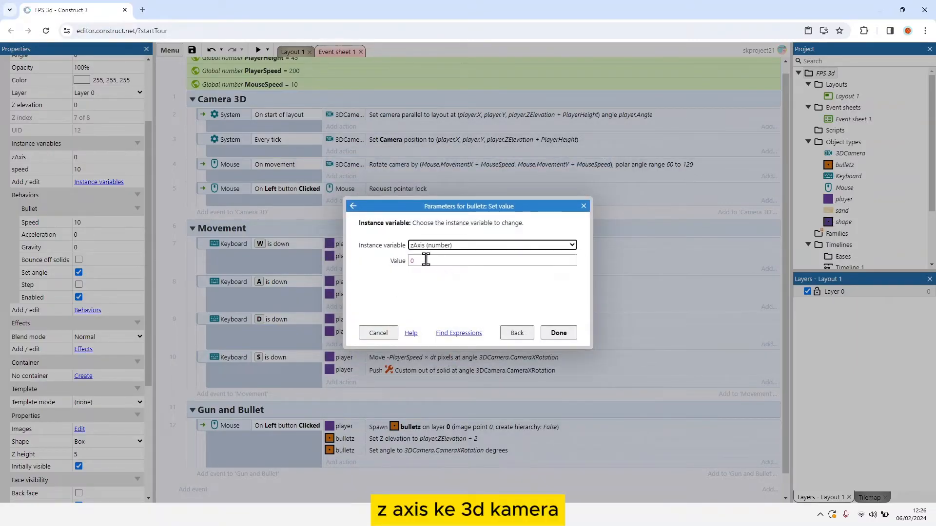
click(426, 260)
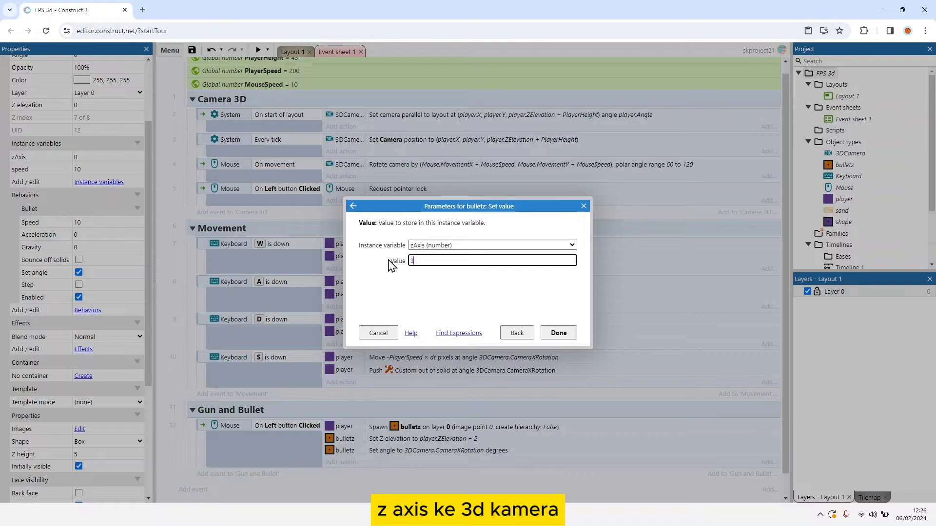
text(DCamera.)
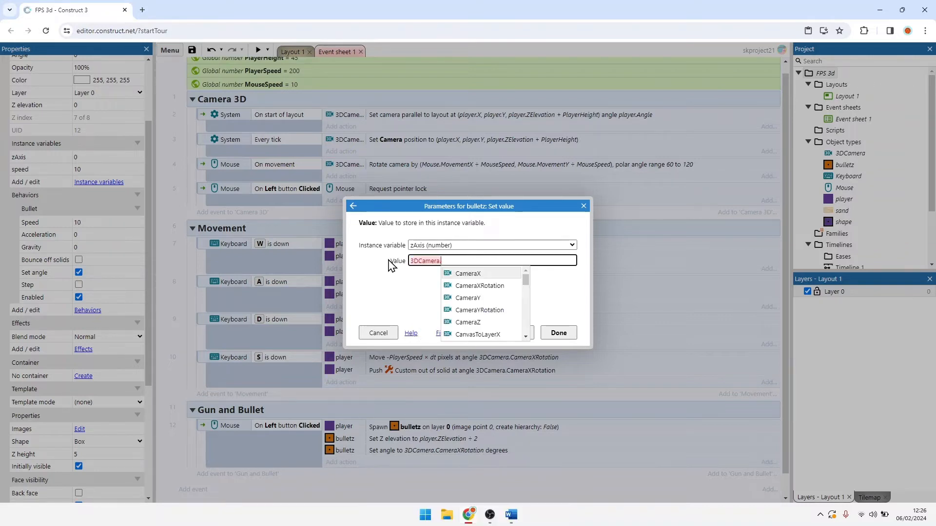
key(Down)
key(Down)
key(Return)
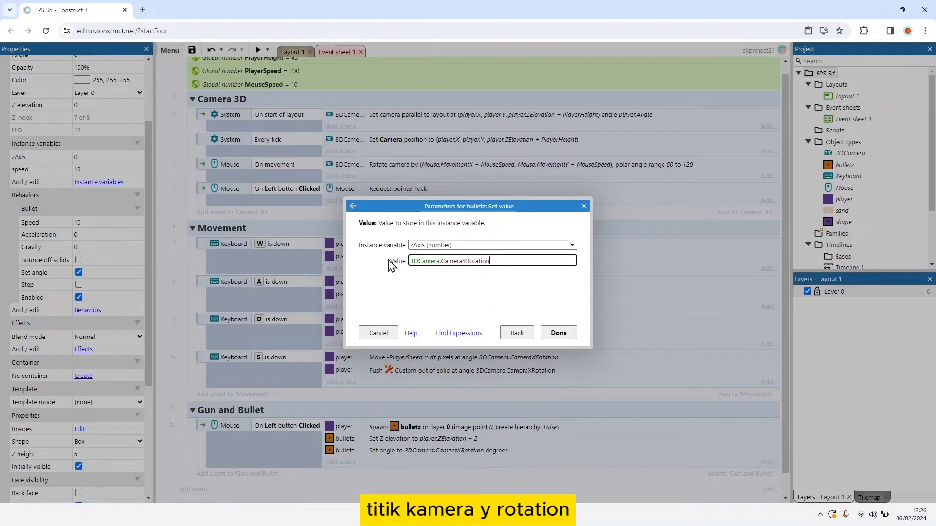
click(559, 333)
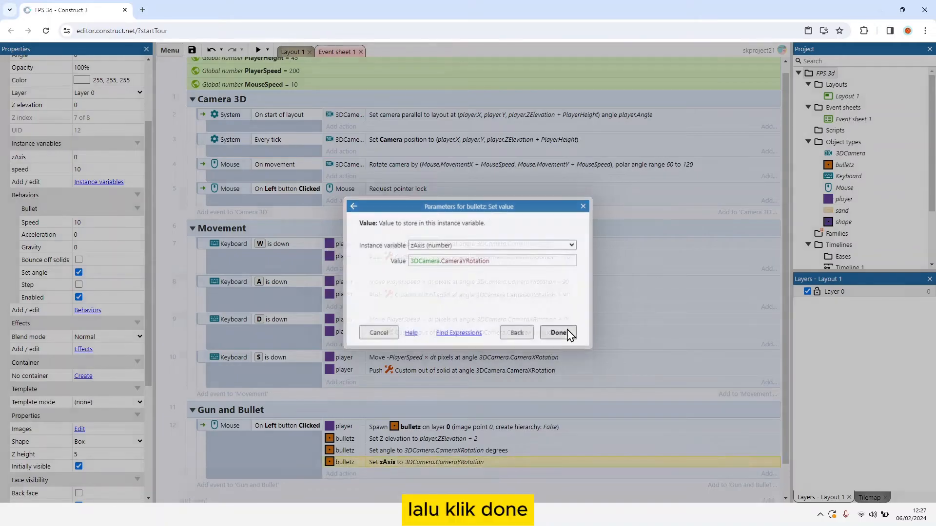
Step: Add a bulletz Set value action to the shooting event that sets speed to bulletz.Bullet.Speed
scroll(346, 431, down, 1)
click(341, 439)
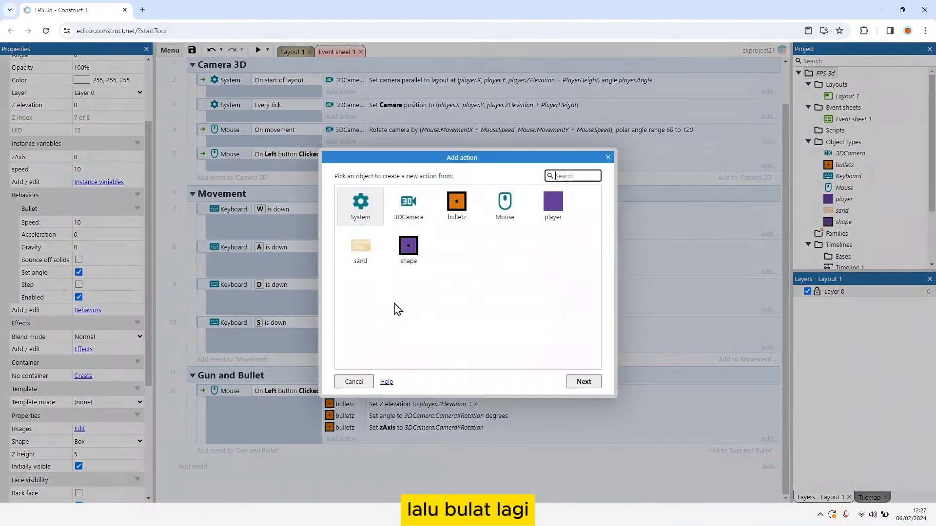
double_click(456, 204)
scroll(442, 286, down, 3)
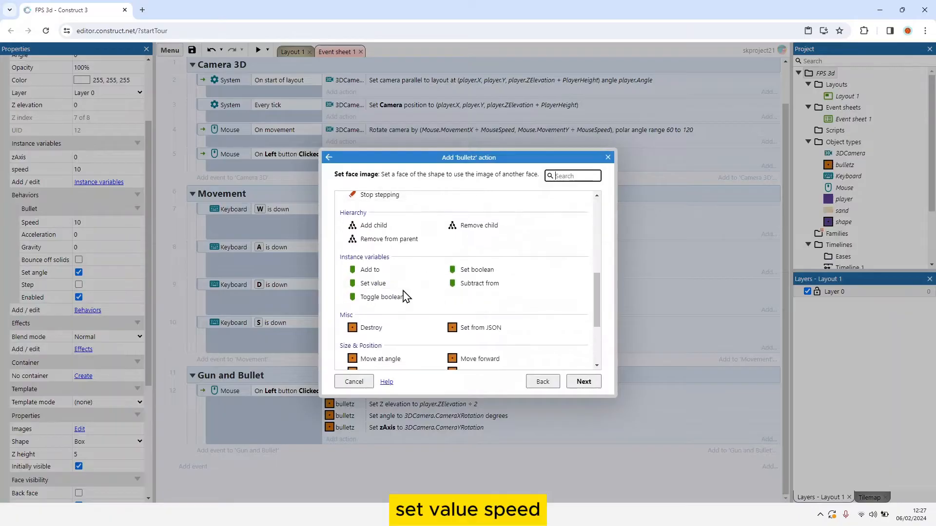
double_click(397, 286)
click(418, 261)
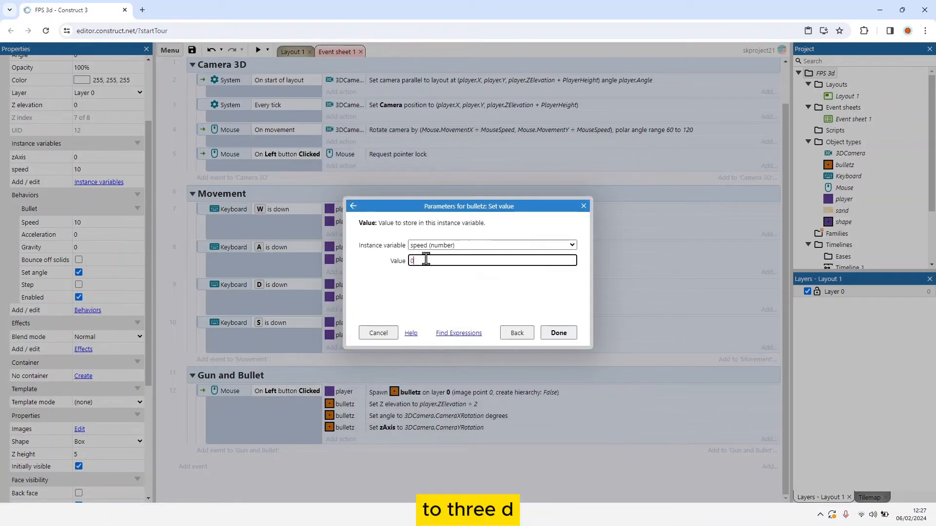
key(ctrl+a)
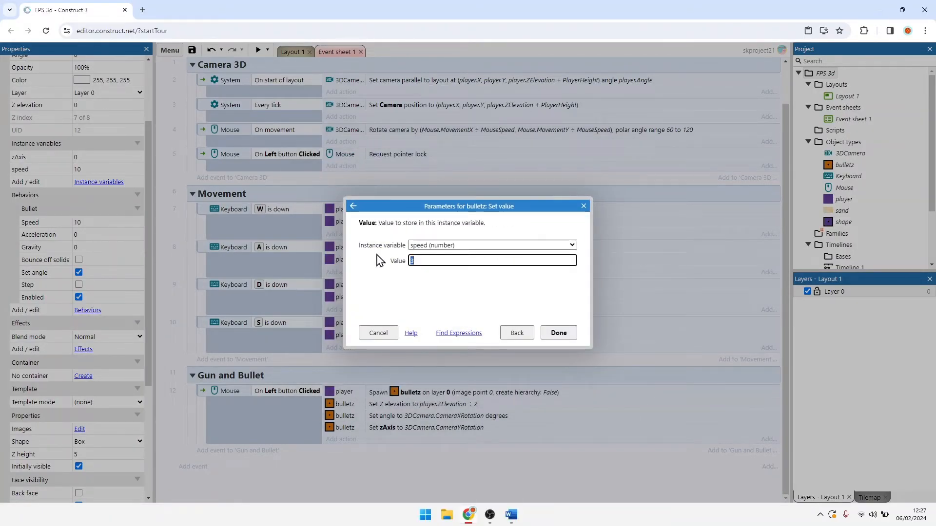
text(3DCamera.)
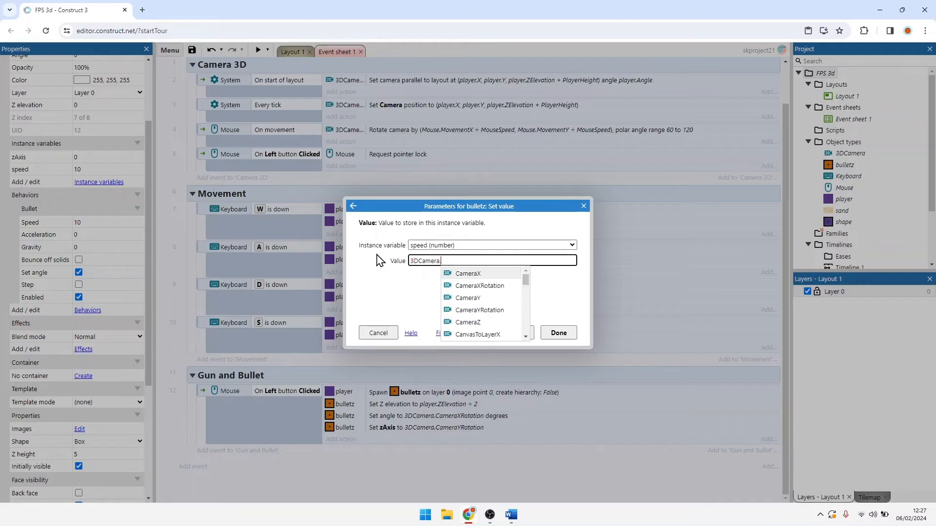
key(BackSpace)
key(BackSpace)
key(BackSpace)
key(BackSpace)
key(BackSpace)
key(BackSpace)
key(BackSpace)
text(bulletz.)
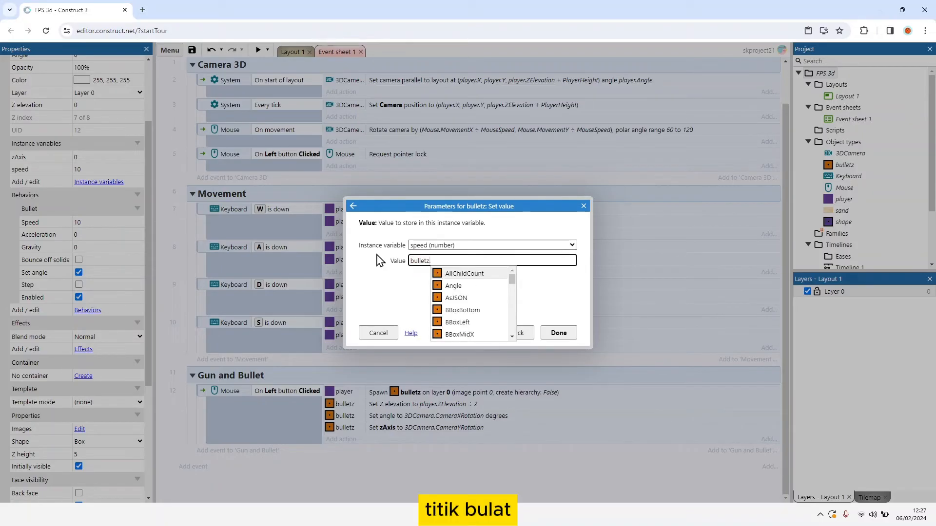
text(Bullet.s)
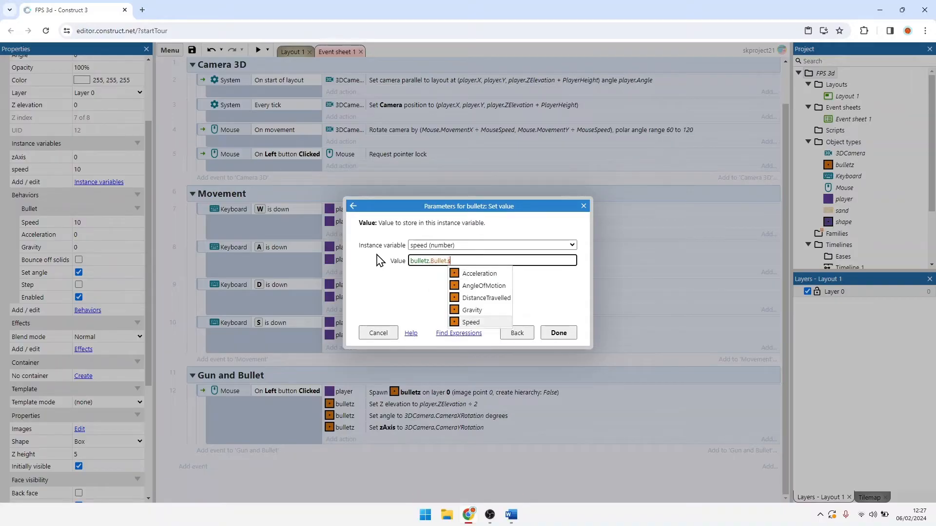
key(Return)
click(558, 333)
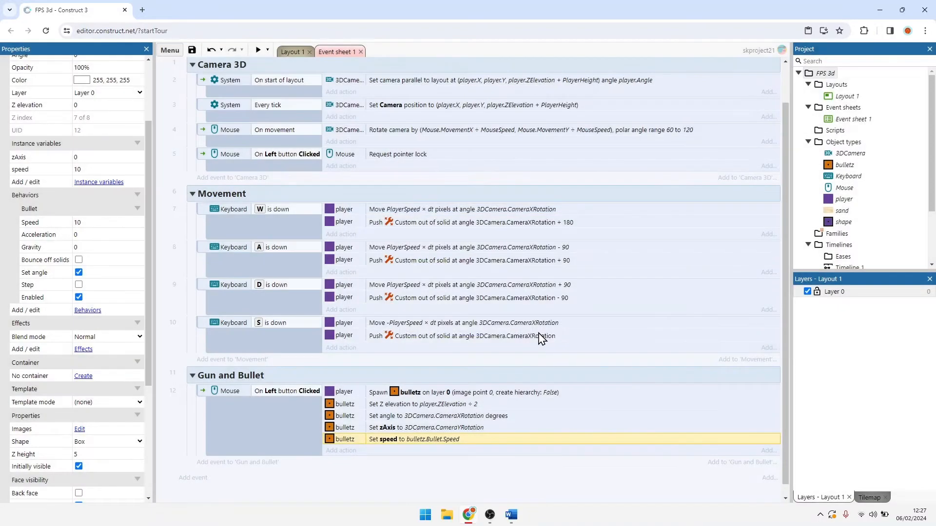
Step: Add a System Every tick event to the Gun and Bullet group
scroll(531, 336, down, 1)
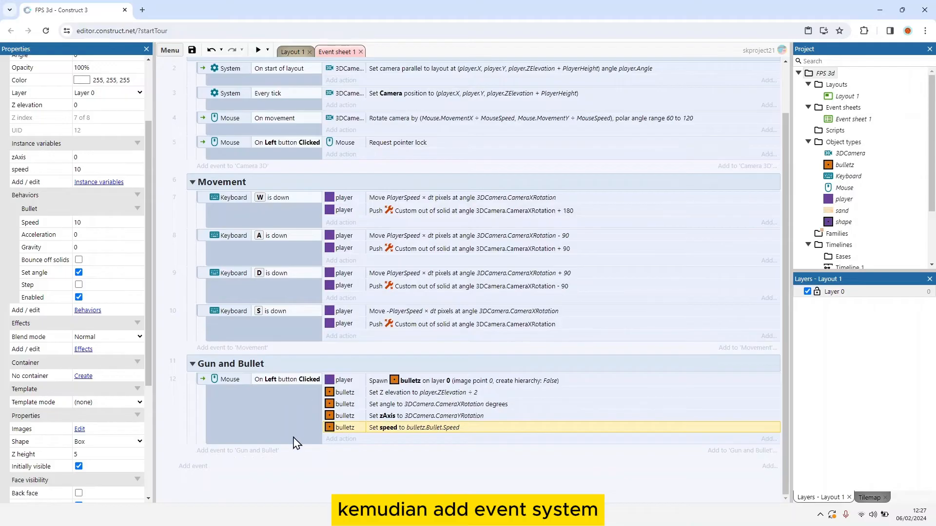
click(263, 451)
double_click(361, 214)
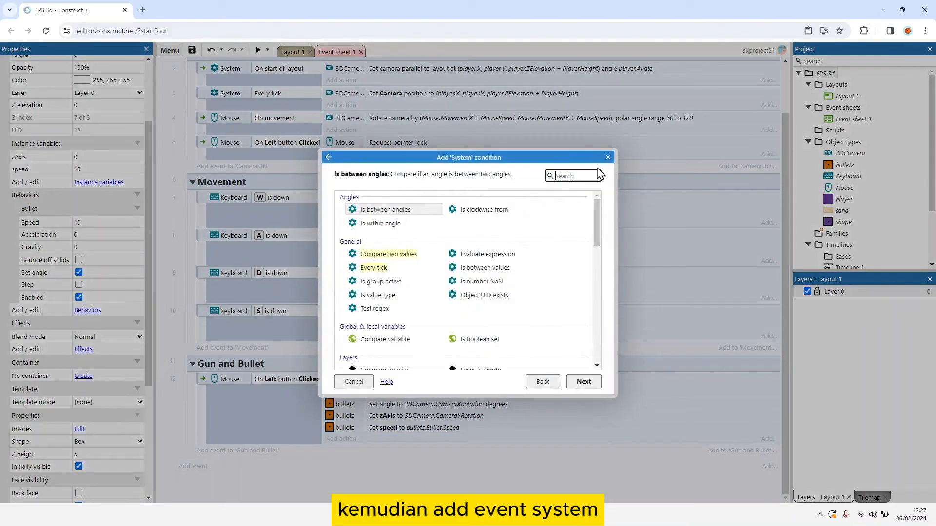
text(ever)
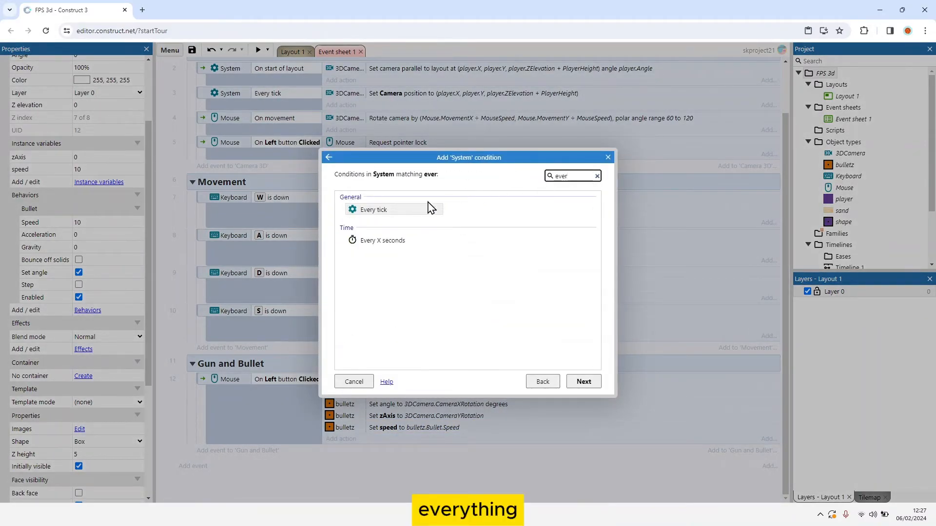
double_click(419, 209)
Step: Add a bulletz Set position action to the Every tick event with X as Self.X + cos(Self.Angle) * Self.speed
click(341, 452)
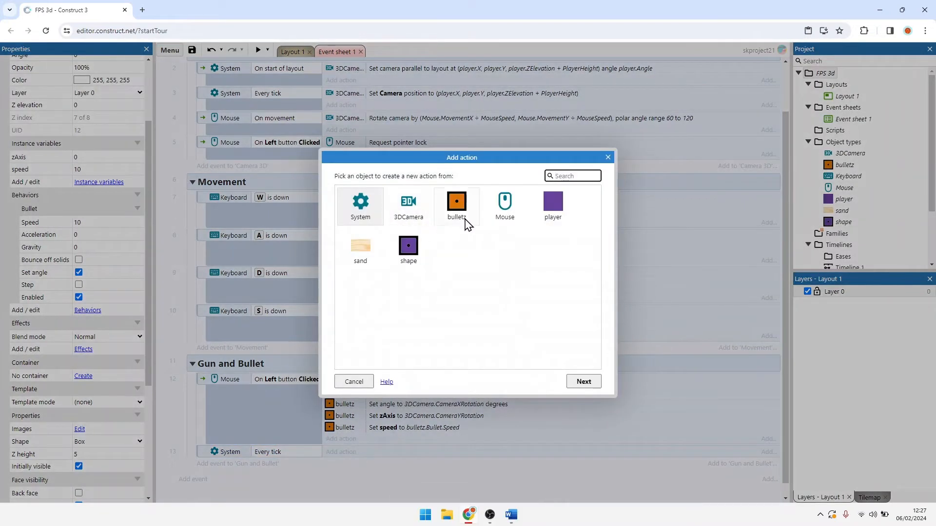
double_click(466, 224)
scroll(459, 236, down, 7)
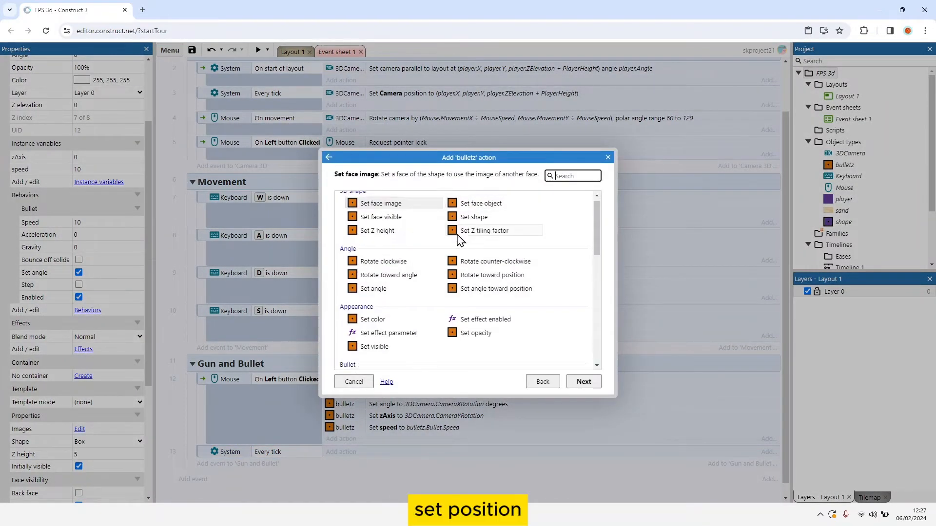
scroll(459, 236, up, 7)
scroll(459, 236, down, 7)
double_click(471, 275)
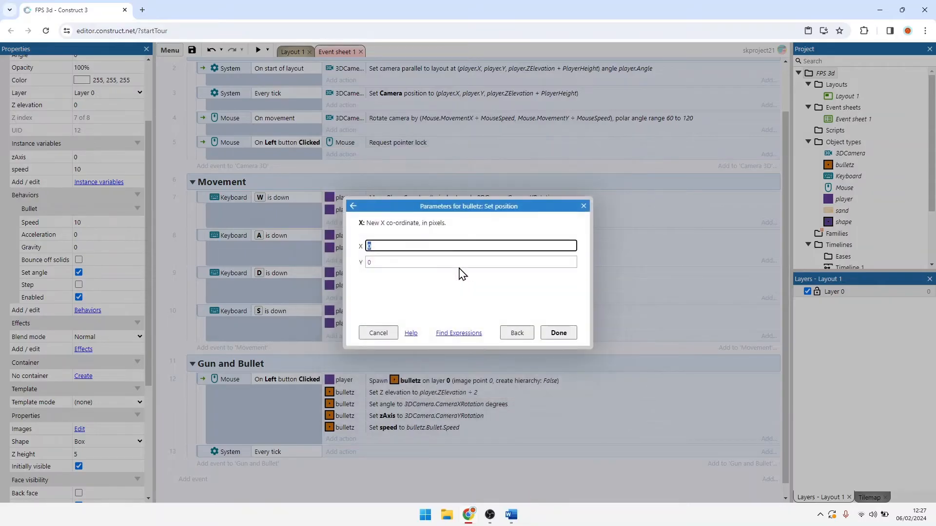
text(S)
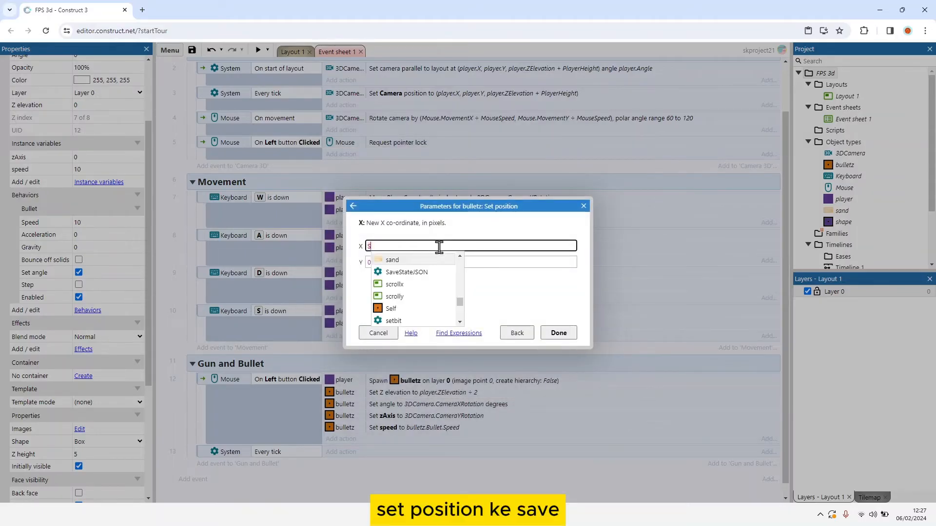
text(elf.)
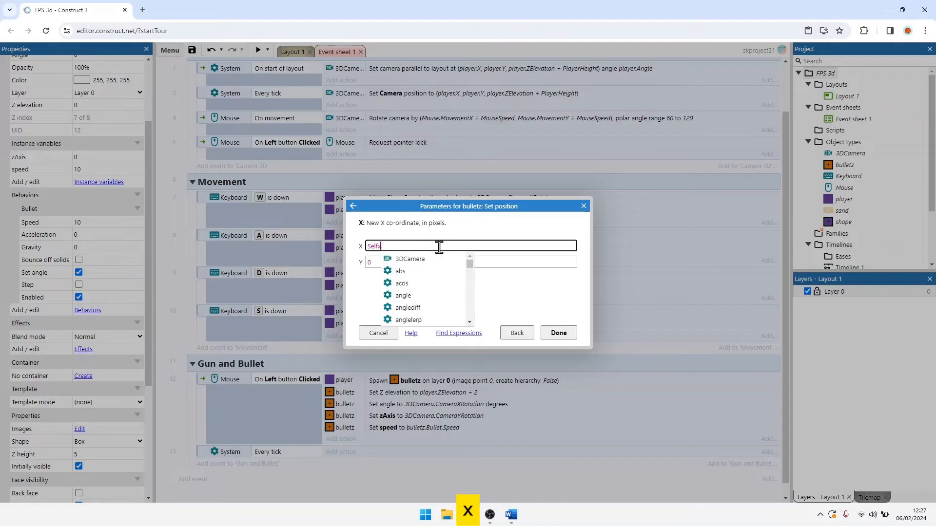
text(X)
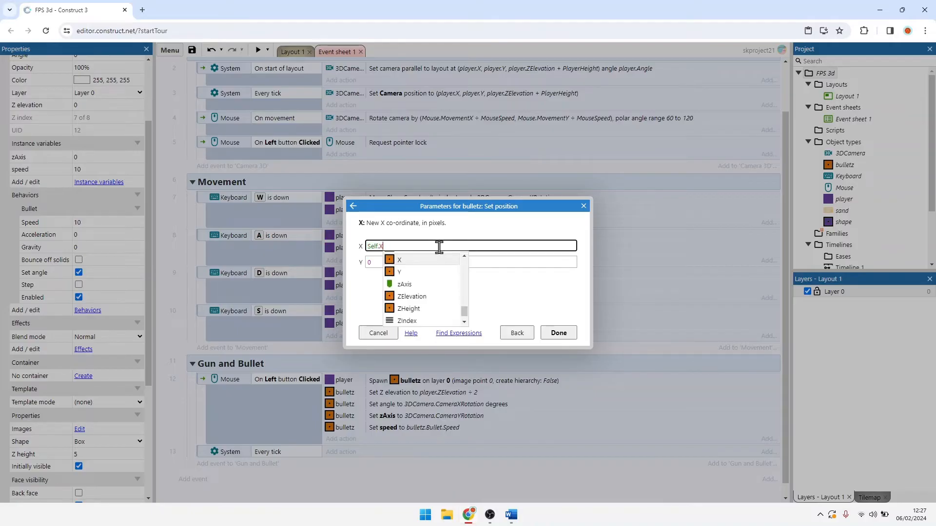
text( +)
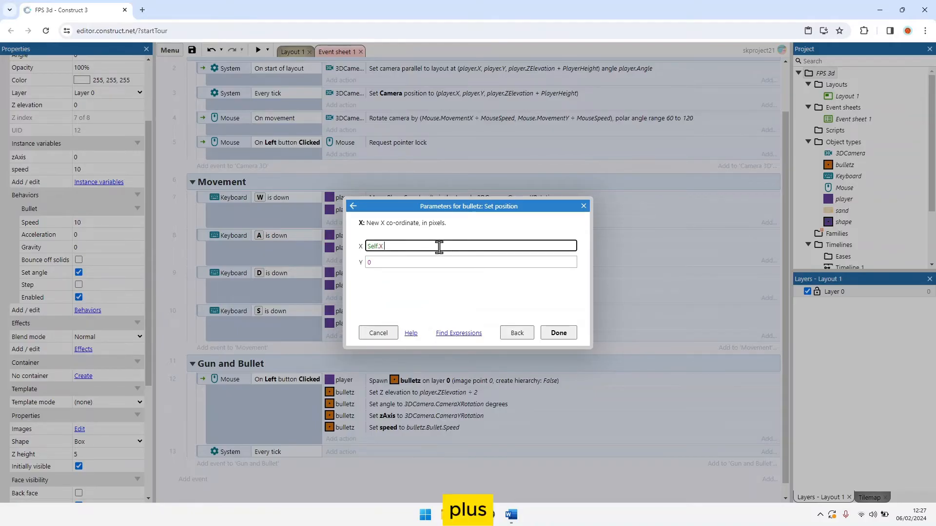
text( cps)
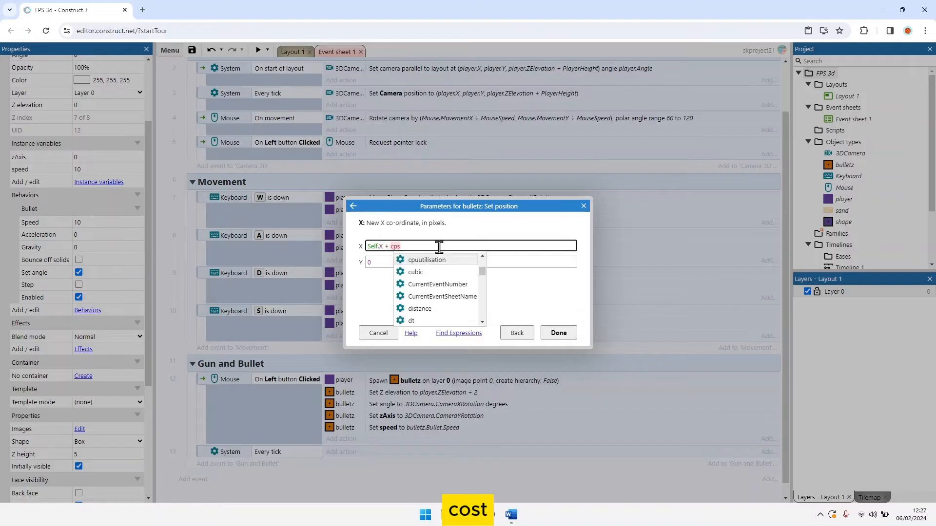
key(BackSpace)
key(BackSpace)
text(os()
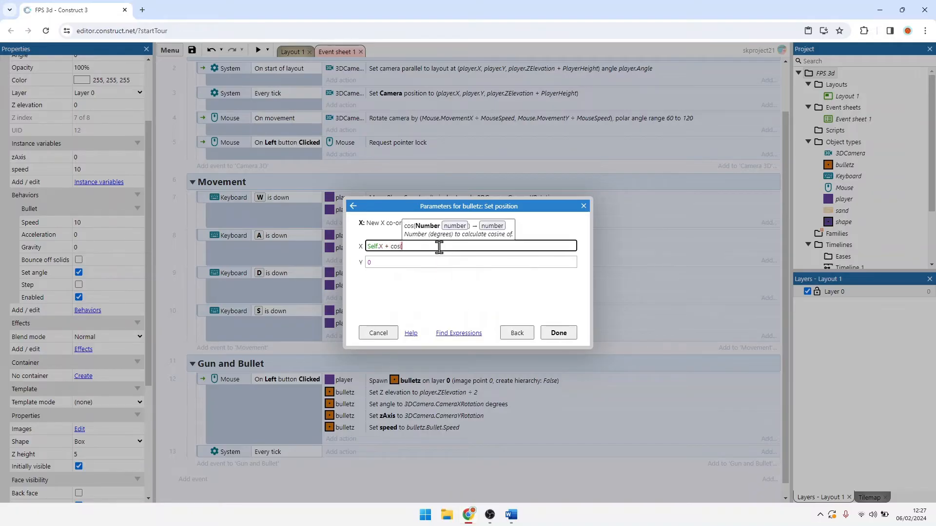
text(Self.)
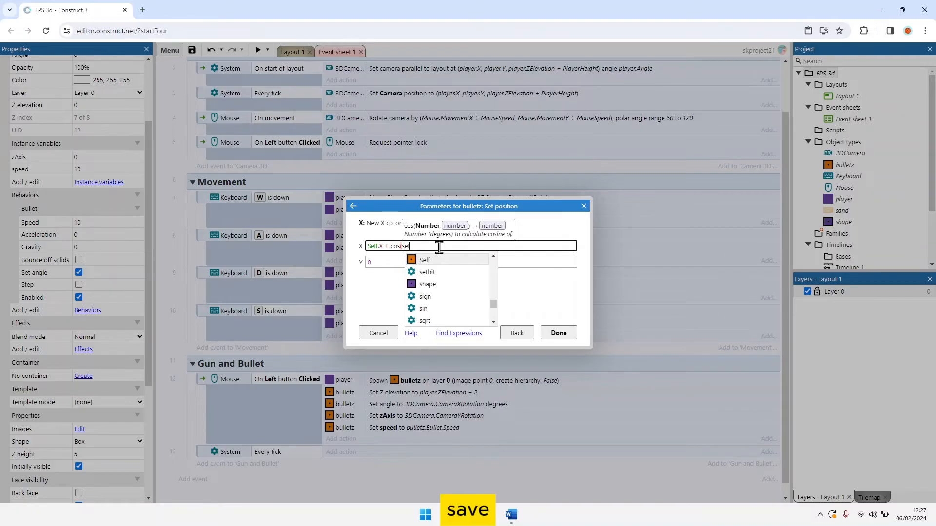
text(angle)
key(Tab)
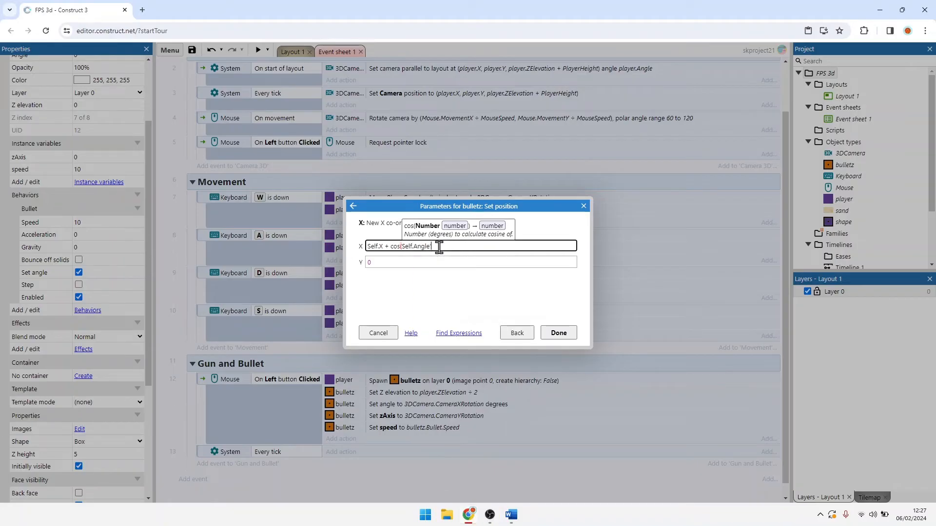
text())
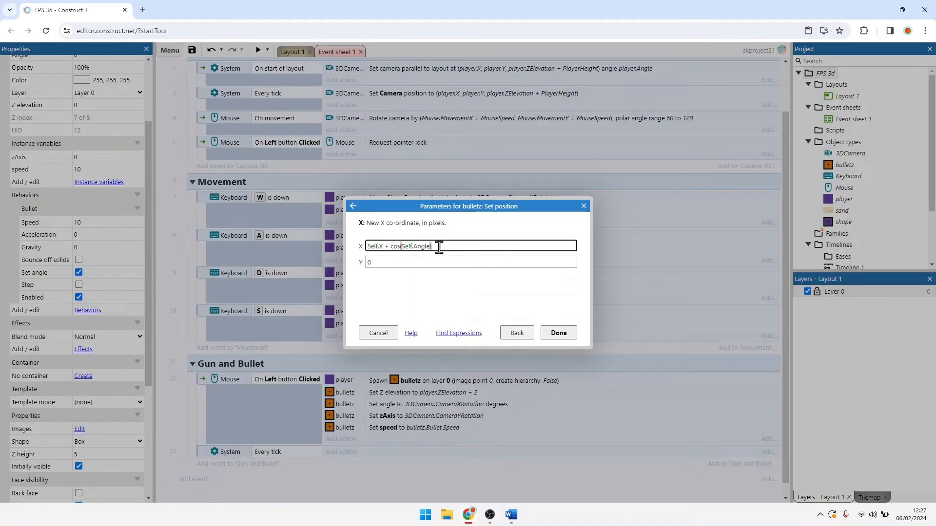
text( * Self.speed)
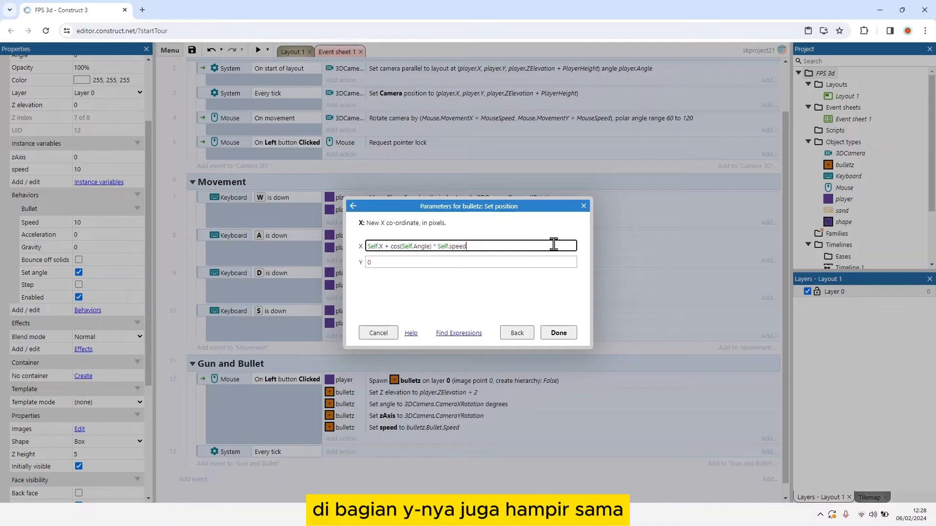
Step: Set the position action's Y to Self.Y + sin(Self.Angle) * Self.speed, reusing the X expression, and confirm the action
drag(505, 247, 366, 240)
key(ctrl+c)
click(373, 262)
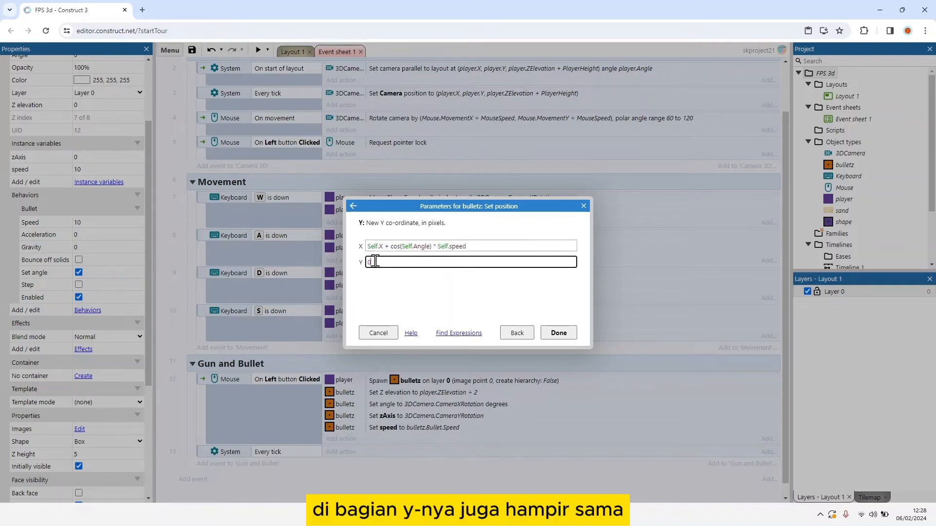
key(ctrl+v)
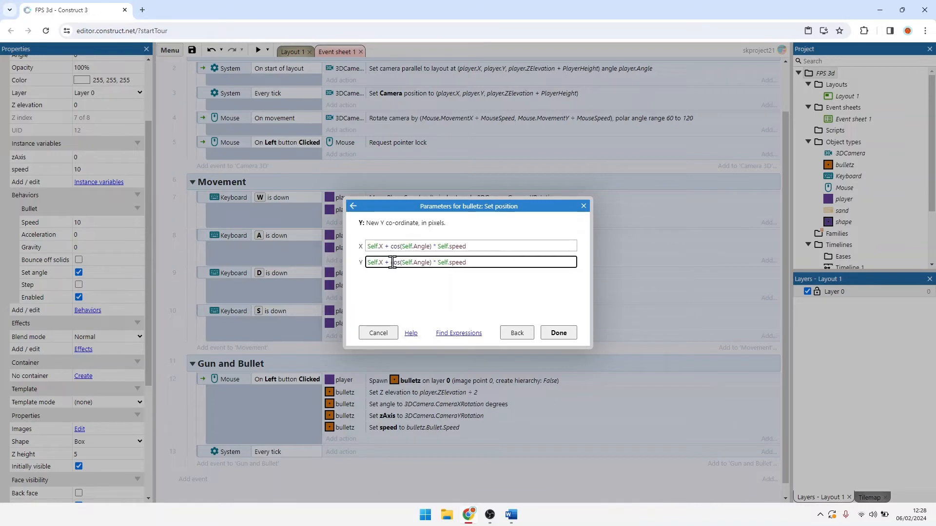
key(BackSpace)
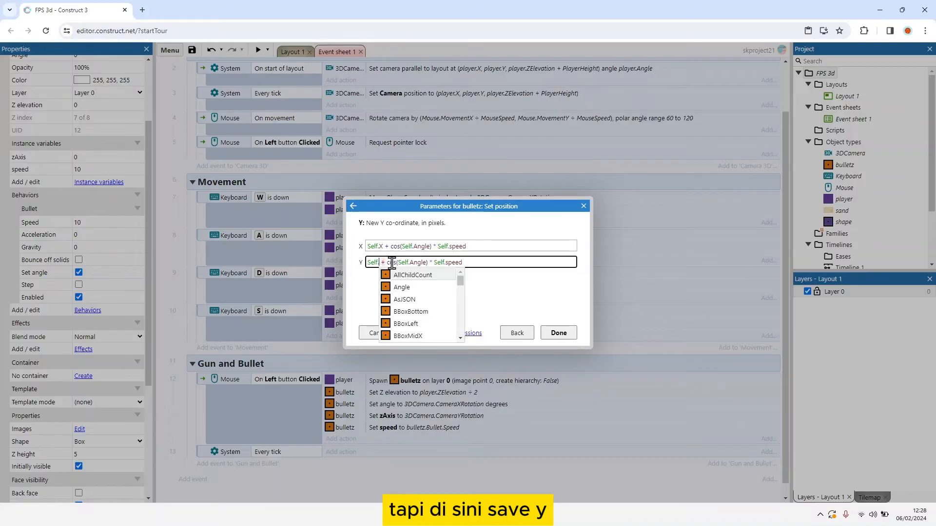
text(Y)
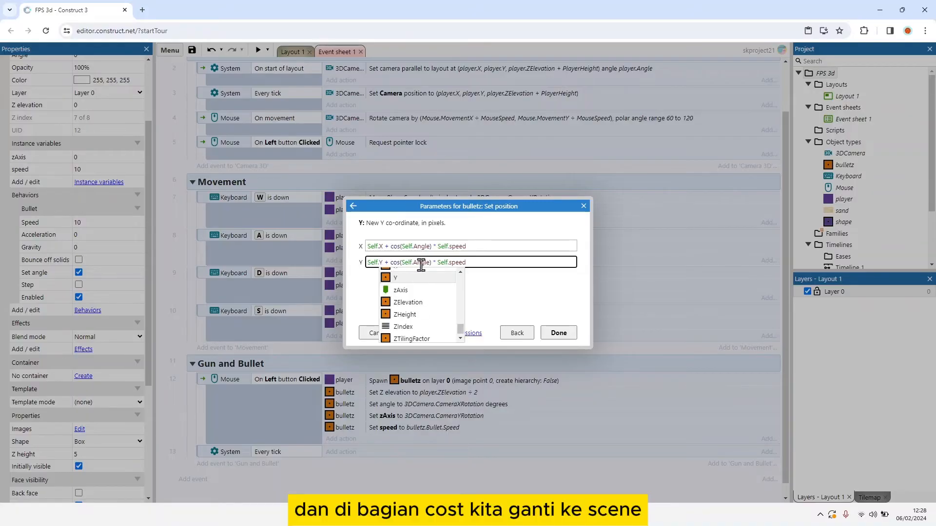
click(399, 261)
key(BackSpace)
key(BackSpace)
key(BackSpace)
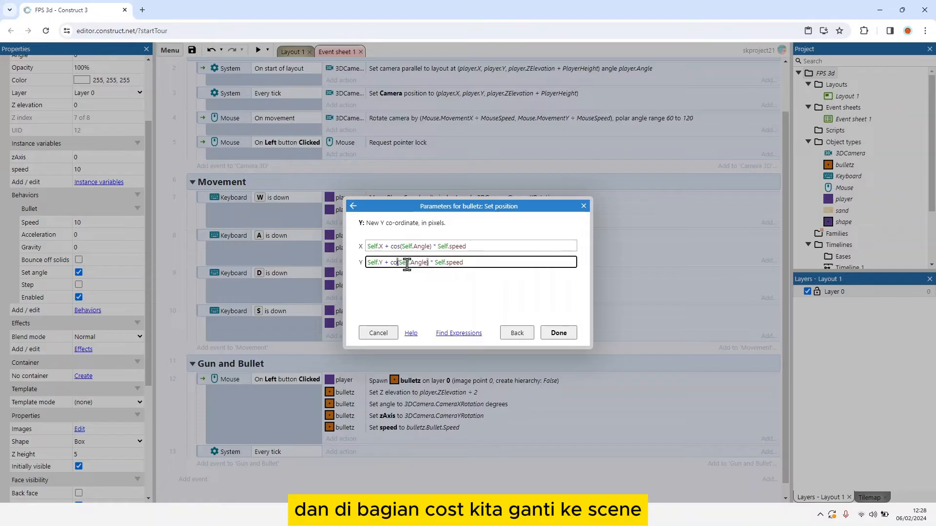
text(sin)
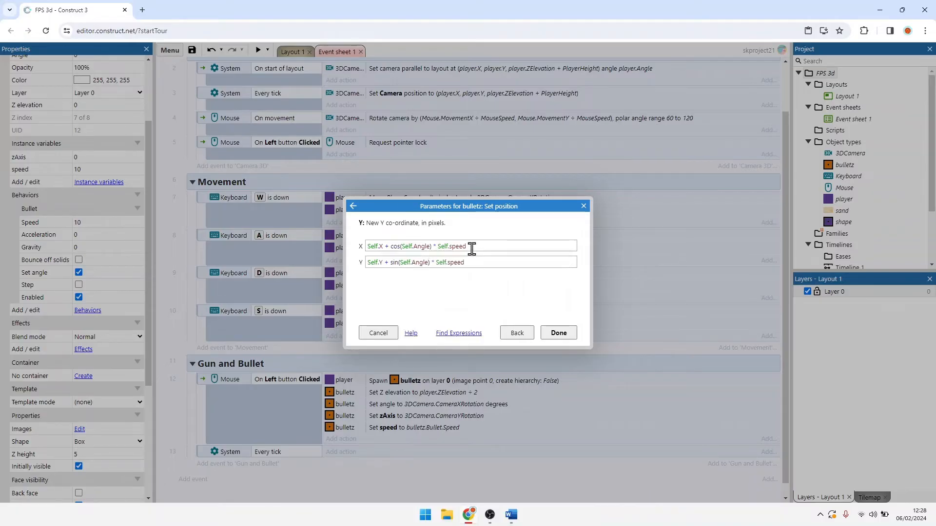
click(472, 246)
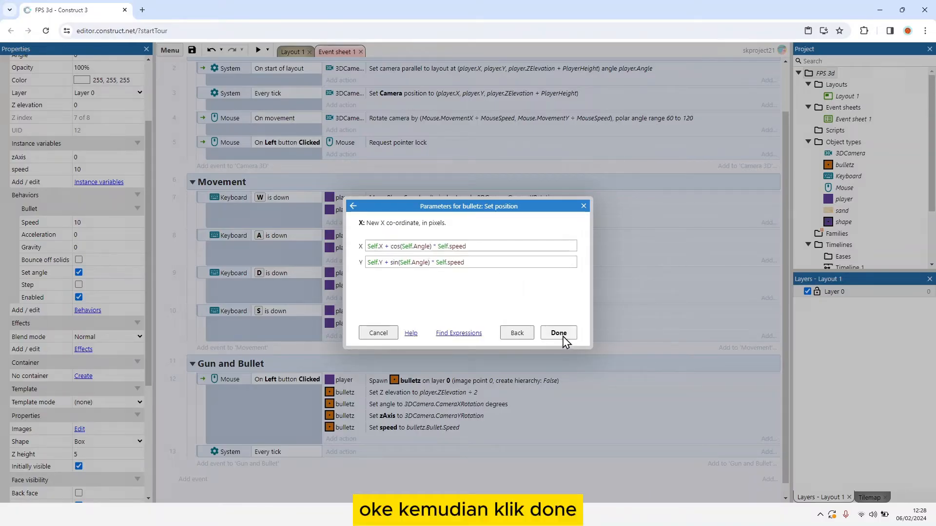
click(560, 333)
Step: Add a bulletz Set Z elevation action to the Every tick event with the value Self.ZElevation + cos(Self.zAxis) * Self.speed
click(344, 440)
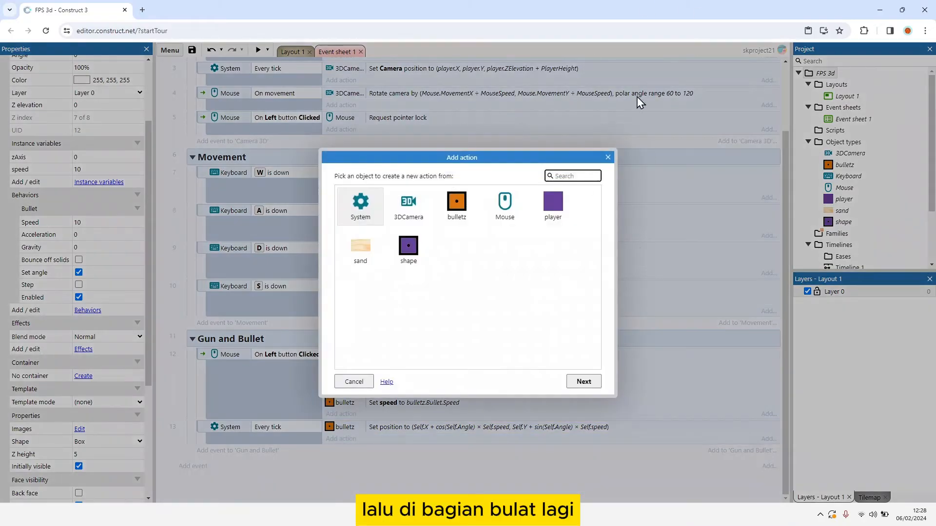
double_click(472, 202)
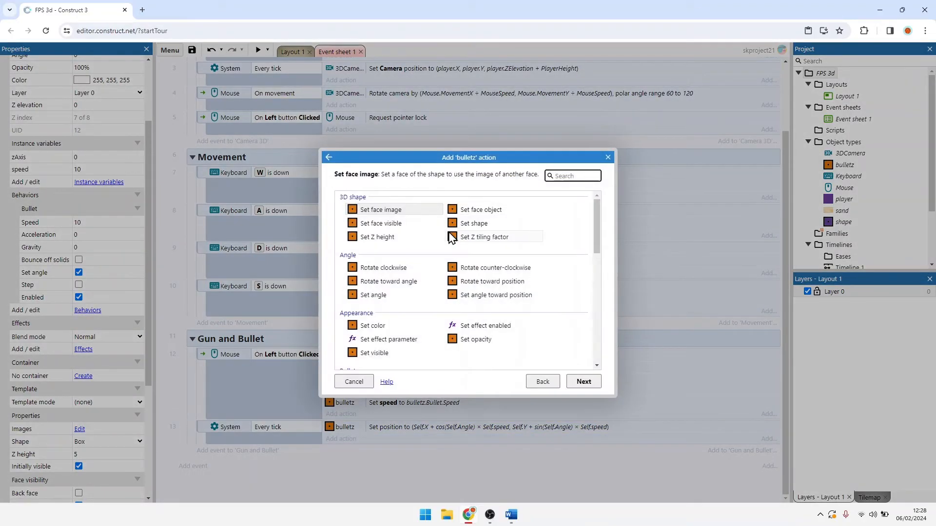
scroll(463, 285, down, 5)
double_click(398, 359)
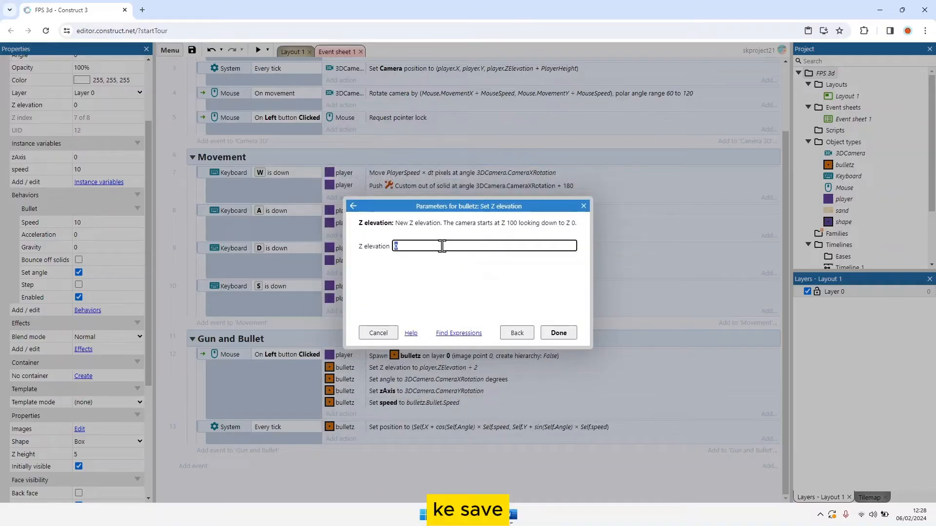
text(Self.z)
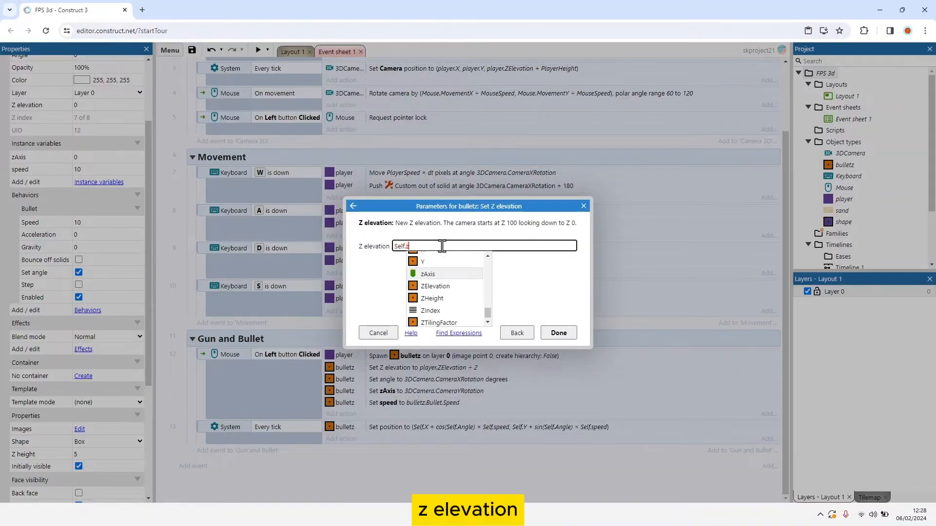
key(Down)
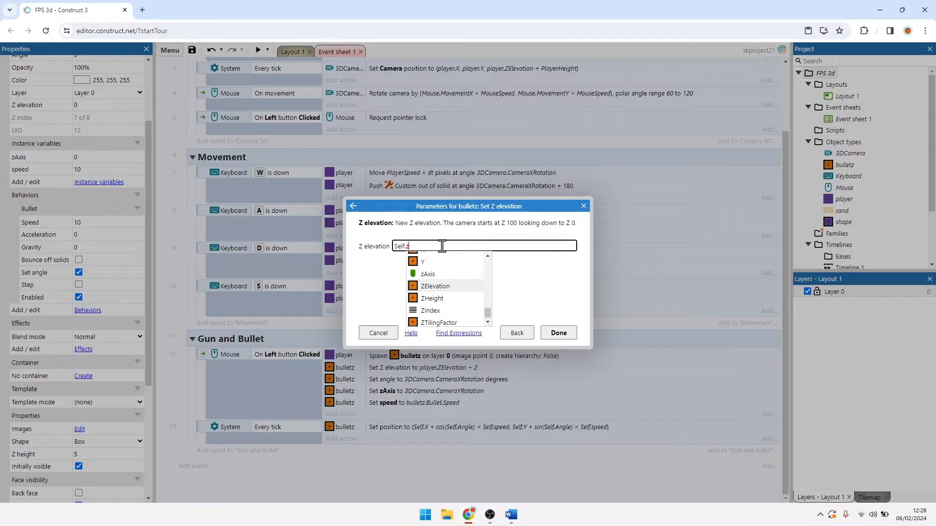
key(Return)
text(+)
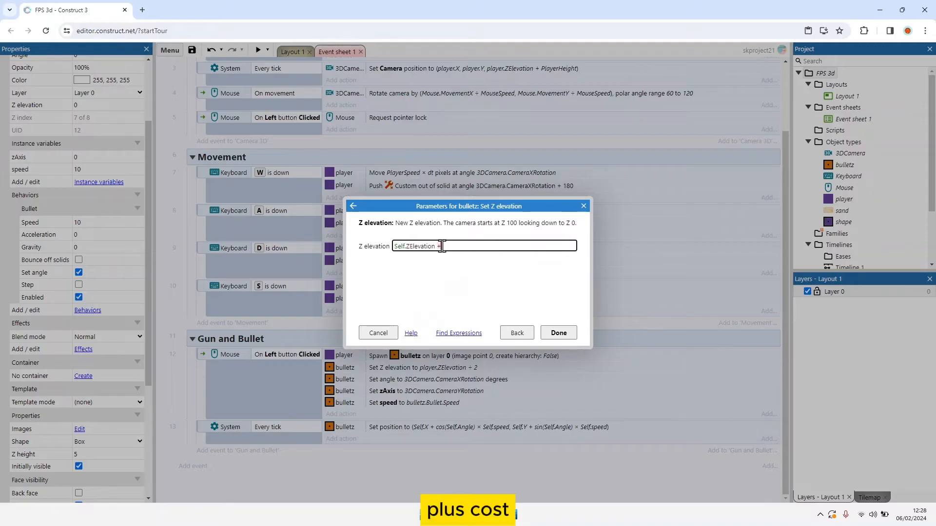
text( cos)
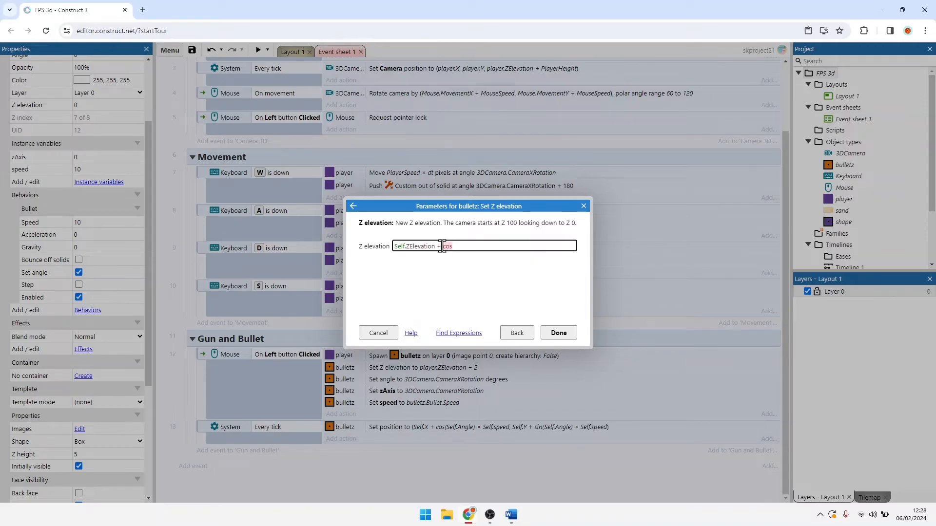
text((Self.Z)
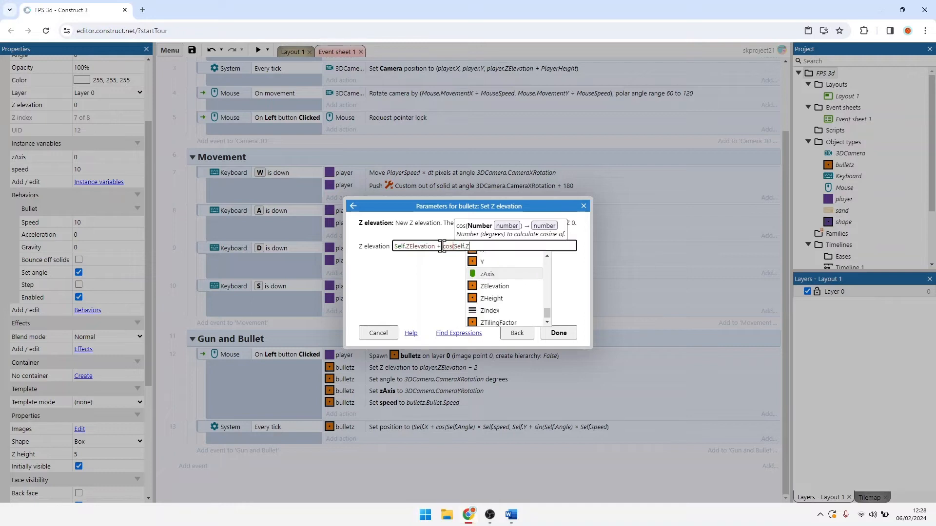
key(Return)
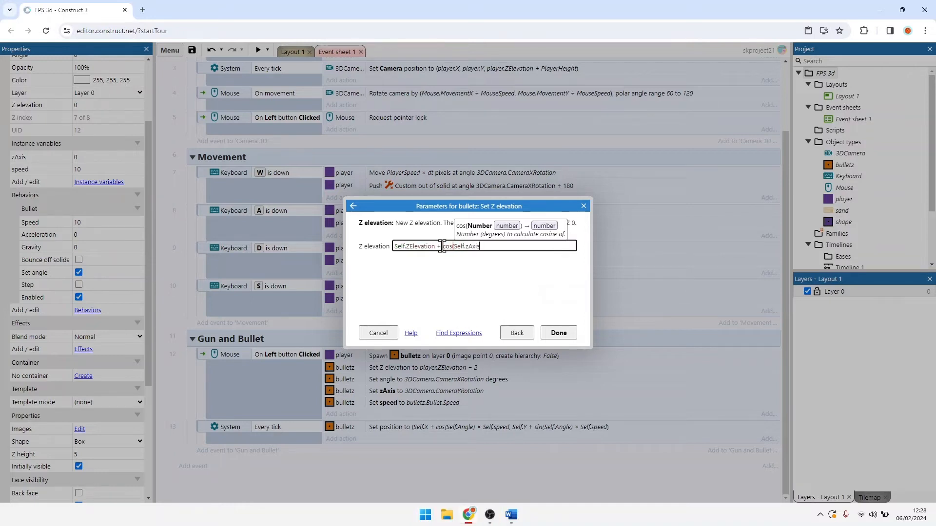
text() * s)
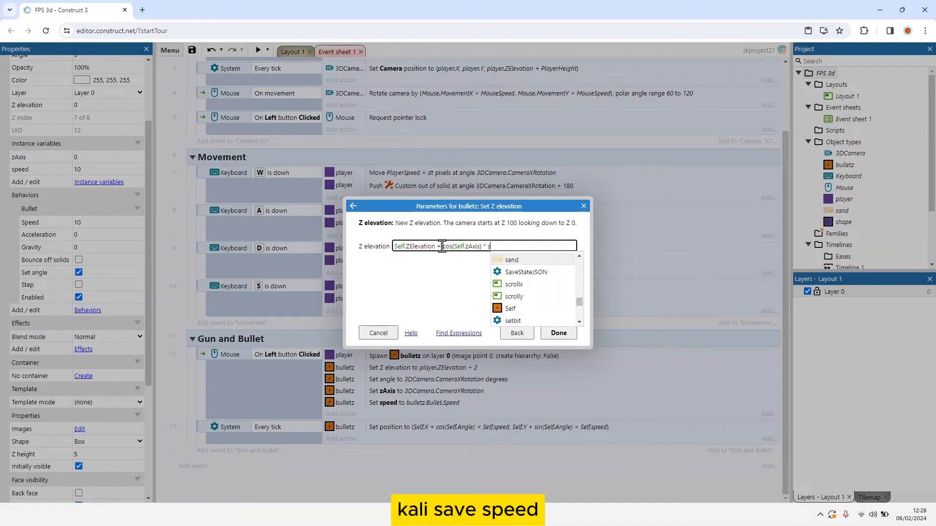
text(elf.sp)
key(Return)
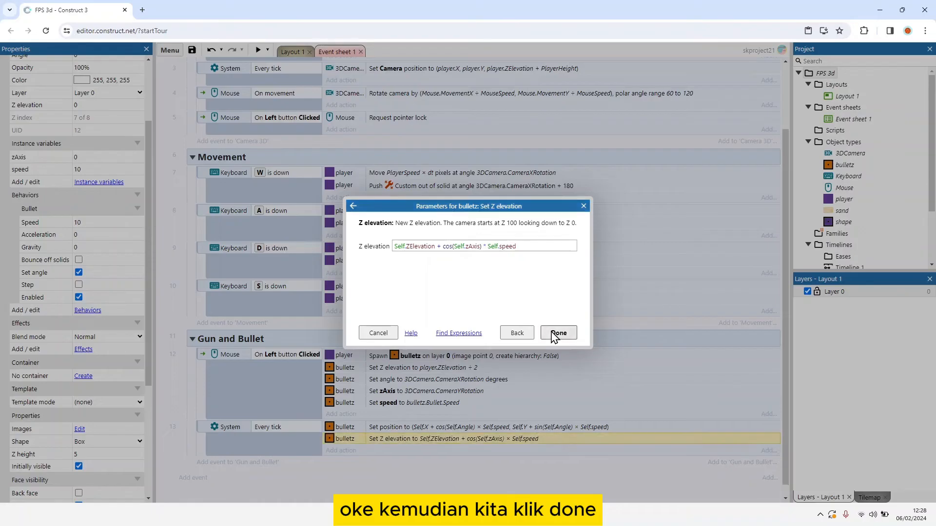
click(556, 334)
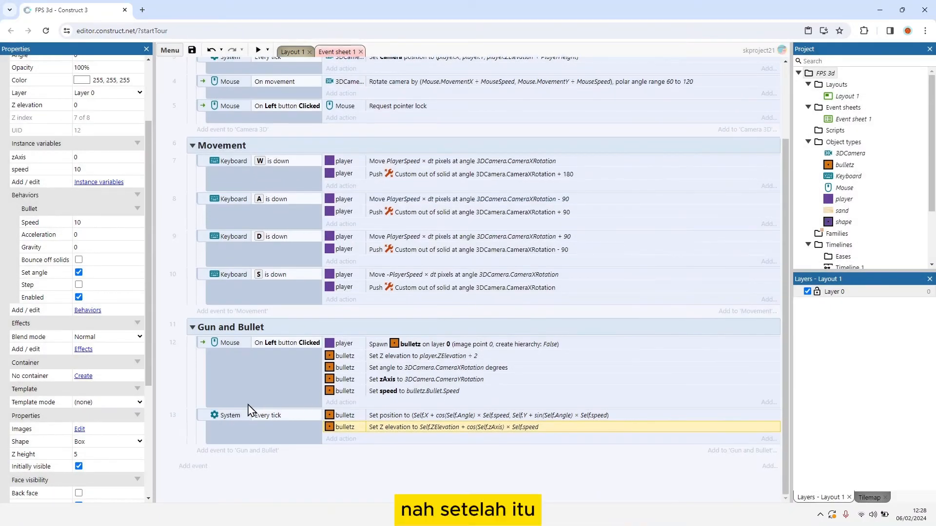
Step: Add a bulletz On created event to the Gun and Bullet group
click(214, 451)
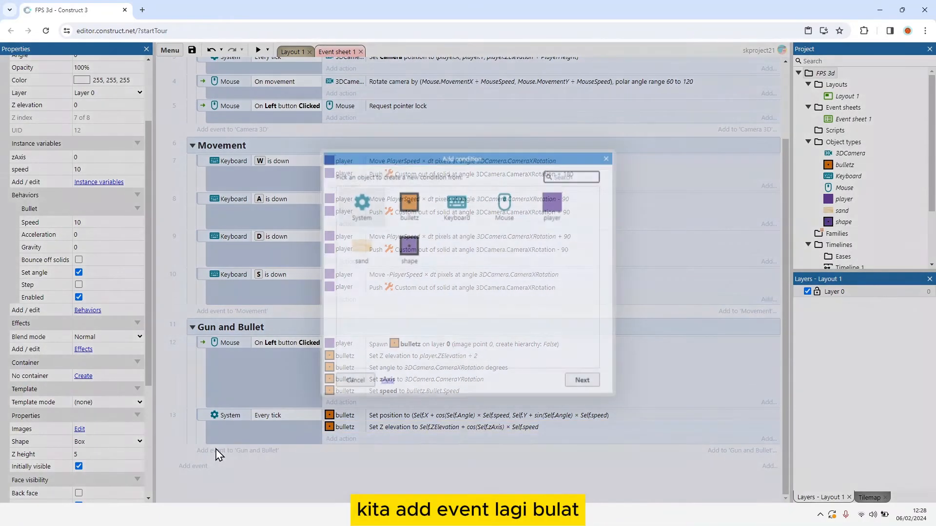
double_click(406, 226)
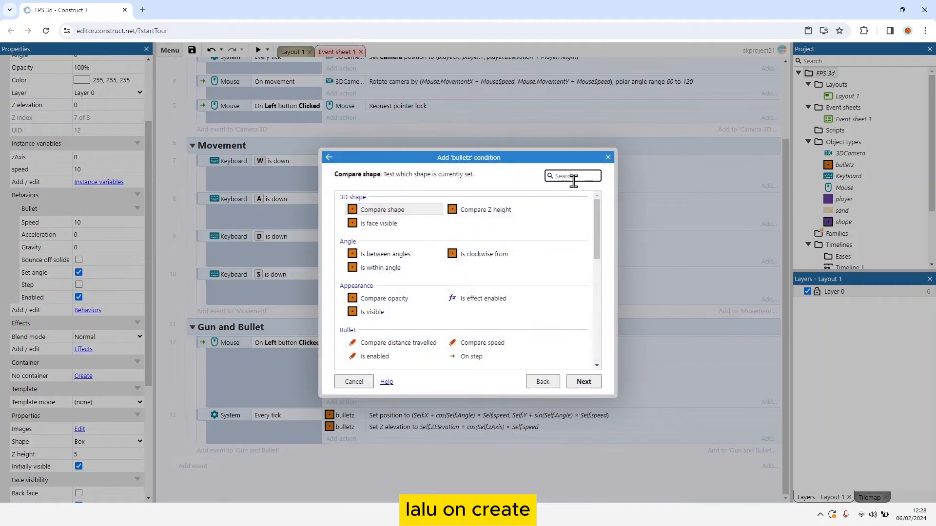
text(on c)
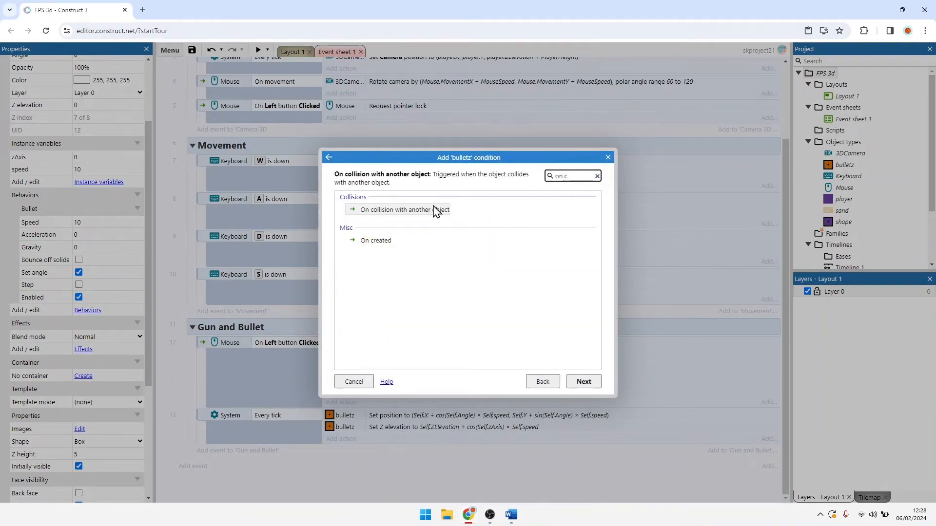
double_click(383, 242)
Step: Add a System Wait action of 4 seconds to the bulletz On created event
click(342, 452)
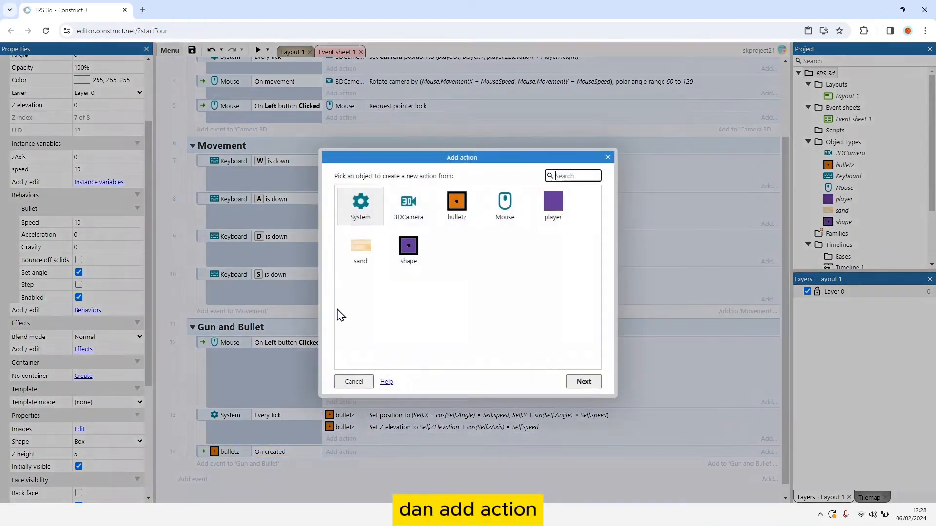
double_click(360, 202)
text(wa)
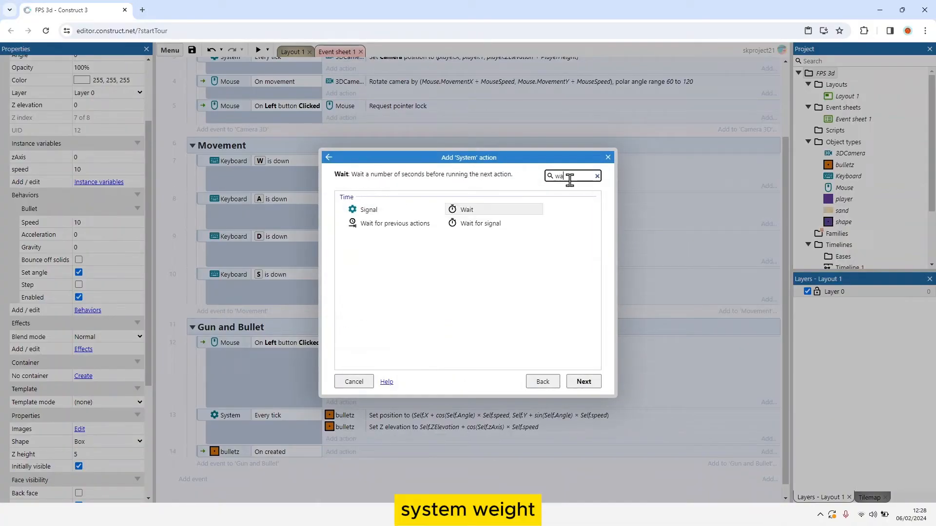
double_click(498, 213)
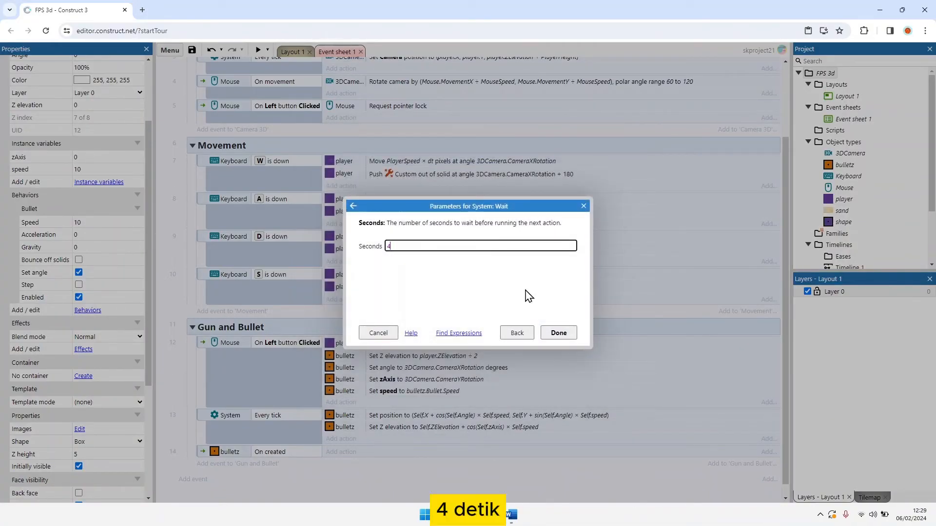
text(4)
click(558, 333)
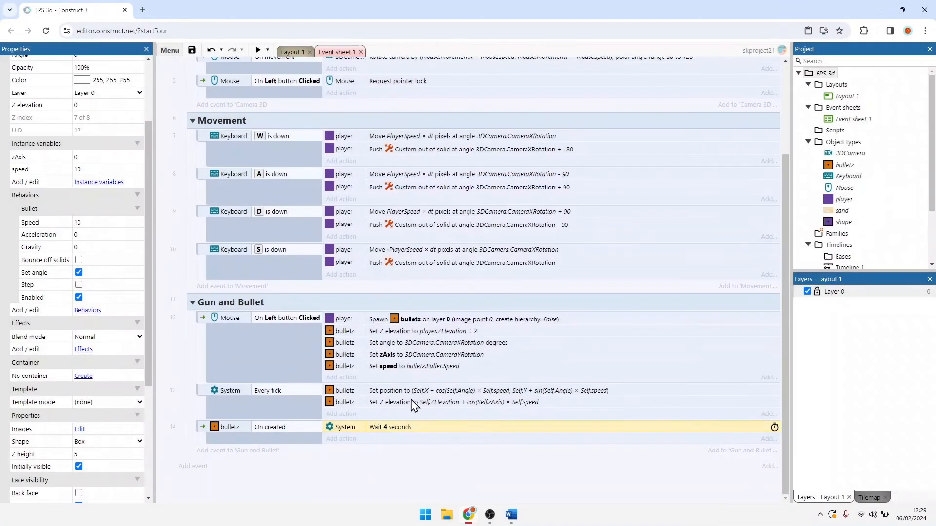
Step: Add a bulletz Destroy action after the Wait action in the On created event
click(344, 441)
click(454, 215)
double_click(455, 215)
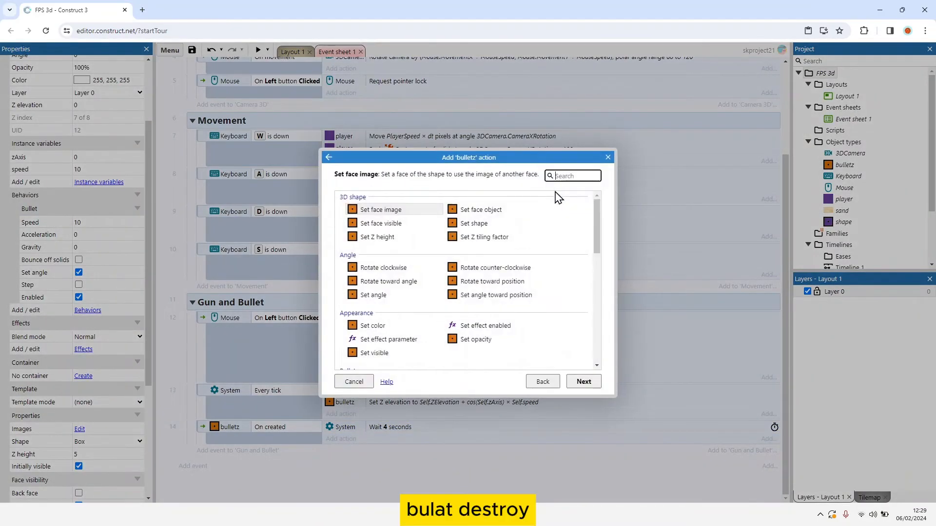
text(des)
double_click(401, 241)
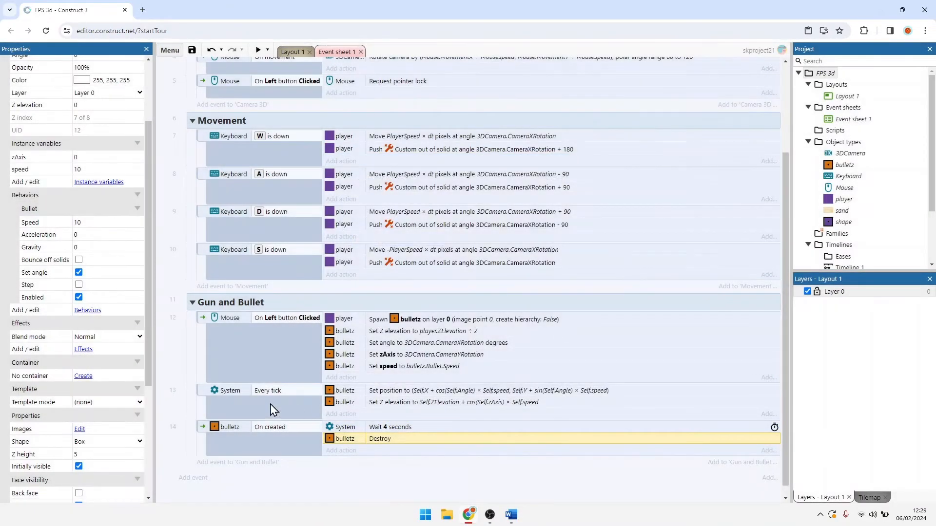
click(203, 435)
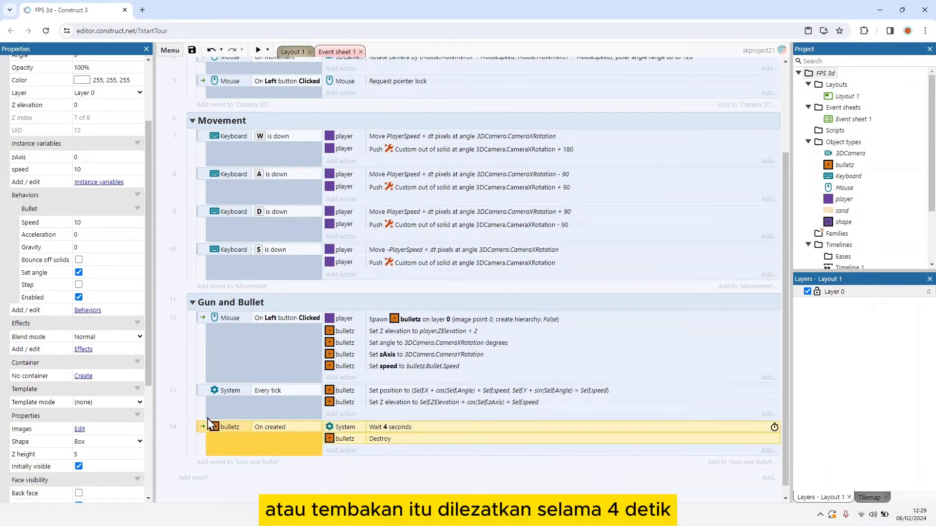
scroll(210, 424, down, 1)
click(212, 419)
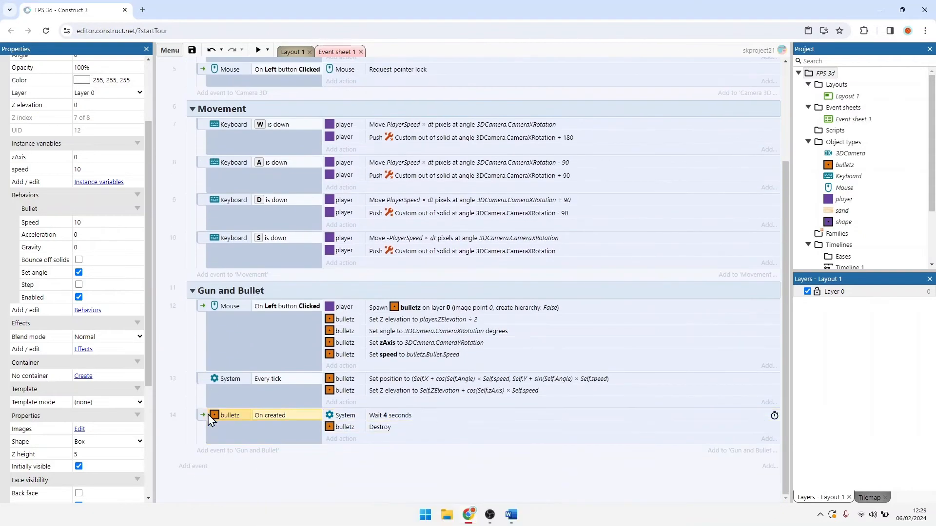
click(205, 420)
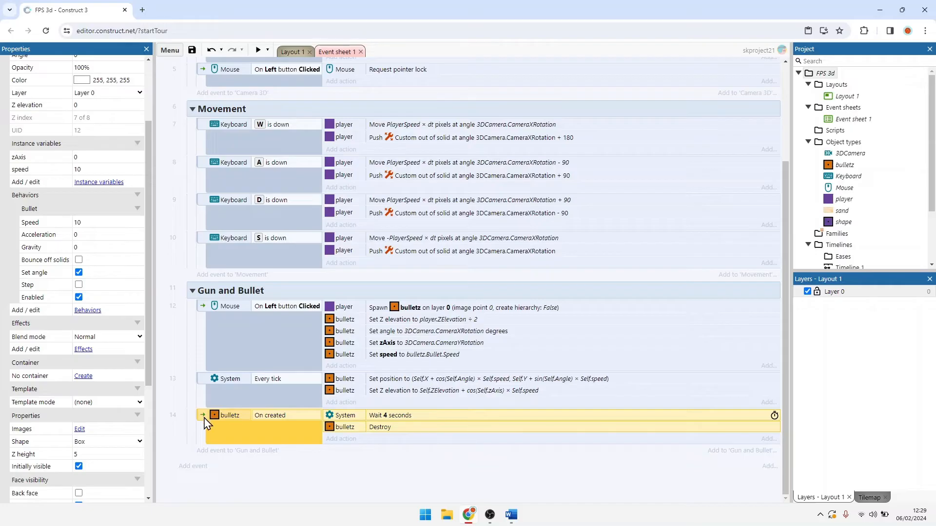
Step: Add a bulletz On collision with another object event to the Gun and Bullet group, with shape as the object
click(221, 451)
double_click(404, 223)
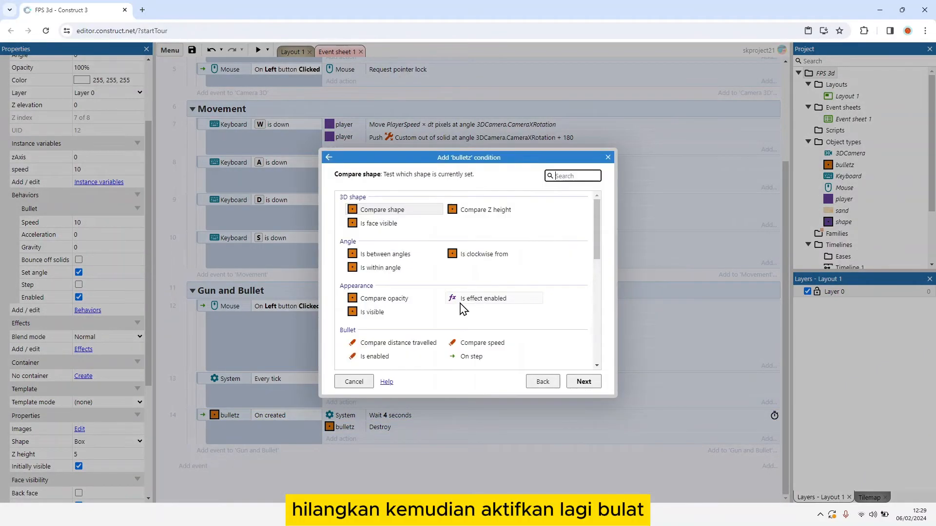
scroll(461, 306, down, 3)
double_click(400, 302)
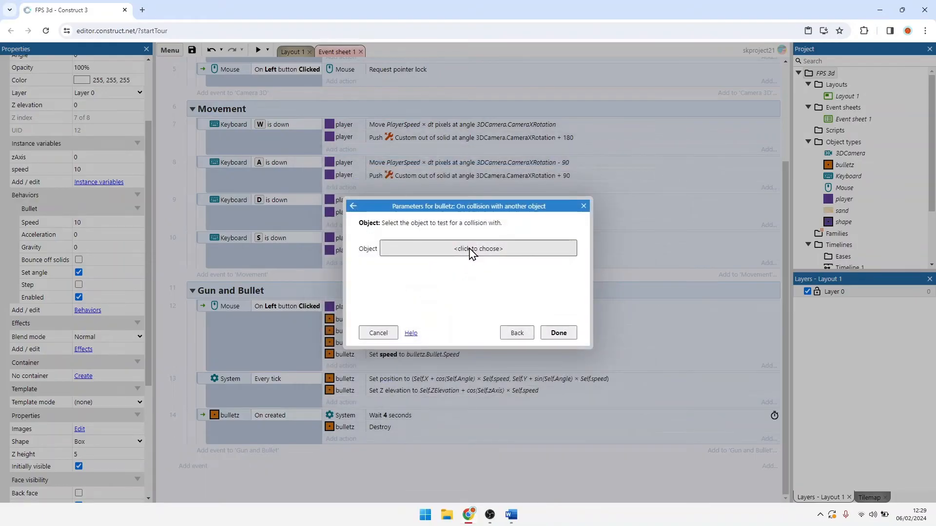
click(471, 250)
double_click(454, 257)
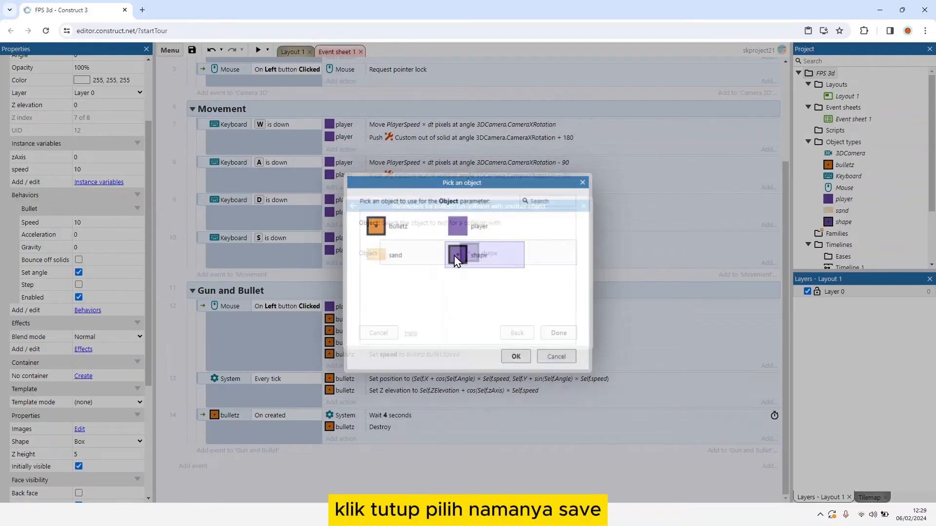
click(560, 332)
Step: Copy the bulletz Destroy action from the On created event into the On collision with shape event
click(345, 429)
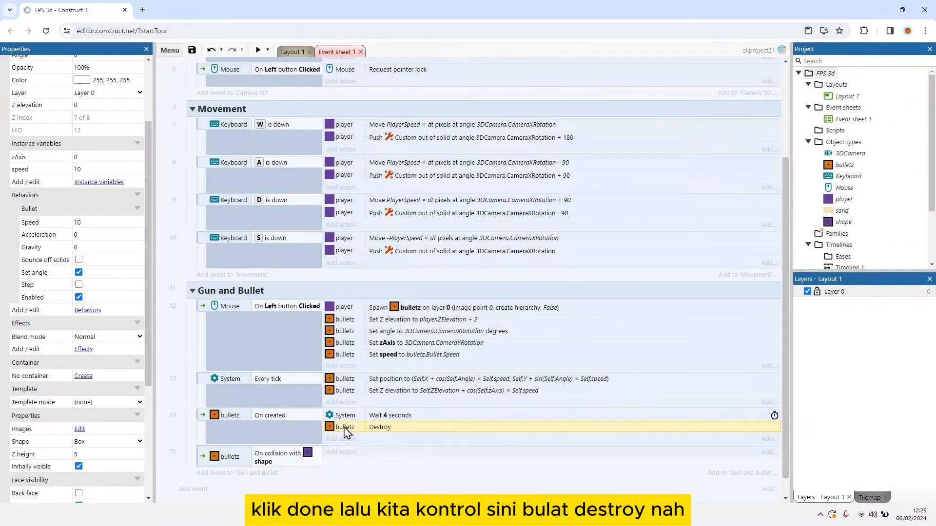
ctrl+drag(346, 444, 347, 455)
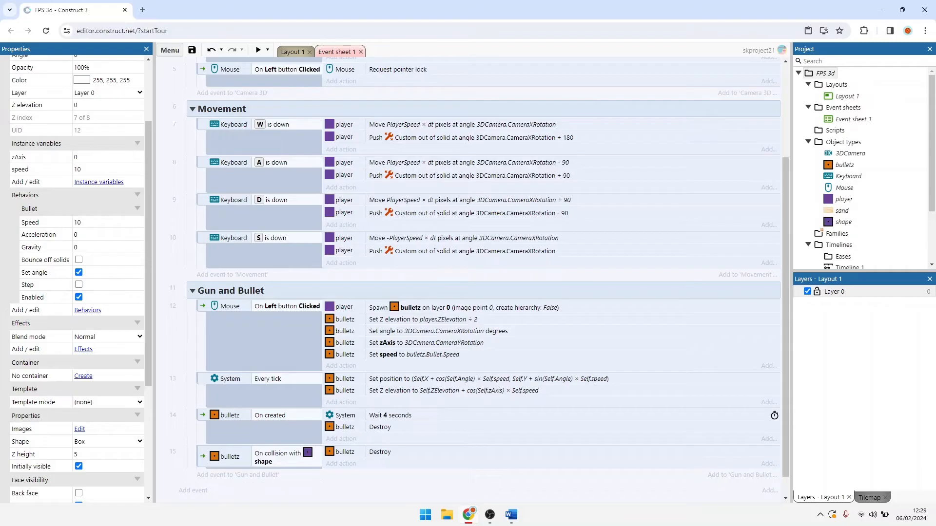
scroll(387, 433, down, 1)
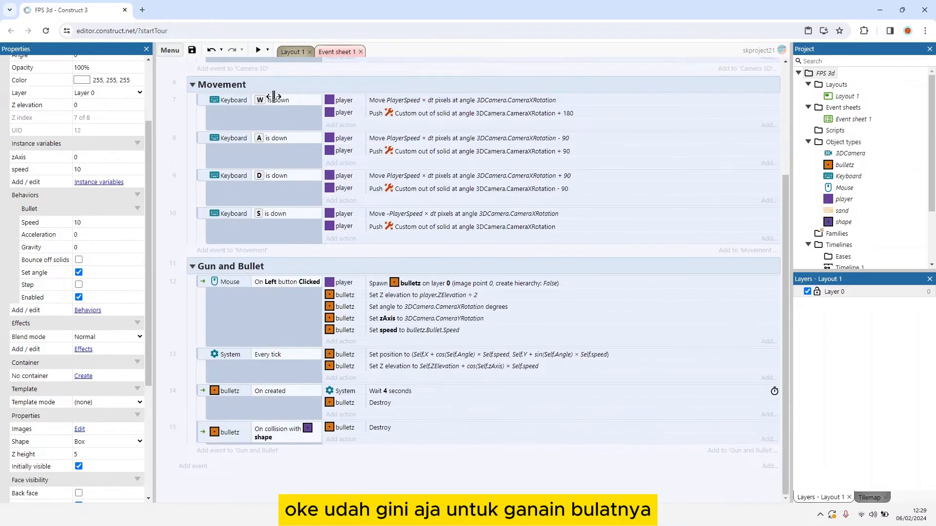
Step: Preview Layout 1 and maximize the preview window
click(296, 55)
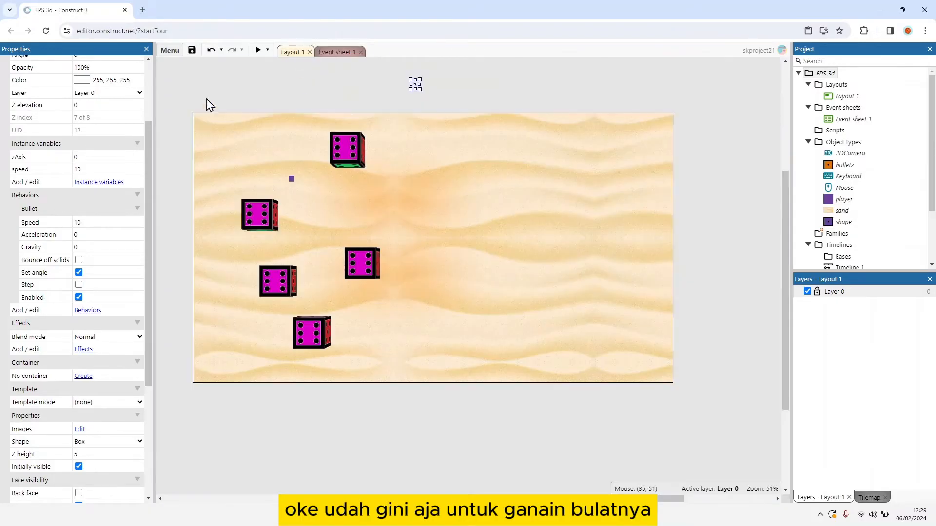
click(257, 50)
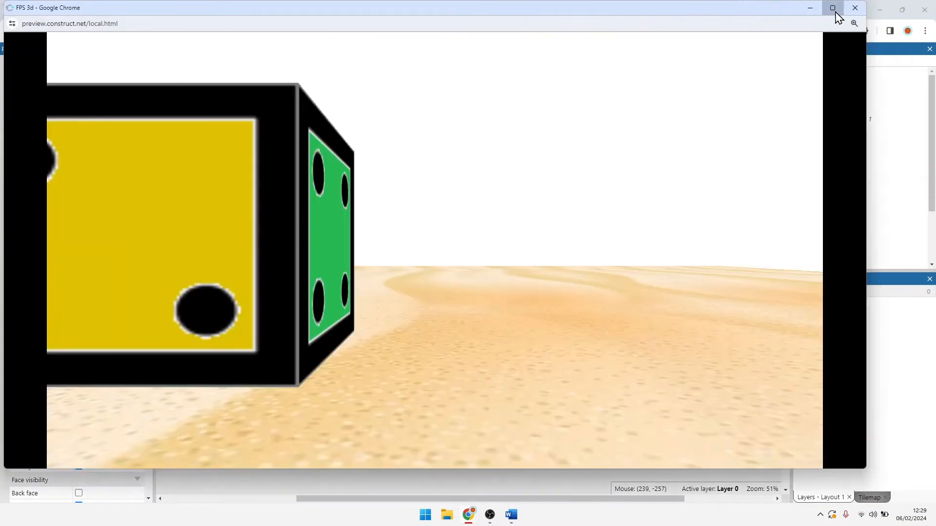
click(834, 11)
Step: Test shooting in the preview by firing repeated bullets while turning the camera around the dice cubes
click(721, 102)
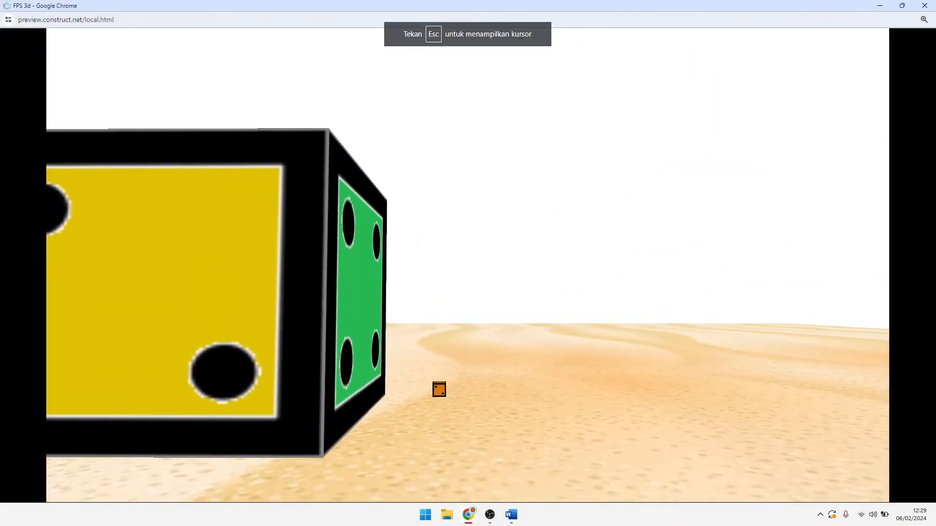
click(468, 265)
click(468, 265)
click(468, 265)
click(468, 265)
click(468, 265)
click(468, 265)
click(468, 266)
click(468, 265)
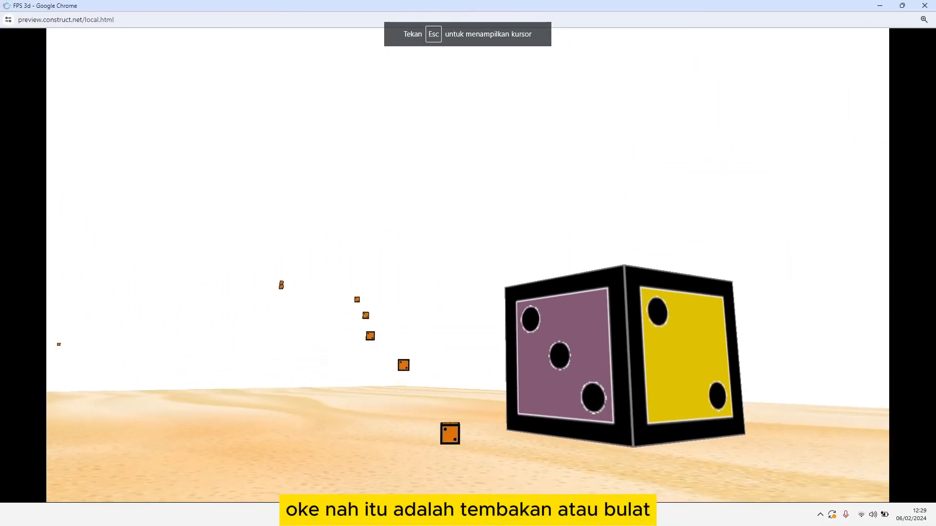
click(468, 266)
click(468, 265)
click(468, 265)
click(468, 265)
click(468, 266)
click(468, 266)
click(468, 266)
click(468, 265)
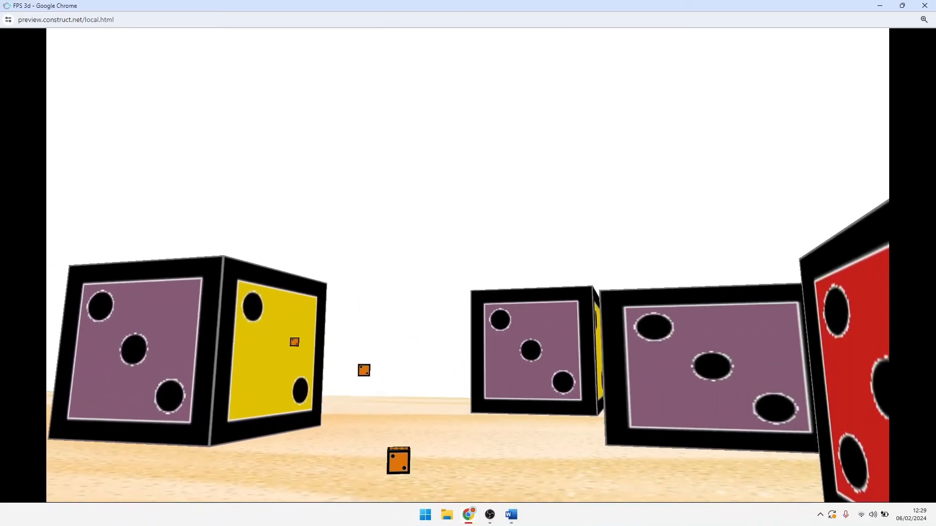
click(468, 265)
click(468, 266)
click(468, 266)
click(468, 265)
Step: Test shooting while moving by firing bullets toward the cubes as the player walks backward, forward and sideways
click(468, 265)
click(468, 265)
click(468, 265)
click(468, 265)
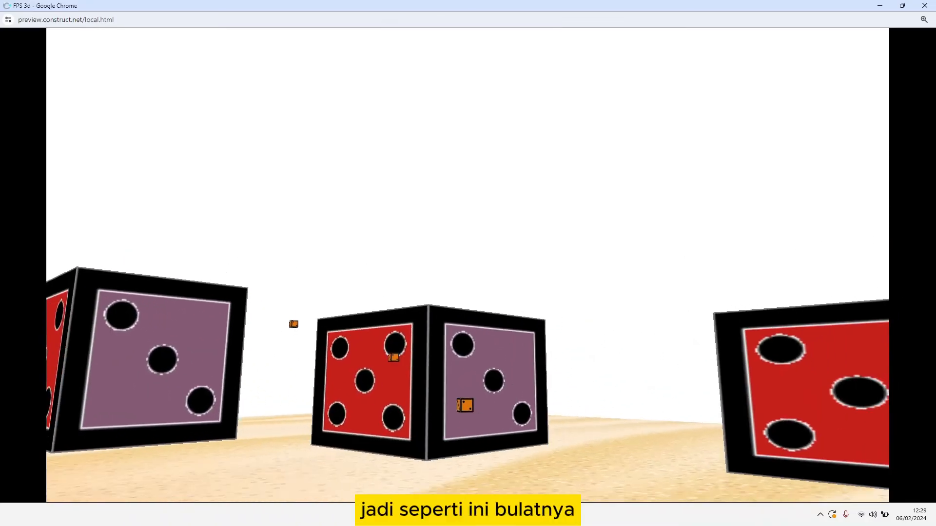
key(s)
click(468, 265)
click(468, 265)
click(468, 265)
click(468, 266)
click(468, 265)
click(468, 265)
click(468, 265)
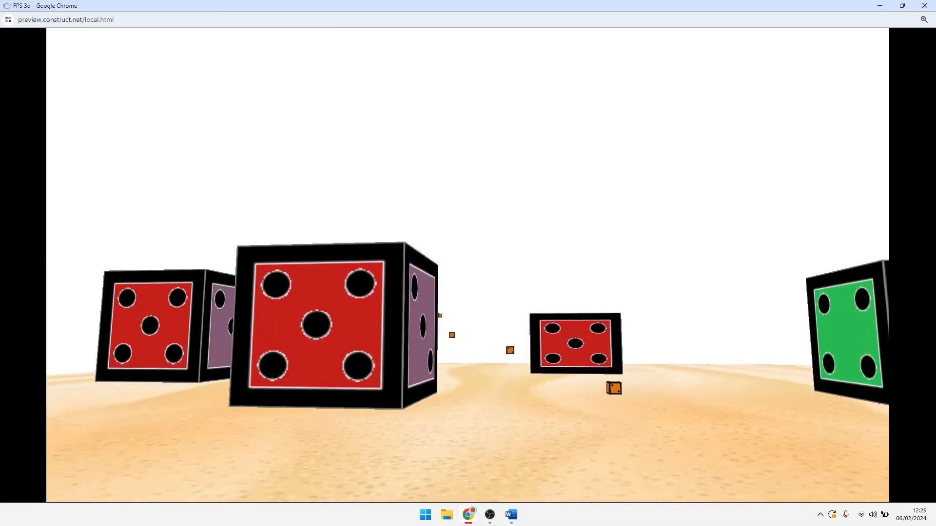
click(468, 266)
click(468, 265)
click(468, 265)
click(468, 265)
click(468, 265)
click(468, 265)
click(468, 265)
click(468, 265)
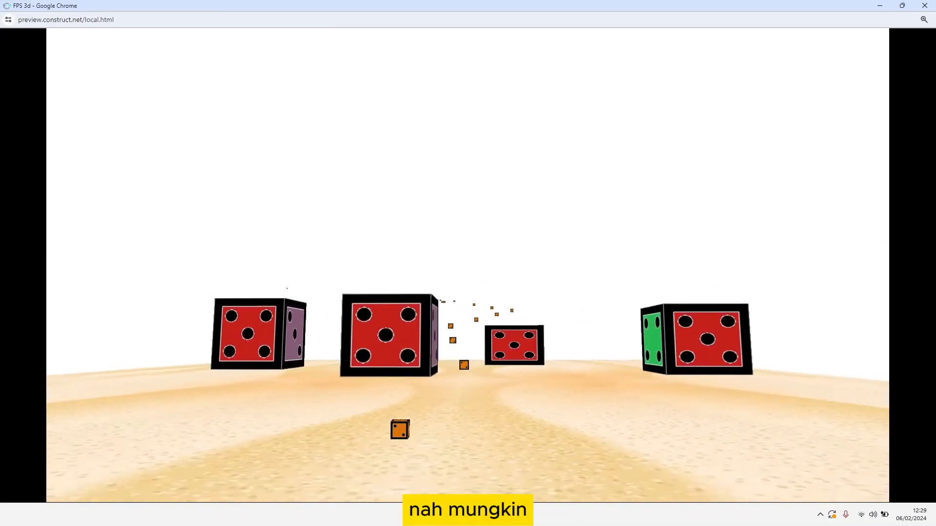
click(468, 266)
click(468, 265)
click(468, 266)
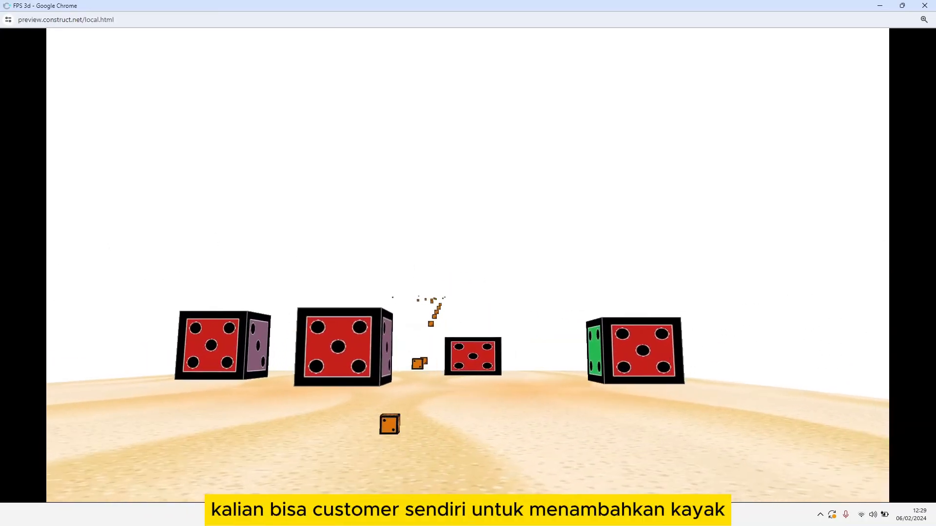
key(d)
key(w)
click(468, 265)
click(468, 265)
click(468, 266)
click(468, 265)
click(468, 265)
click(468, 265)
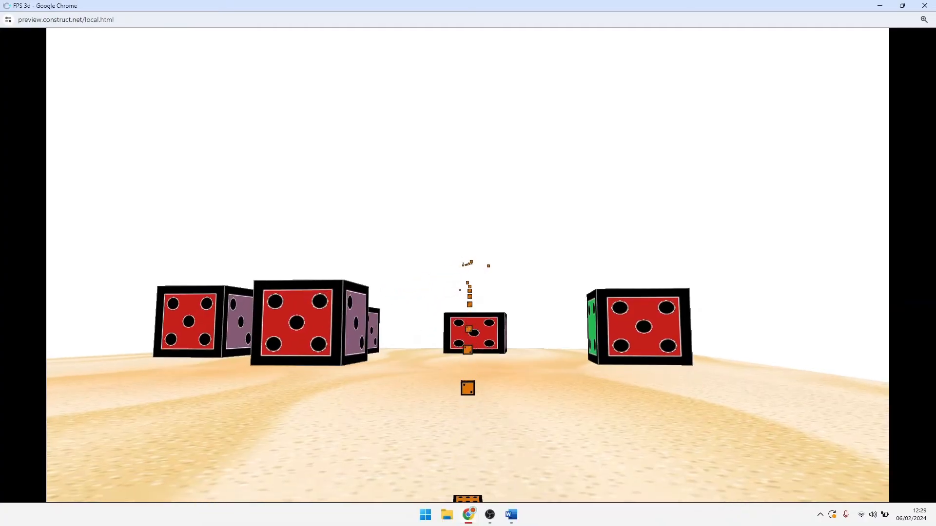
click(468, 265)
click(468, 265)
key(d)
click(468, 265)
key(w)
click(468, 265)
click(468, 266)
click(468, 266)
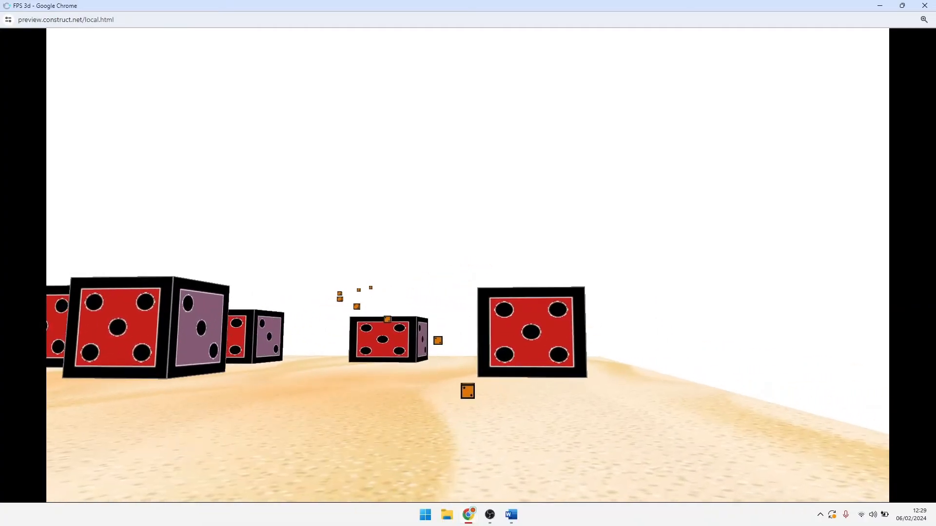
key(a)
click(468, 265)
click(468, 265)
click(468, 265)
click(468, 266)
click(468, 266)
click(468, 265)
click(468, 265)
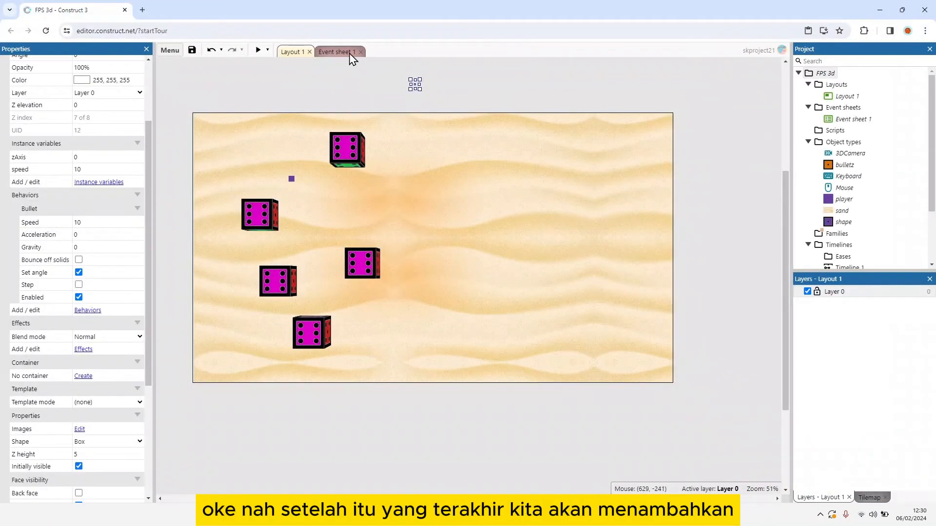
click(336, 52)
click(193, 267)
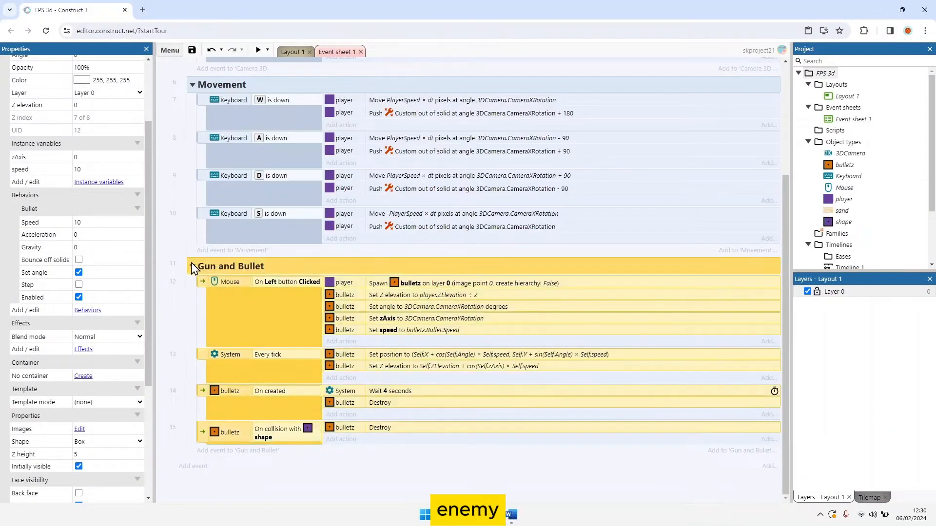
click(193, 267)
click(299, 53)
Step: Create a new 3D shape object type named enemy from Layout 1
click(440, 231)
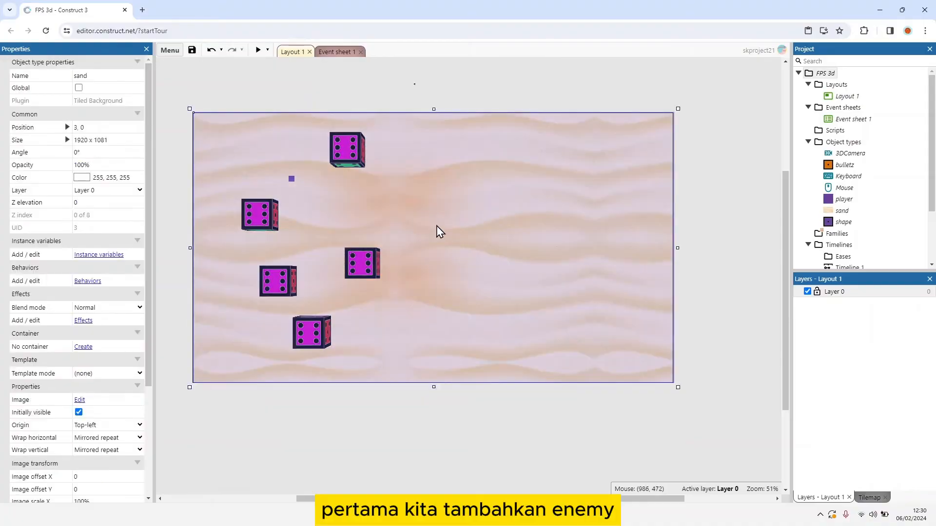
right_click(437, 230)
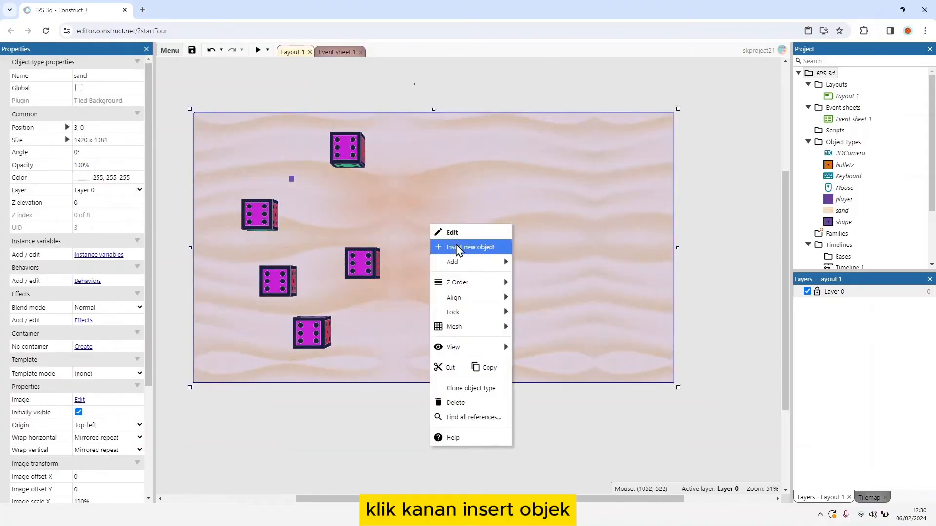
click(441, 247)
click(387, 353)
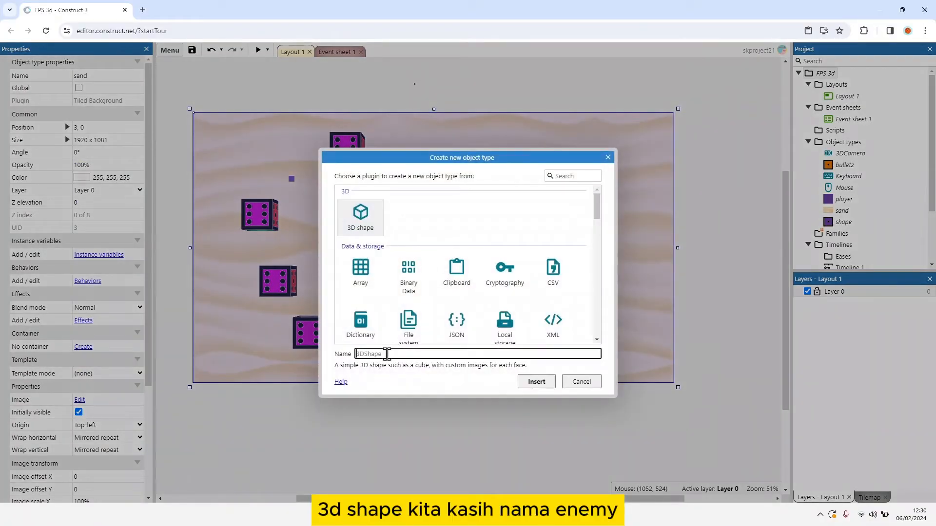
key(Return)
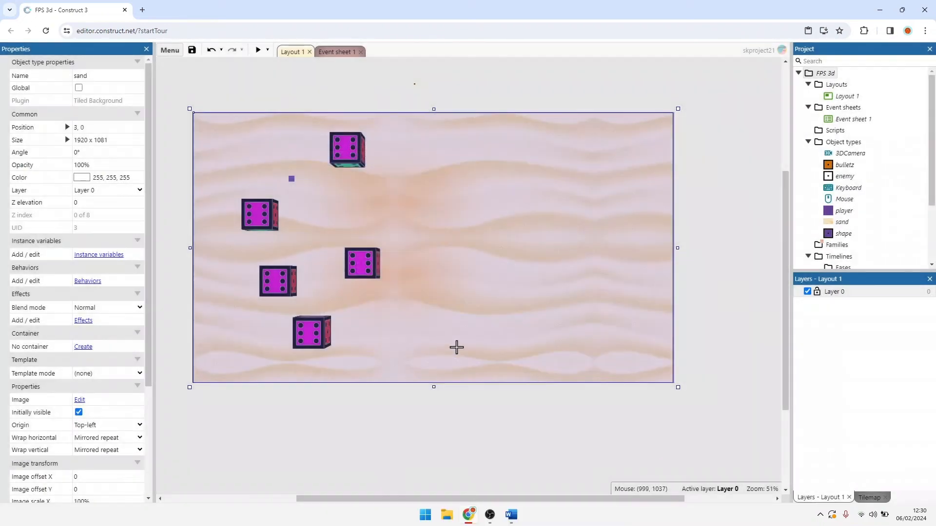
Step: Place the enemy shape on the sand to the right of the dice cubes and clear its Back, Front and Left face images
click(464, 238)
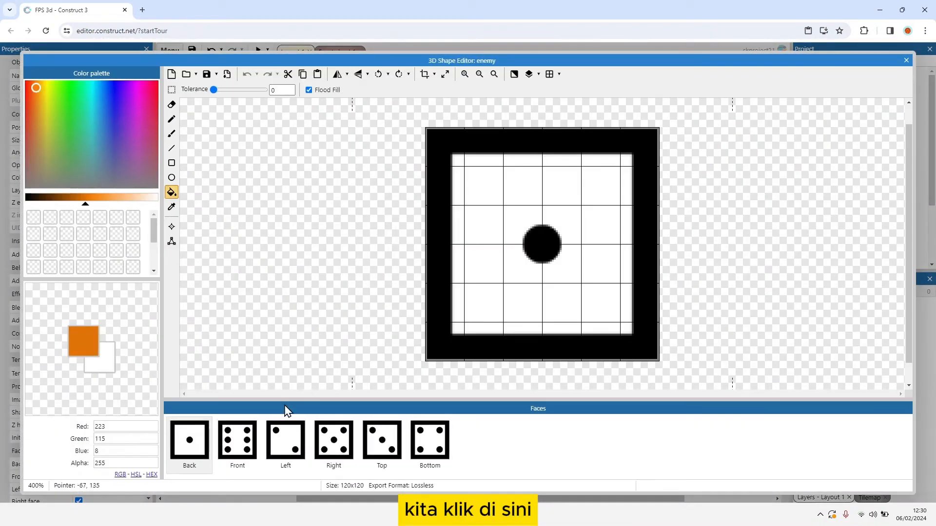
click(191, 438)
click(172, 74)
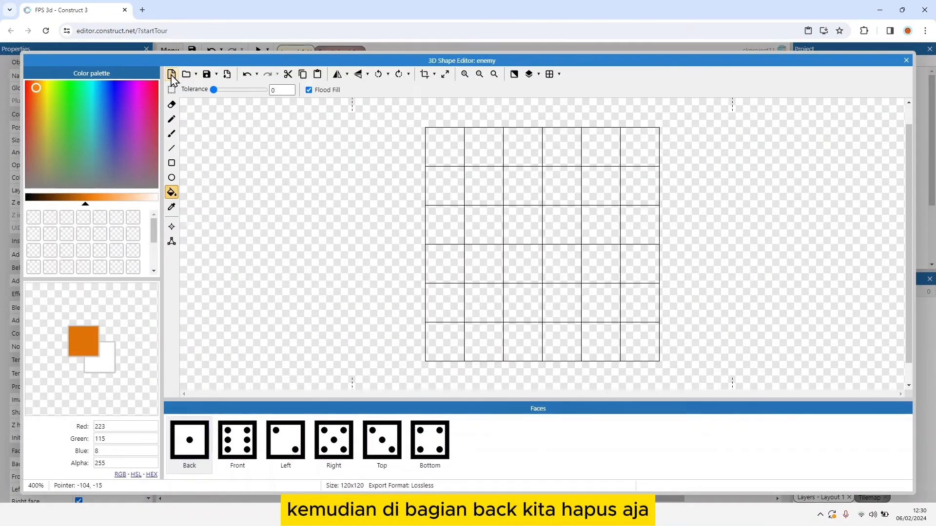
click(238, 441)
click(171, 74)
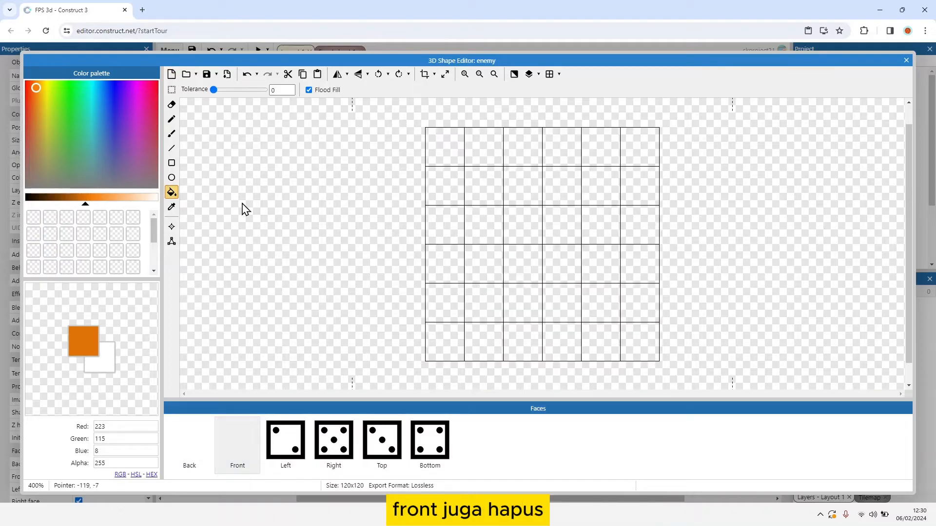
click(283, 439)
click(171, 74)
Step: Clear the enemy's Top, Bottom and Right face images
click(376, 441)
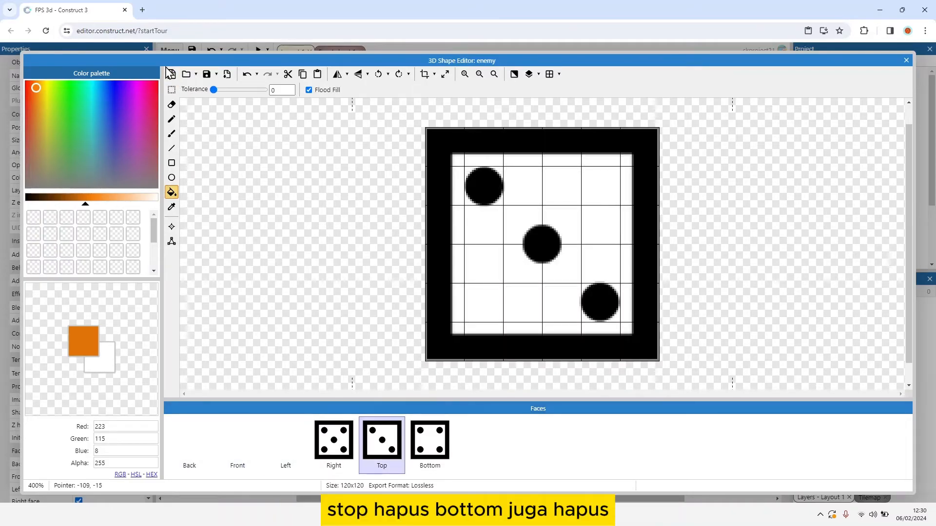
click(171, 74)
click(429, 444)
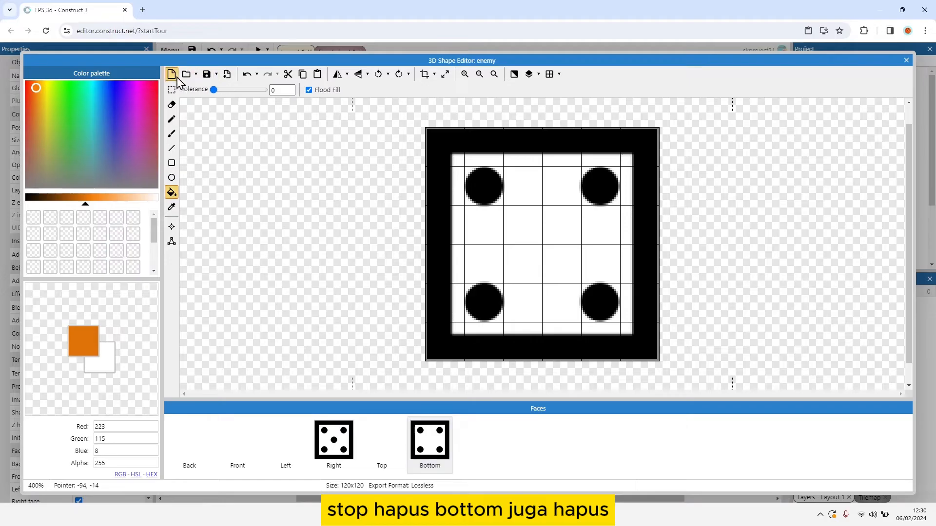
click(171, 74)
click(334, 453)
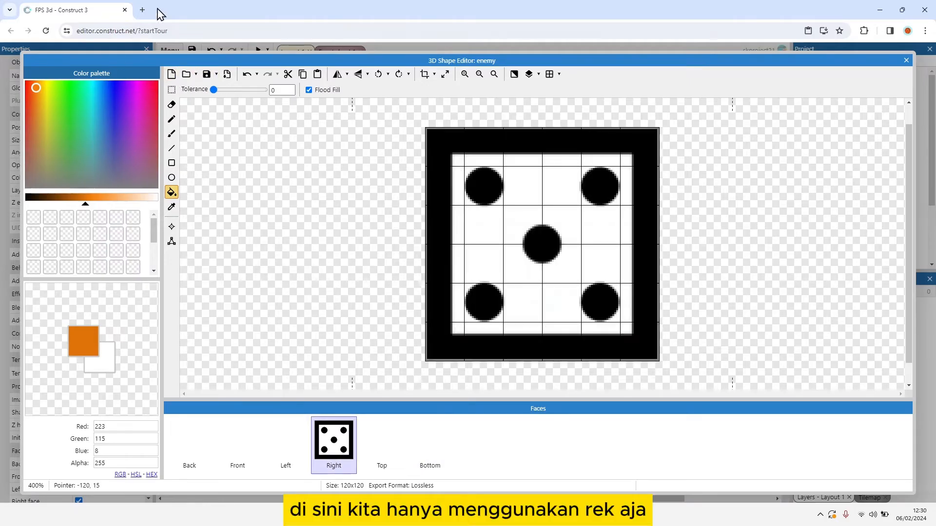
click(172, 74)
Step: Load kabaczek-removebg-preview.png as the enemy's Right face image and close the 3D shape editor
click(186, 74)
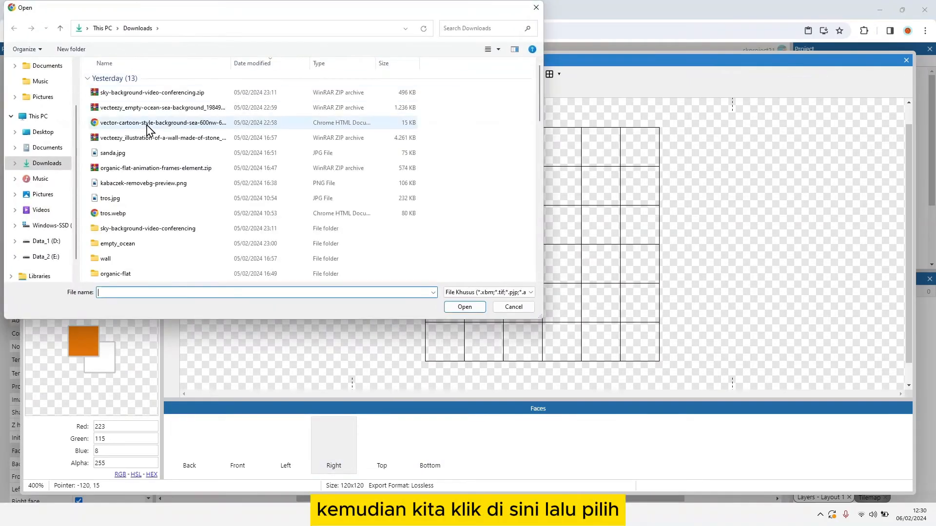
scroll(140, 215, down, 2)
scroll(140, 216, up, 2)
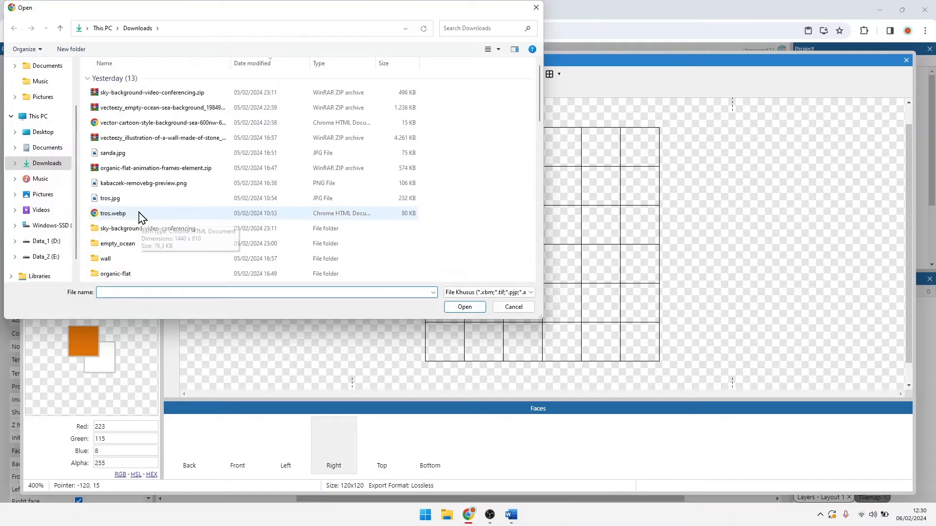
double_click(162, 187)
click(428, 220)
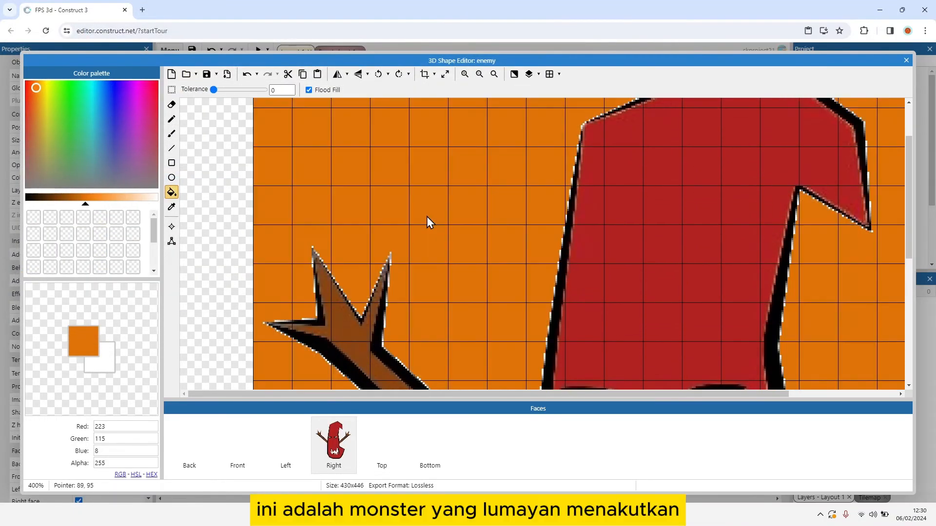
key(ctrl+z)
scroll(428, 222, down, 3)
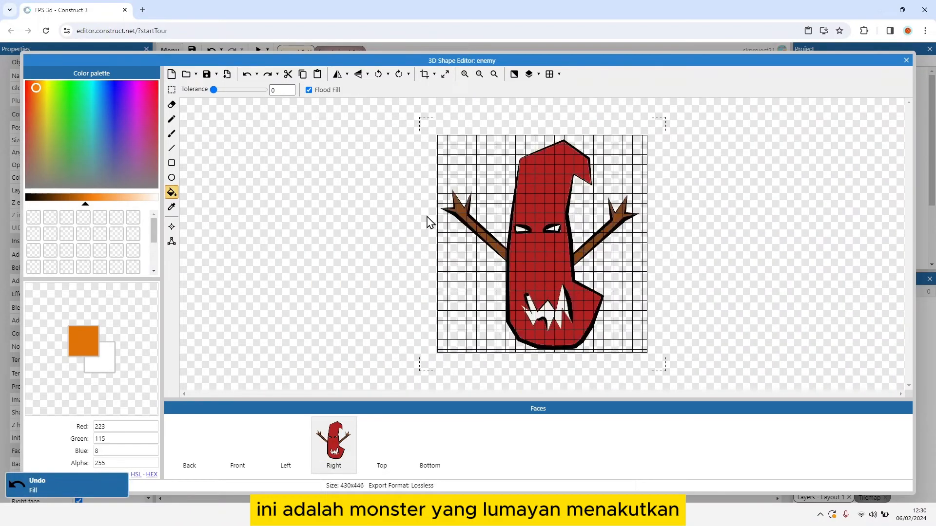
scroll(428, 221, down, 1)
scroll(428, 222, up, 1)
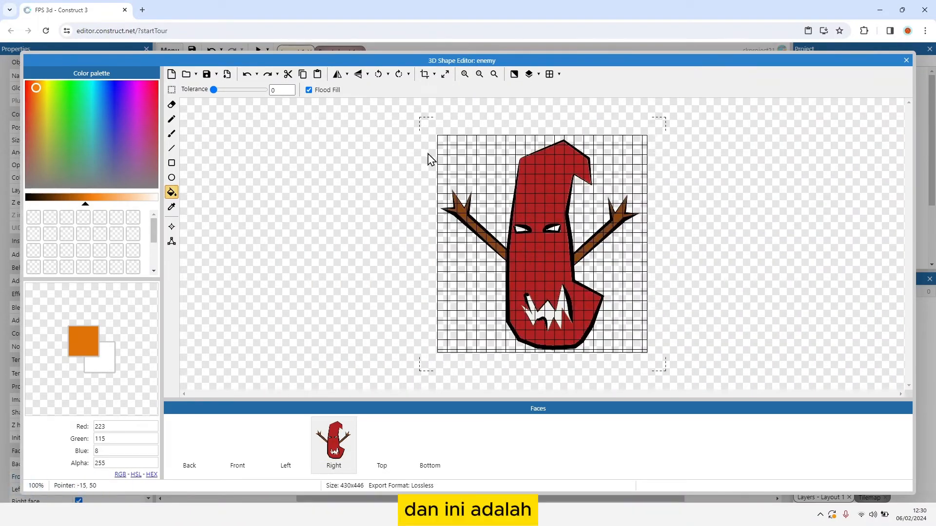
click(905, 60)
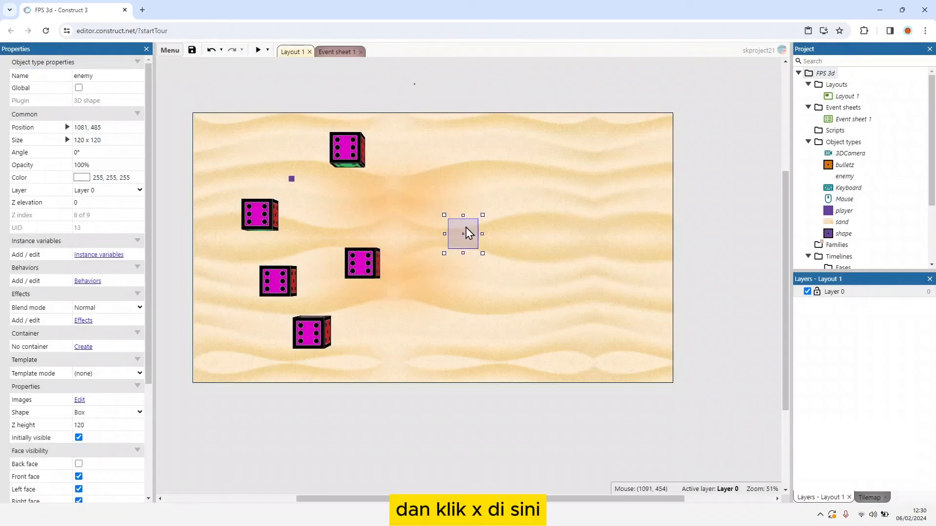
Step: Set the enemy's size to 60 x 60 and Z height to 60, and move it outside the layout to about 526, -86
drag(468, 233, 412, 222)
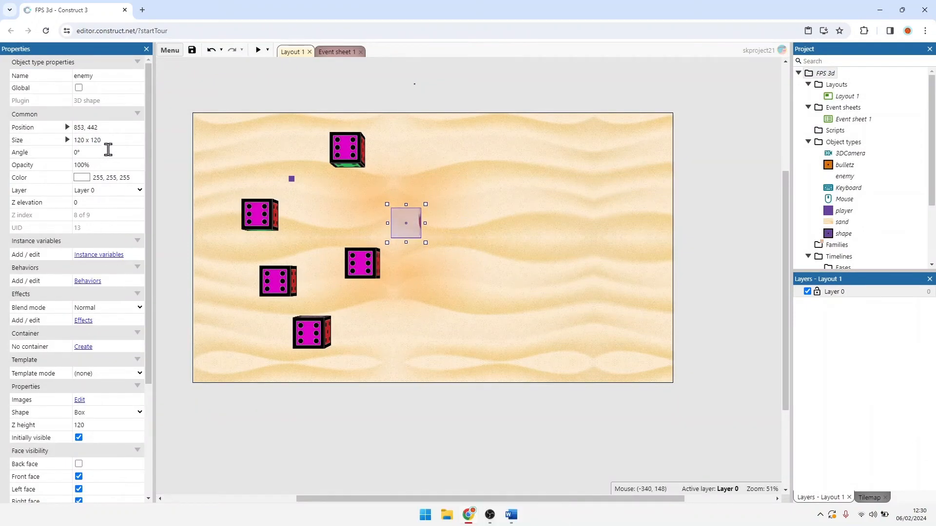
click(109, 141)
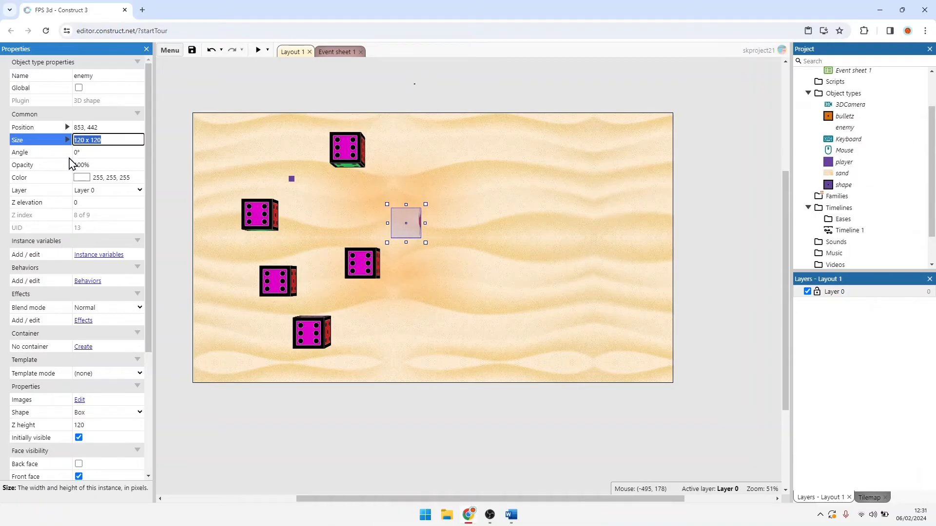
text(60x60)
key(Tab)
scroll(121, 351, down, 2)
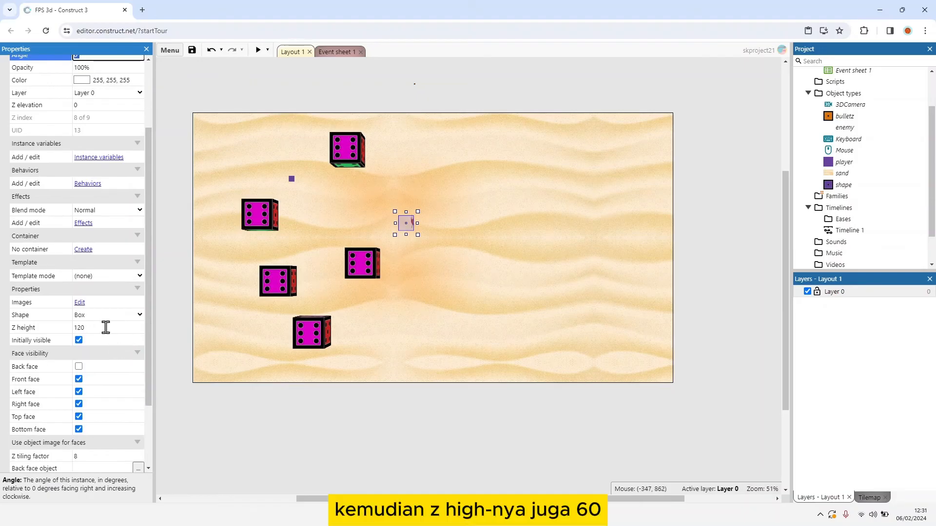
click(105, 327)
text(60)
key(Return)
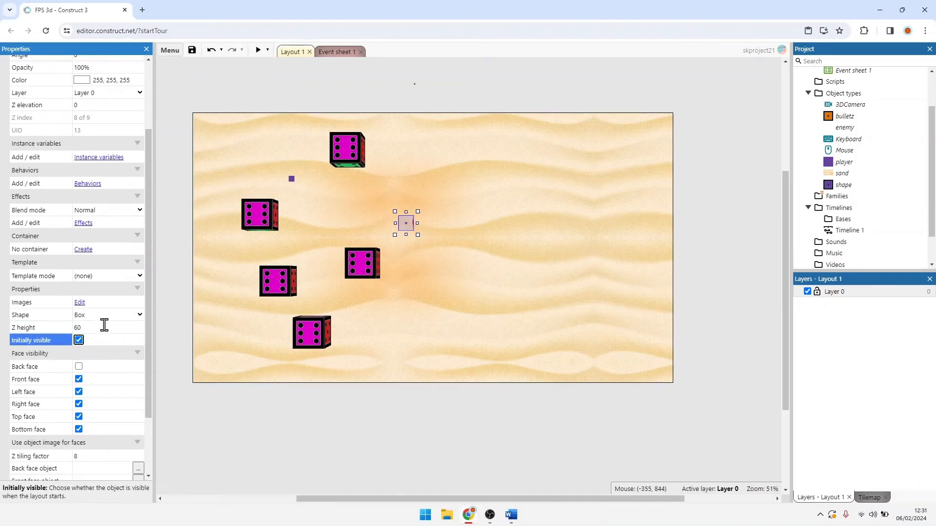
scroll(105, 324, up, 2)
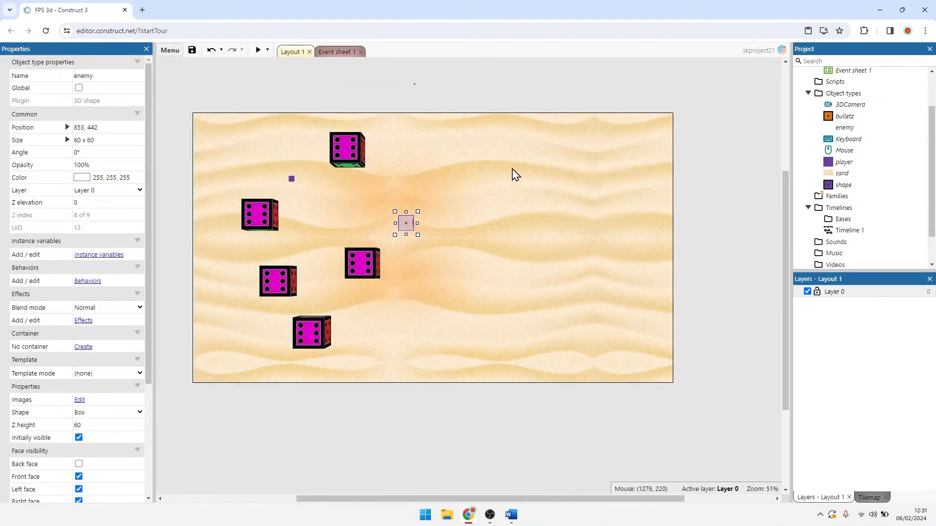
drag(409, 230, 327, 97)
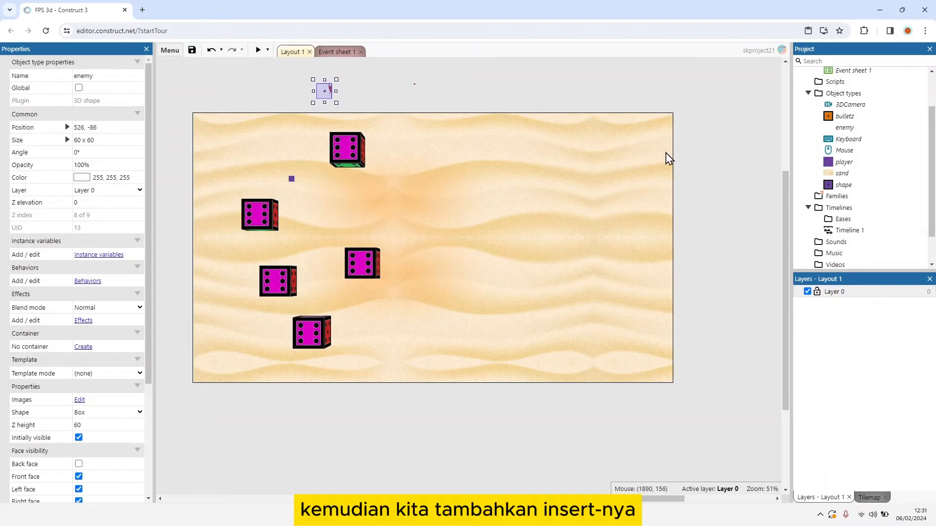
Step: Insert a new Sprite object named spawn_enemy and place it near the middle of the layout
click(476, 307)
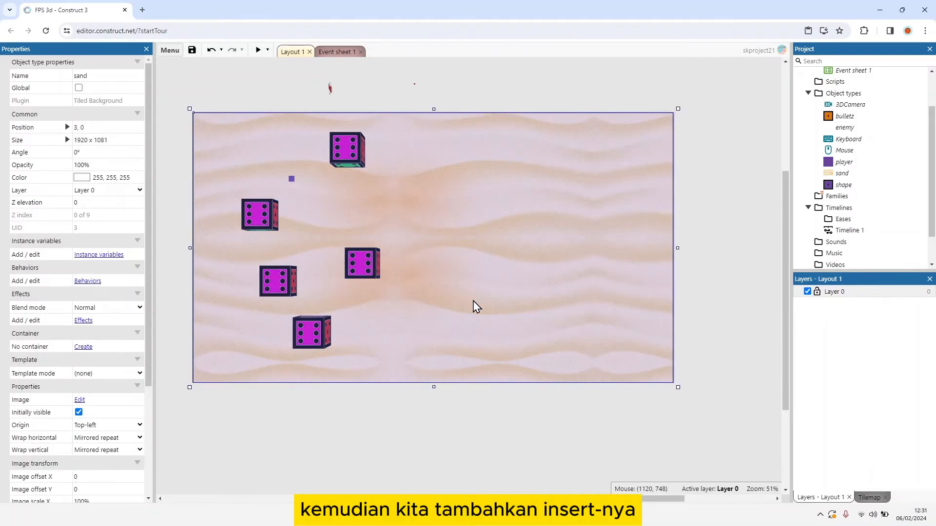
right_click(474, 300)
click(494, 100)
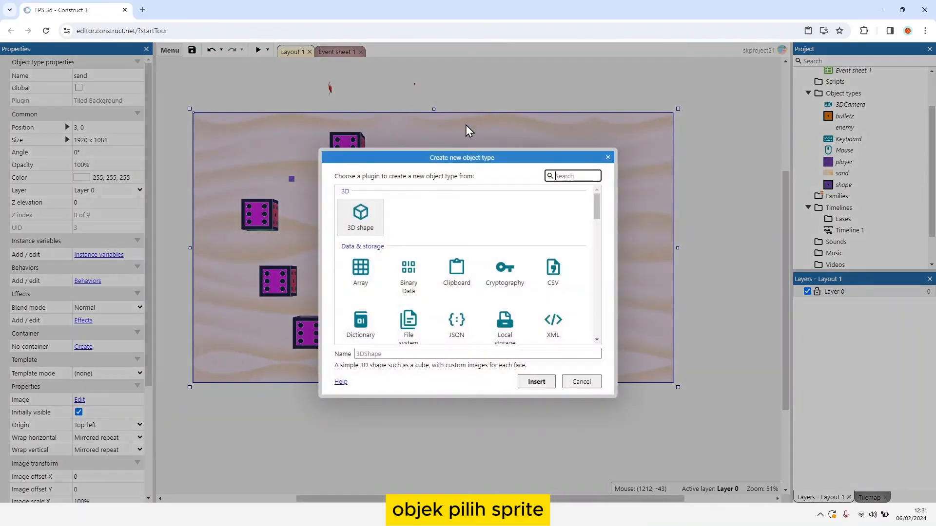
scroll(446, 310, down, 3)
click(502, 247)
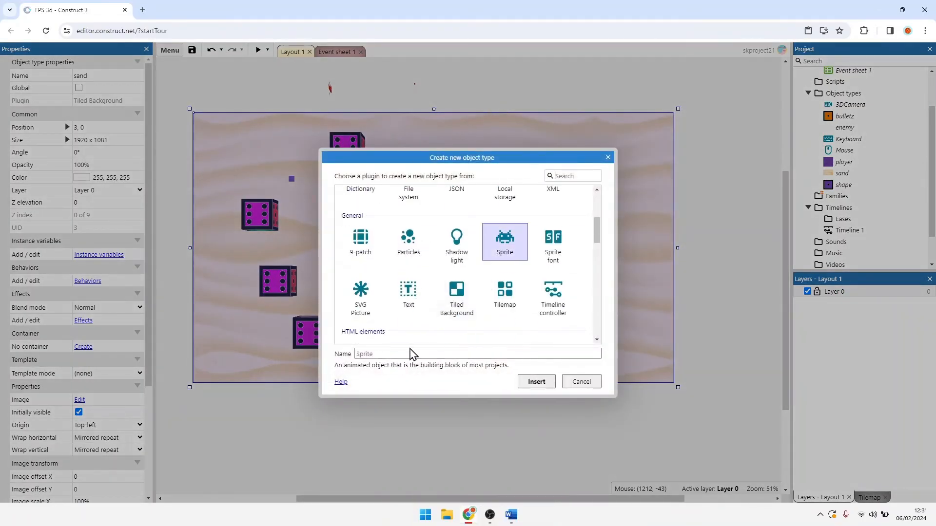
click(404, 354)
text(spaw)
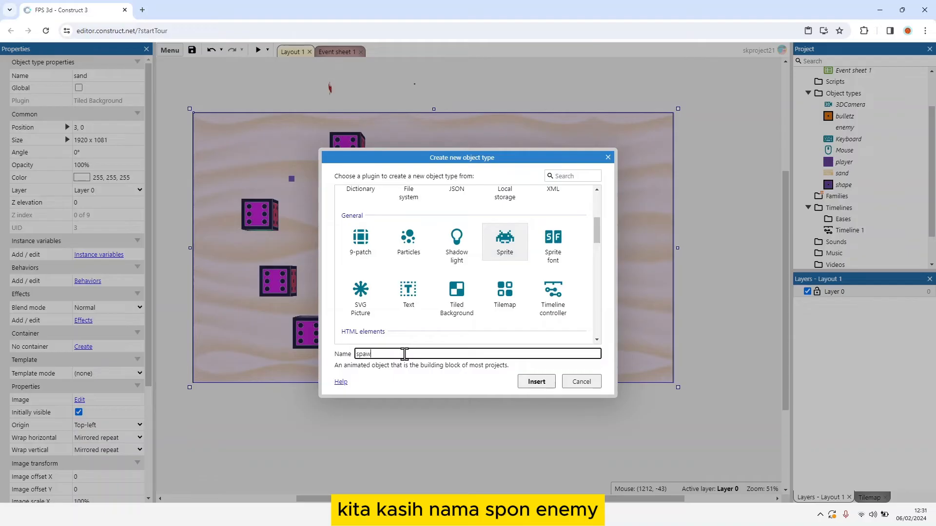
text(n_enemy)
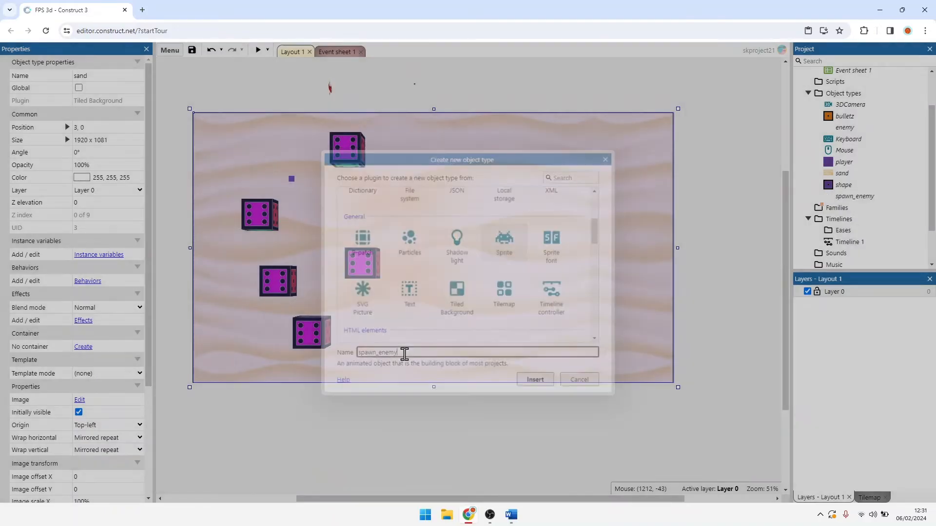
key(Return)
click(392, 254)
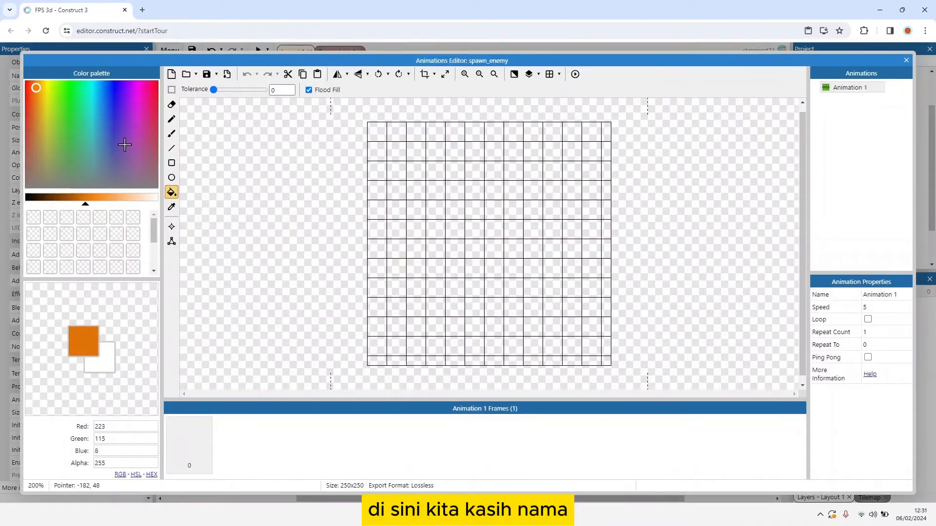
Step: Fill the spawn_enemy sprite with green (RGB 41, 189, 95) and close the Animations Editor
click(79, 163)
click(78, 119)
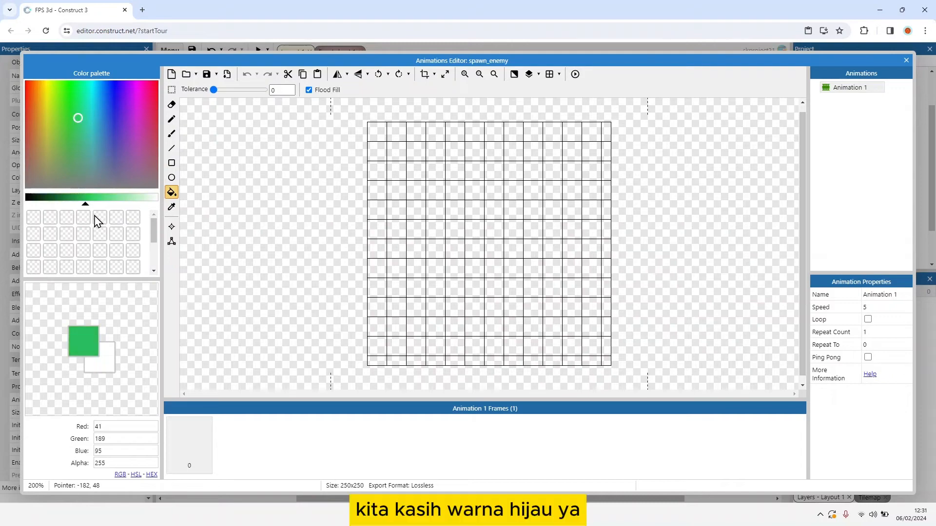
click(474, 188)
click(906, 60)
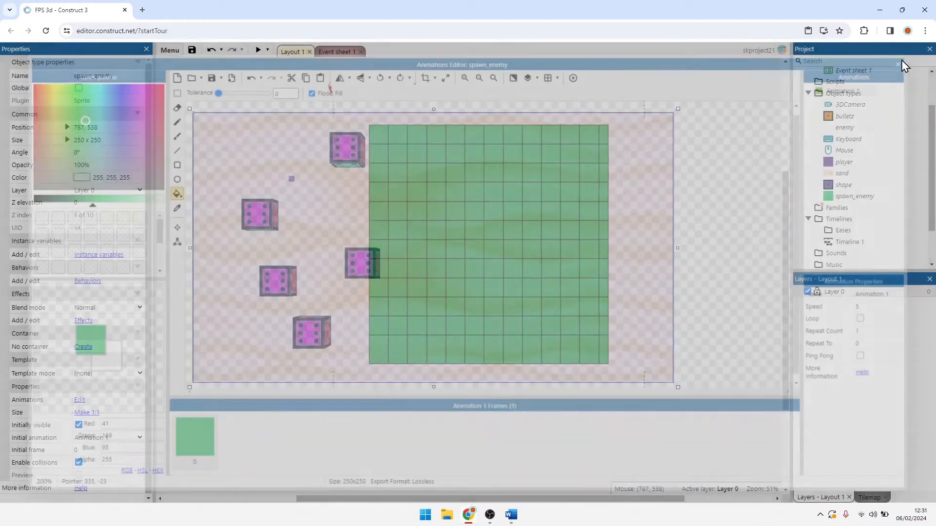
Step: Stretch spawn_enemy to about 1020 x 1106 over the layout's left half, covering all dice cubes, and send it to the bottom of the layer
drag(395, 251, 217, 146)
drag(248, 175, 388, 390)
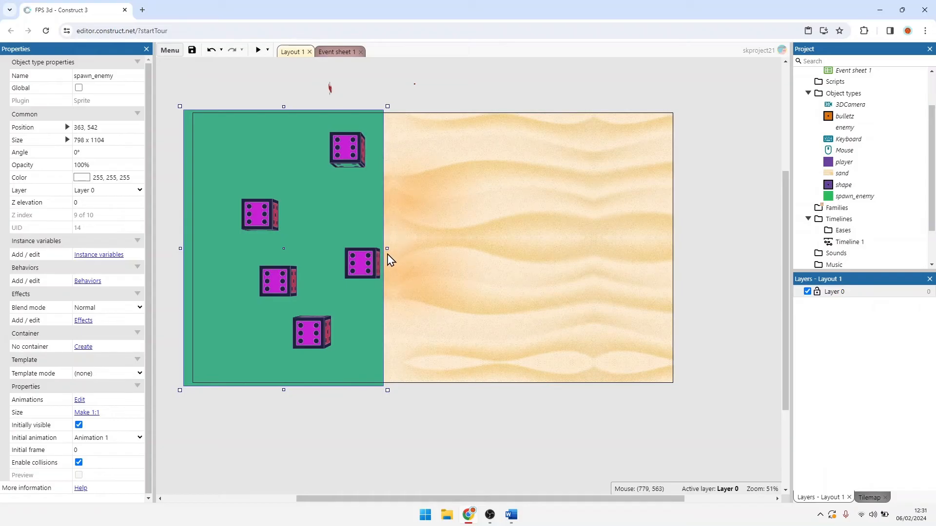
drag(390, 390, 445, 391)
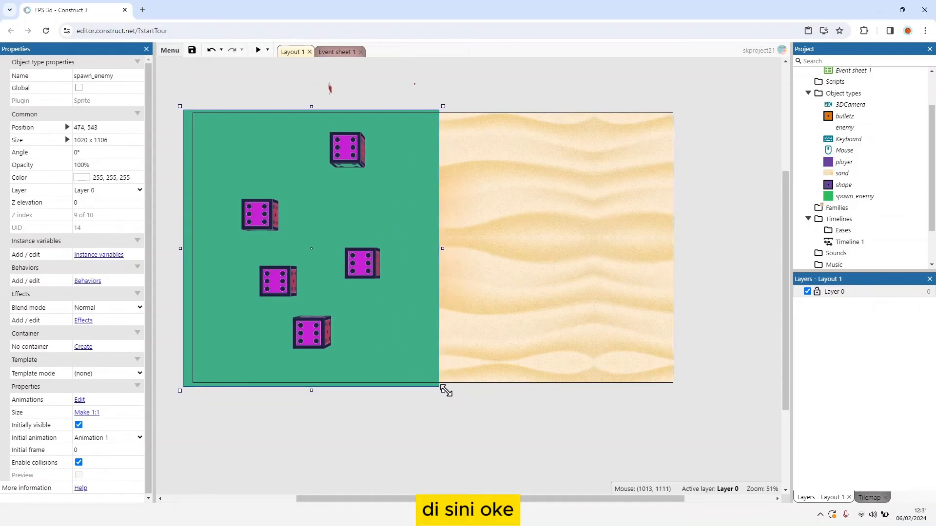
right_click(386, 192)
mouse_move(453, 251)
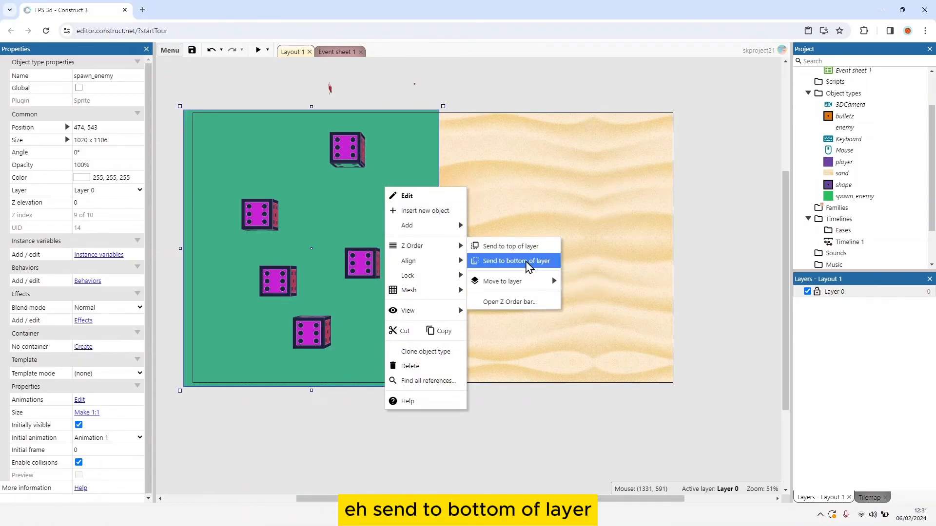
click(527, 262)
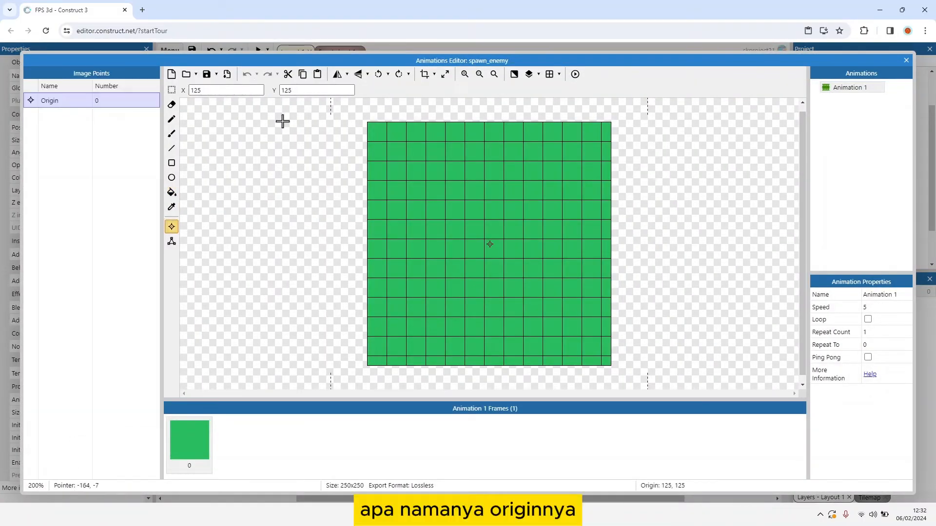
Step: Add ten image points, Image Point 1 to Image Point 10, to the spawn_enemy sprite
right_click(82, 102)
click(141, 107)
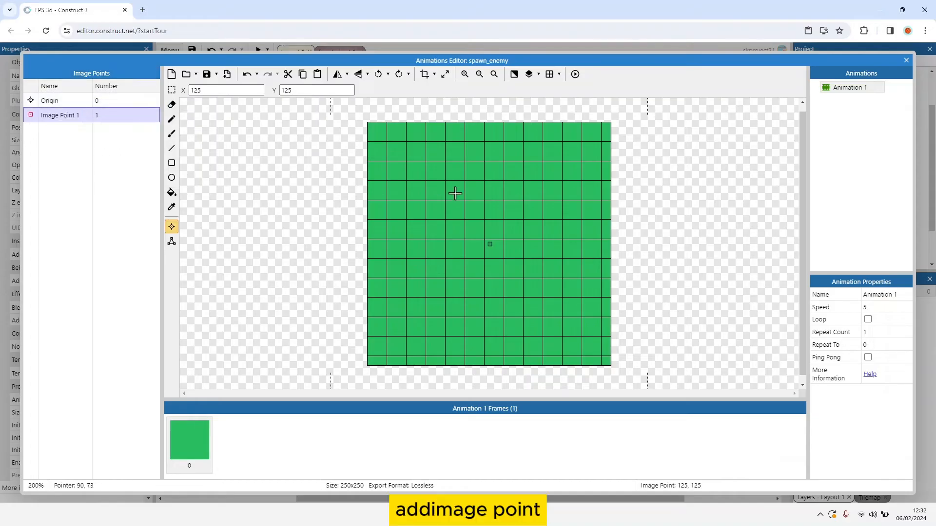
right_click(52, 117)
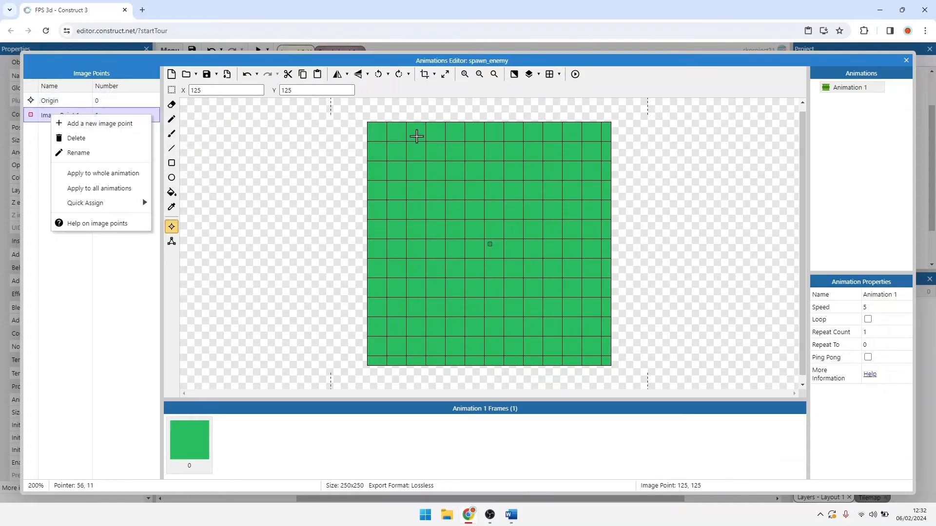
click(111, 124)
right_click(71, 132)
click(90, 140)
right_click(69, 141)
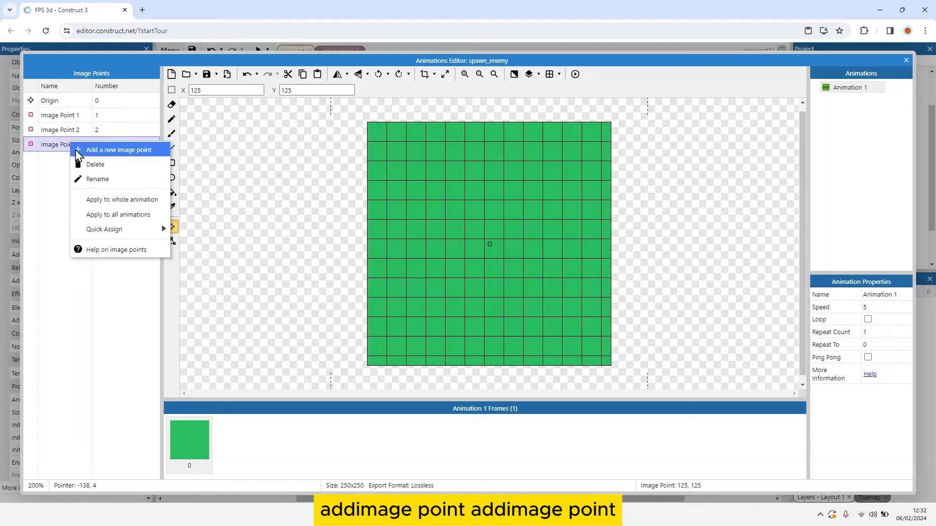
click(90, 148)
right_click(59, 162)
click(90, 171)
right_click(63, 176)
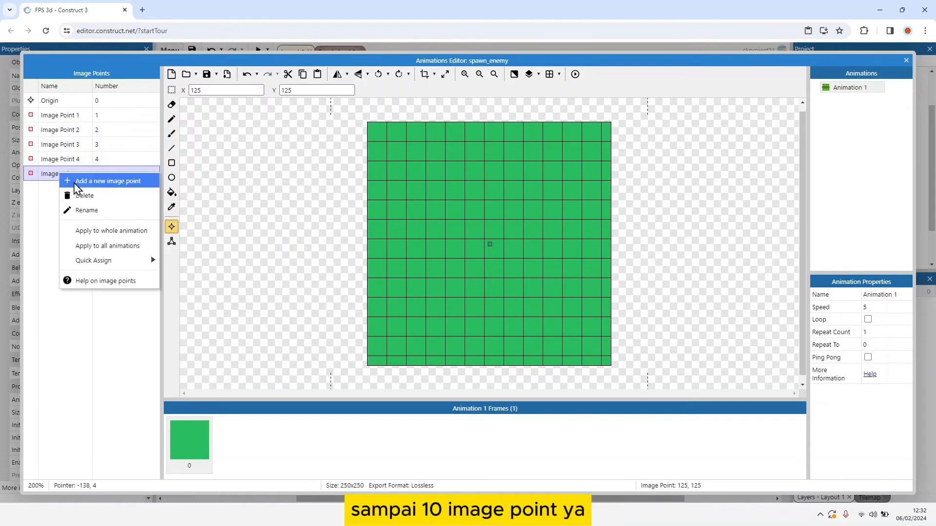
click(90, 183)
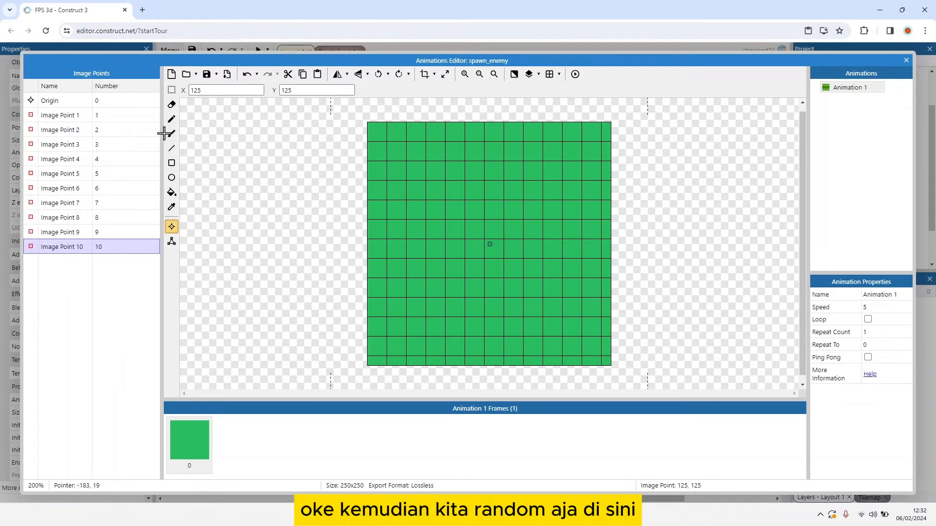
Step: Place Image Point 1 near the sprite's upper-left corner, Image Point 2 at 32, 138 and Image Point 3 at 42, 227
click(462, 180)
click(93, 112)
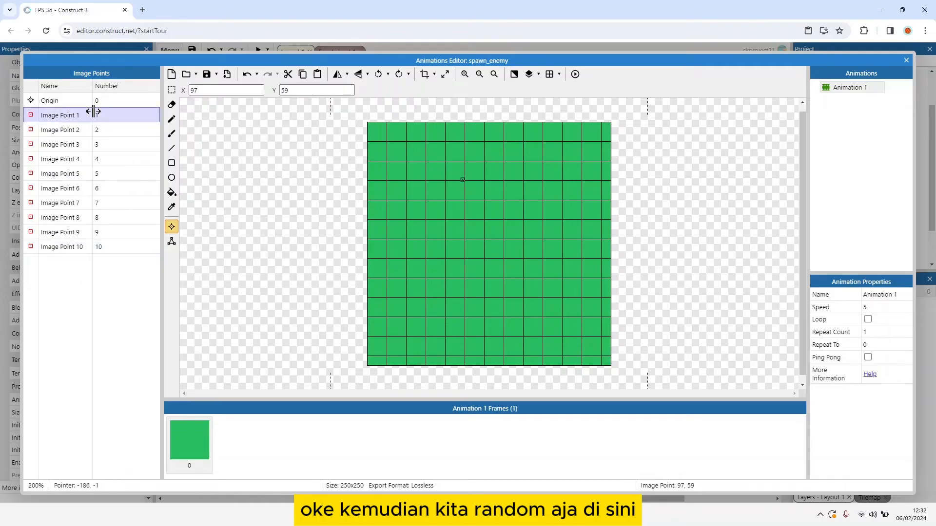
click(394, 160)
click(119, 130)
click(399, 256)
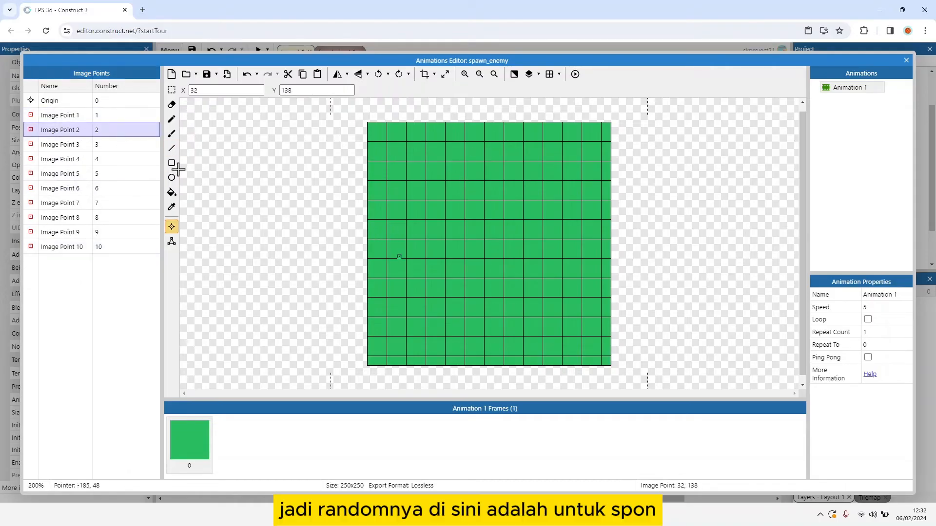
click(117, 145)
click(409, 343)
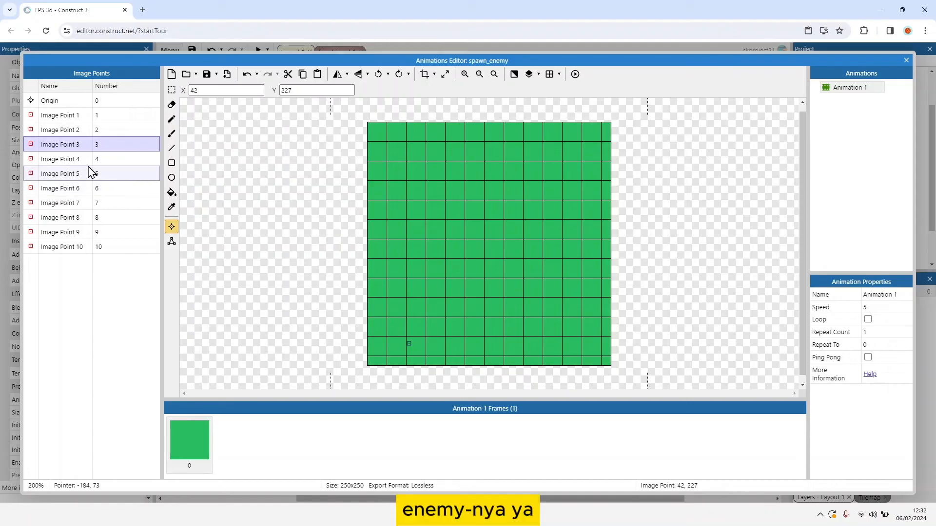
Step: Scatter Image Points 4 to 10 over the sprite, with point 7 at 72, 25 and point 10 at 42, 54, and close the Animations Editor
click(112, 162)
click(390, 305)
click(115, 176)
click(431, 331)
click(117, 189)
click(118, 204)
click(433, 148)
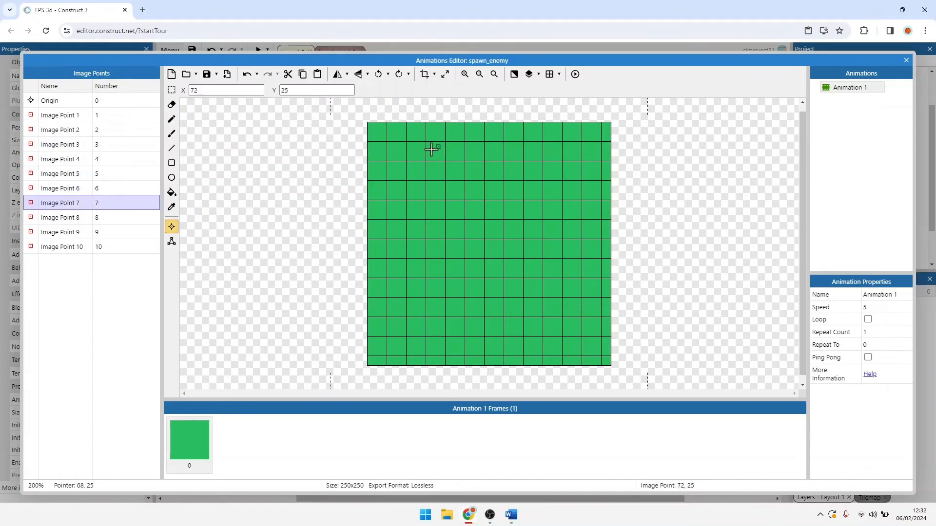
click(118, 218)
click(461, 196)
click(121, 234)
click(120, 248)
click(409, 175)
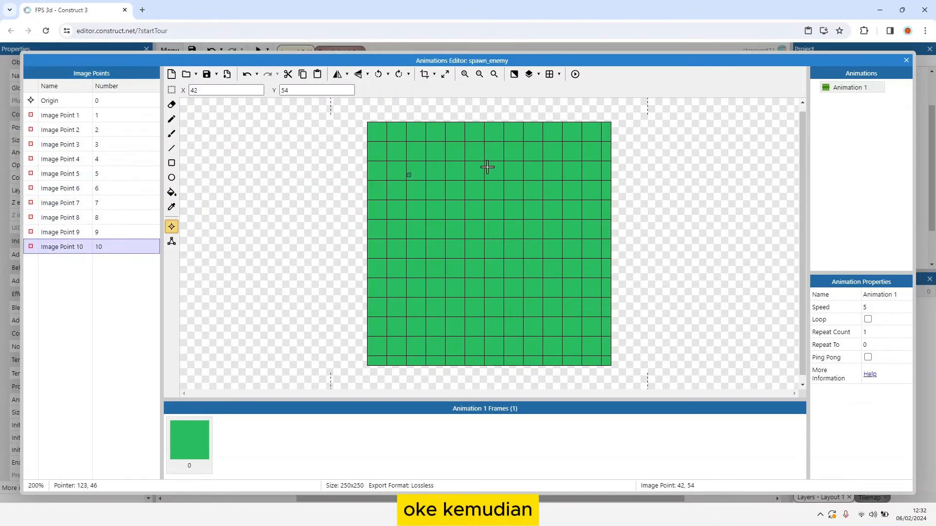
click(906, 61)
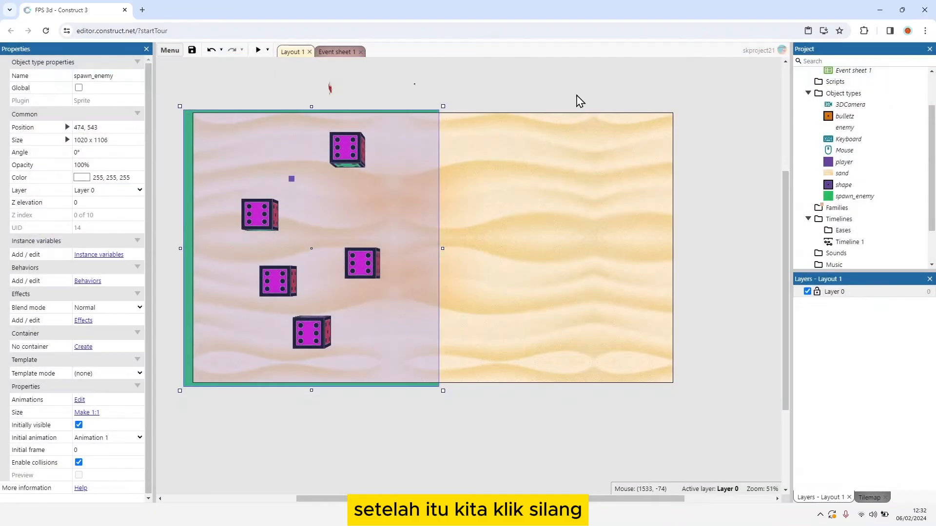
Step: Add the Move To behavior to the enemy 3D shape above the layout
click(335, 52)
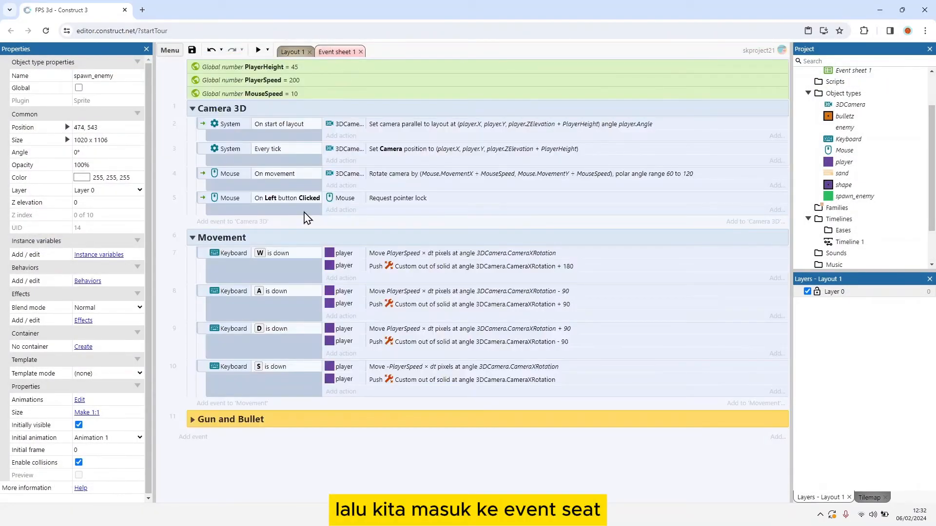
click(291, 52)
click(325, 91)
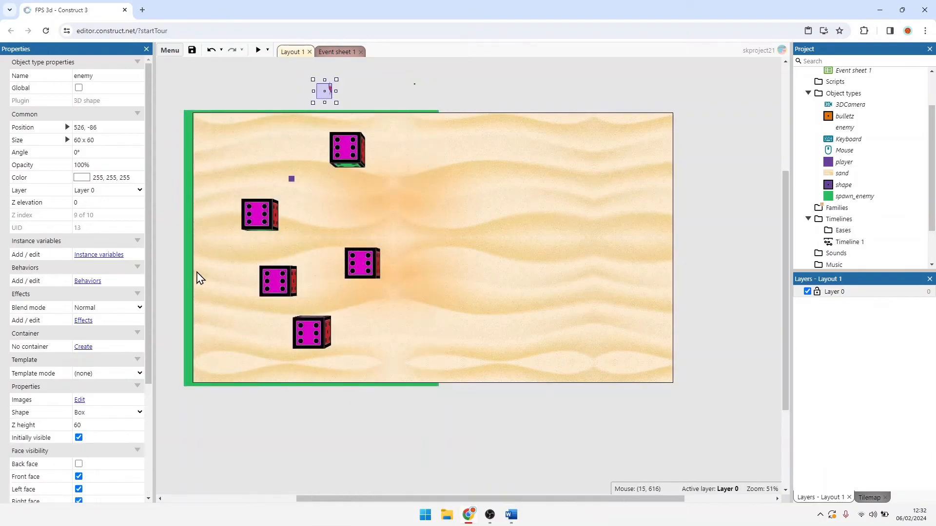
scroll(104, 341, down, 2)
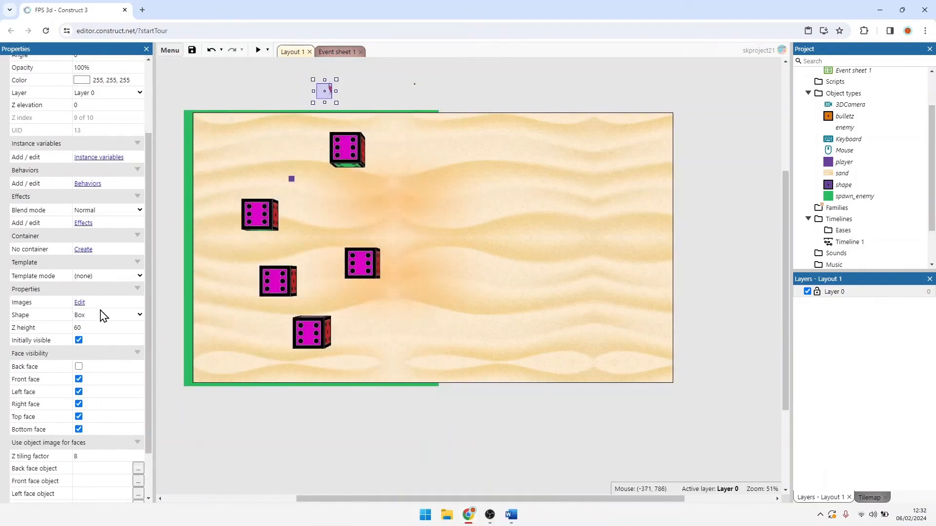
click(89, 183)
click(469, 235)
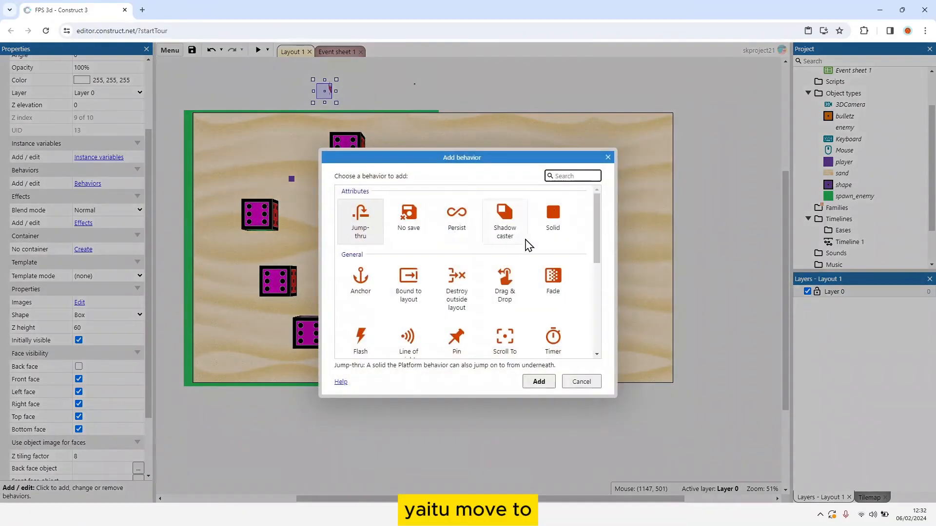
scroll(525, 244, down, 5)
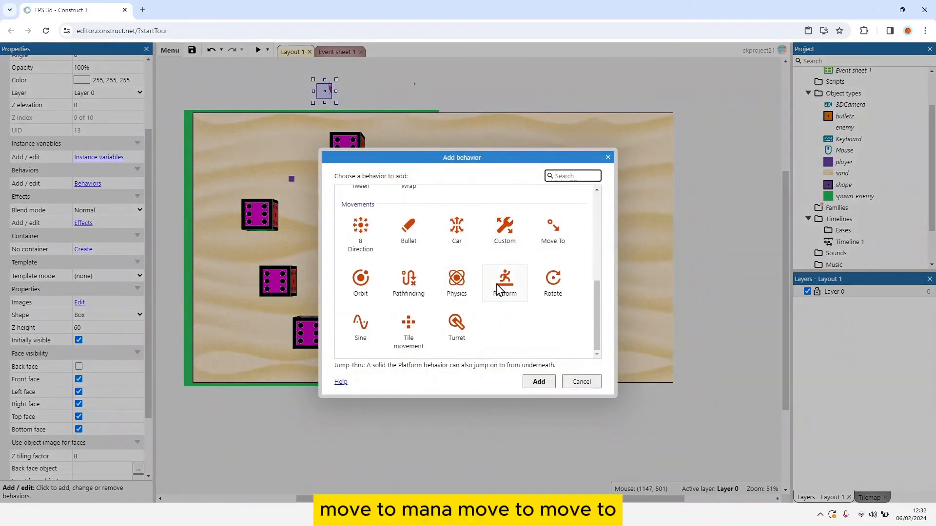
scroll(437, 303, up, 2)
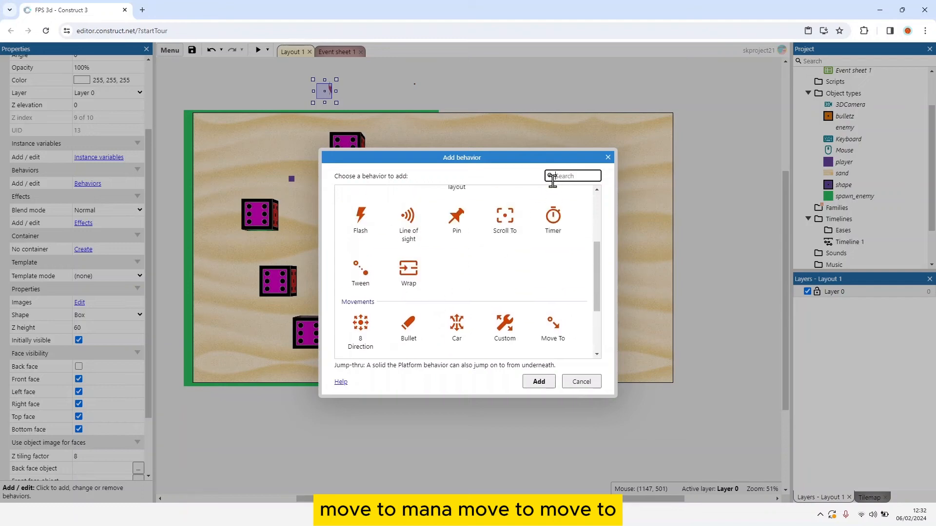
click(561, 335)
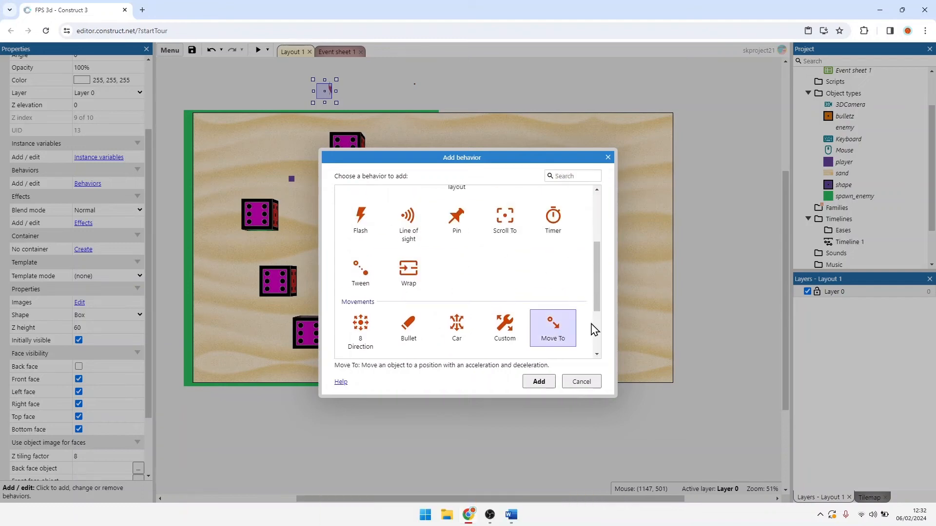
click(538, 382)
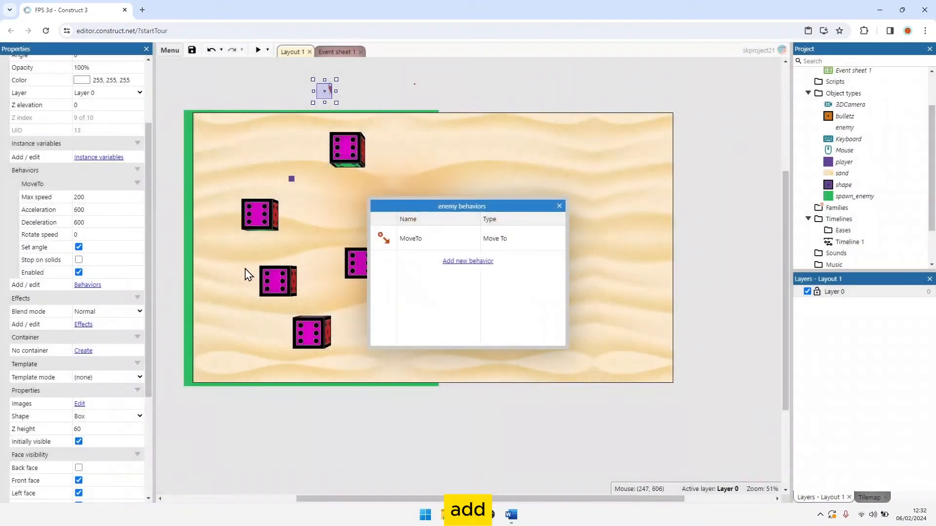
click(559, 206)
Step: Set the enemy's MoveTo max speed to 50, acceleration to 50 and deceleration to 100
click(102, 197)
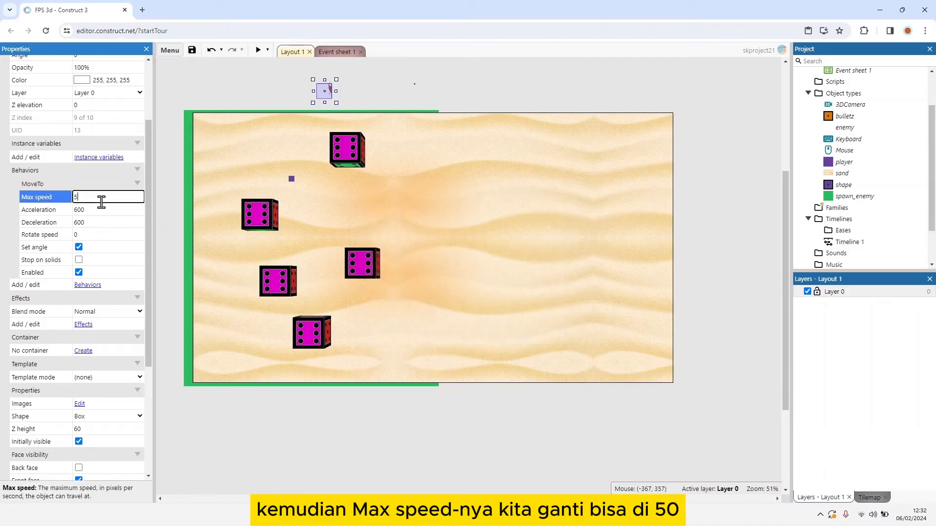
text(50)
click(119, 210)
text(5)
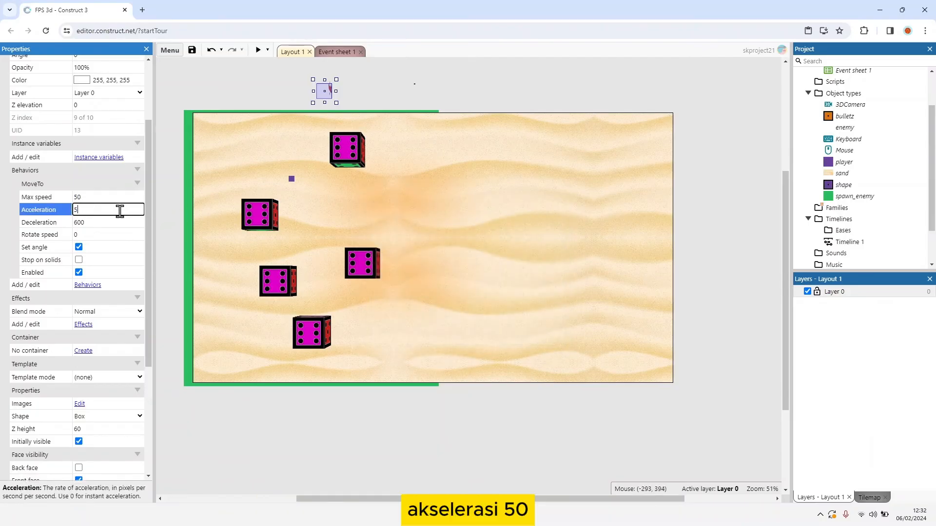
text(0)
click(126, 222)
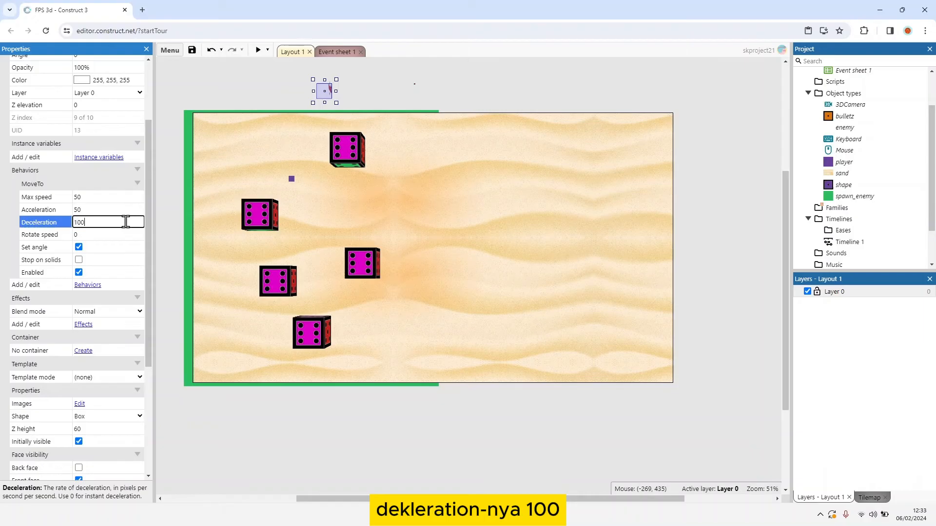
text(100)
click(418, 96)
Step: Add a new event group named Enemy below Gun and Bullet on Event sheet 1
click(339, 53)
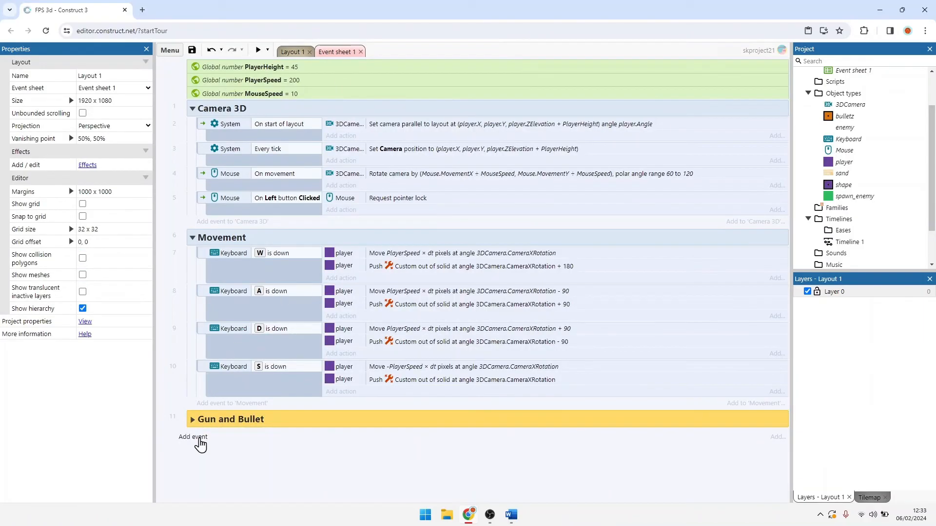
click(212, 490)
right_click(213, 493)
click(234, 438)
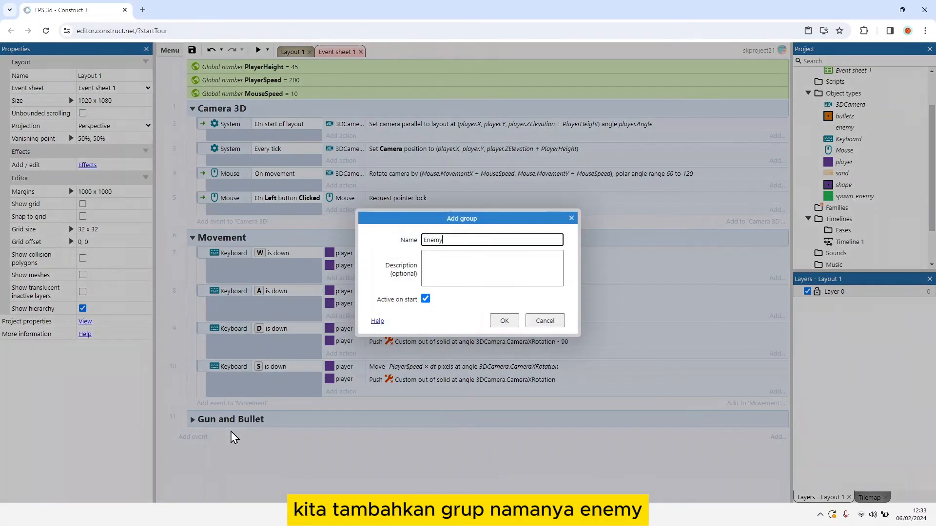
key(Return)
Step: Add a System Every tick event to the Enemy group
click(226, 450)
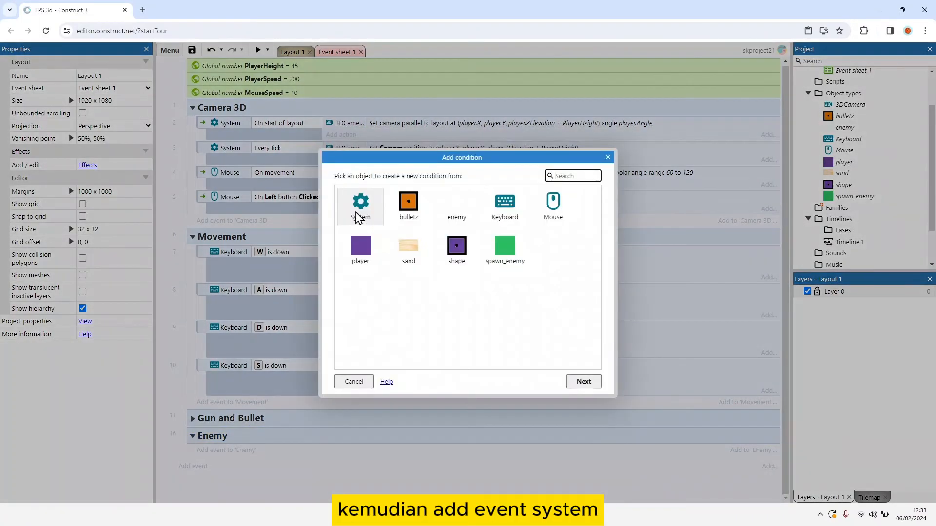
double_click(359, 214)
text(ever)
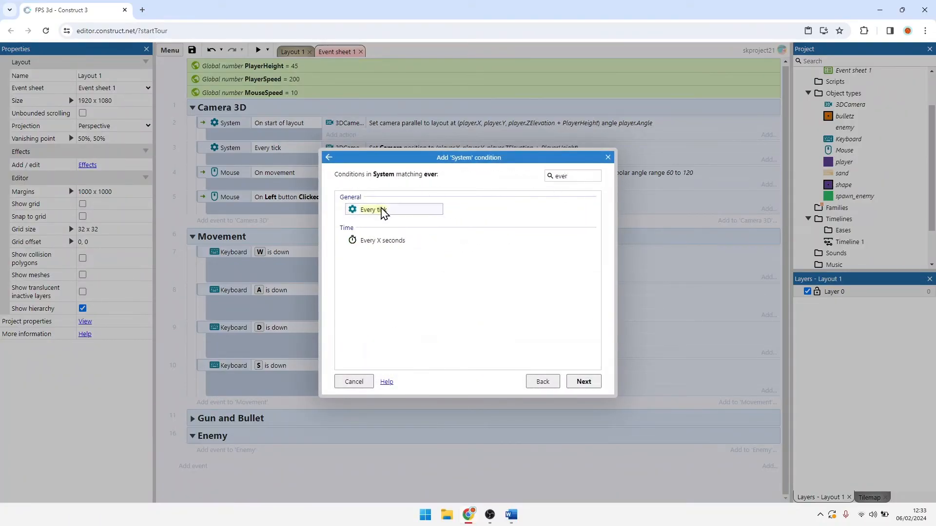
double_click(383, 214)
Step: Give the Enemy group's Every tick event a MoveTo Move to object action that sends enemy towards player
click(341, 452)
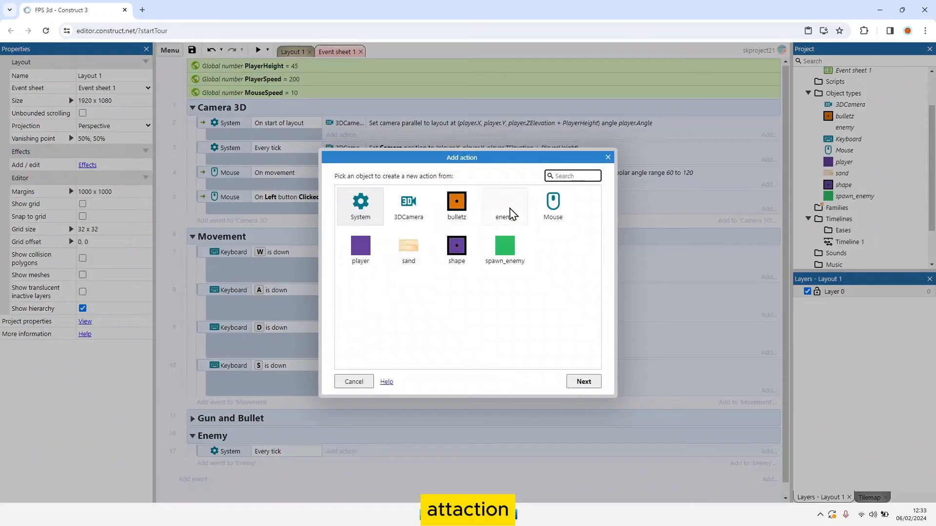
double_click(509, 212)
scroll(410, 273, down, 5)
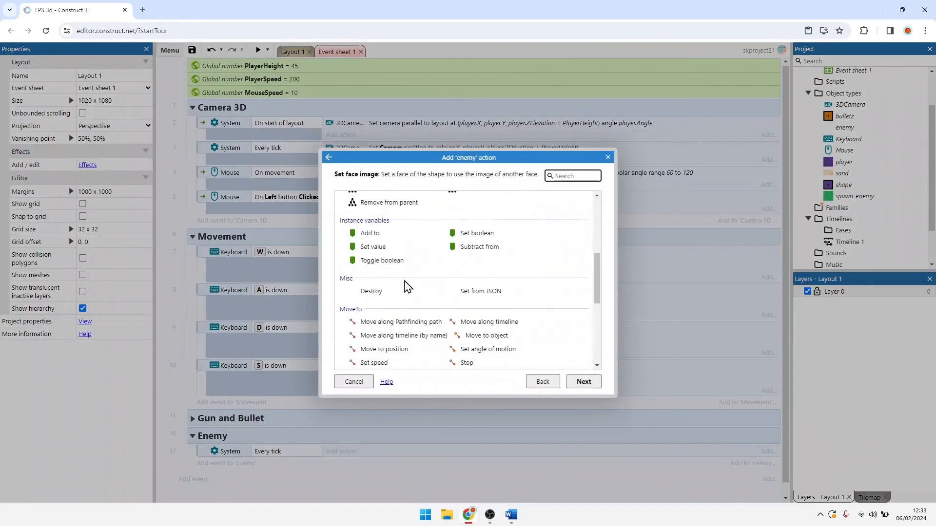
scroll(407, 287, down, 1)
click(503, 288)
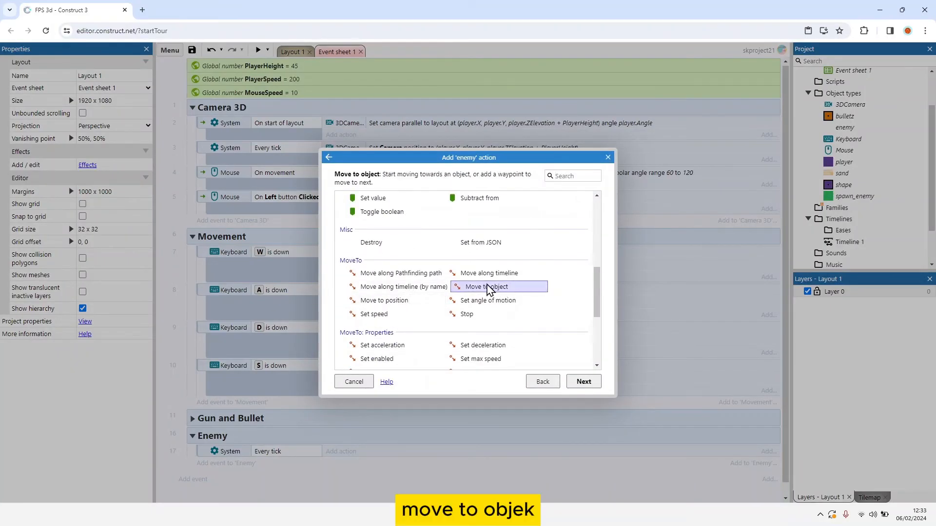
double_click(479, 290)
click(505, 251)
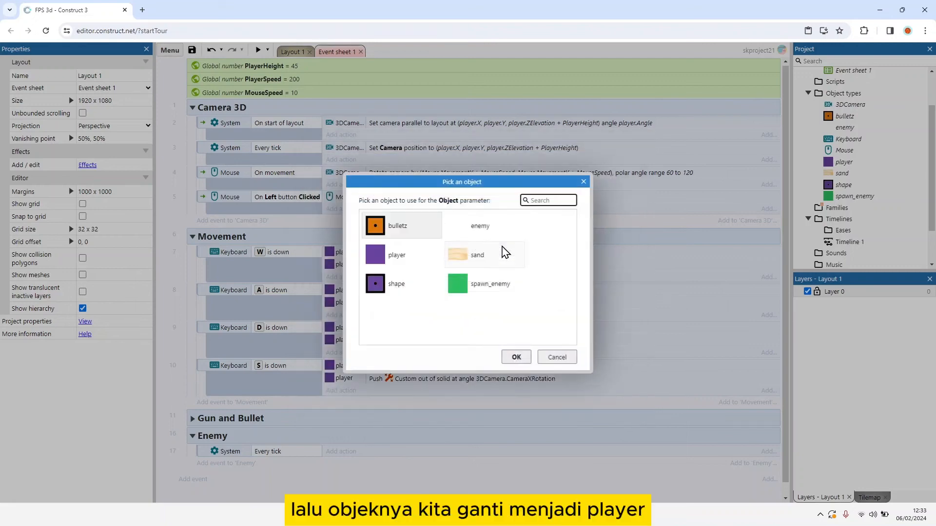
click(423, 255)
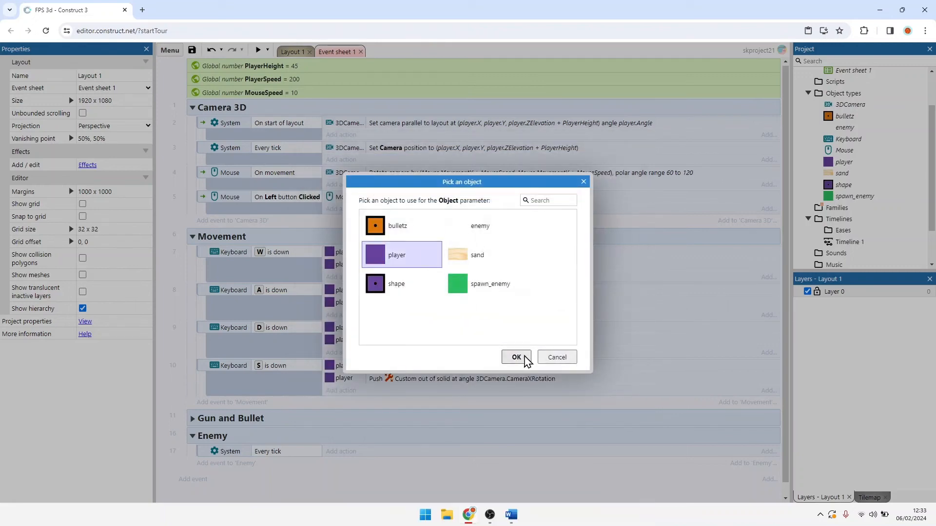
click(516, 358)
click(569, 333)
Step: Add a System On start of layout event to the Enemy group
scroll(312, 422, down, 1)
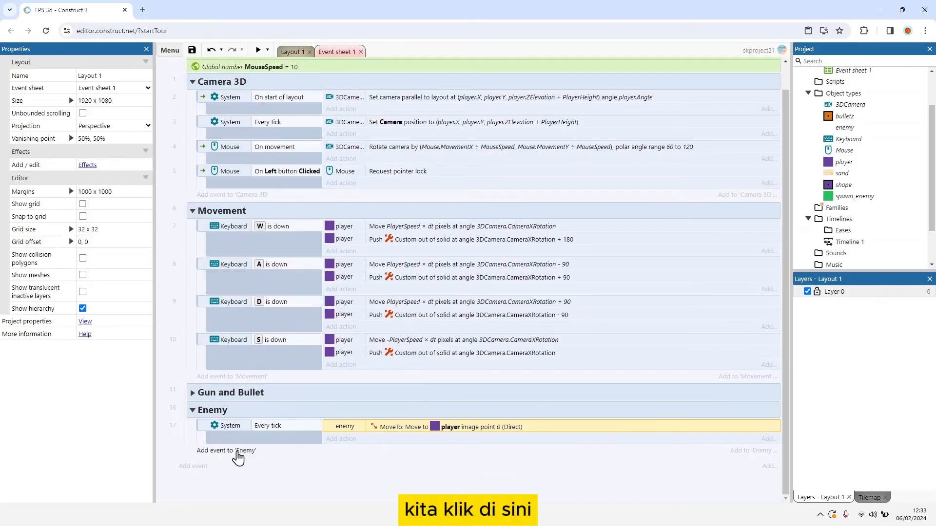
click(237, 452)
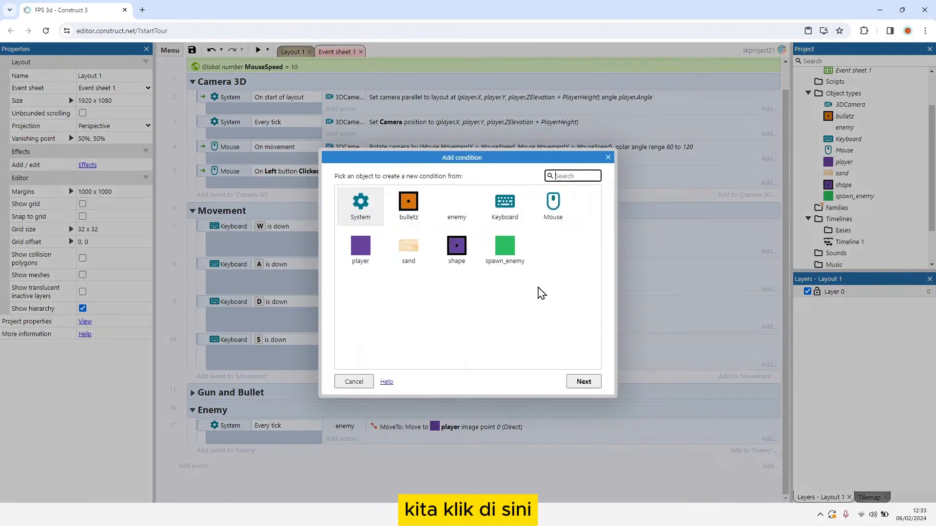
double_click(359, 204)
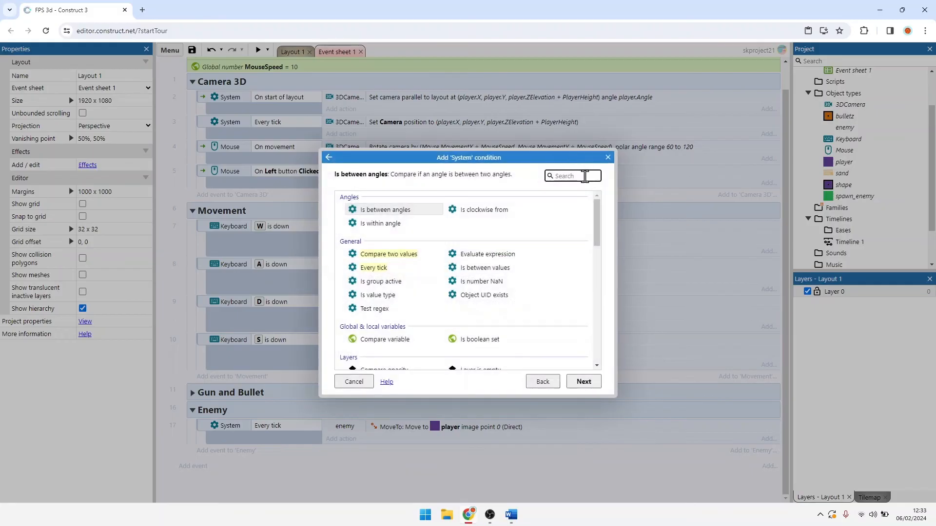
text(ons)
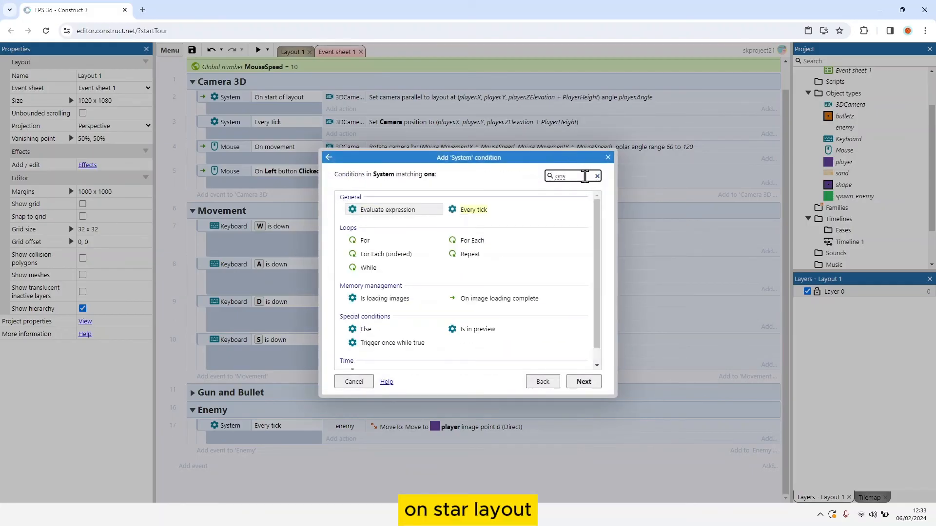
key(BackSpace)
text(s)
double_click(386, 241)
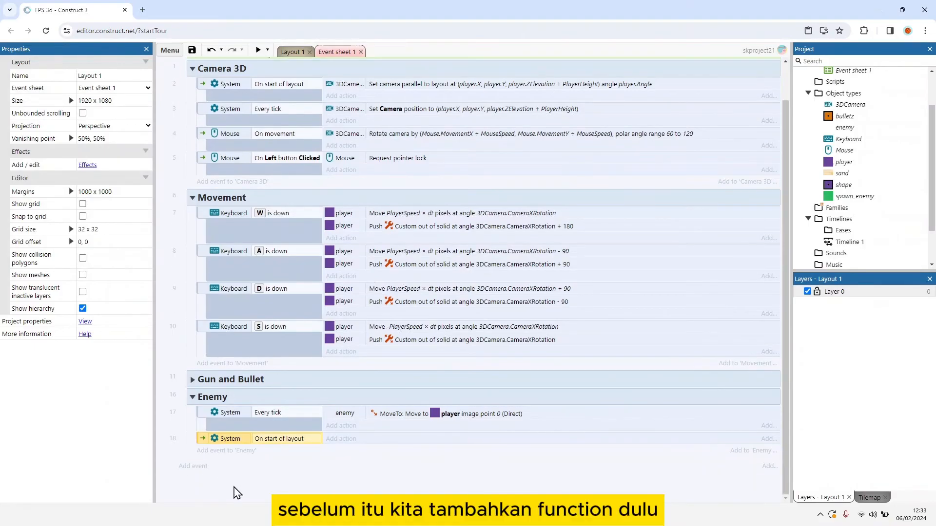
Step: Add a function named SpawnEnemy to the event sheet below the Enemy group
right_click(234, 490)
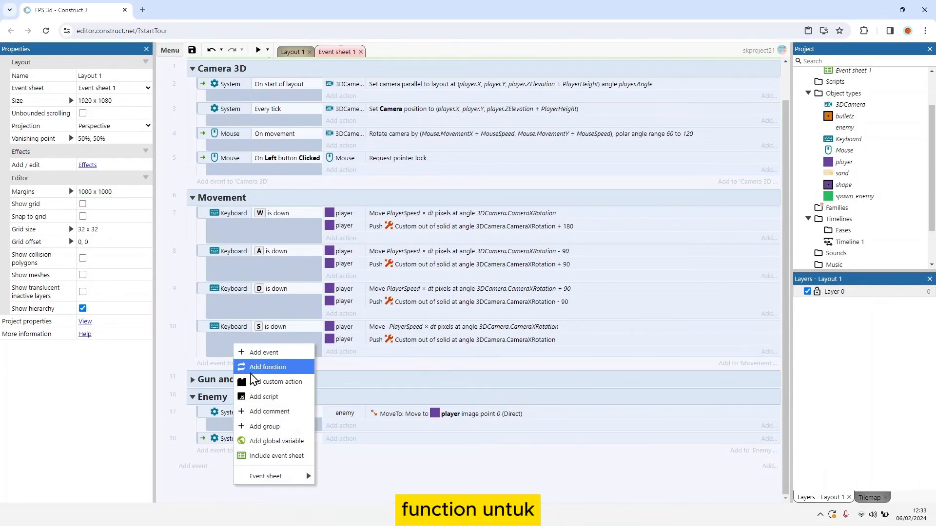
click(251, 373)
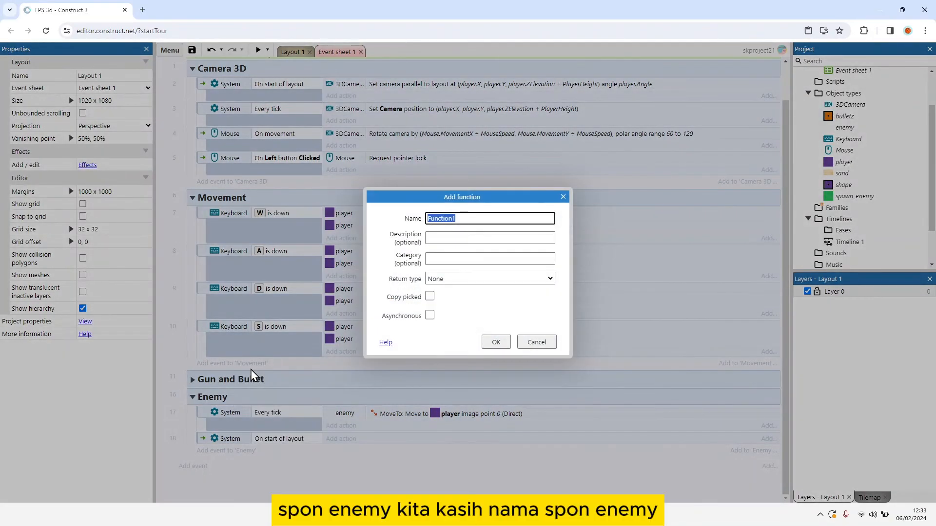
text(SpawnEnemy)
key(Return)
Step: Give the SpawnEnemy function a spawn_enemy Spawn another object action for enemy on layer 0 at image point random(0,11)
scroll(368, 435, down, 1)
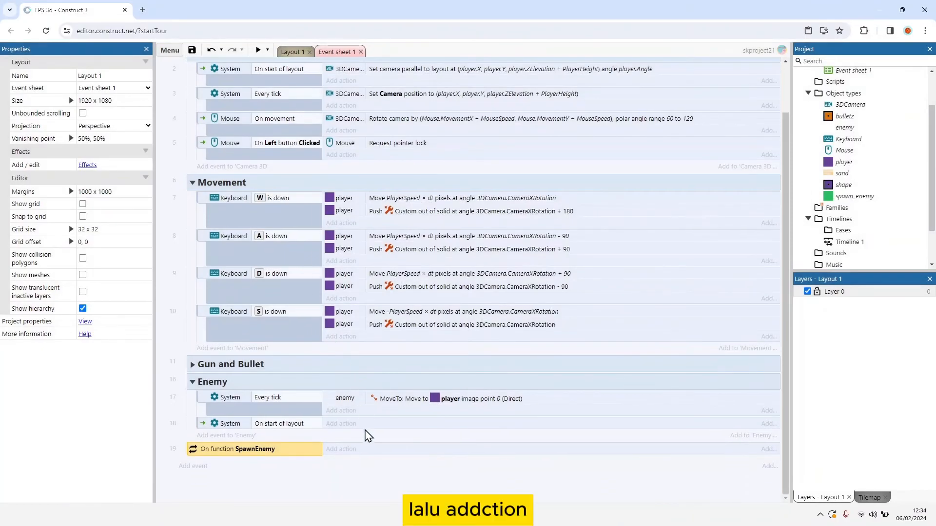
click(358, 449)
double_click(548, 251)
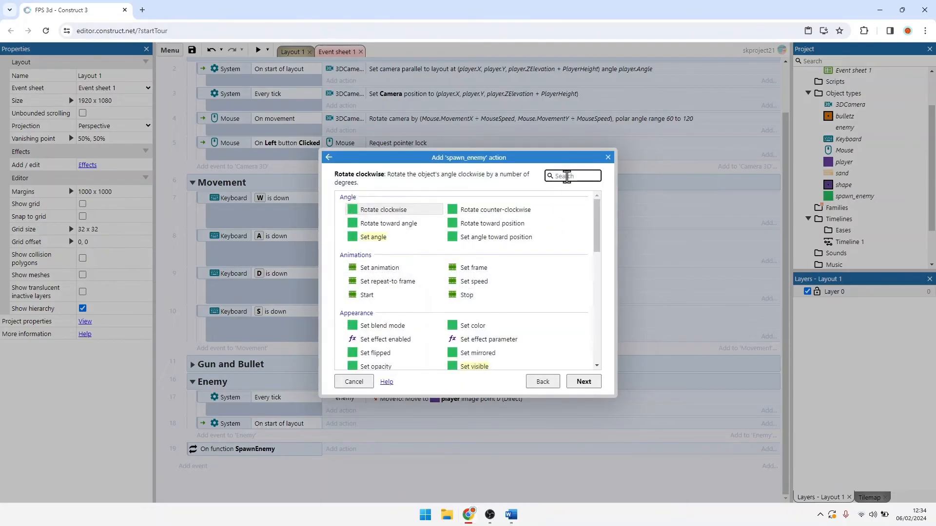
text(spaw)
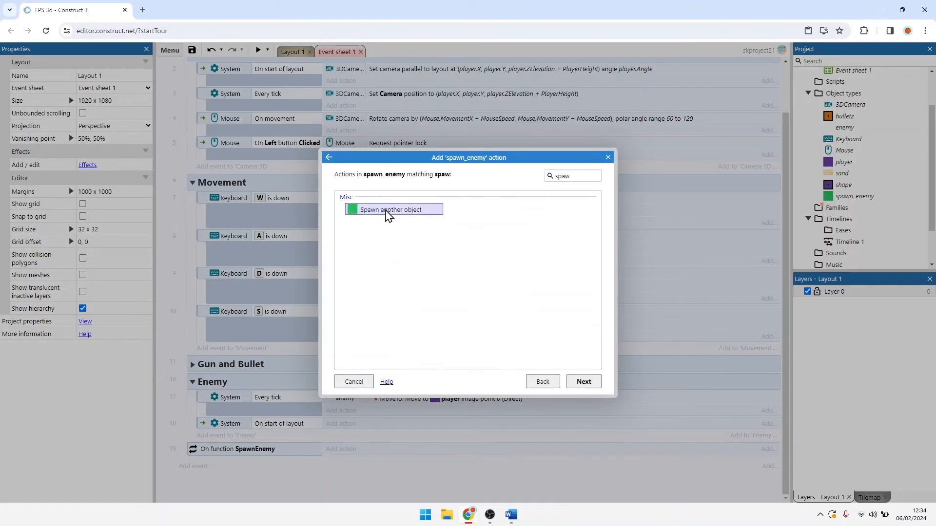
double_click(386, 212)
click(486, 248)
double_click(491, 239)
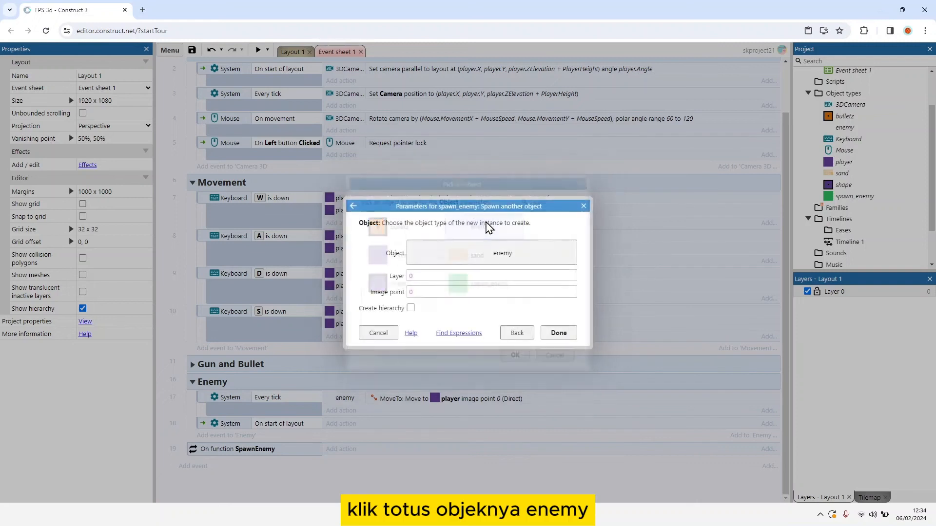
click(453, 278)
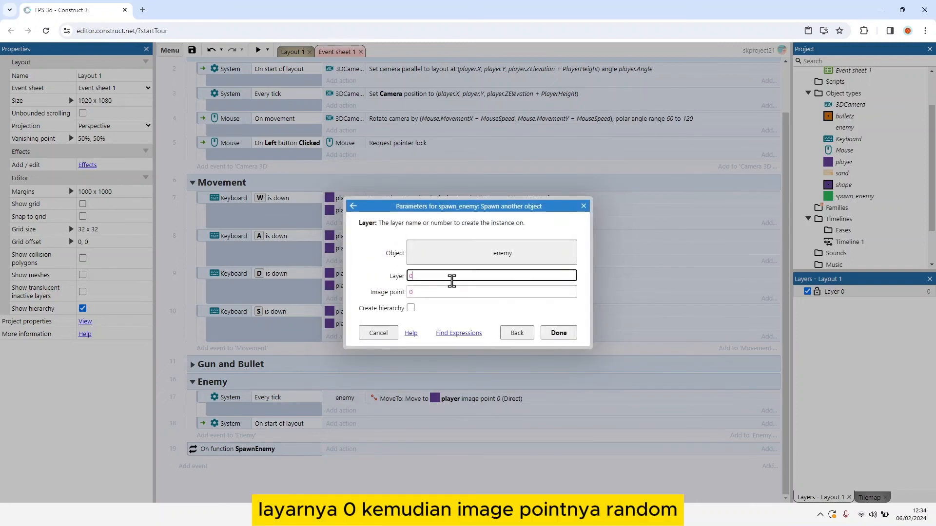
key(Tab)
text(ran)
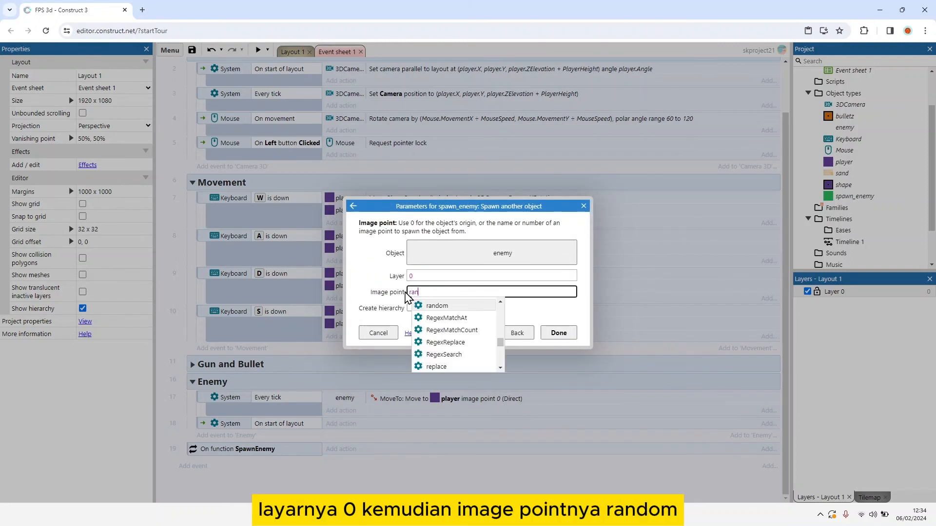
text(dom(0,11)
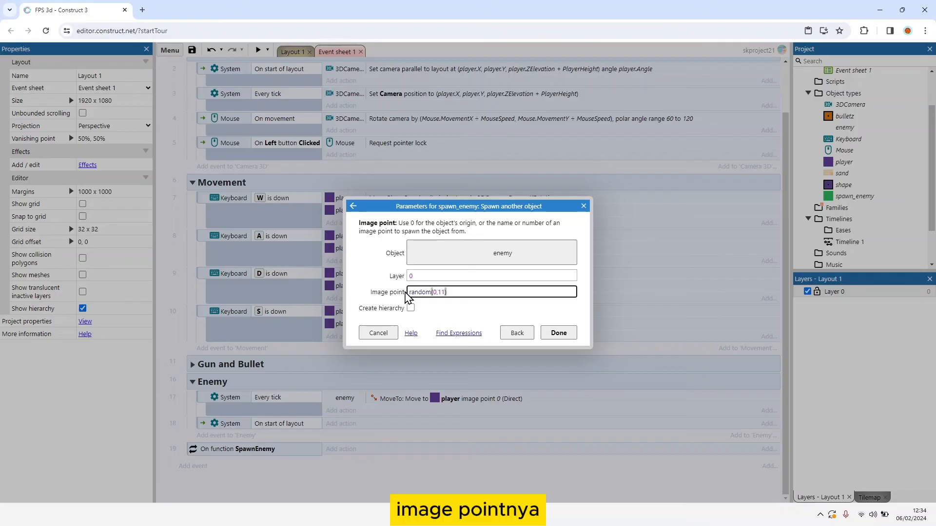
key(Return)
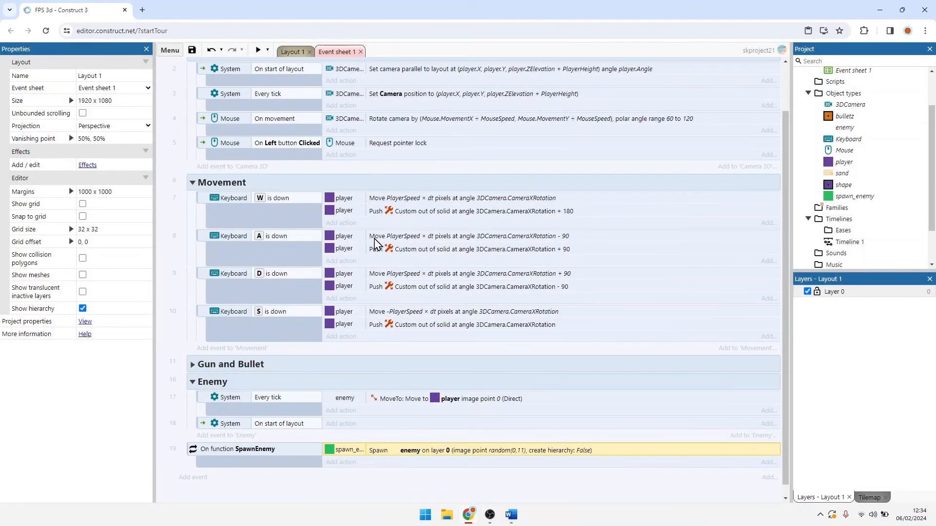
Step: Add a System Repeat sub-event with a count of 8 under the Enemy group's On start of layout event
scroll(376, 250, down, 1)
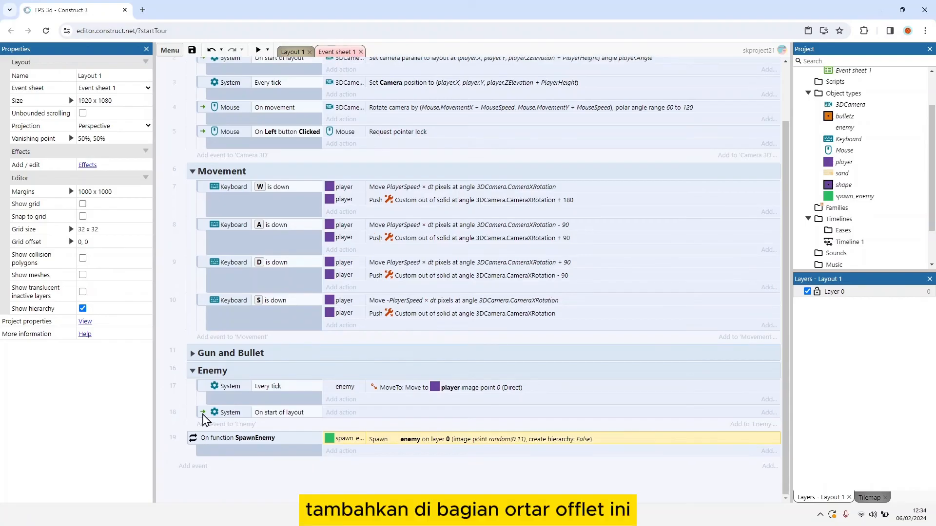
click(210, 413)
right_click(204, 418)
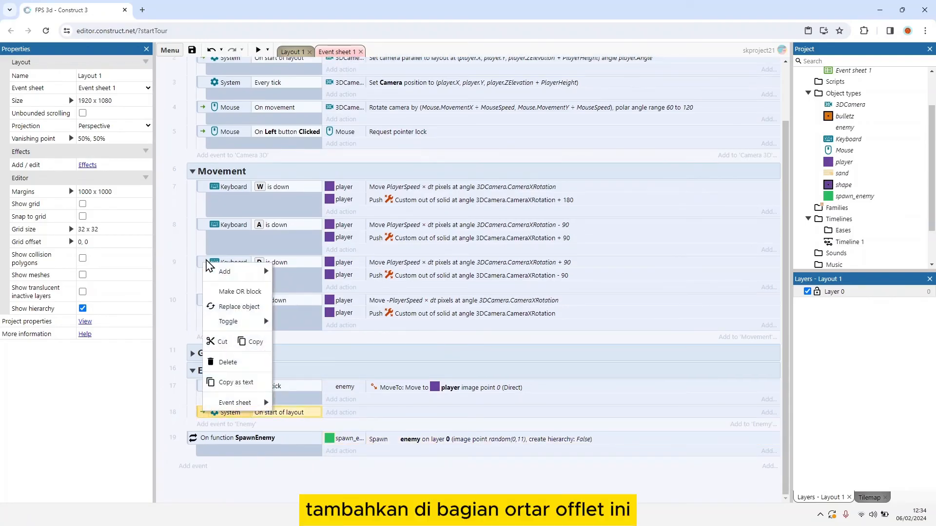
mouse_move(225, 268)
click(317, 315)
double_click(360, 204)
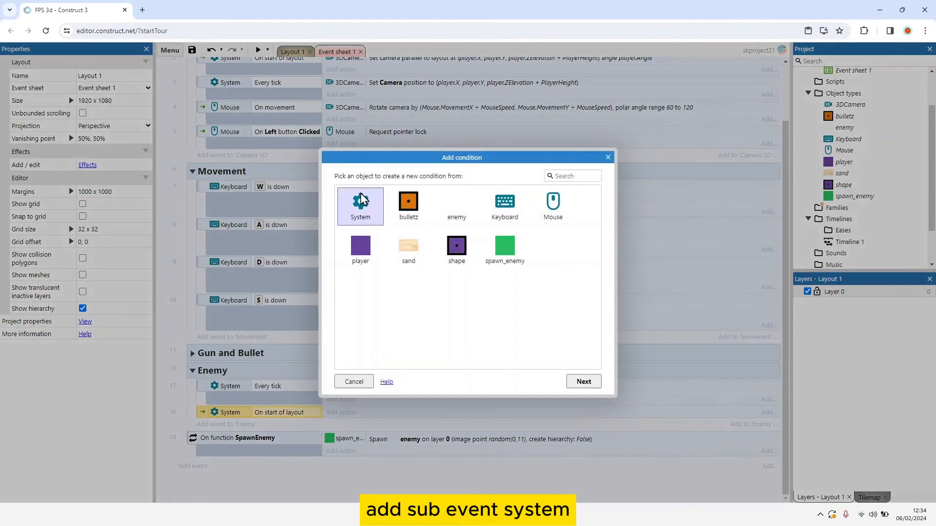
text(re)
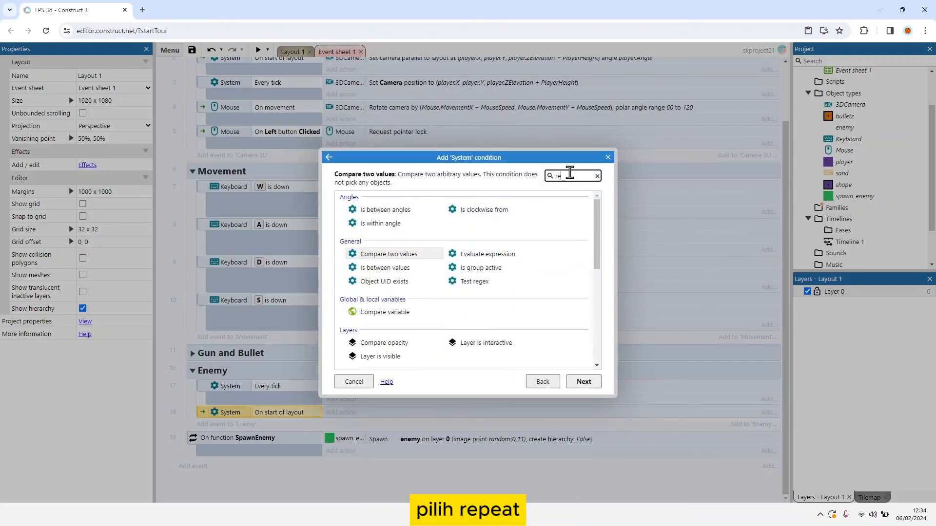
text(pe)
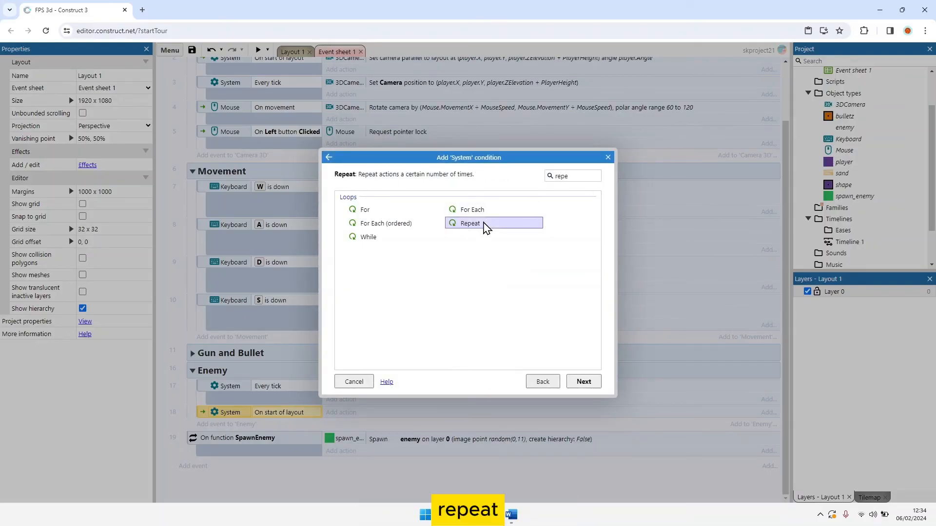
double_click(485, 225)
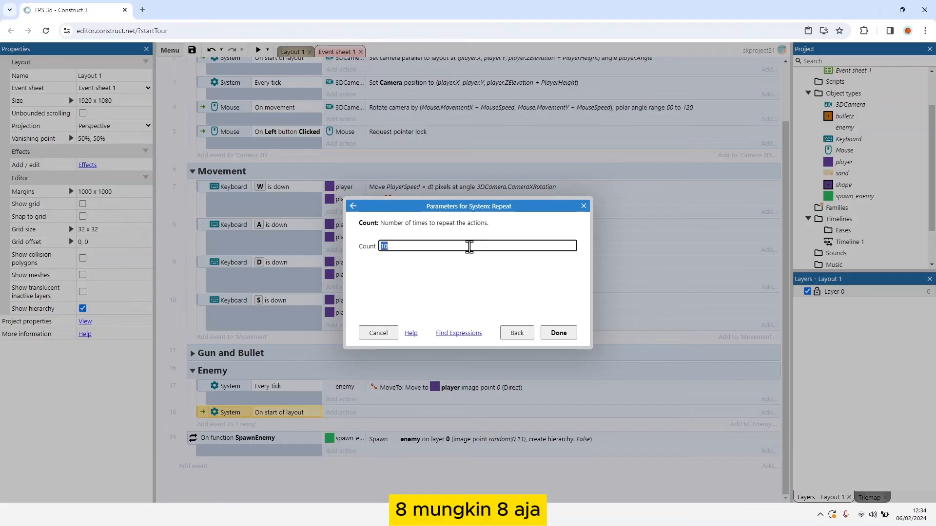
key(Return)
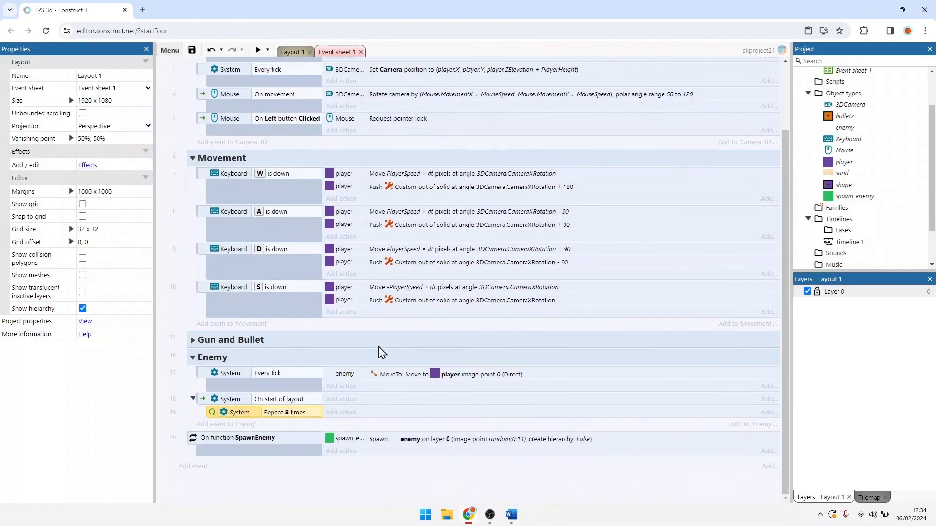
Step: Make the Repeat sub-event call the SpawnEnemy function
click(341, 412)
double_click(412, 218)
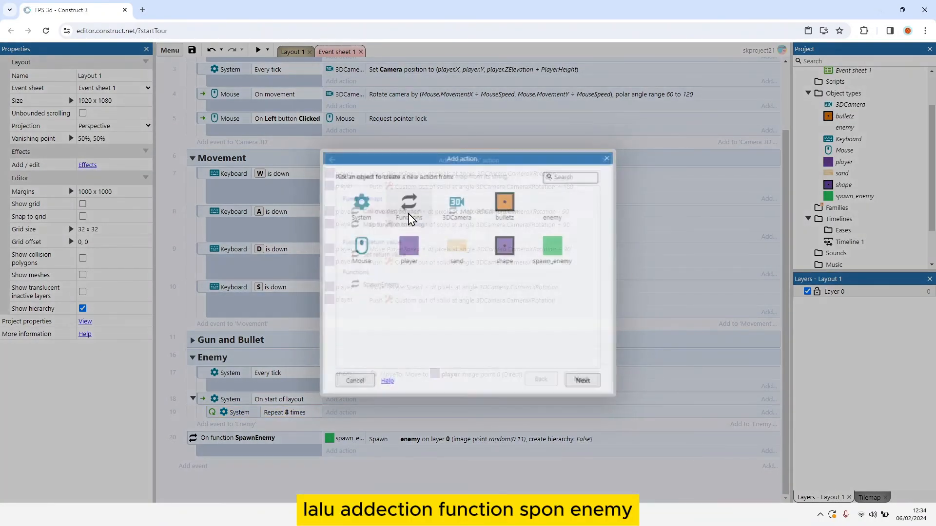
double_click(380, 285)
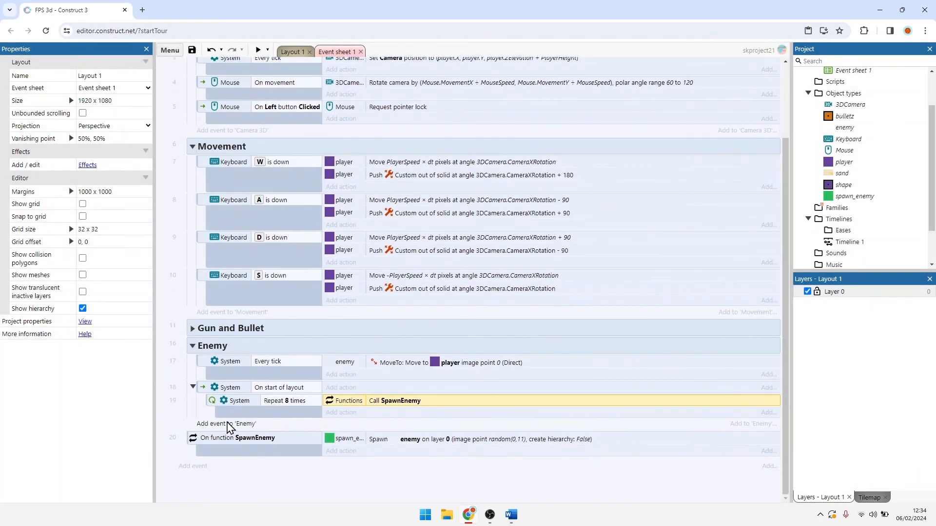
Step: In Layout 1, add a number instance variable named health with initial value 5 to the enemy object
click(226, 424)
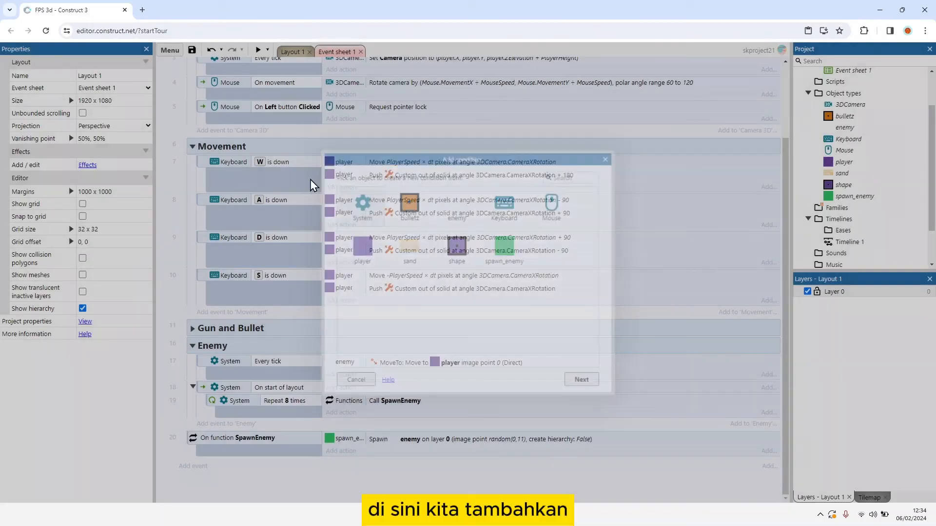
click(295, 53)
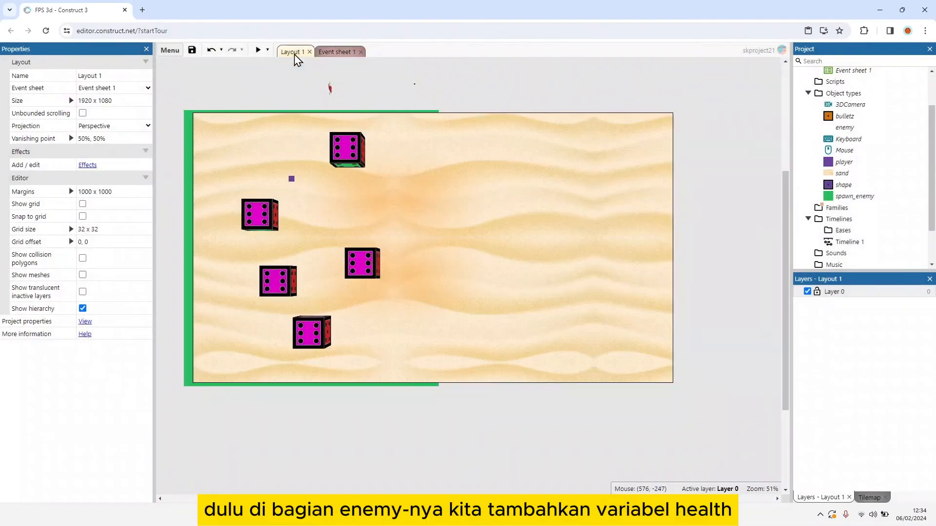
click(332, 95)
click(98, 254)
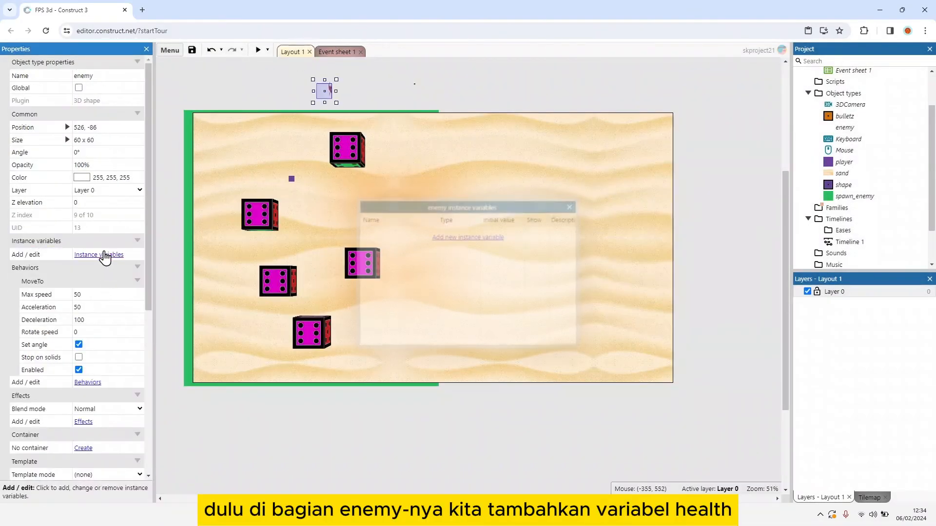
click(470, 236)
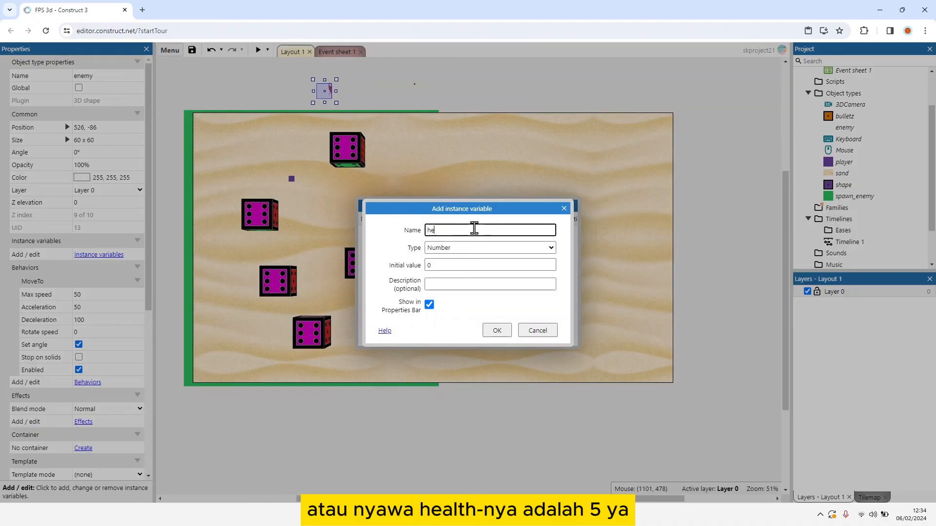
drag(452, 264, 389, 266)
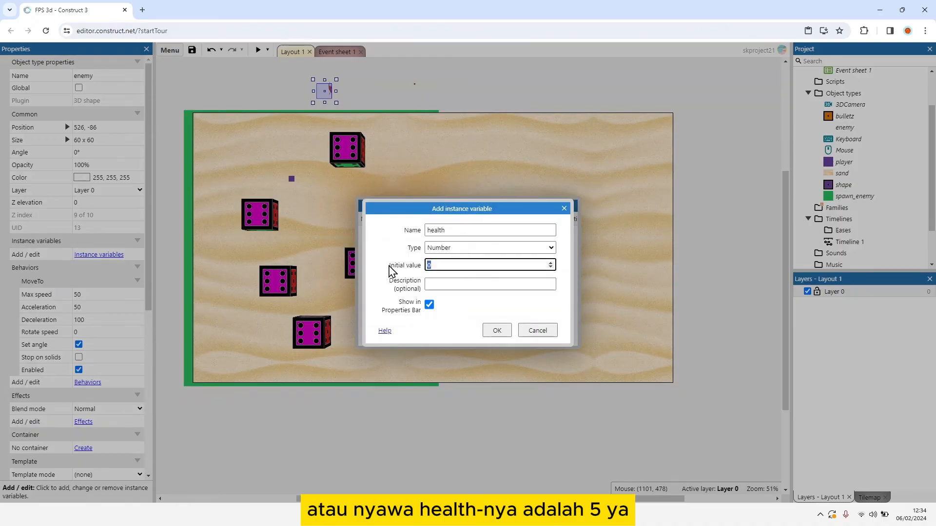
click(507, 332)
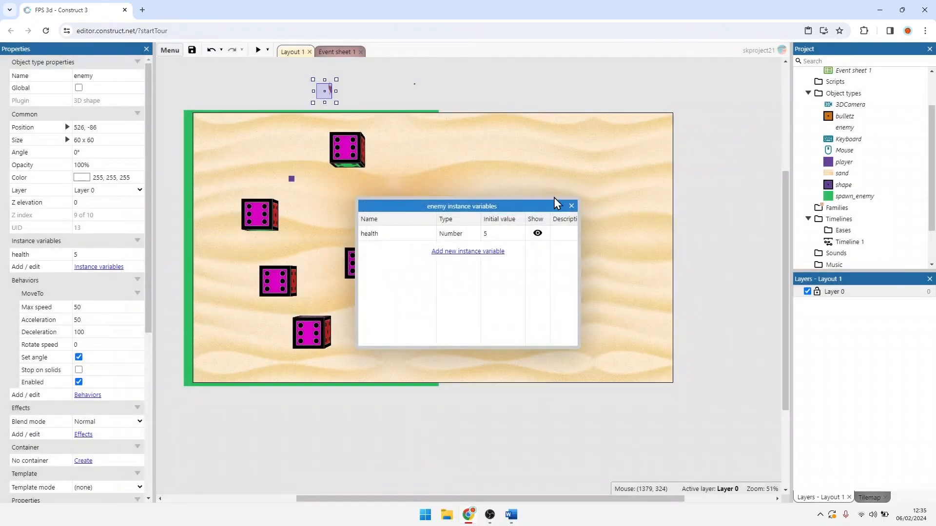
click(571, 206)
Step: In Event sheet 1, add an enemy Compare instance variable event to the Enemy group testing health less or equal to 0
click(336, 52)
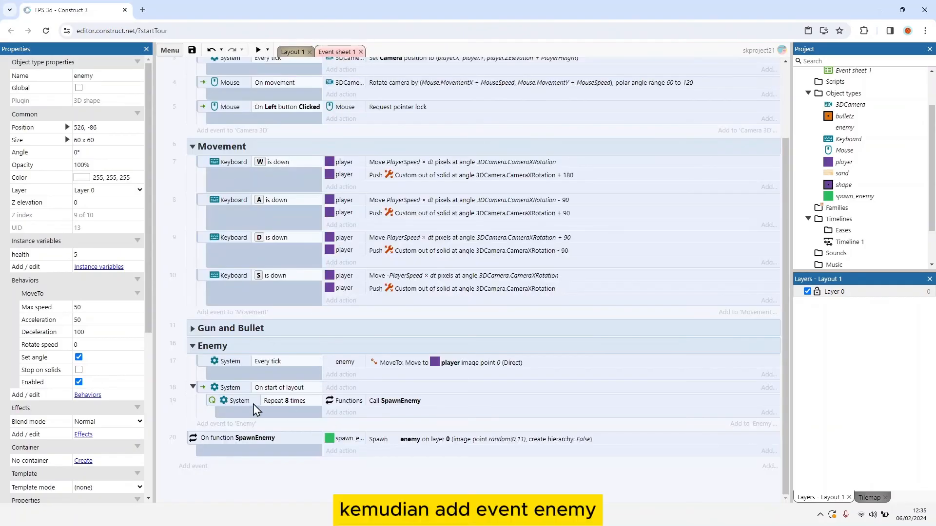
click(226, 424)
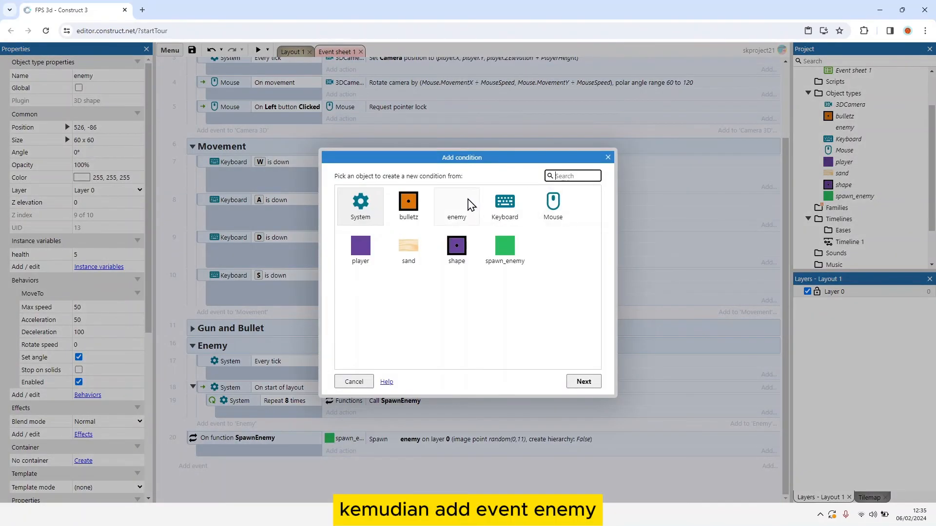
double_click(468, 204)
scroll(466, 273, down, 3)
scroll(409, 307, down, 1)
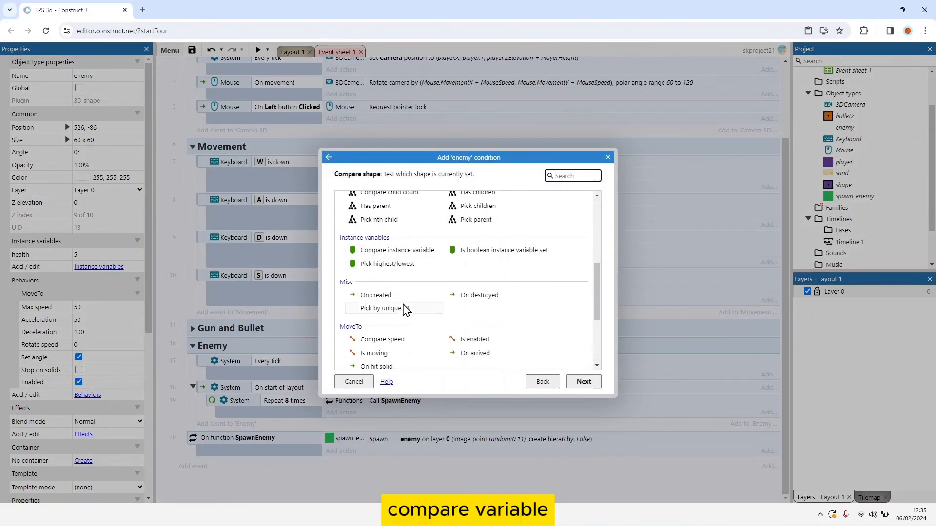
scroll(403, 312, up, 5)
scroll(403, 314, down, 1)
scroll(404, 314, down, 2)
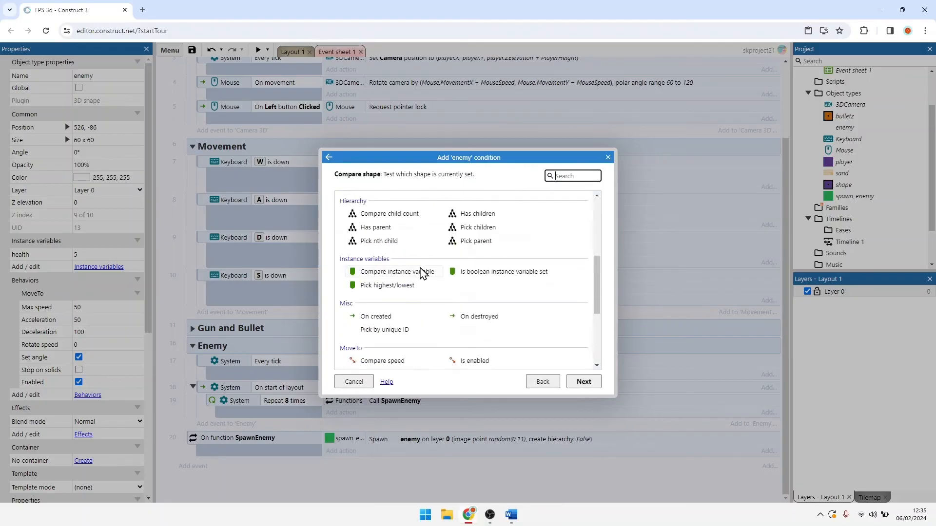
double_click(422, 272)
click(418, 259)
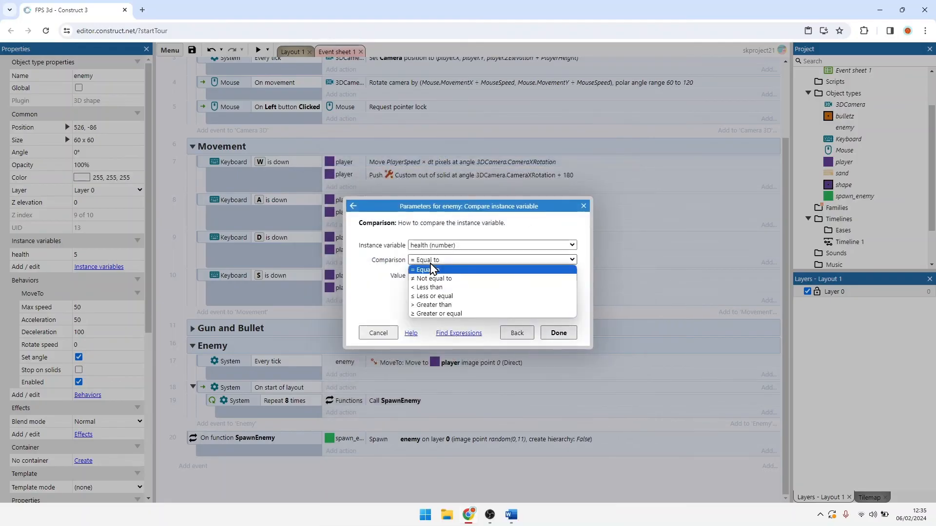
click(448, 298)
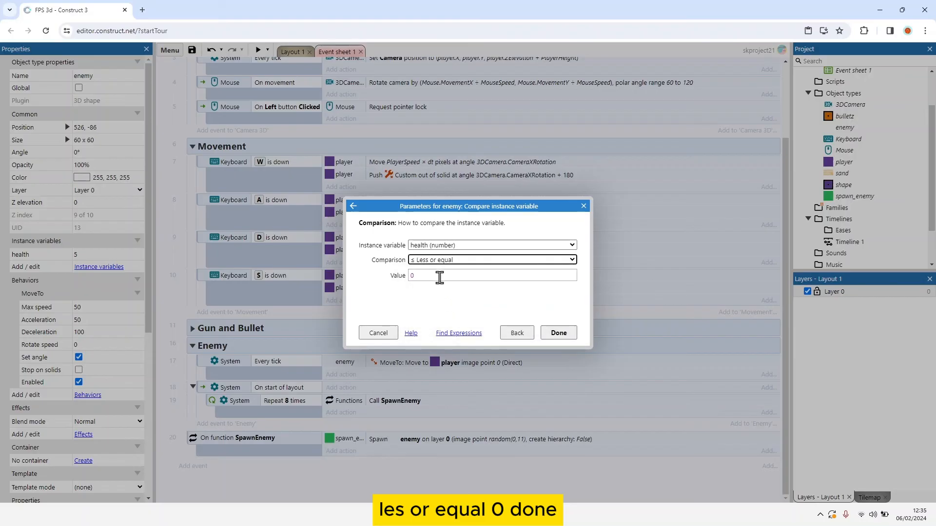
click(558, 333)
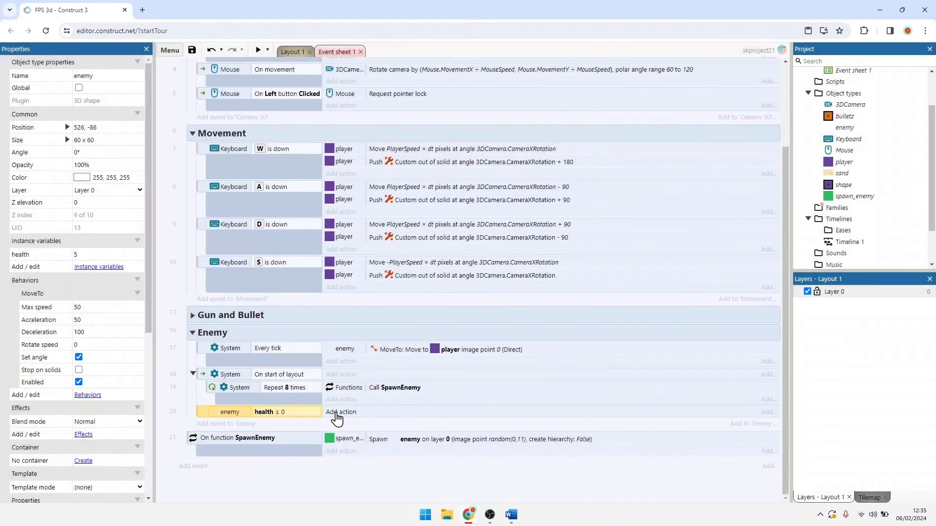
Step: Add an enemy Destroy action to the health ≤ 0 event
click(337, 413)
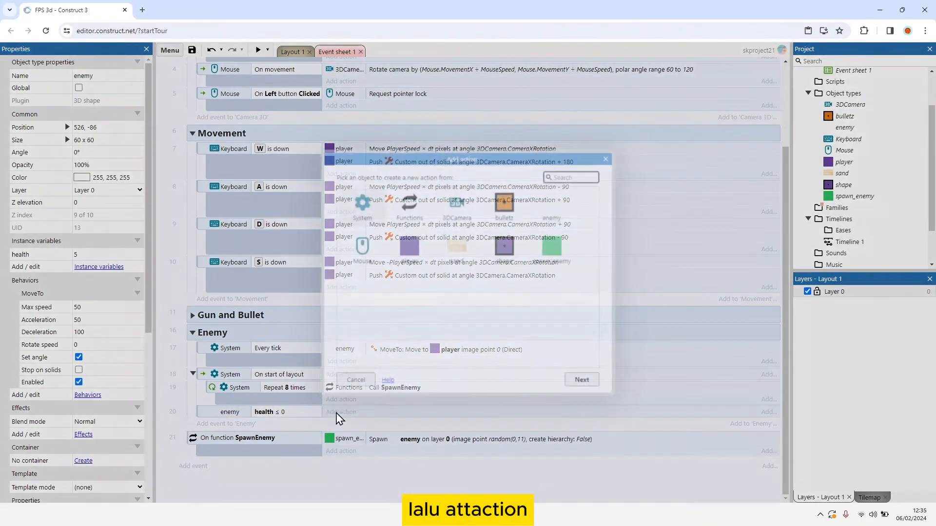
double_click(554, 219)
text(des)
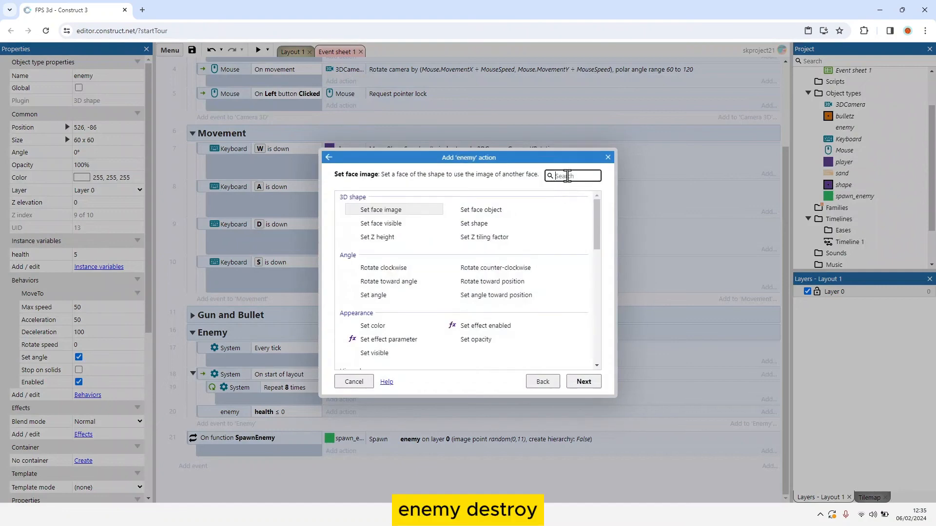
double_click(392, 242)
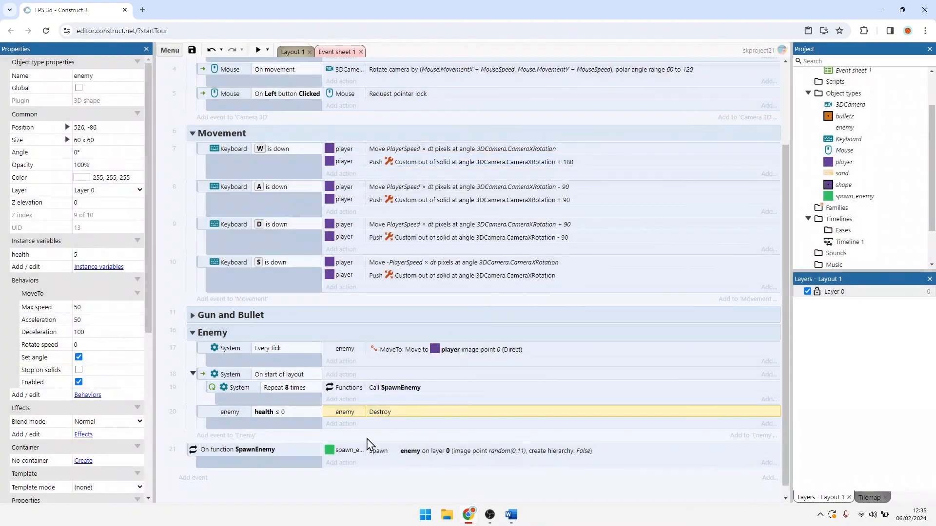
Step: Copy the Call SpawnEnemy action from the Repeat sub-event into the health ≤ 0 event, below Destroy
ctrl+drag(353, 387, 356, 422)
scroll(330, 466, down, 1)
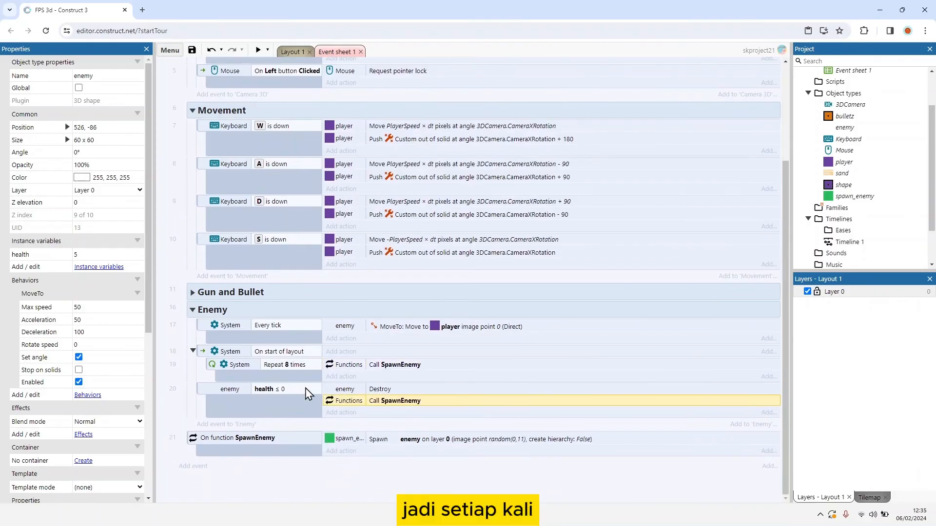
click(250, 391)
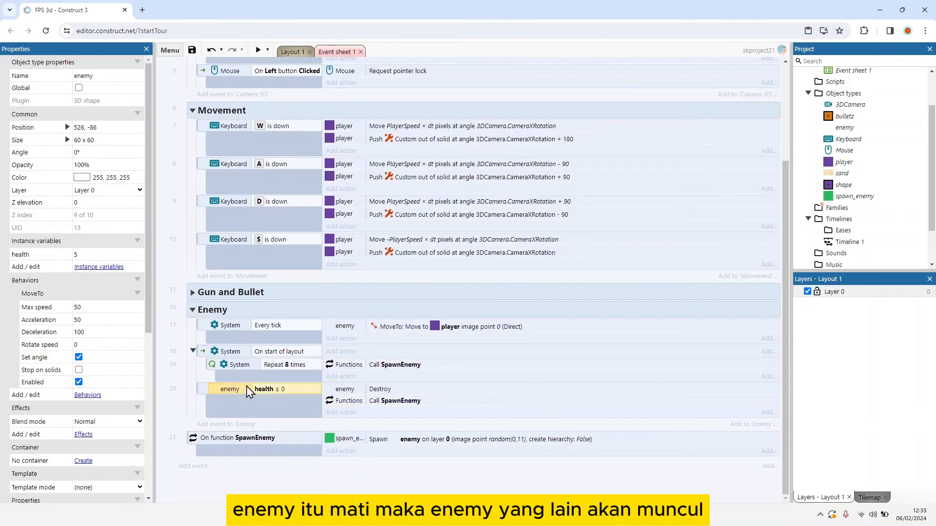
Step: Add a new event at the end of Event sheet 1 for bulletz On collision with another object, choosing enemy
click(347, 389)
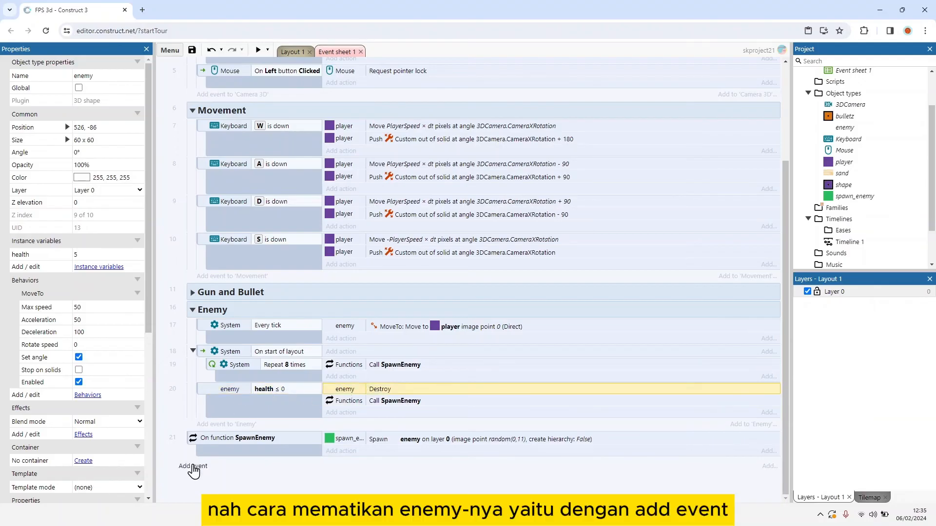
click(193, 467)
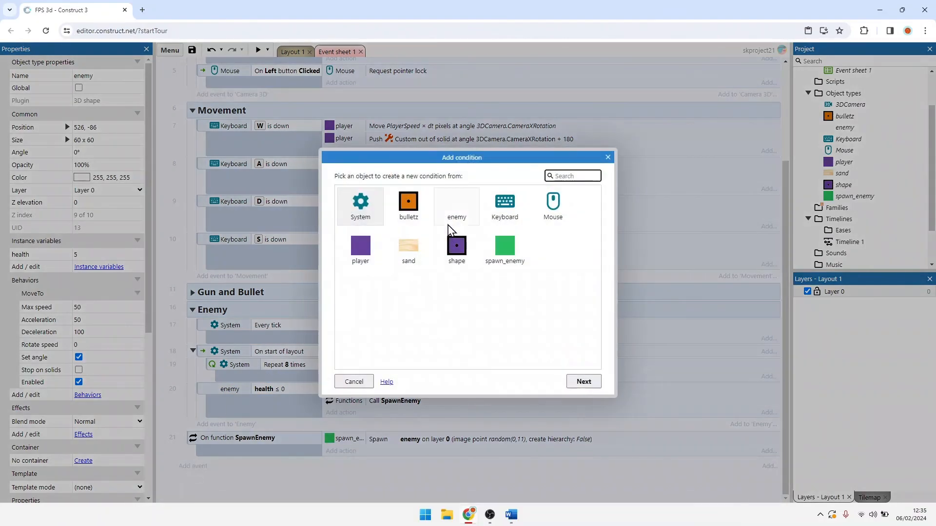
double_click(404, 203)
scroll(441, 318, down, 4)
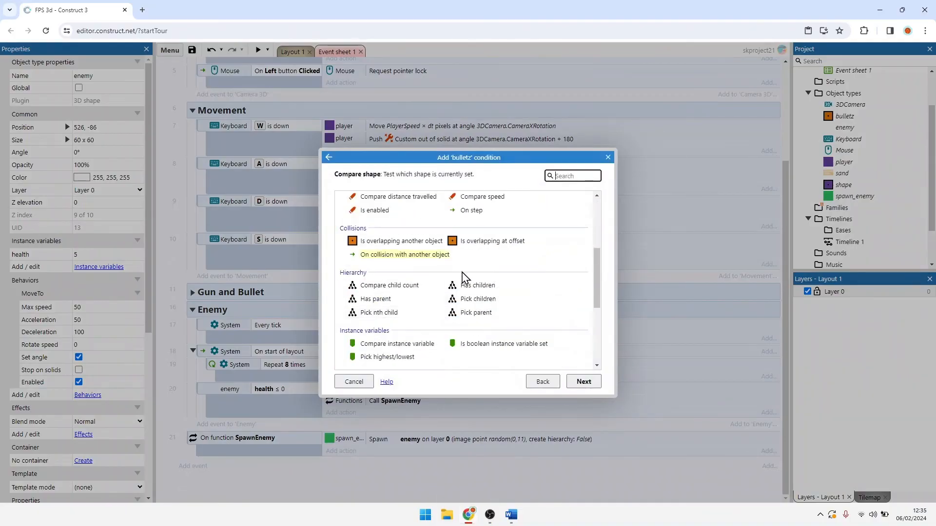
scroll(465, 277, down, 4)
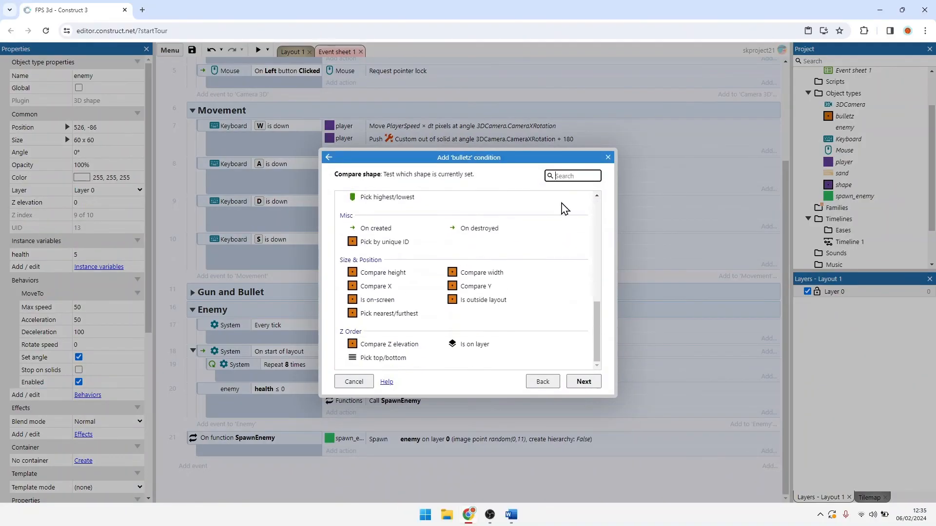
click(565, 176)
text(on co)
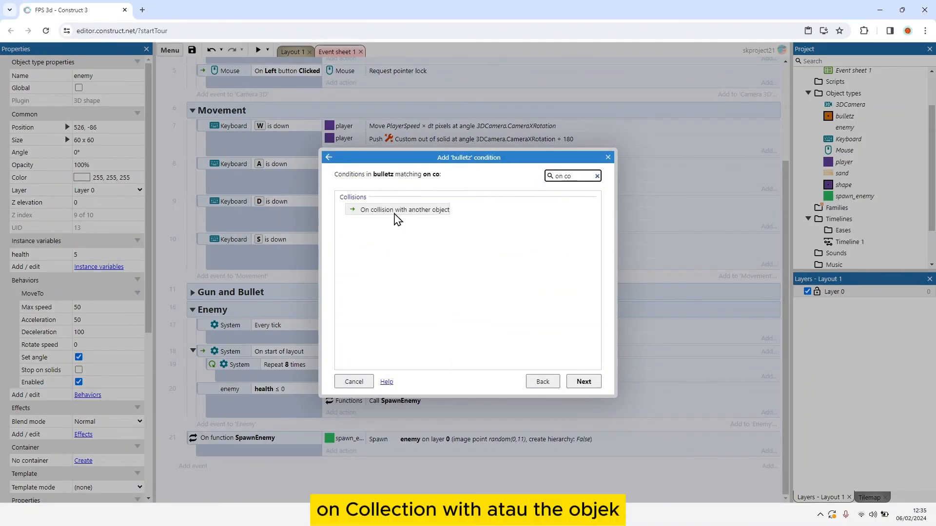
double_click(397, 211)
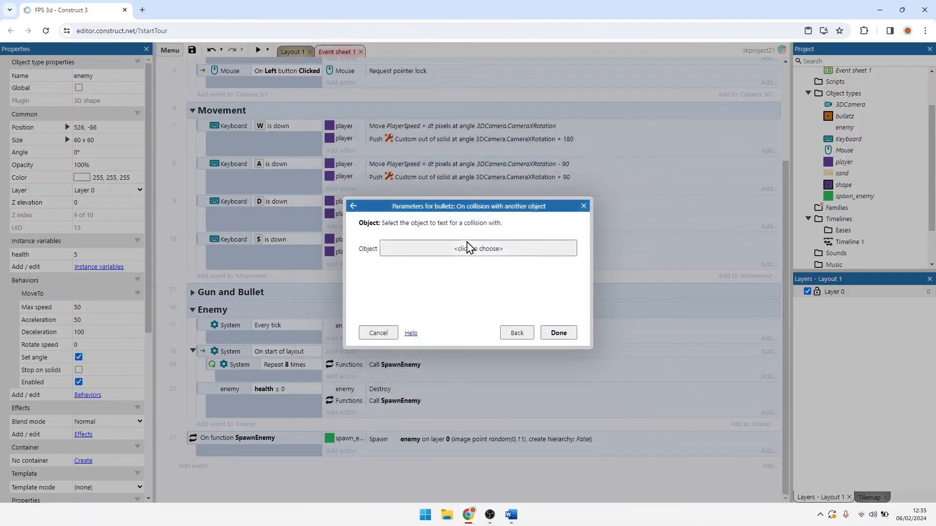
click(466, 247)
double_click(476, 226)
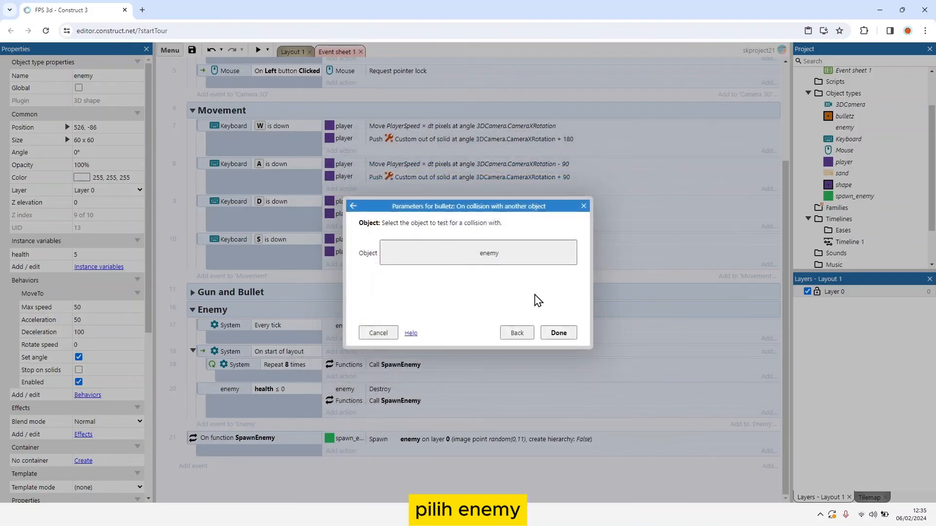
click(560, 330)
Step: Add a bulletz Destroy action to the bullet–enemy collision event
scroll(463, 393, down, 1)
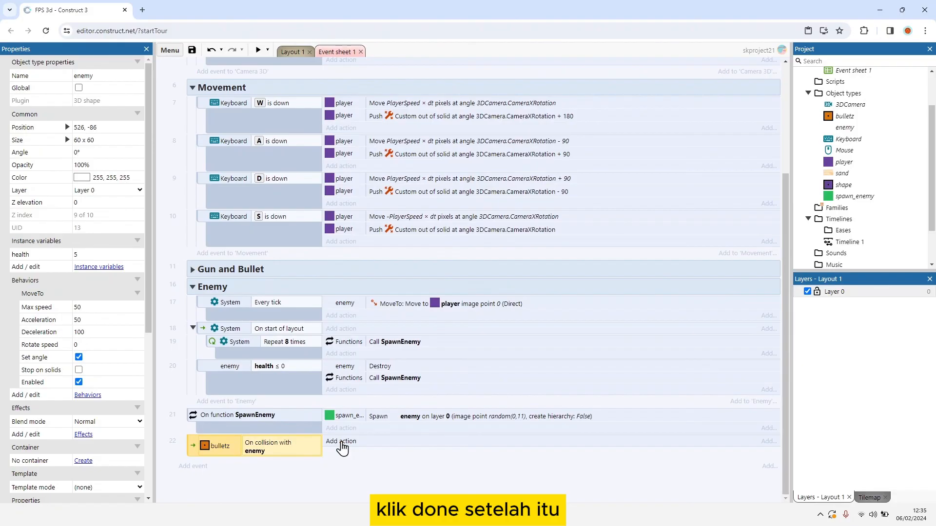
click(345, 443)
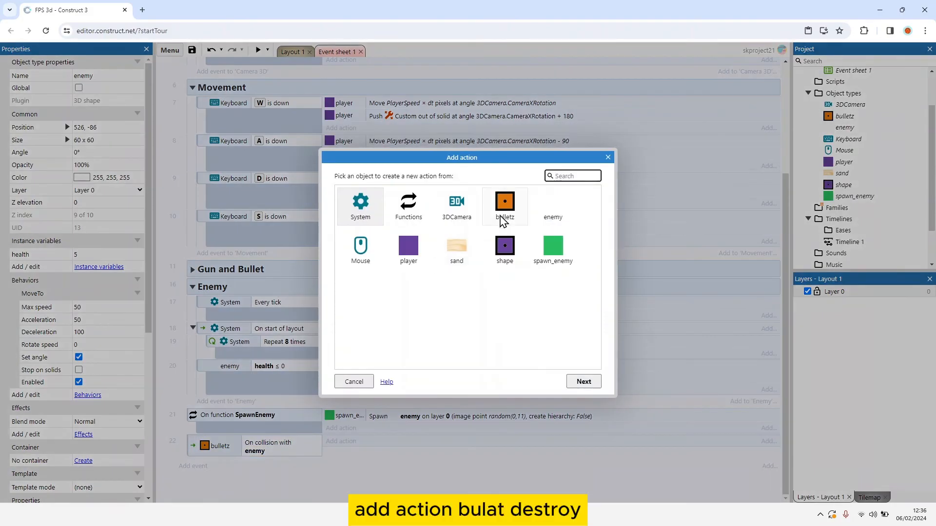
double_click(504, 212)
text(des)
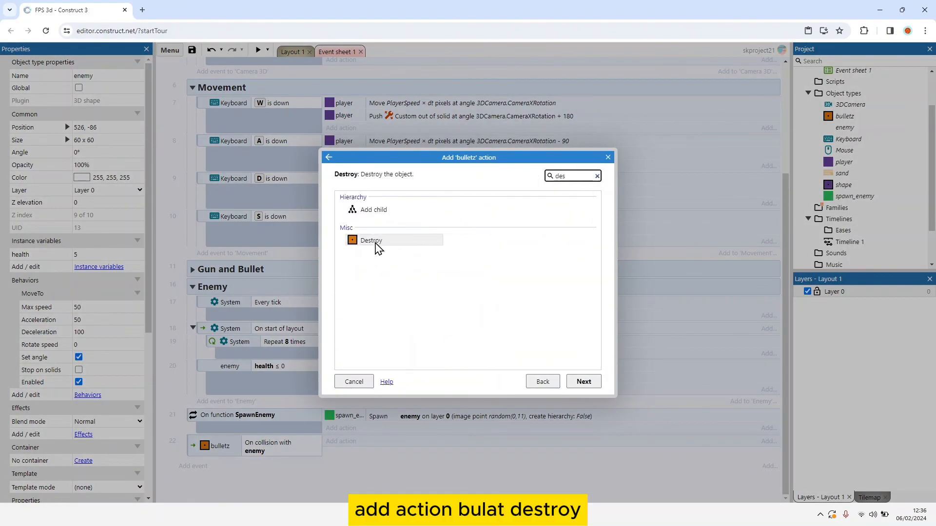
double_click(371, 240)
Step: Add an enemy Subtract from action to the collision event, subtracting 1 from health
click(343, 452)
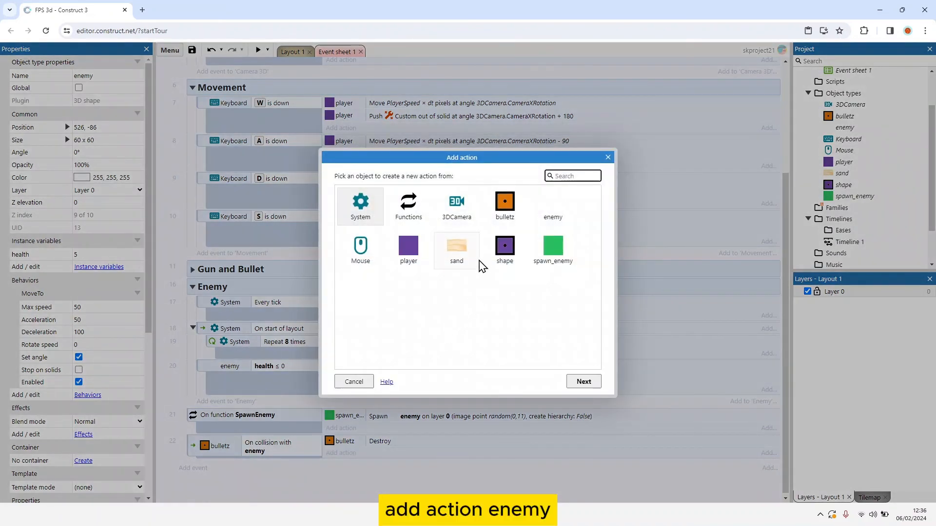
double_click(553, 210)
scroll(415, 294, down, 3)
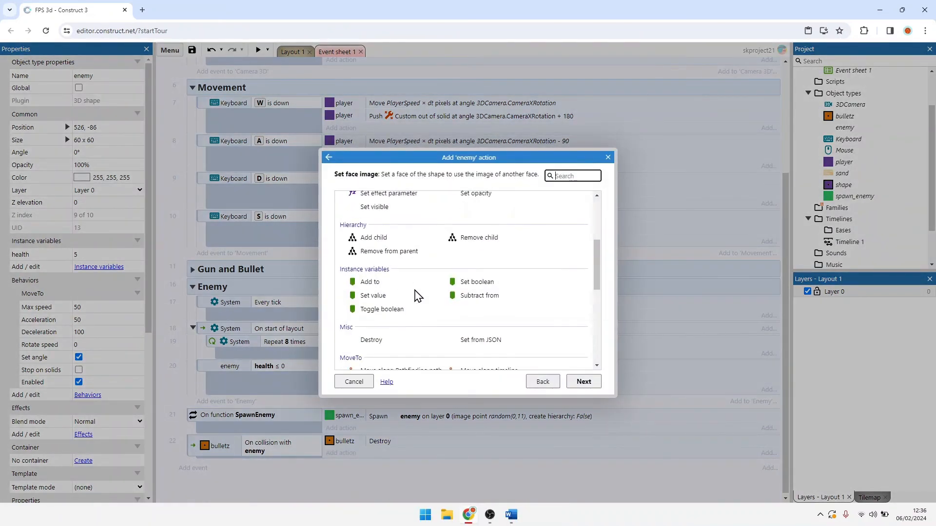
double_click(471, 296)
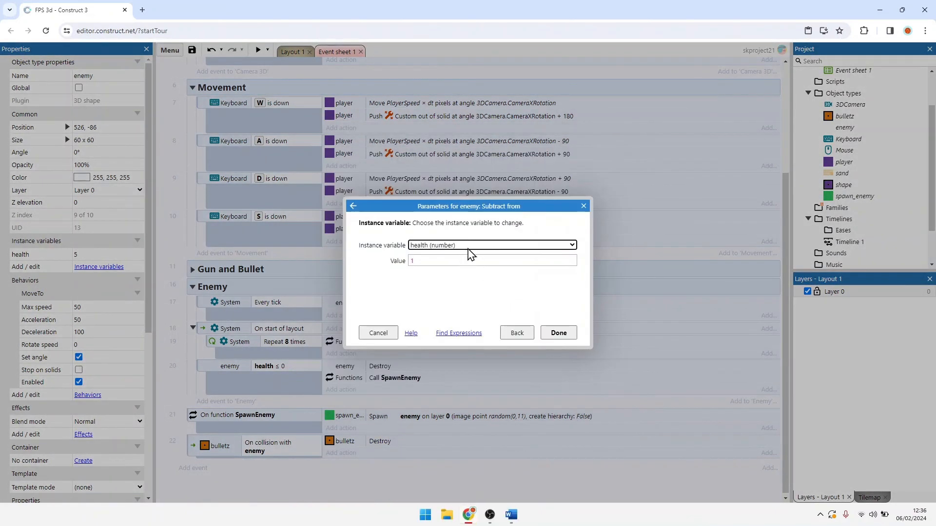
click(558, 333)
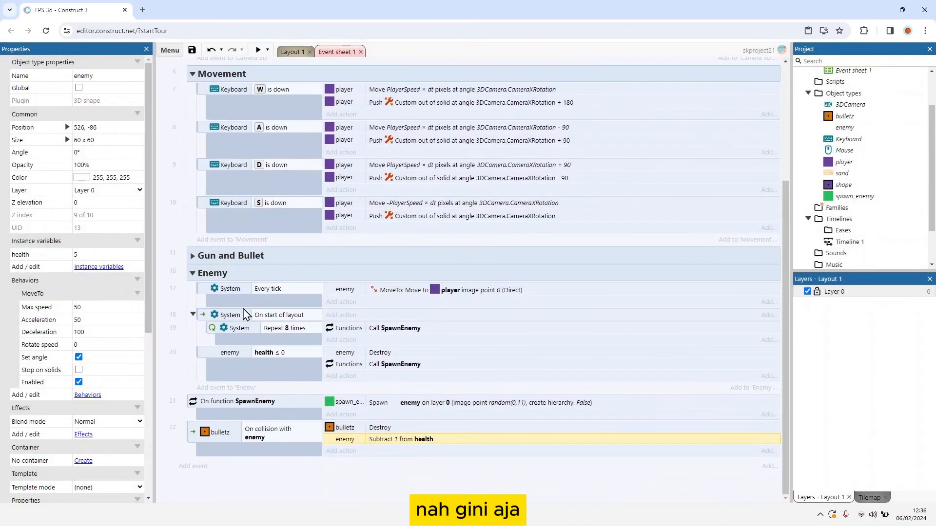
Step: Collapse the Enemy group and run a preview of Layout 1 in a maximized window with the mouse captured
click(193, 274)
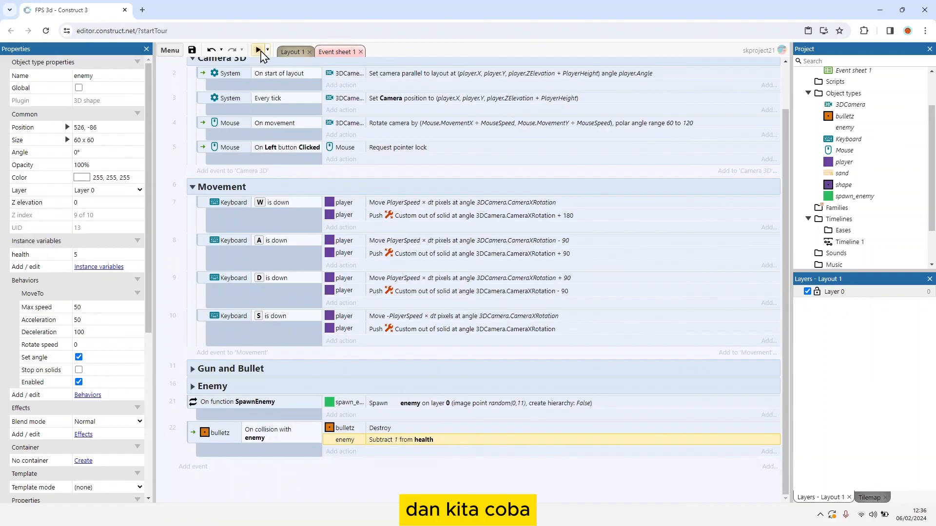
click(290, 52)
click(292, 180)
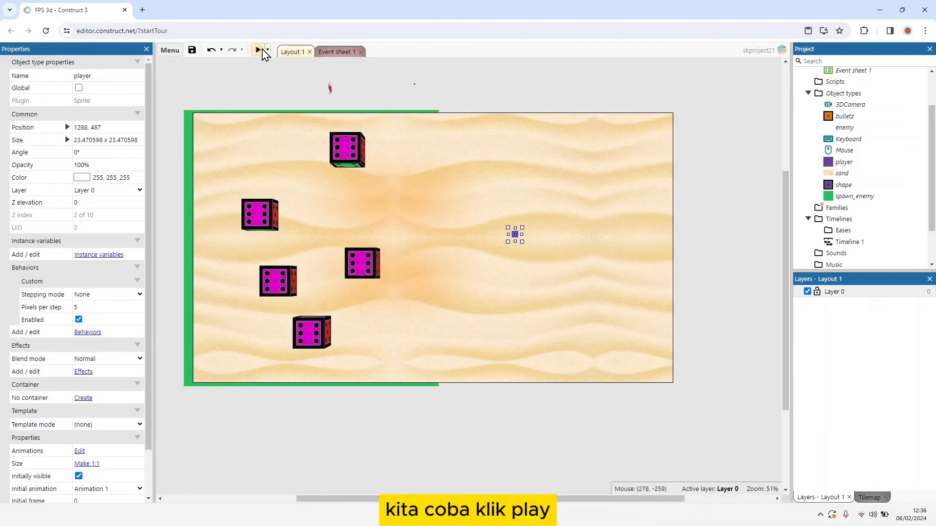
click(258, 50)
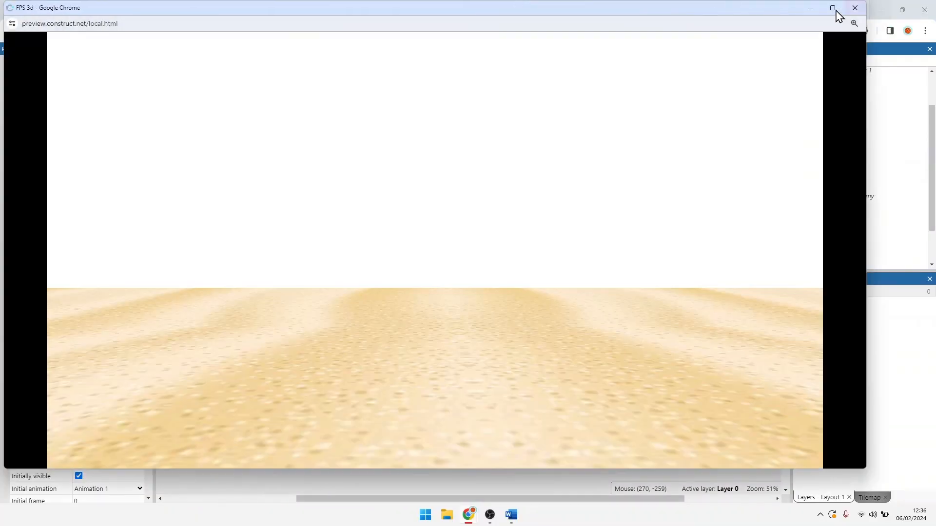
click(833, 11)
click(655, 59)
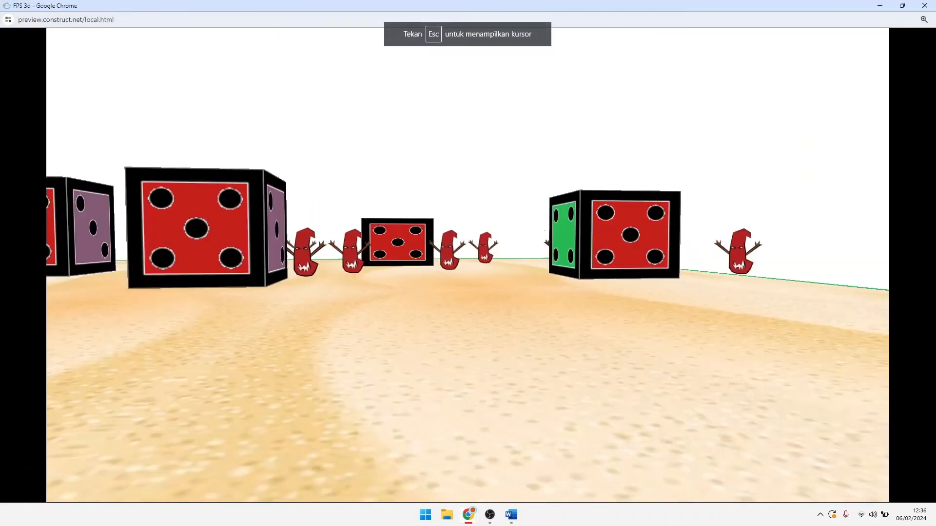
Step: Playtest the game by moving the player among the blocks and shooting the approaching enemies to check their damage, destruction and respawning
key(s)
click(468, 266)
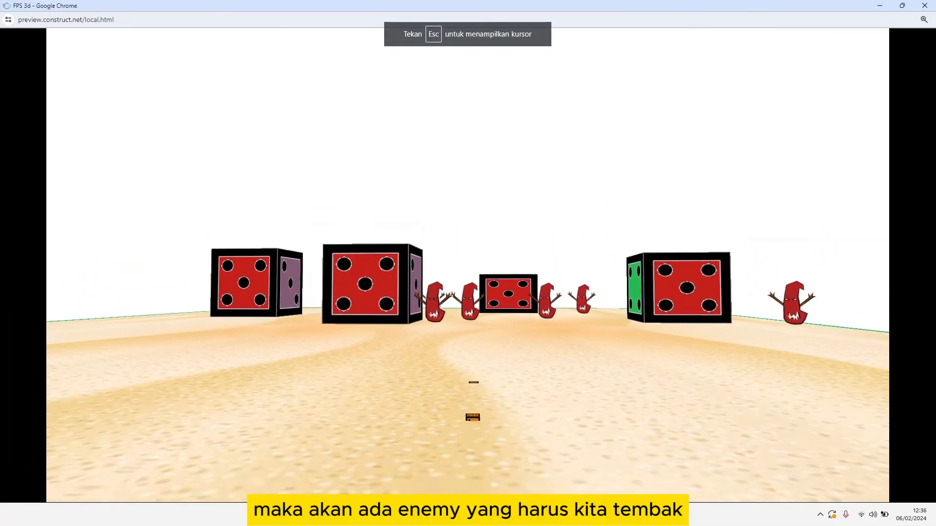
click(468, 266)
click(468, 265)
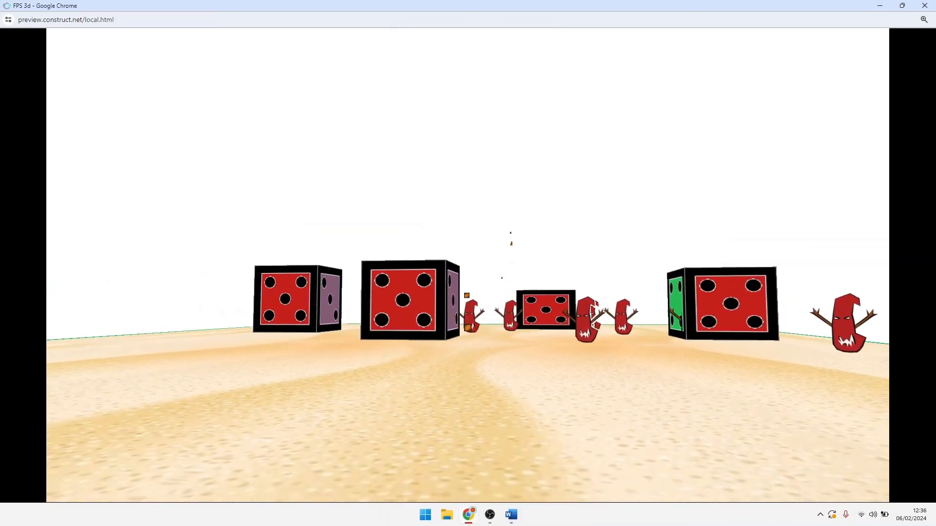
key(w)
click(468, 266)
click(468, 266)
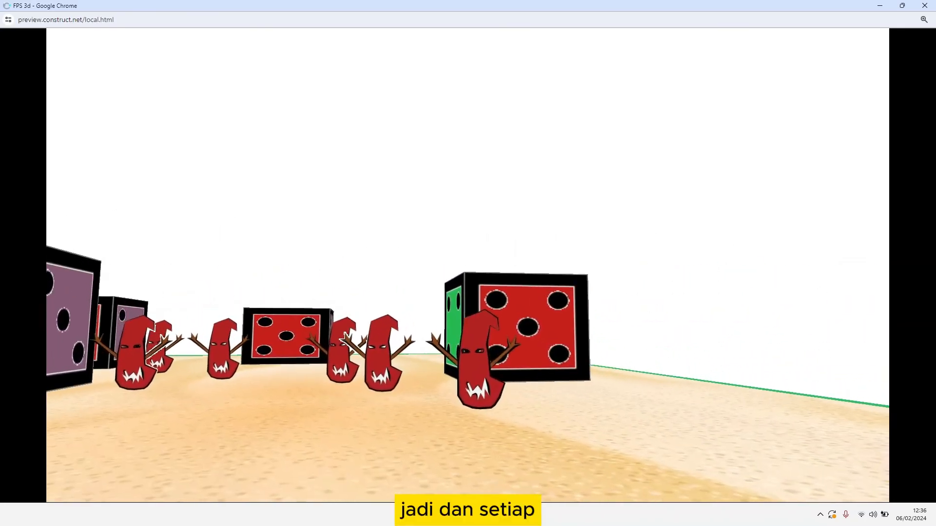
key(a)
click(468, 265)
click(468, 266)
click(468, 266)
click(468, 265)
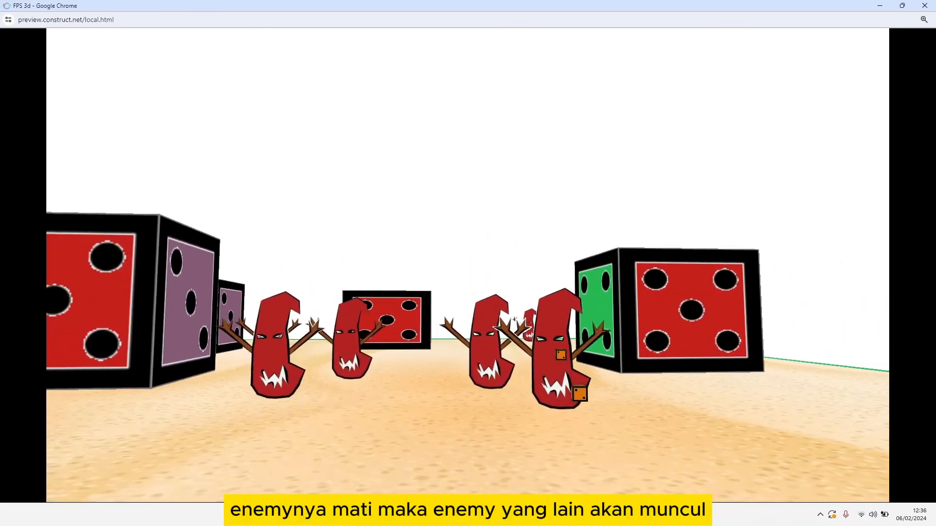
click(468, 265)
click(468, 266)
key(a)
click(468, 266)
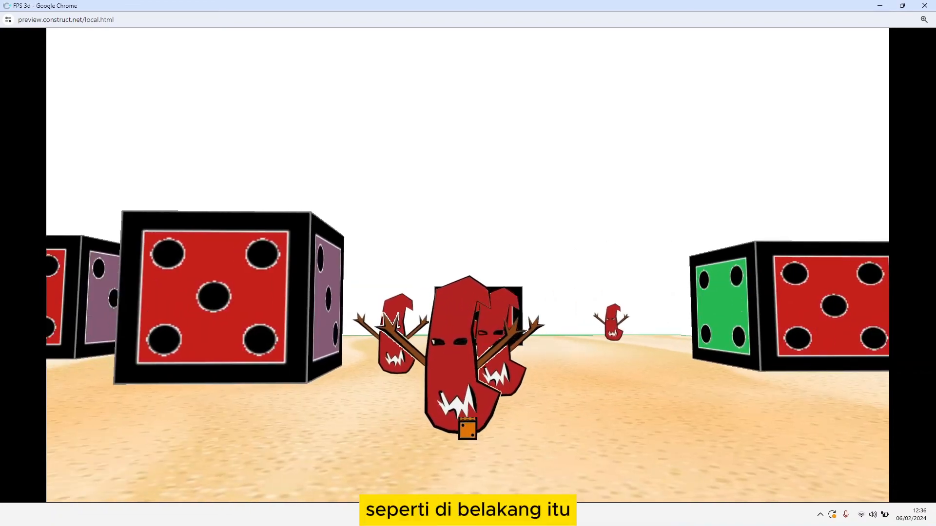
click(468, 266)
click(468, 265)
key(a)
click(468, 265)
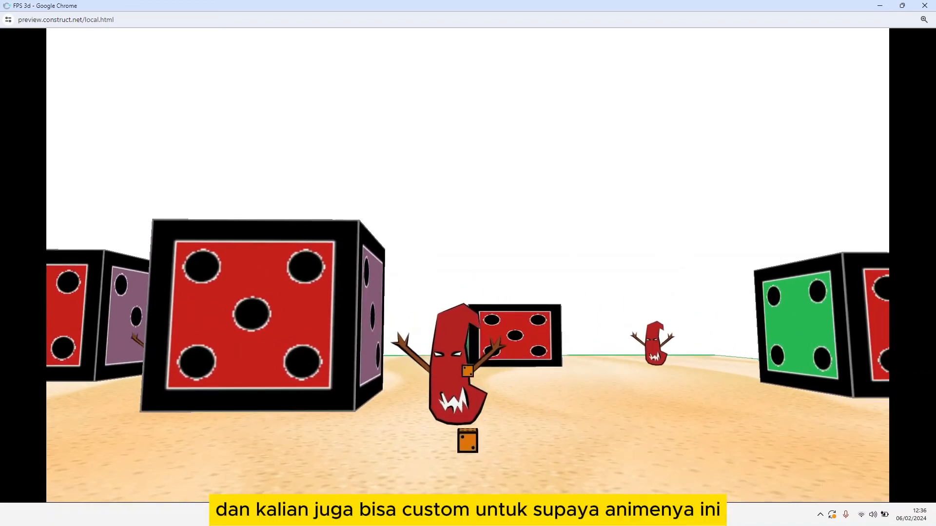
key(w)
key(w)
click(468, 266)
click(468, 266)
click(468, 266)
key(s)
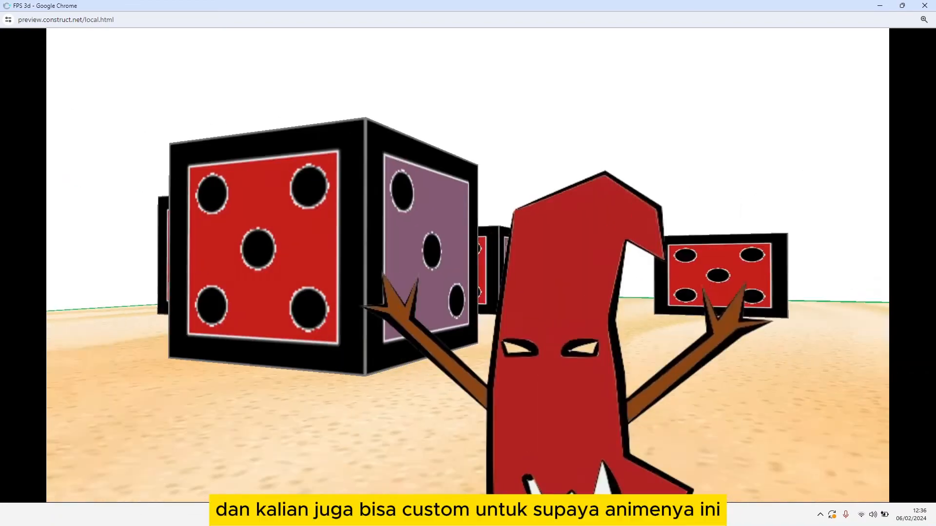
click(468, 265)
click(468, 265)
key(w)
click(468, 266)
click(468, 265)
click(468, 266)
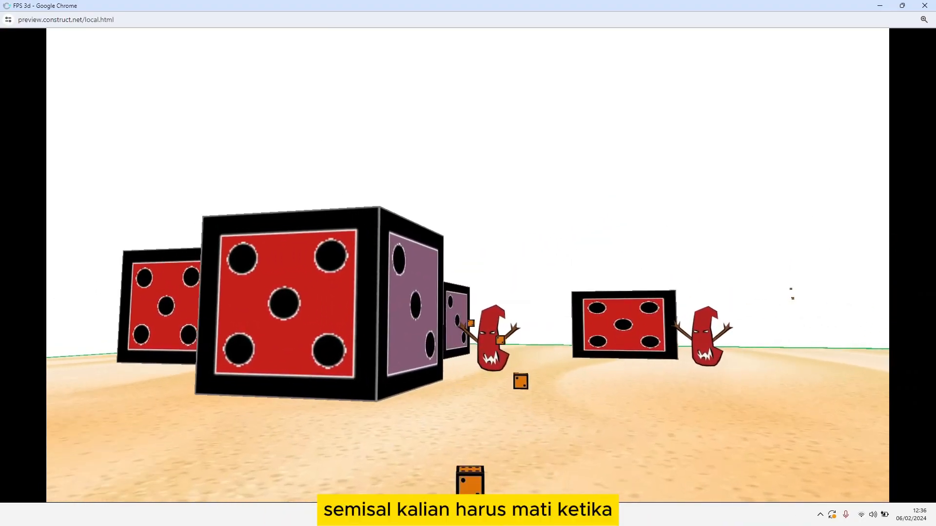
click(468, 265)
click(468, 266)
click(468, 266)
click(468, 265)
click(468, 266)
click(468, 265)
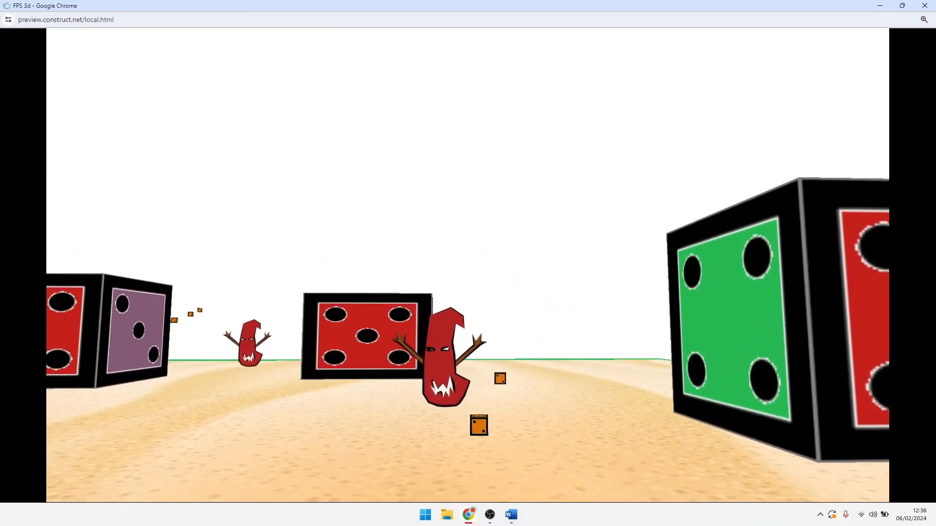
click(468, 265)
click(468, 266)
key(w)
click(468, 266)
click(468, 266)
key(s)
click(468, 266)
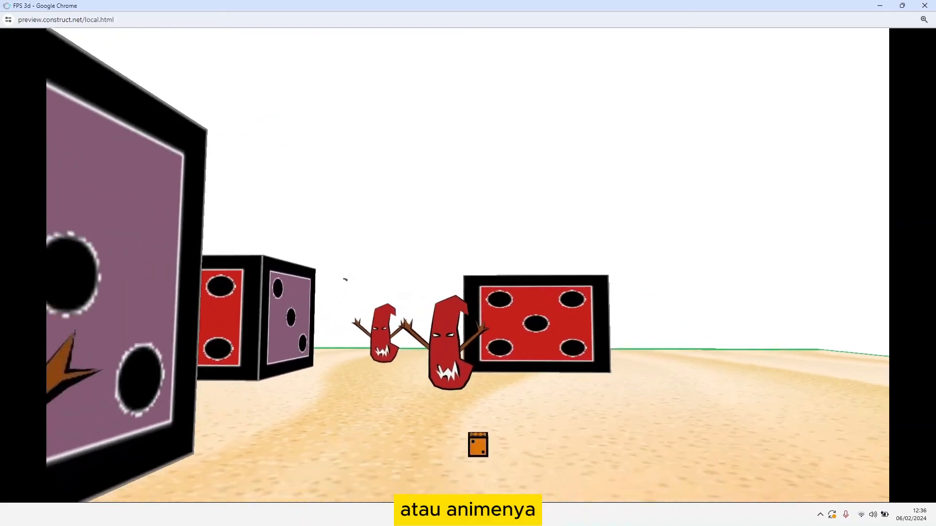
click(468, 265)
key(s)
click(602, 316)
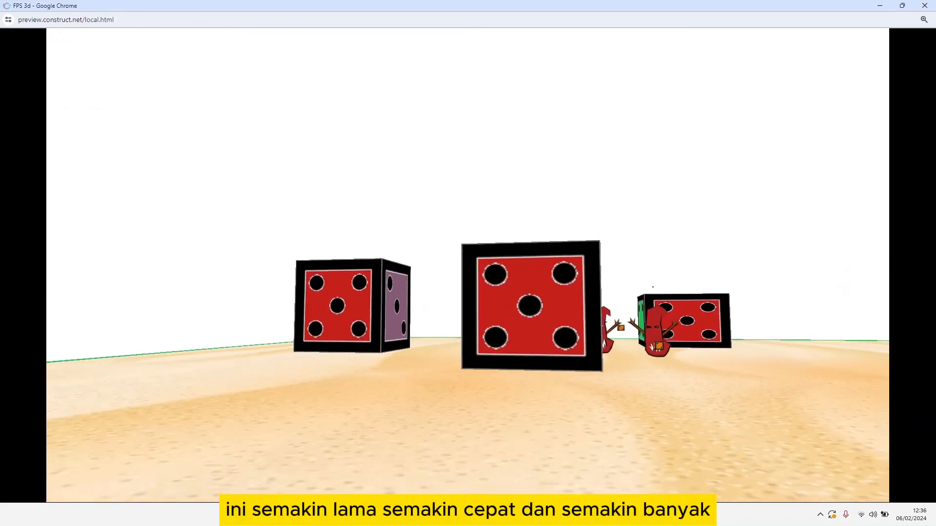
key(d)
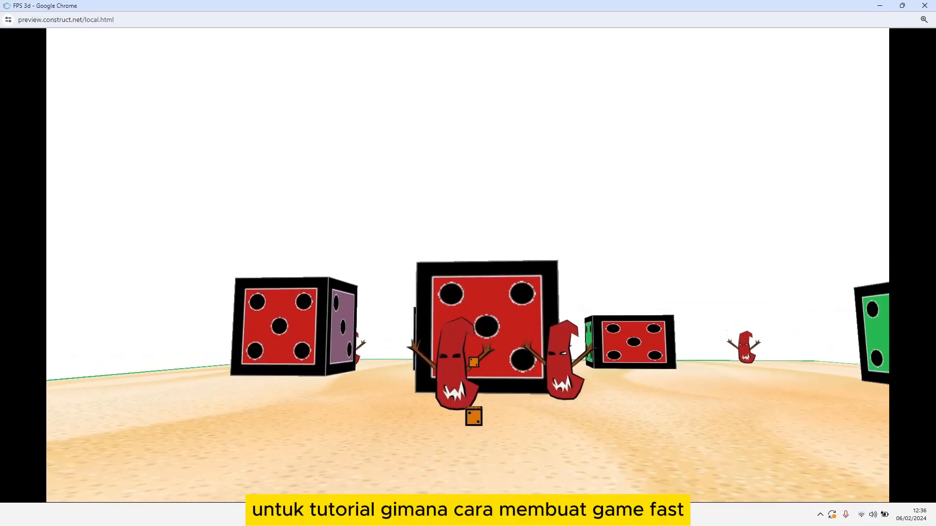
key(w)
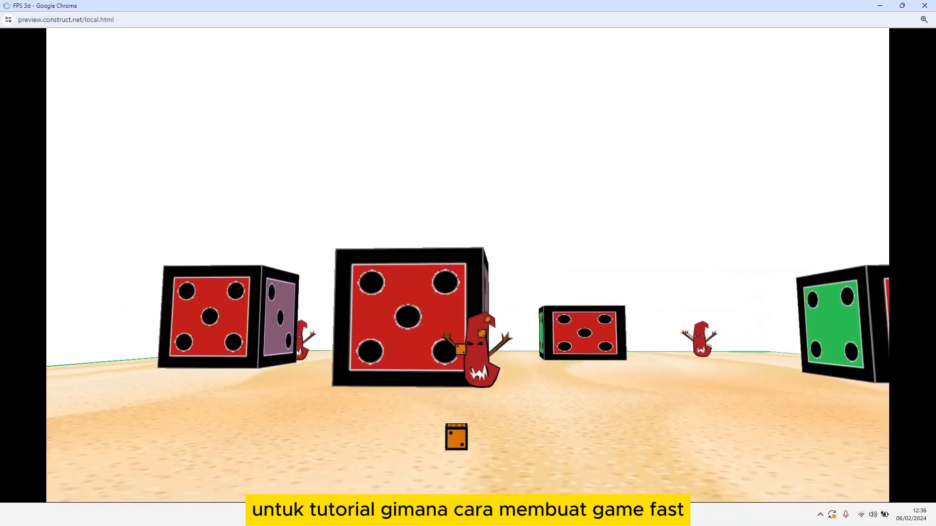
key(d)
key(w)
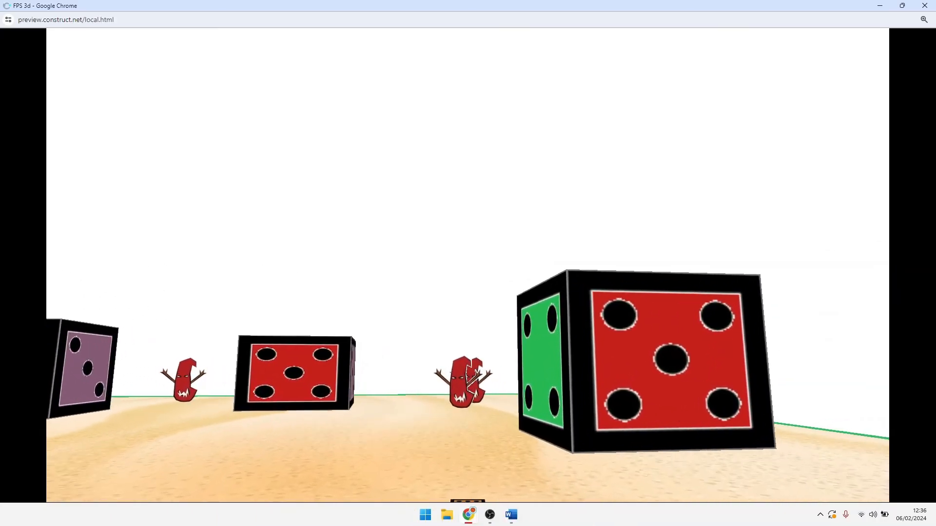
key(w)
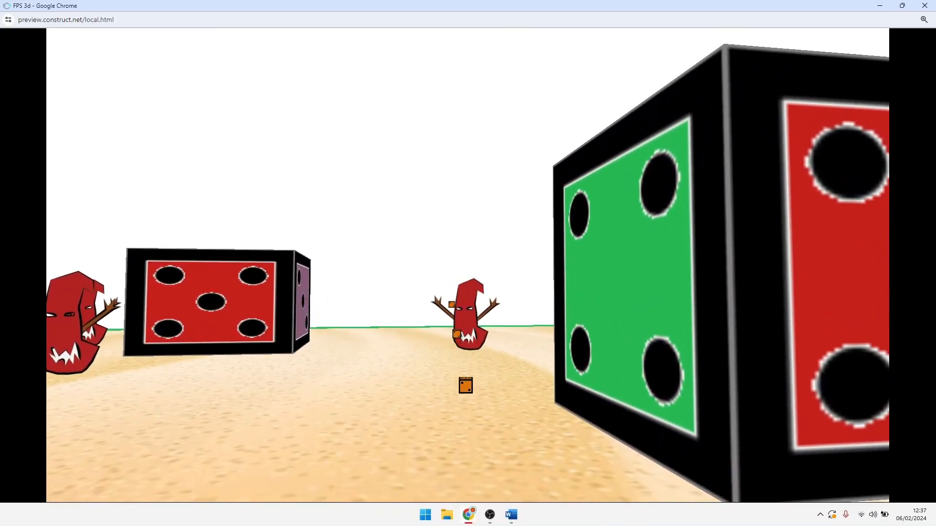
key(s)
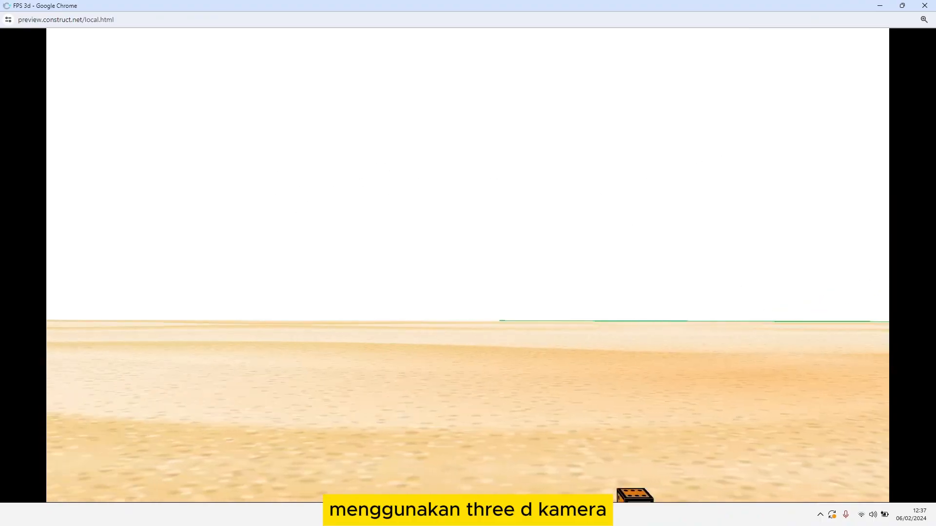
key(a)
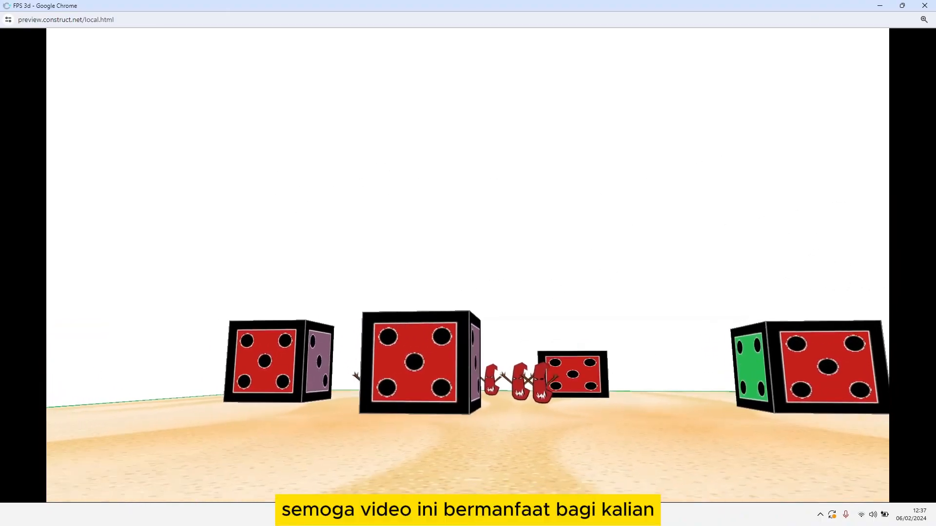
key(w)
key(a)
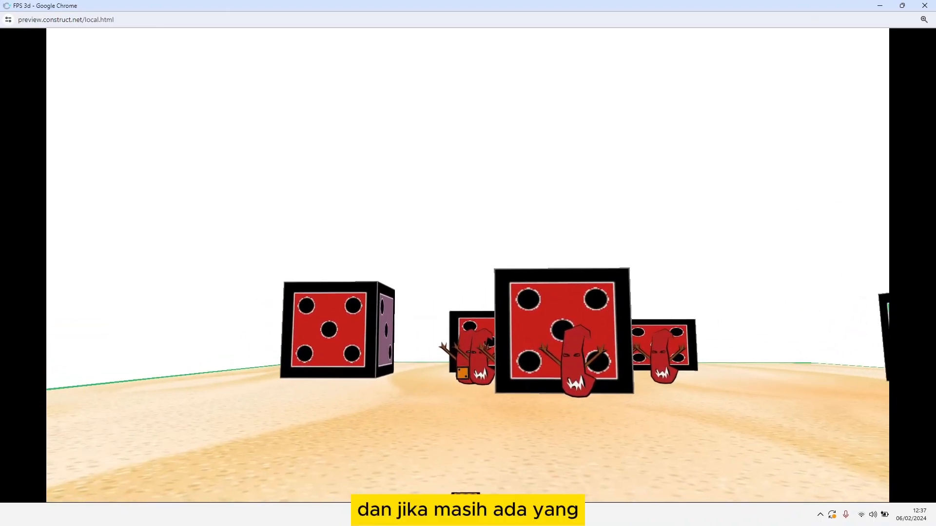
key(s)
key(d)
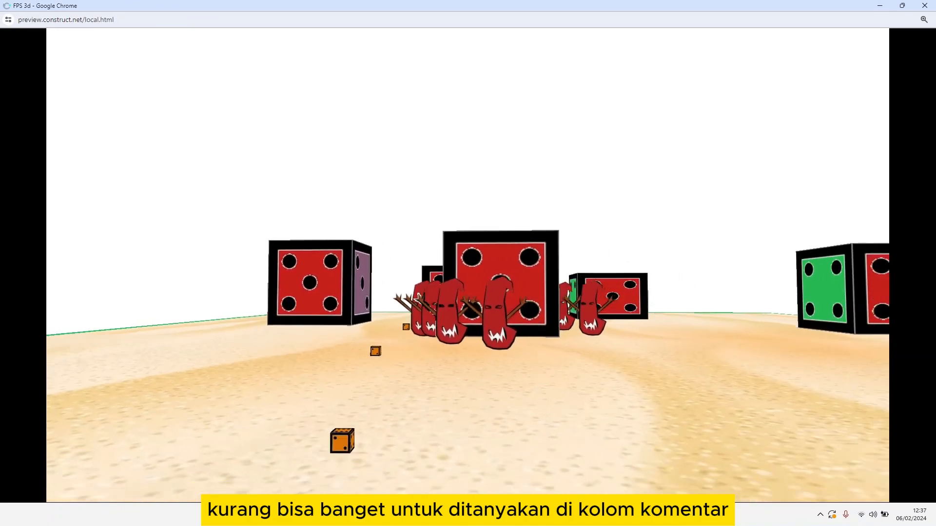
key(d)
key(w)
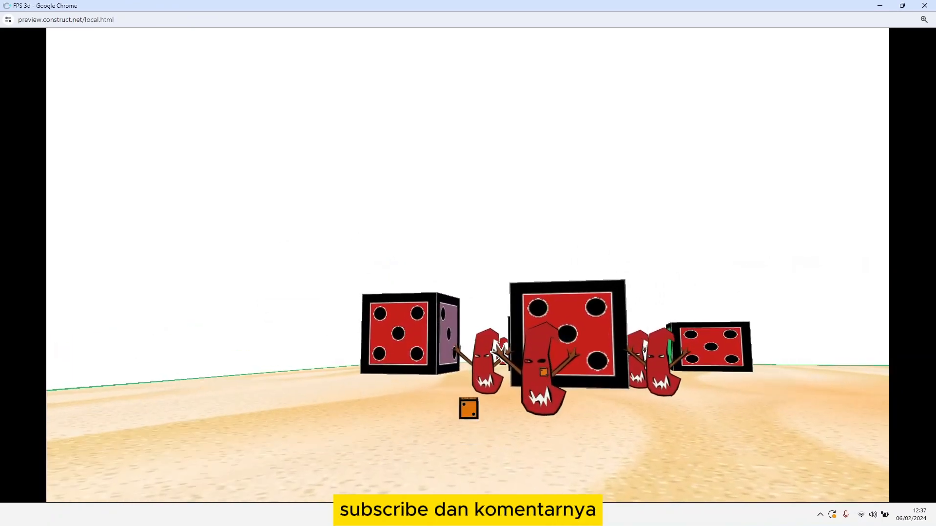
key(d)
key(s)
key(a)
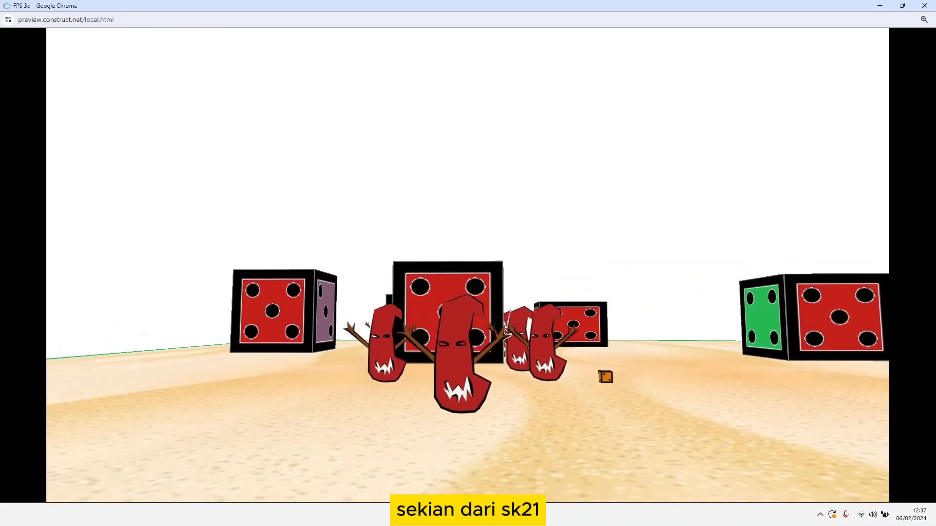